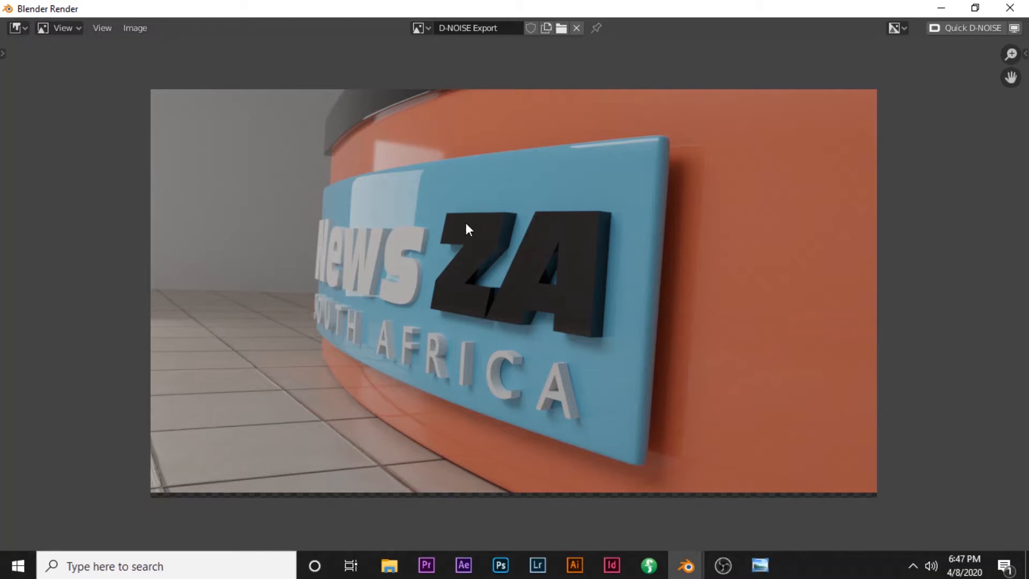
scroll(466, 223, "down", 1)
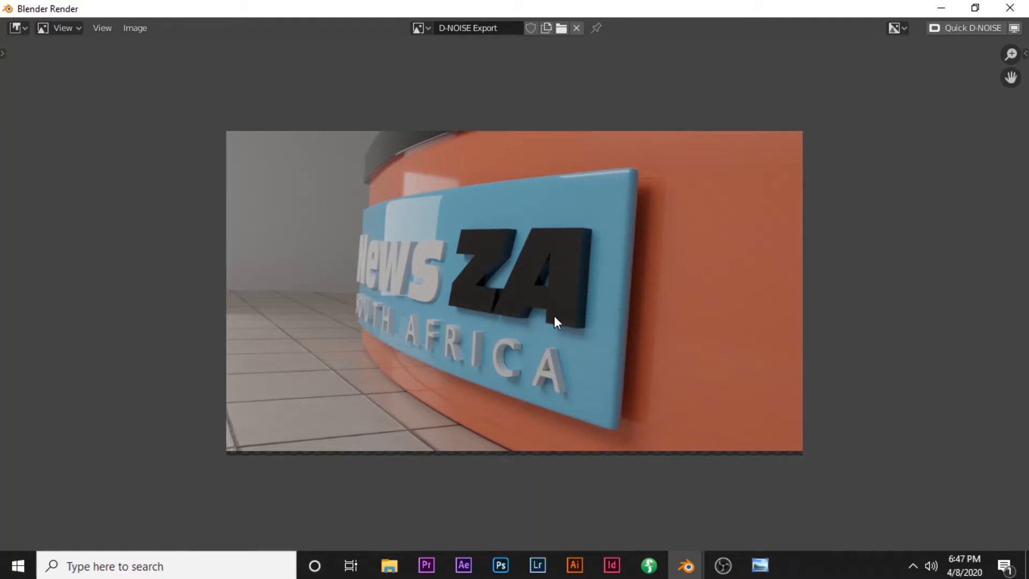
scroll(555, 317, "up", 1)
scroll(482, 311, "up", 1)
scroll(490, 268, "down", 1)
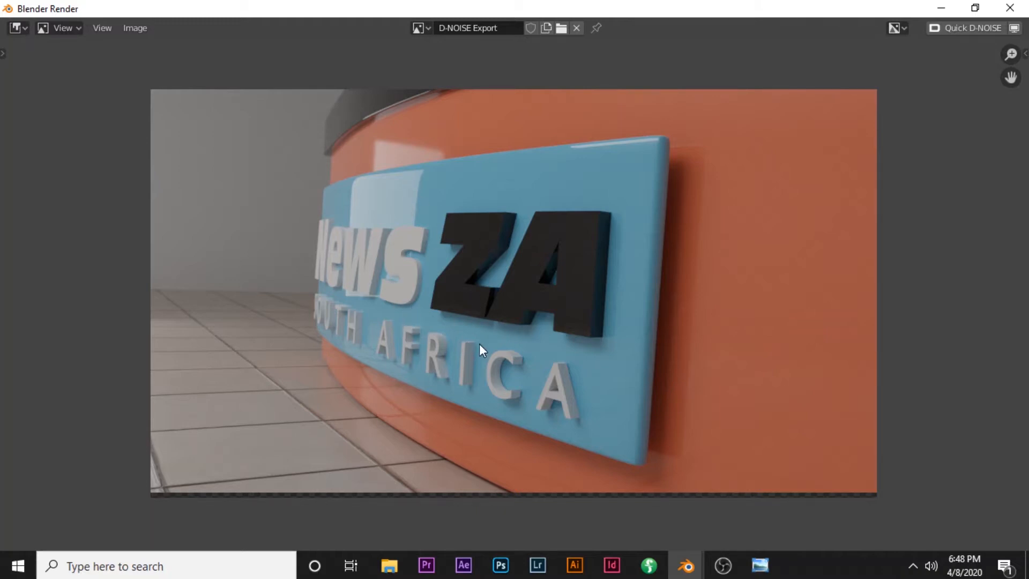
scroll(469, 321, "up", 1)
scroll(468, 322, "down", 1)
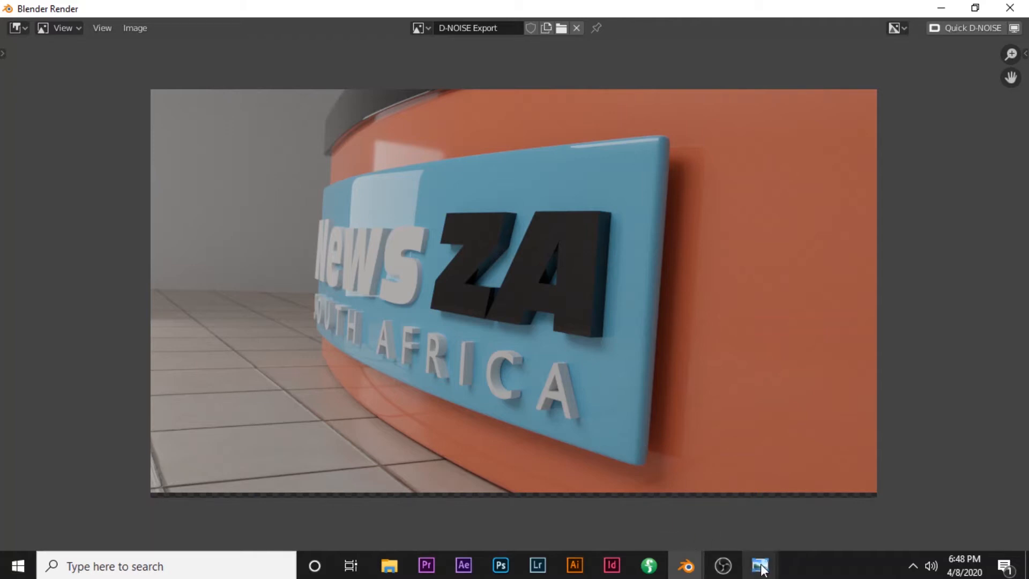
Compare the rendered news desk sign with the reference still LoxionIntro.00_24_46_18.Still001.jpg, checking lettering sizes, layout and reflections
mouse_move(761, 563)
left_click(660, 493)
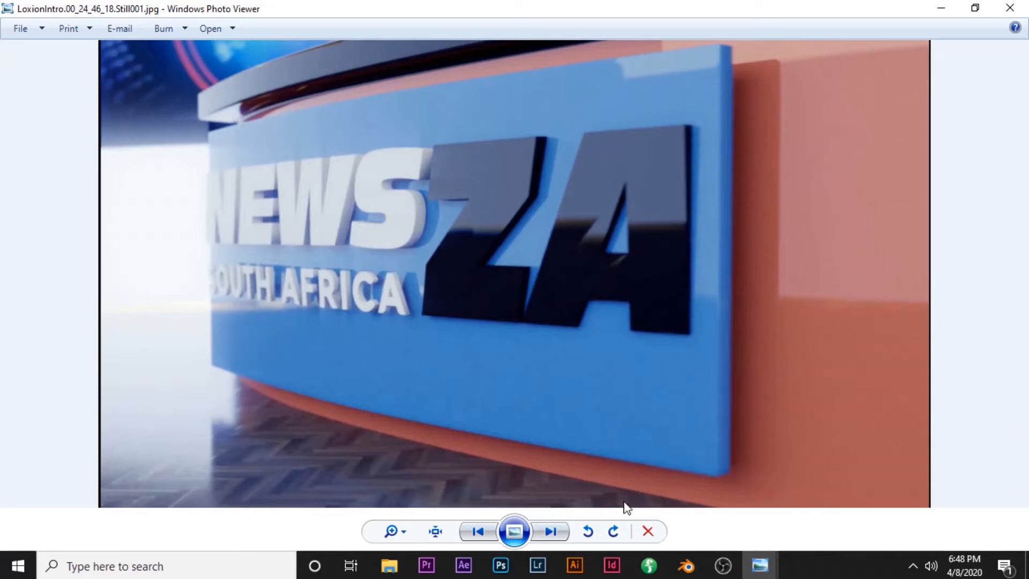
mouse_move(692, 568)
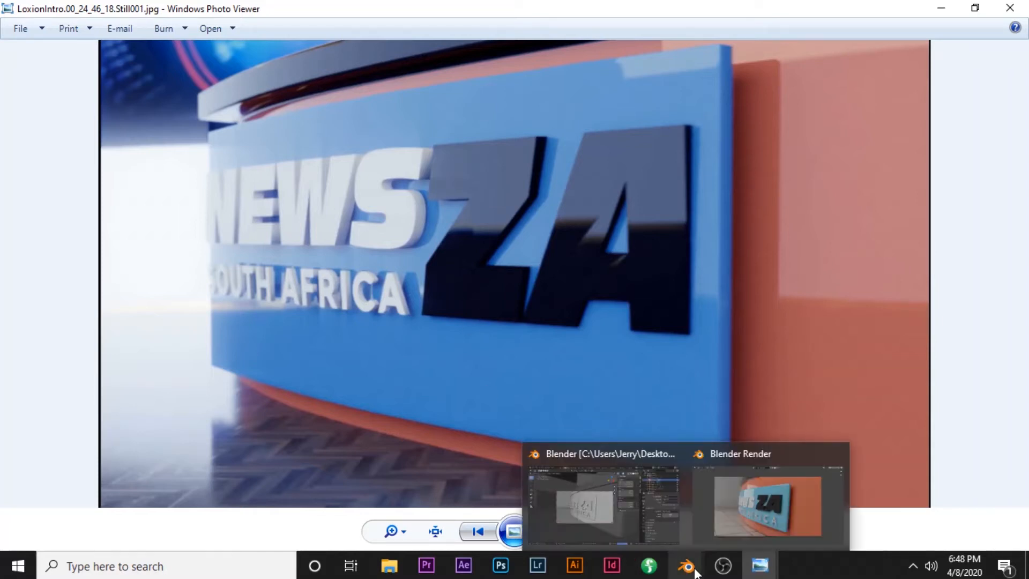
left_click(764, 501)
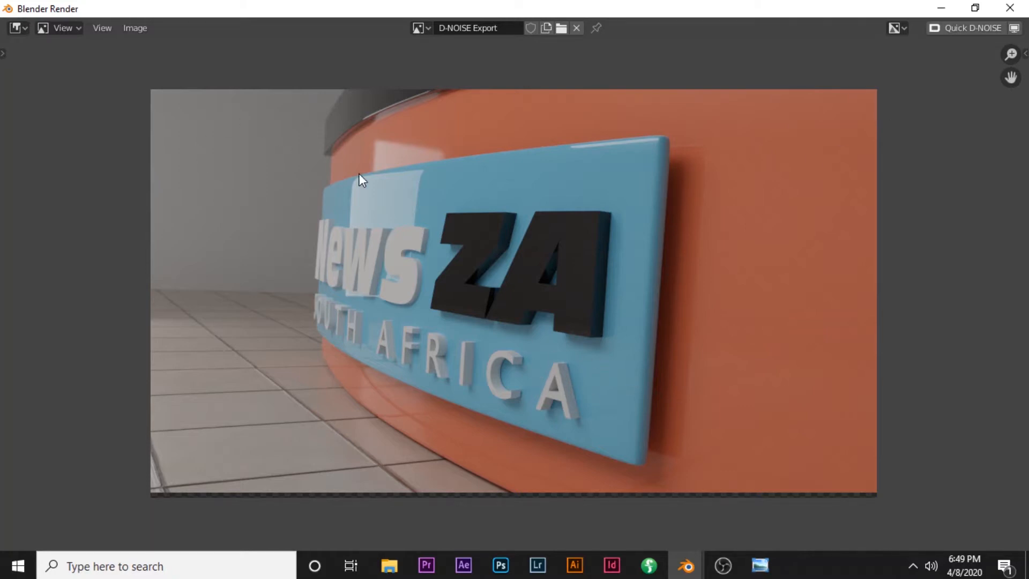
left_click(760, 565)
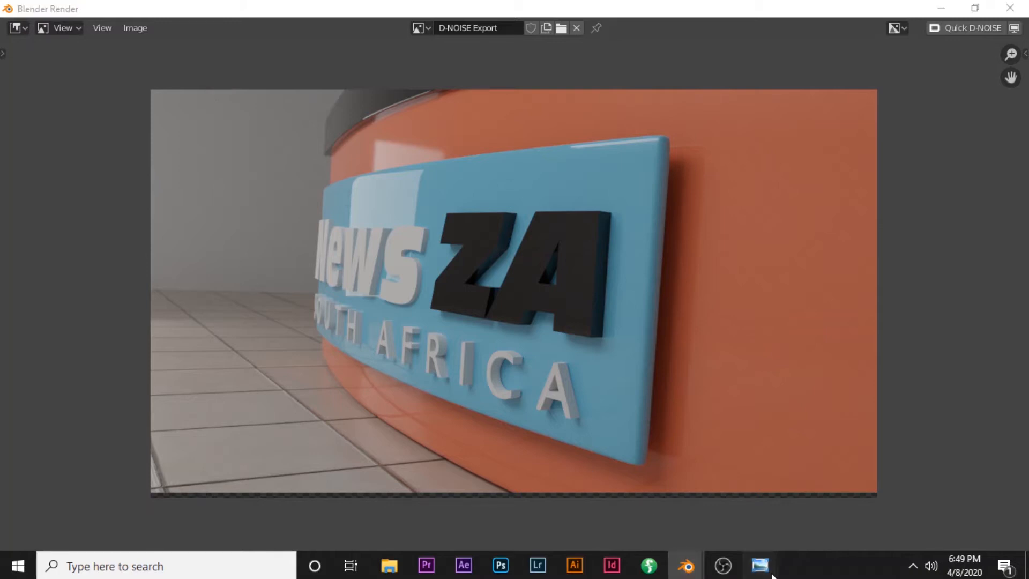
left_click(709, 507)
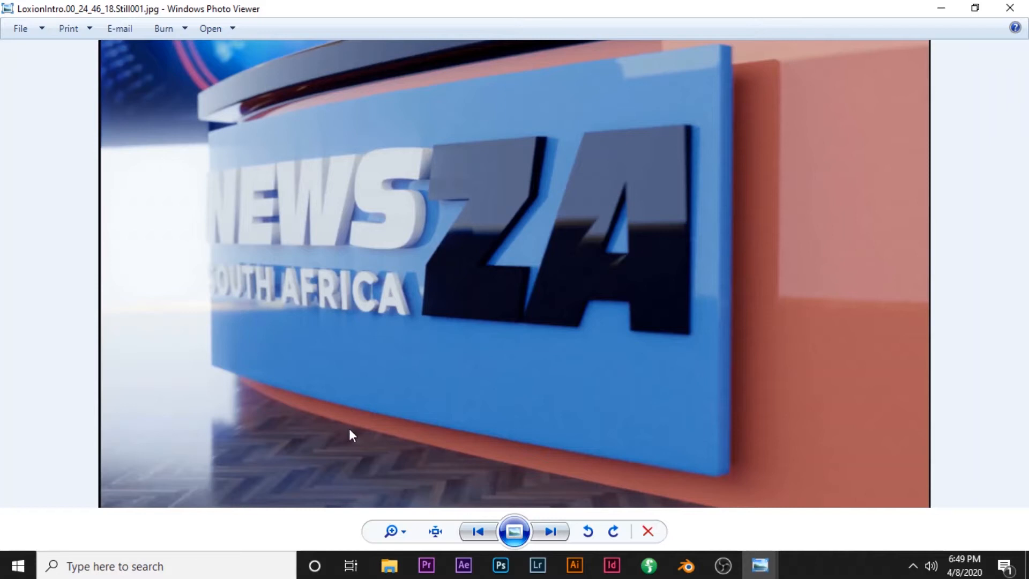
left_click(687, 568)
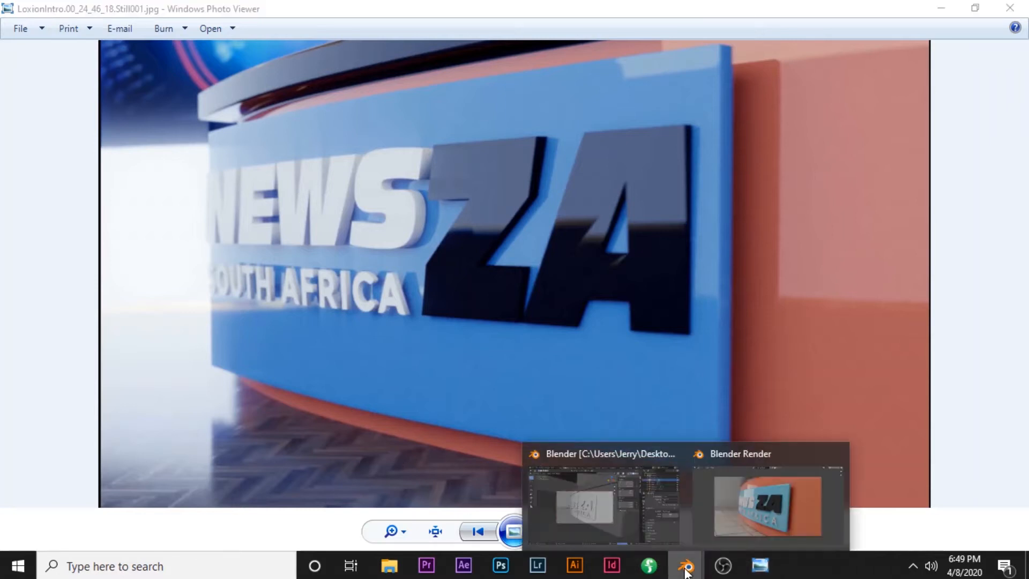
left_click(764, 510)
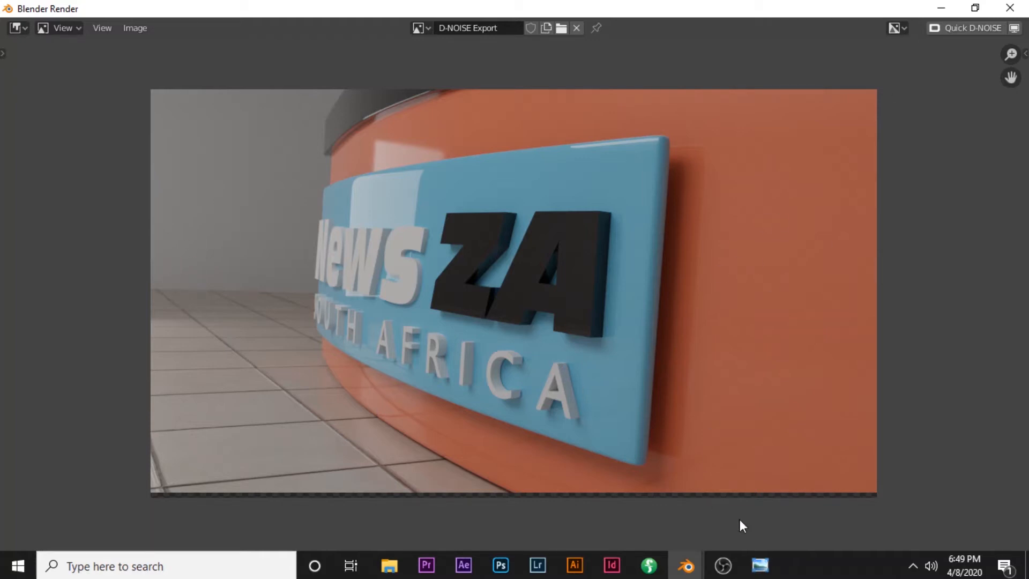
Close both reference image windows and leave the render view to return to the modeling scene
mouse_move(761, 569)
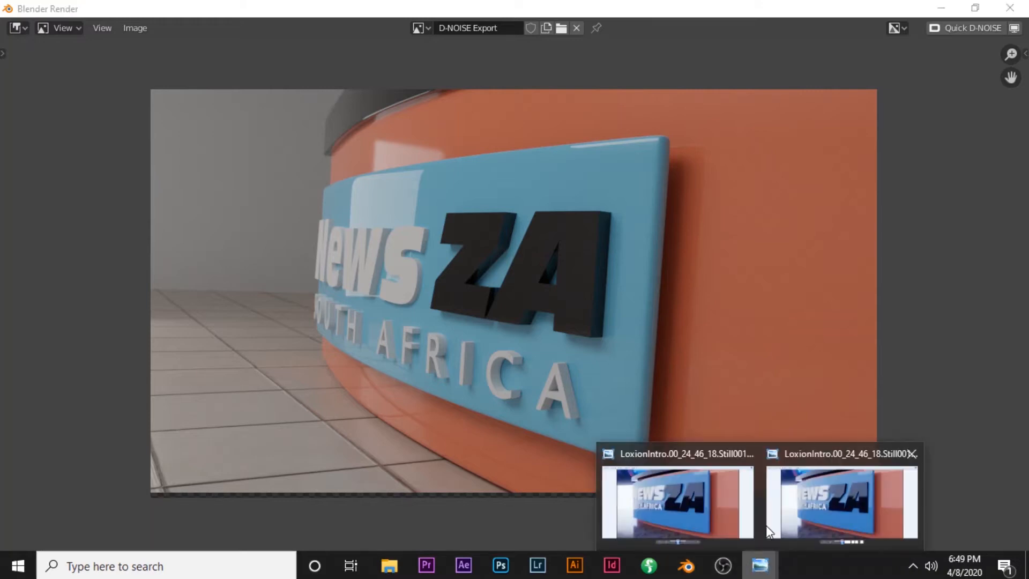
left_click(913, 456)
left_click(834, 455)
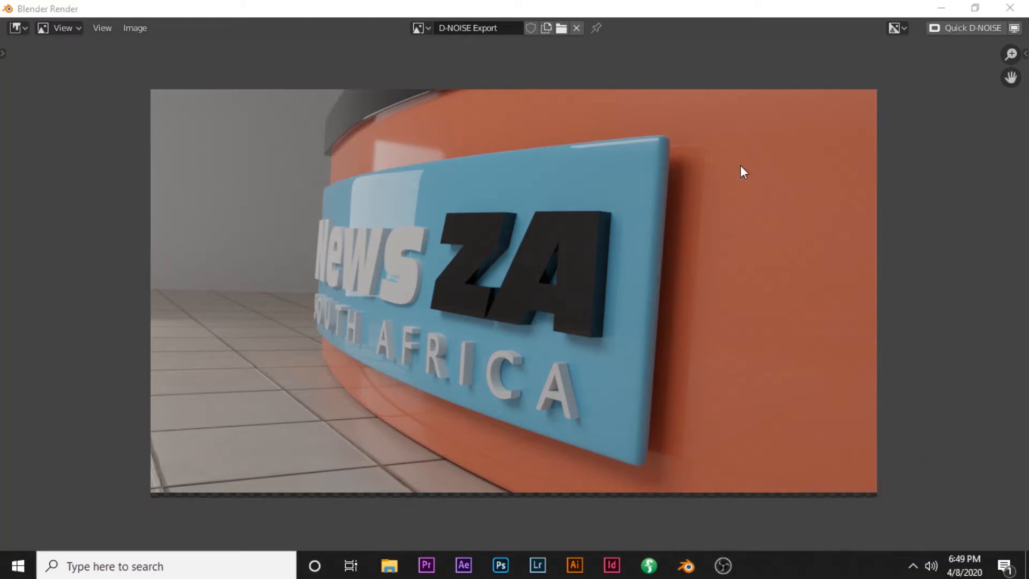
key("Escape")
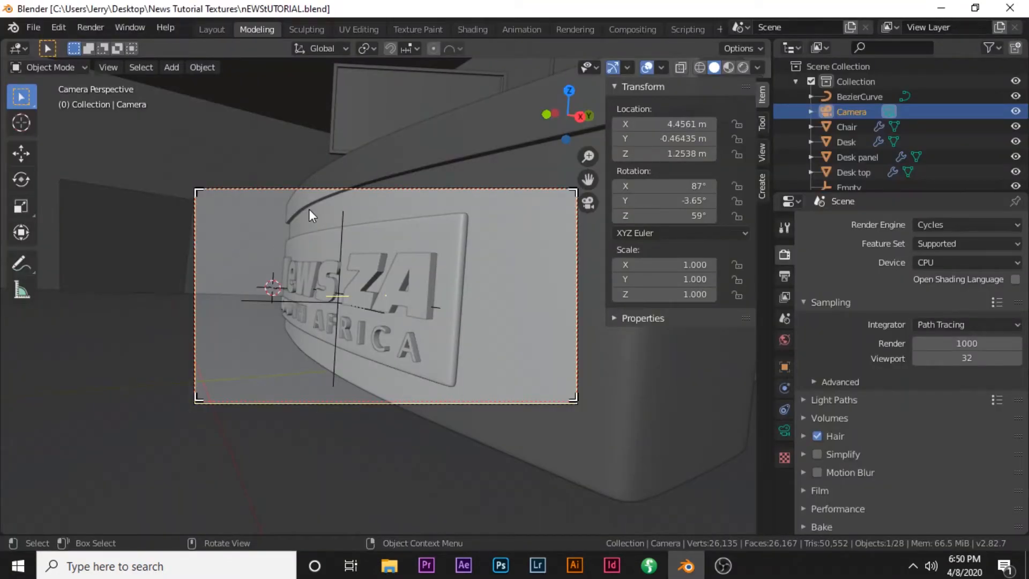
Scale the SOUTH AFRICA text on the desk panel down to about 0.227 on all axes, working in wireframe front view
left_click(374, 349)
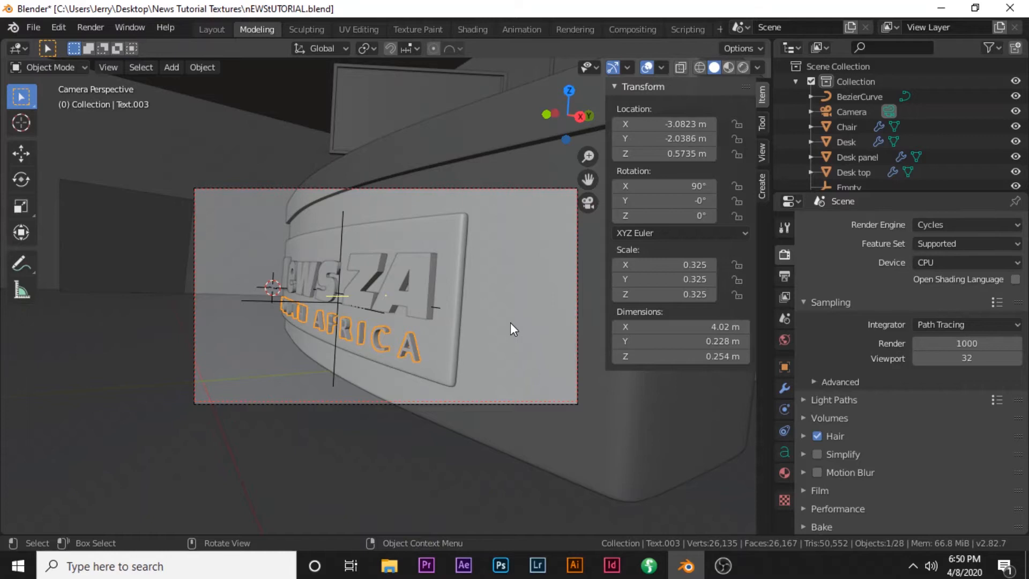
key("KP_1")
key("KP_5")
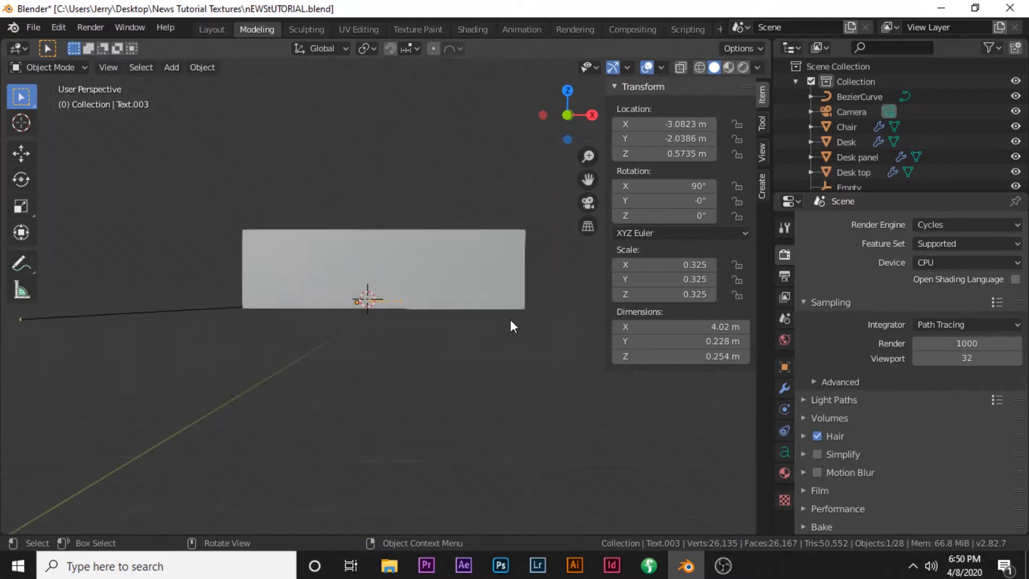
key("KP_0")
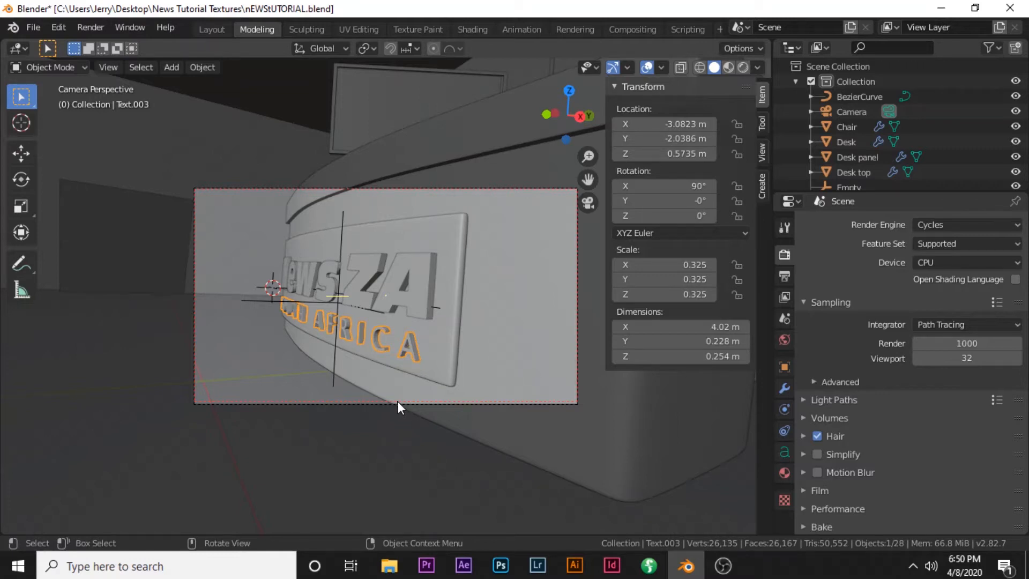
key("KP_1")
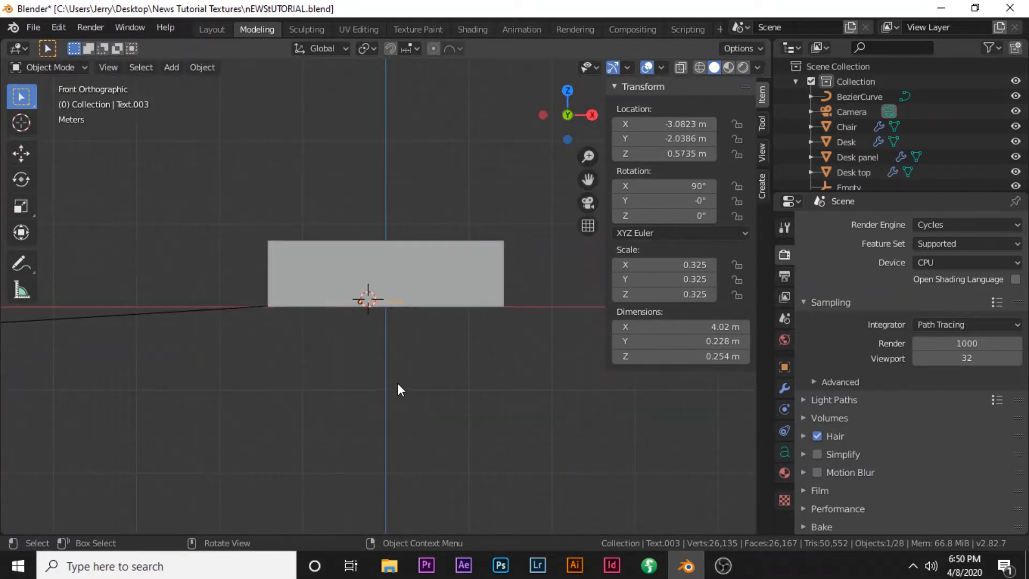
key("z")
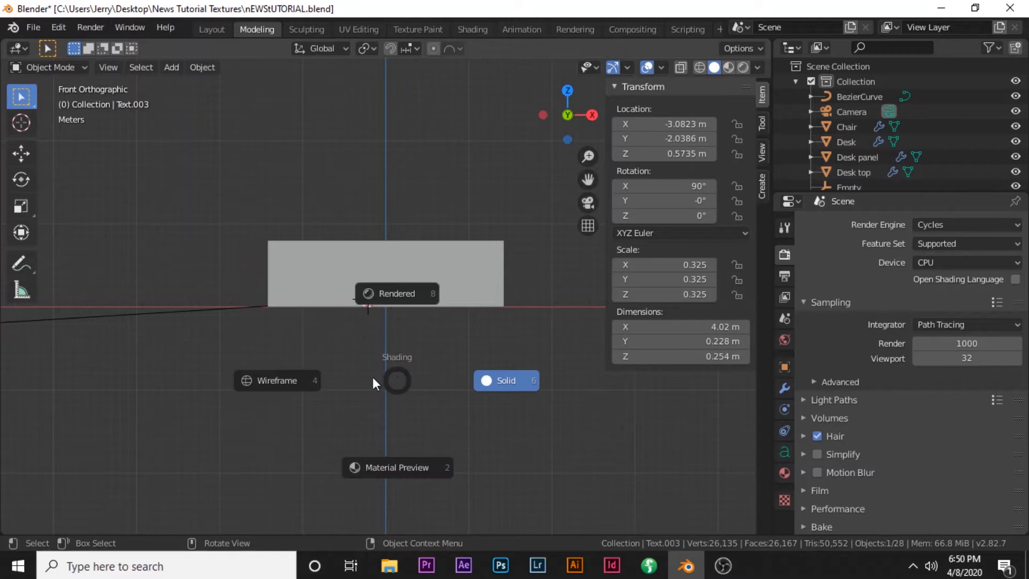
left_click(292, 376)
scroll(393, 311, "up", 12)
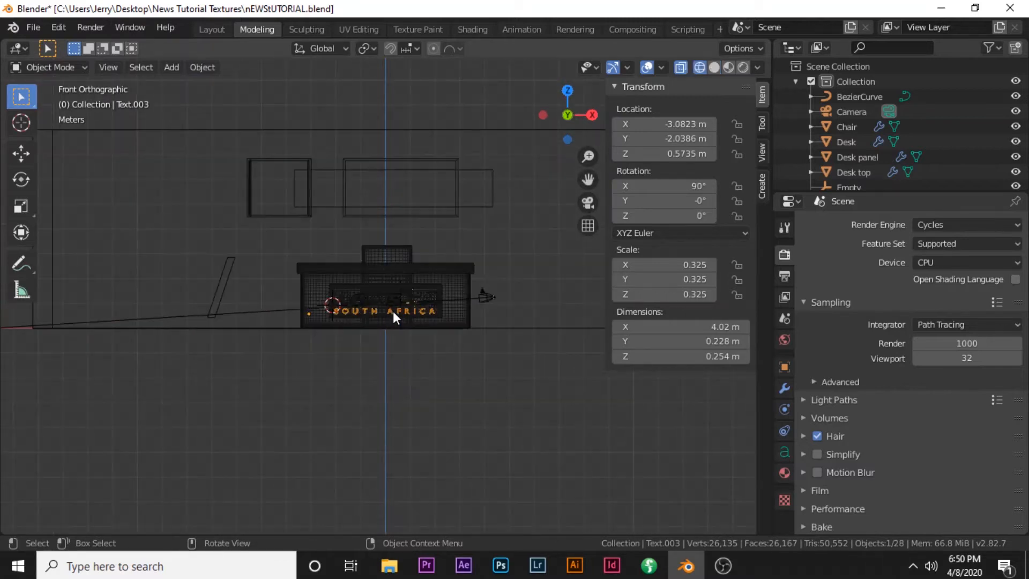
scroll(393, 310, "up", 1)
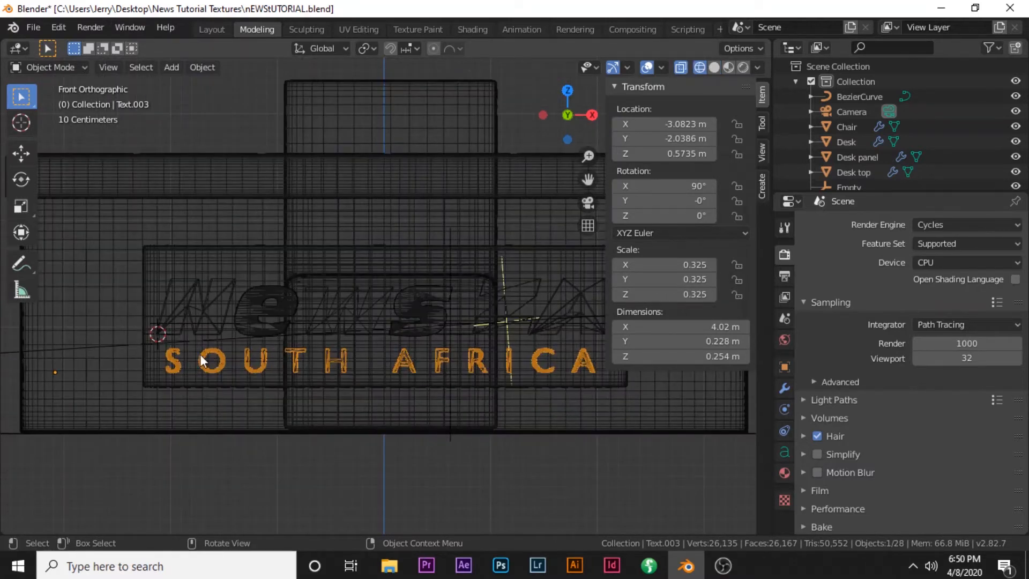
key("s")
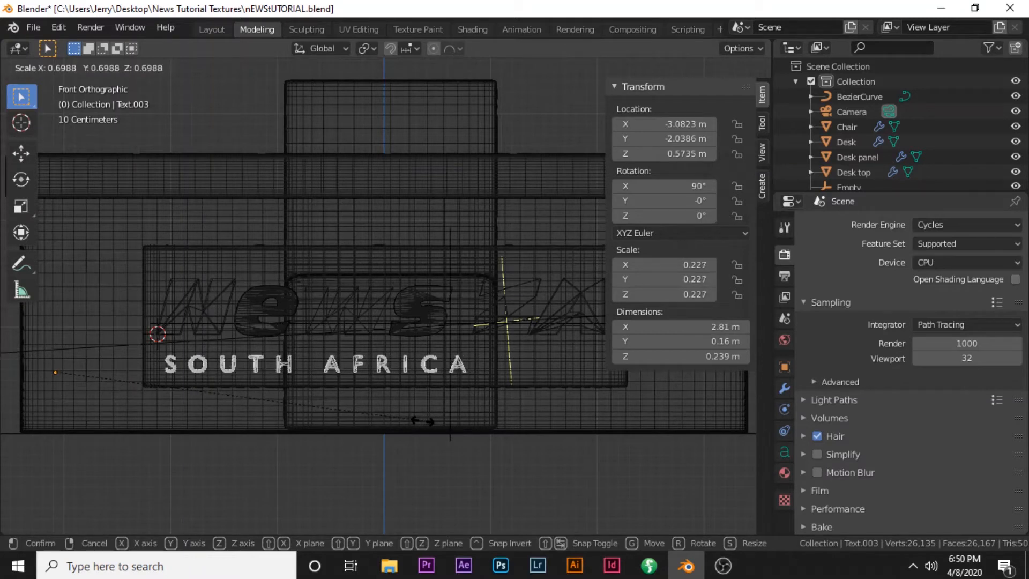
left_click(421, 421)
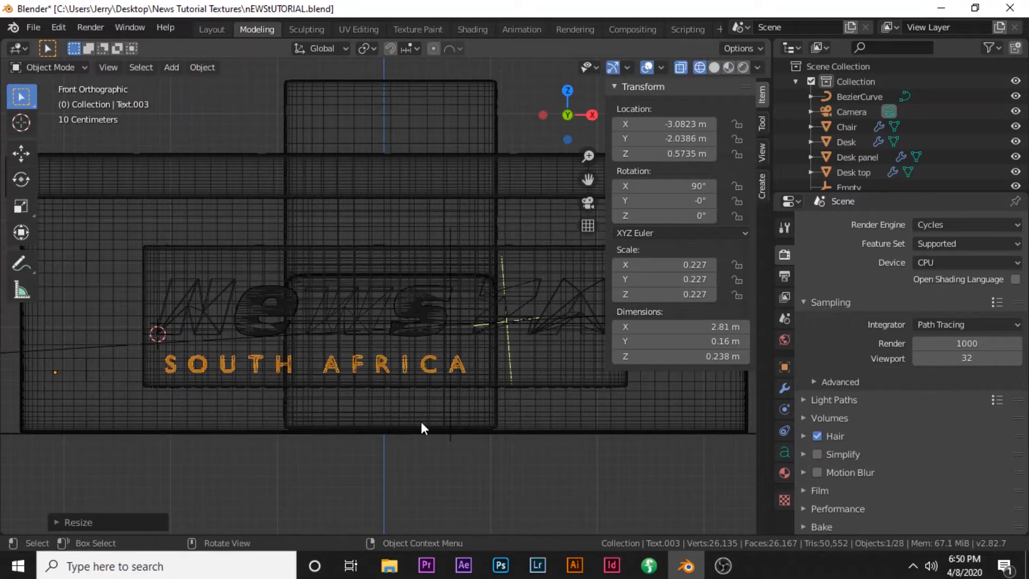
Move the SOUTH AFRICA text up along the Z axis to a height of about 0.644 m, closer beneath the News lettering
key("g")
key("z")
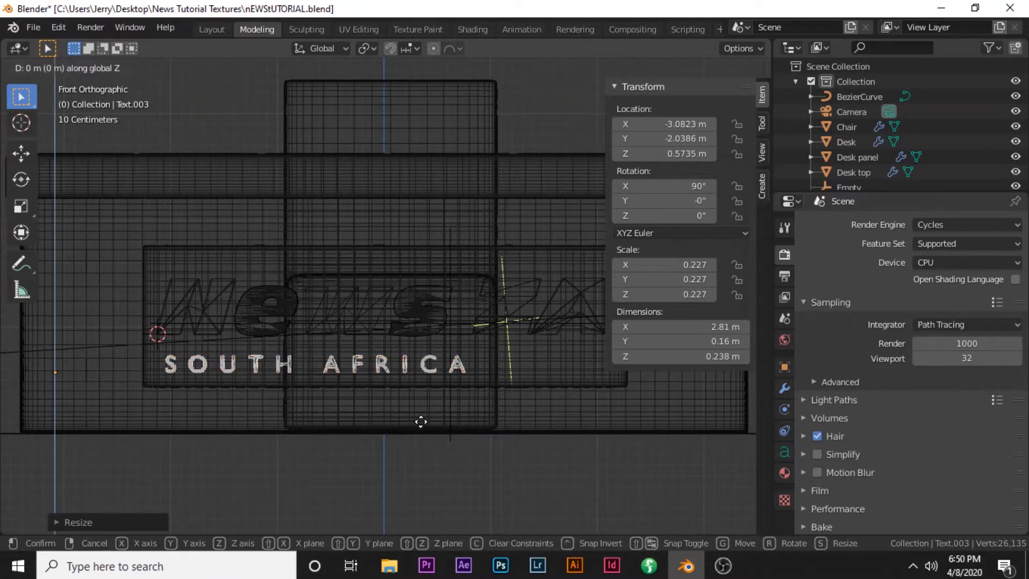
left_click(421, 411)
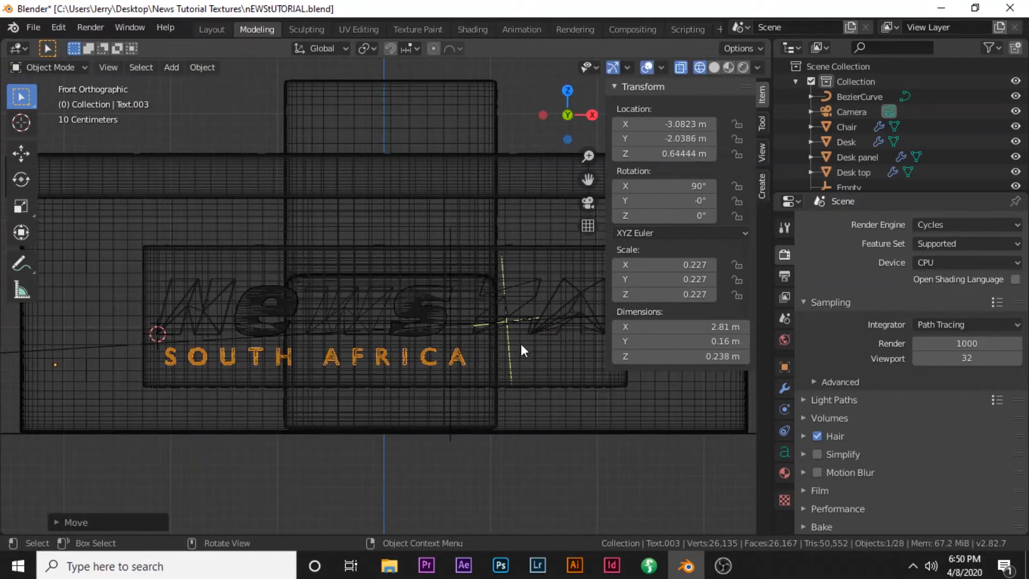
Scale the Z and A letters of the desk sign up together to 1.125 on all axes, working in wireframe front view
middle_click_drag(520, 309, 536, 329)
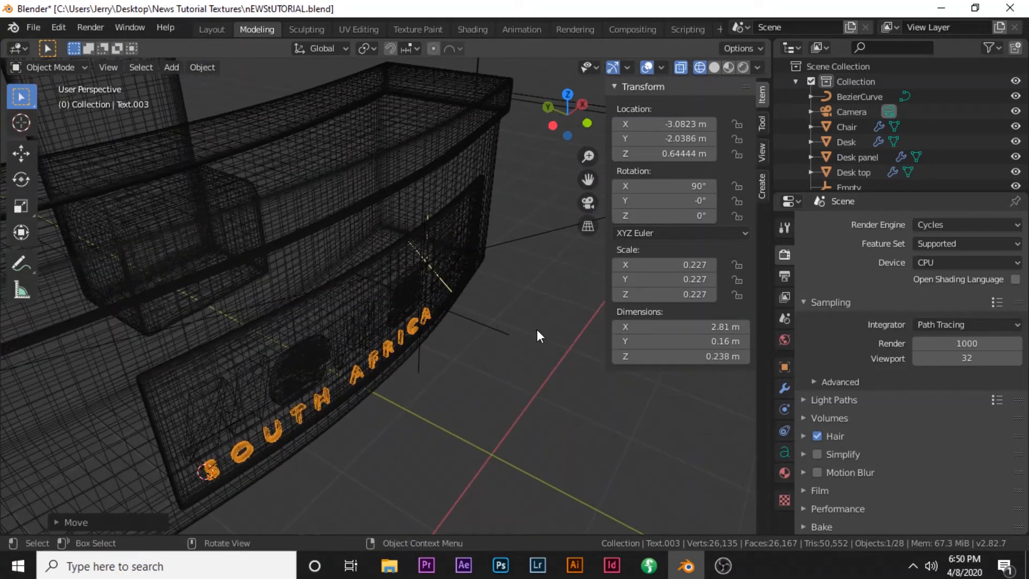
key("z")
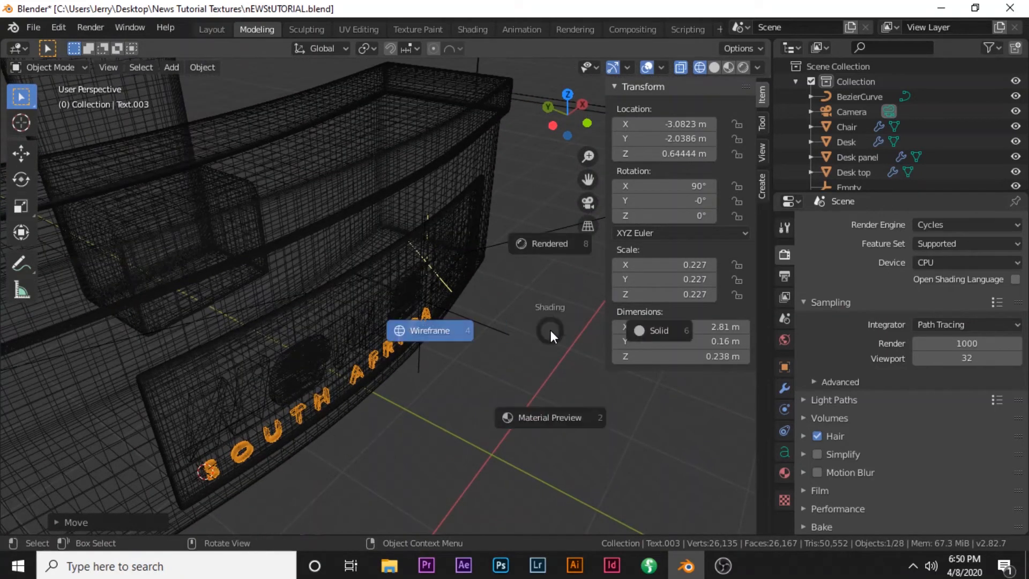
left_click(652, 333)
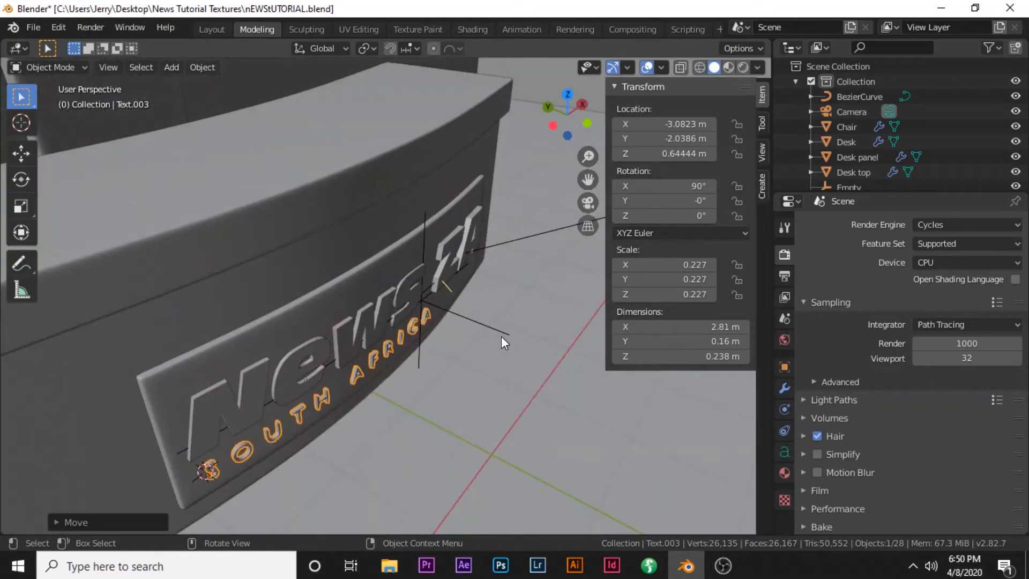
left_click(459, 241)
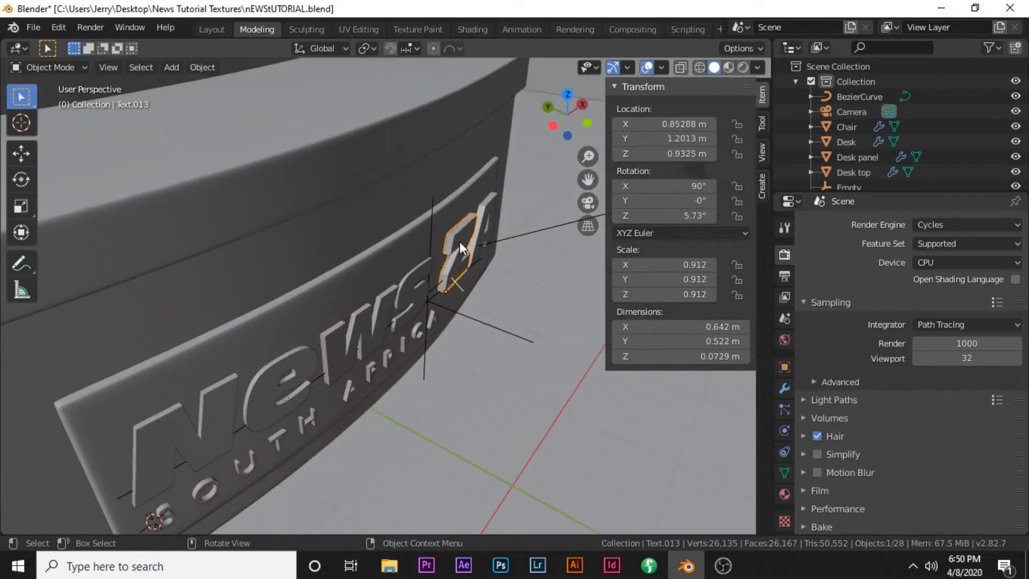
left_click(492, 209, "shift")
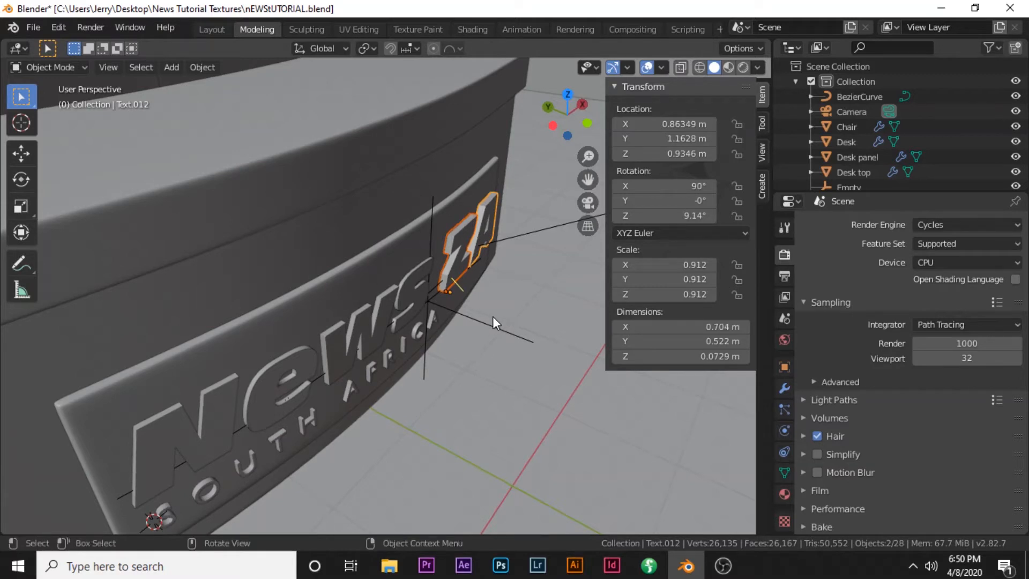
key("KP_1")
scroll(493, 321, "down", 4)
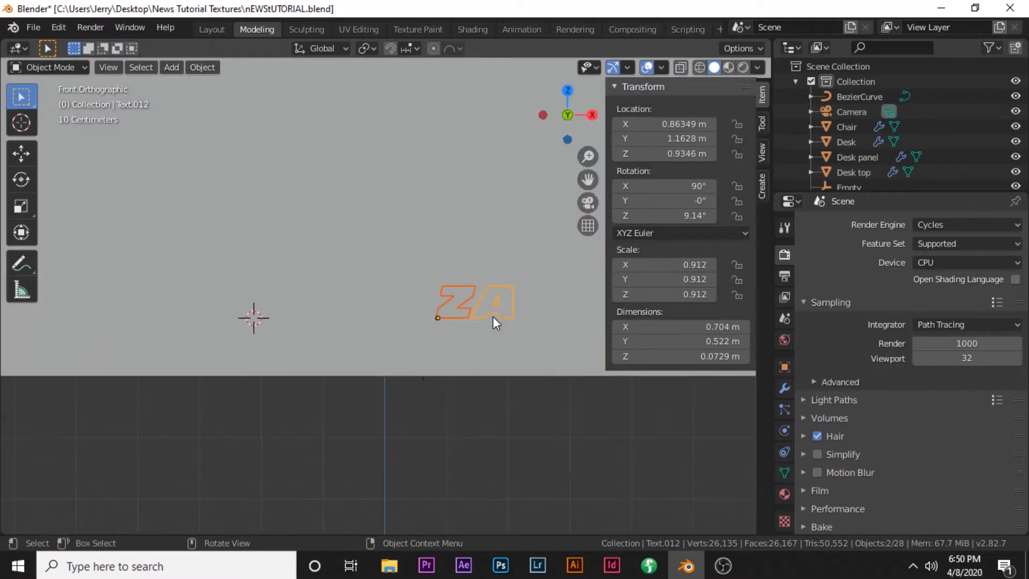
key("z")
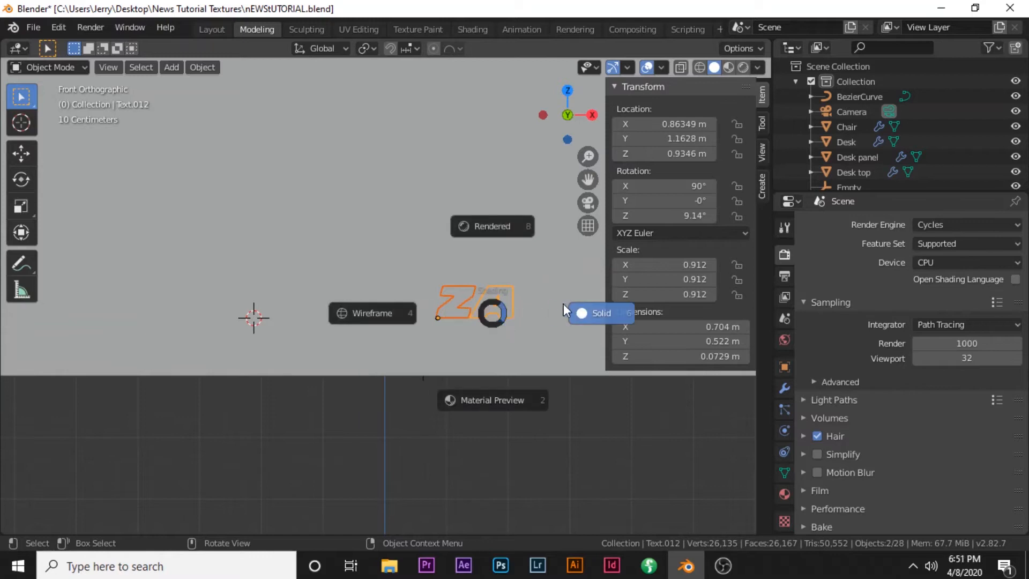
left_click(397, 305)
scroll(533, 336, "up", 3)
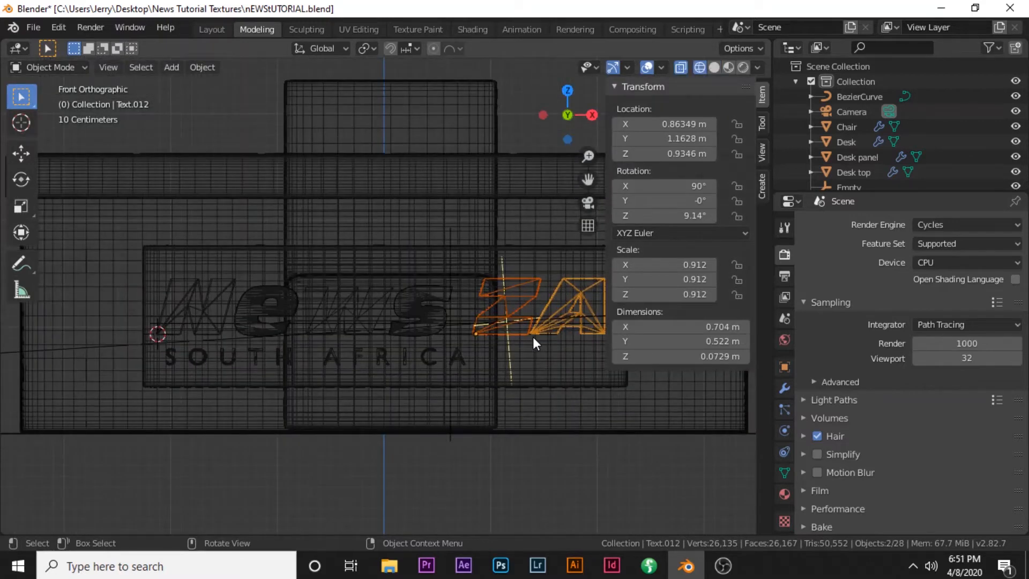
middle_click_drag(499, 334, 363, 318, "shift")
scroll(372, 320, "up", 1)
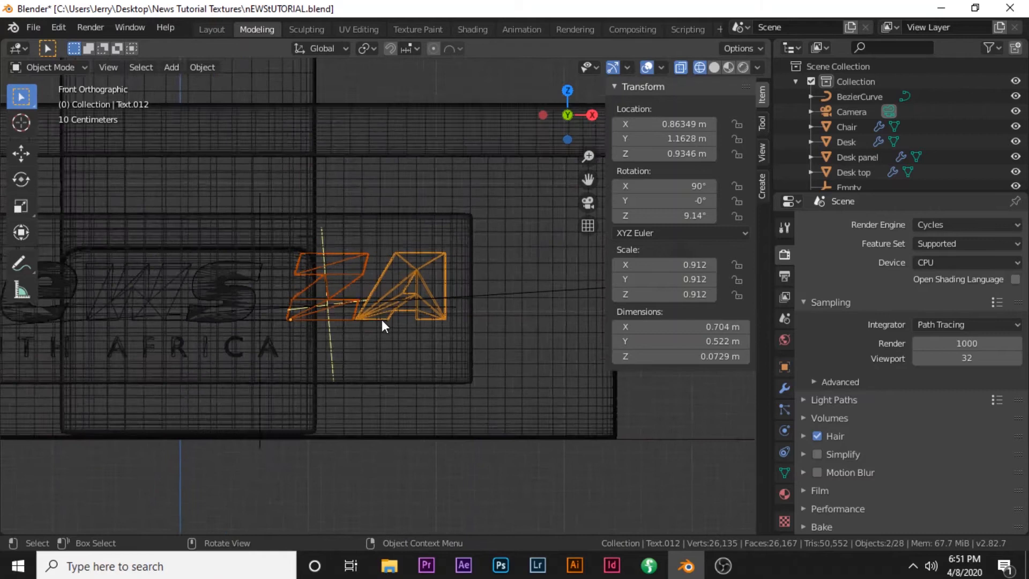
scroll(381, 319, "up", 2)
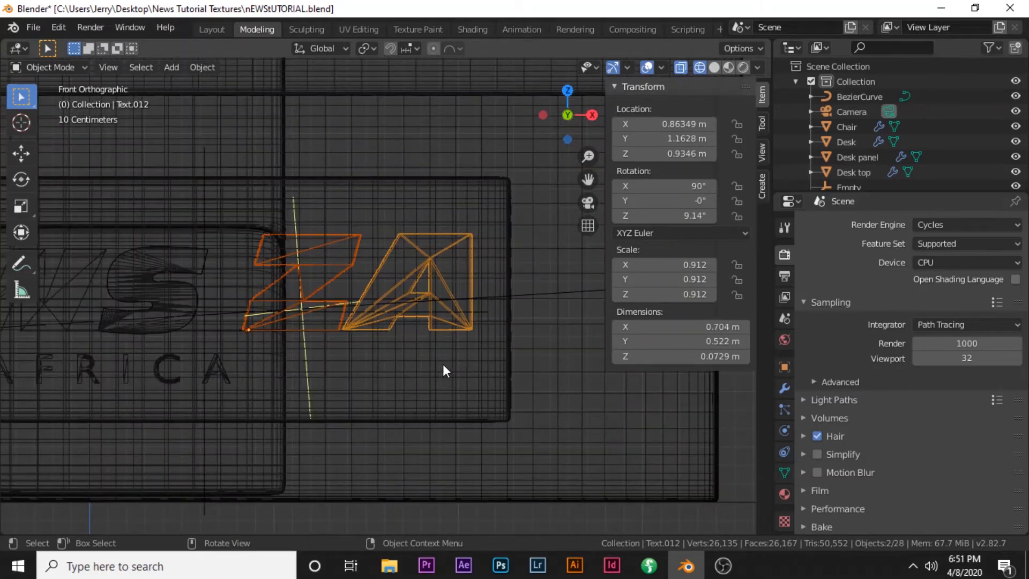
key("s")
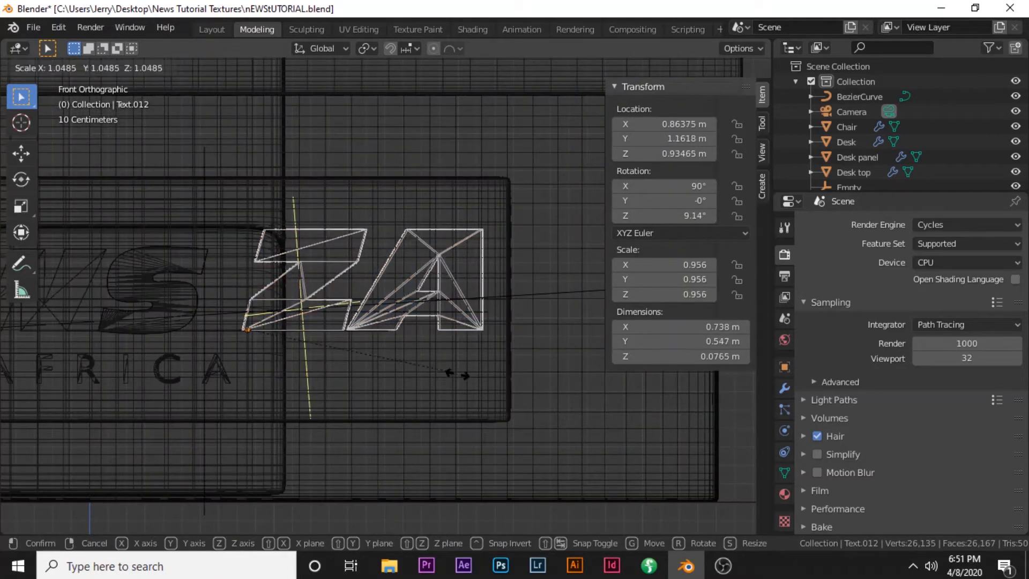
left_click(482, 387)
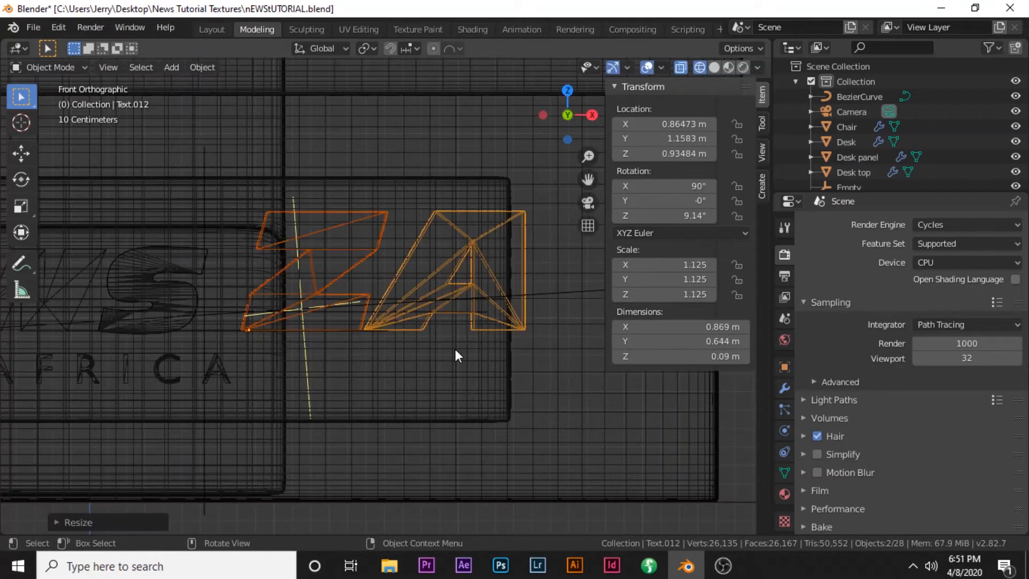
Move the Z and A letters down to a height of about 0.750 m and along X to about 0.655 m, closer to News
key("g")
key("z")
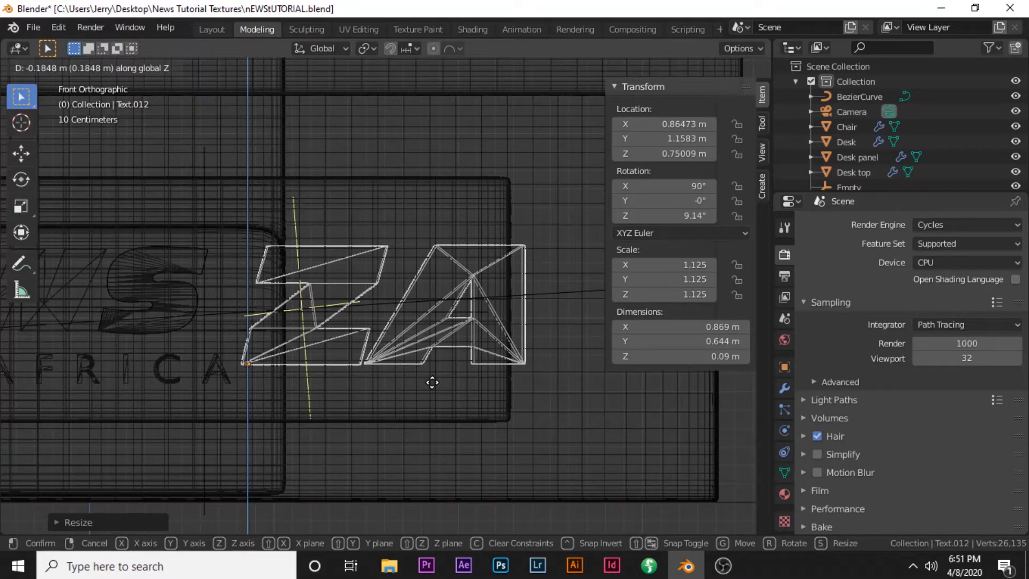
left_click(432, 382)
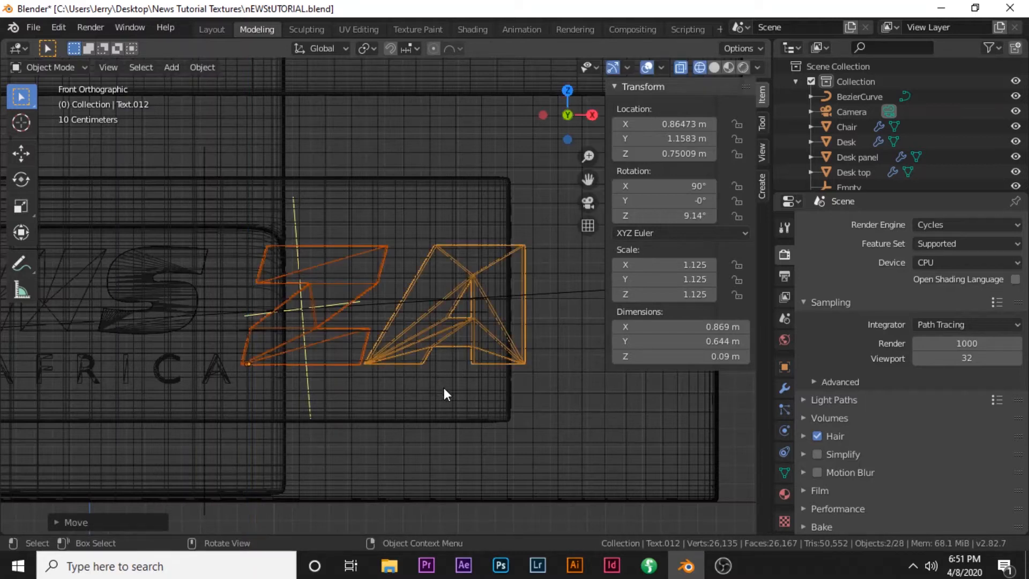
key("g")
key("x")
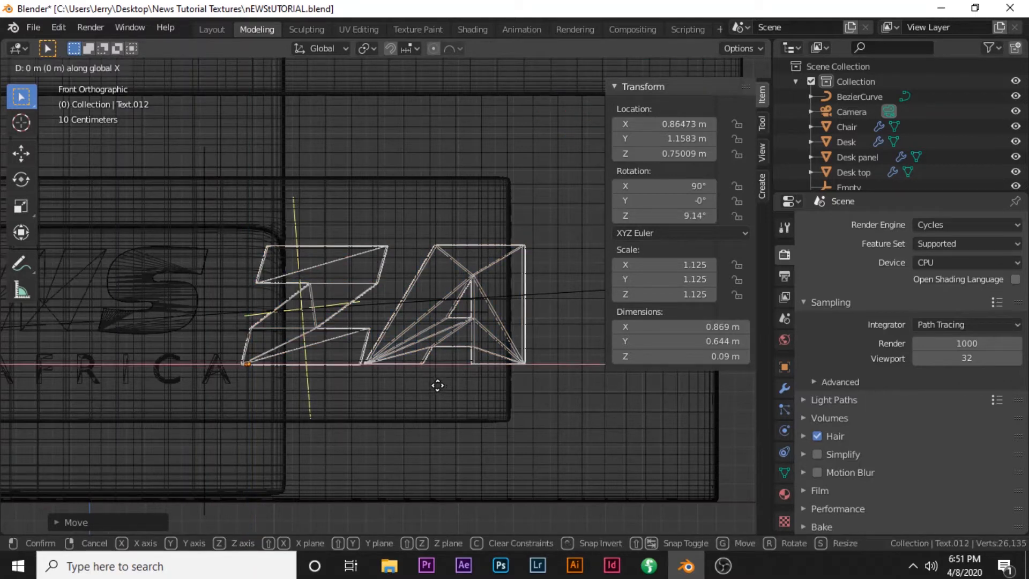
left_click(405, 380)
Return to solid shading and scale the SOUTH AFRICA text down to about 0.202 on all axes
middle_click_drag(491, 314, 333, 308)
scroll(333, 307, "up", 2)
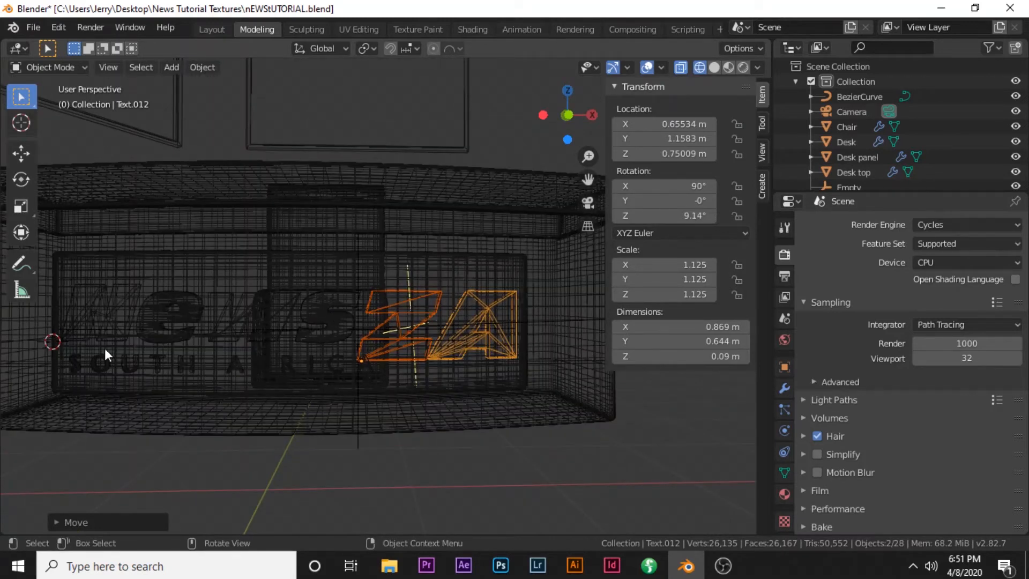
key("z")
left_click(266, 350)
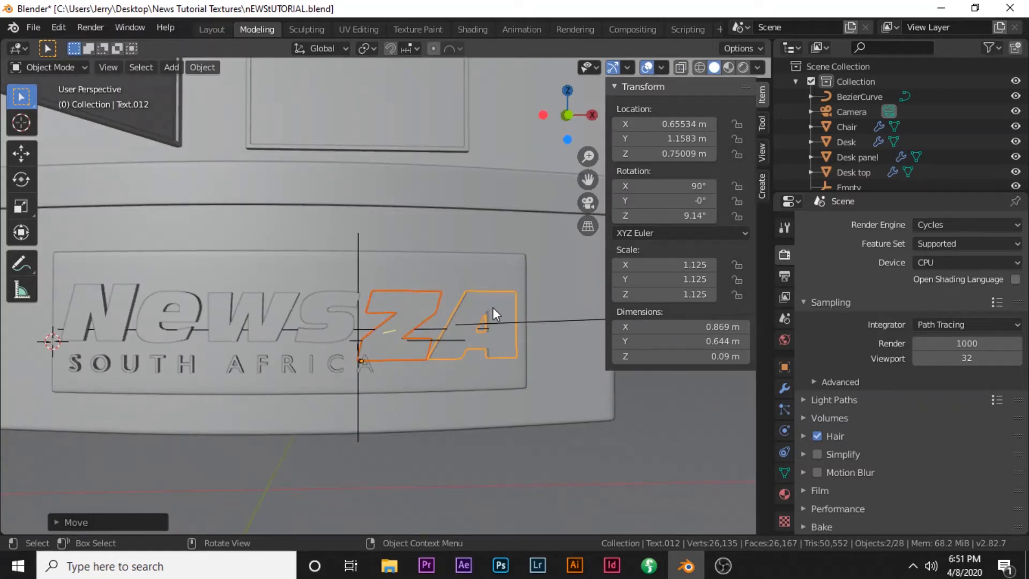
left_click(335, 370)
key("s")
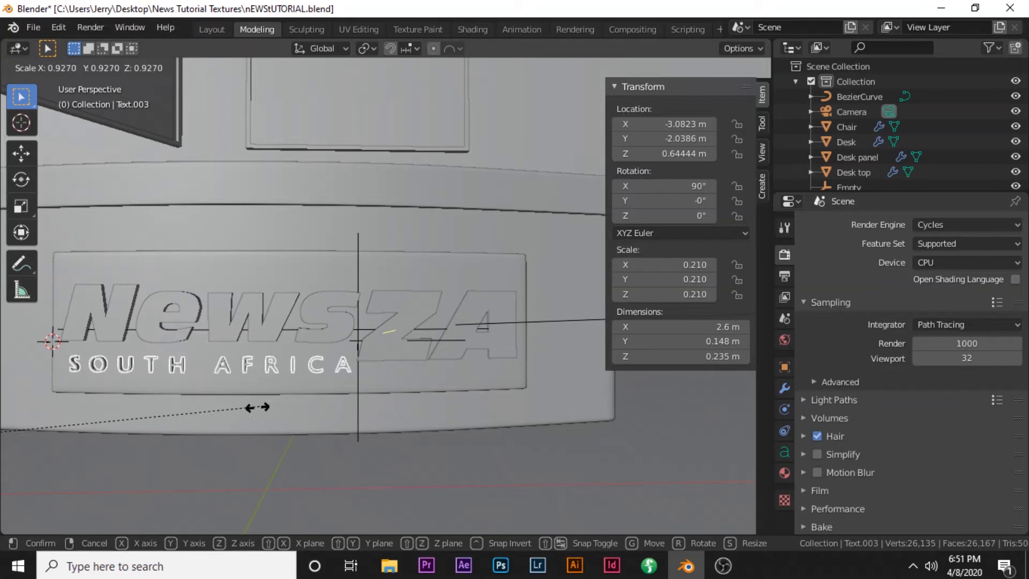
left_click(216, 413)
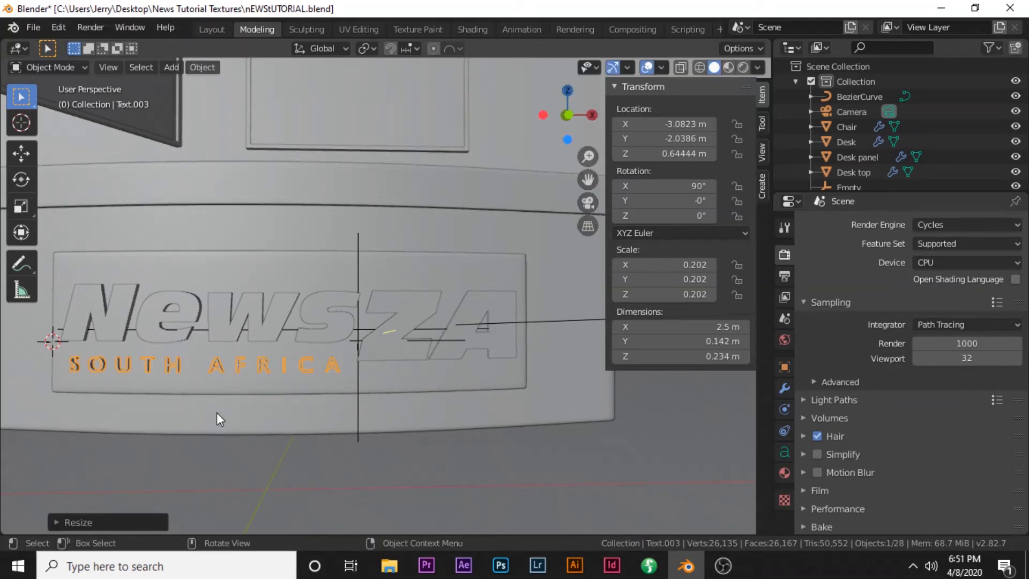
Raise the SOUTH AFRICA text along the Z axis to about 0.743 m, directly beneath the News lettering
key("g")
key("z")
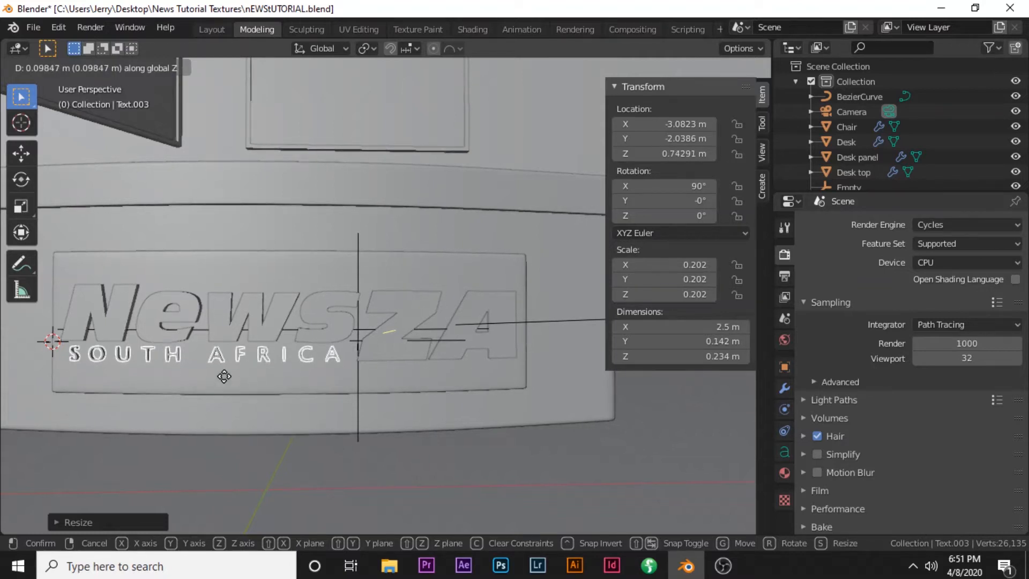
left_click(224, 376)
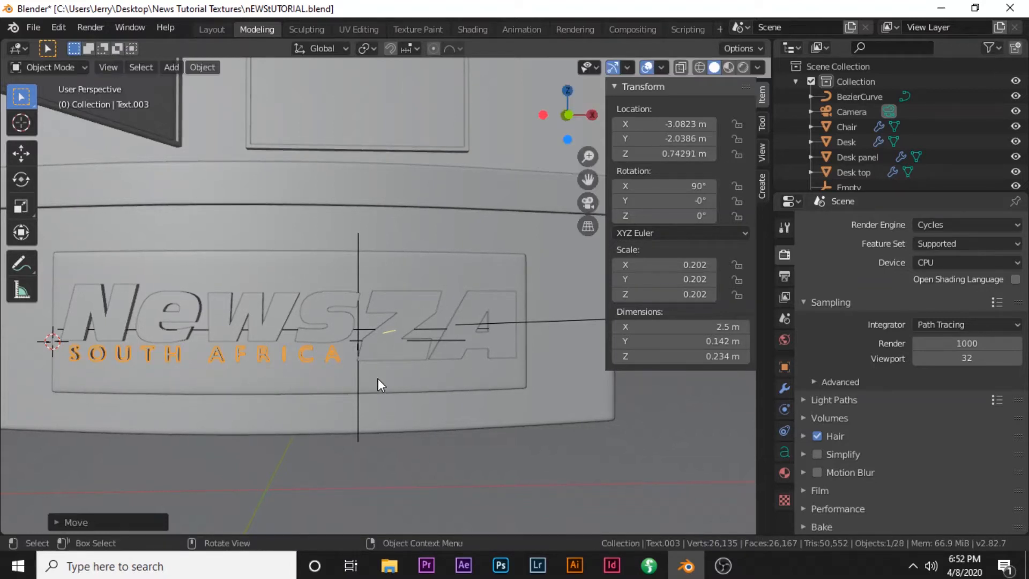
Compare the sign lettering in the camera view with the reference still LoxionIntro.00_24_46_18.Still001.jpg
key("KP_0")
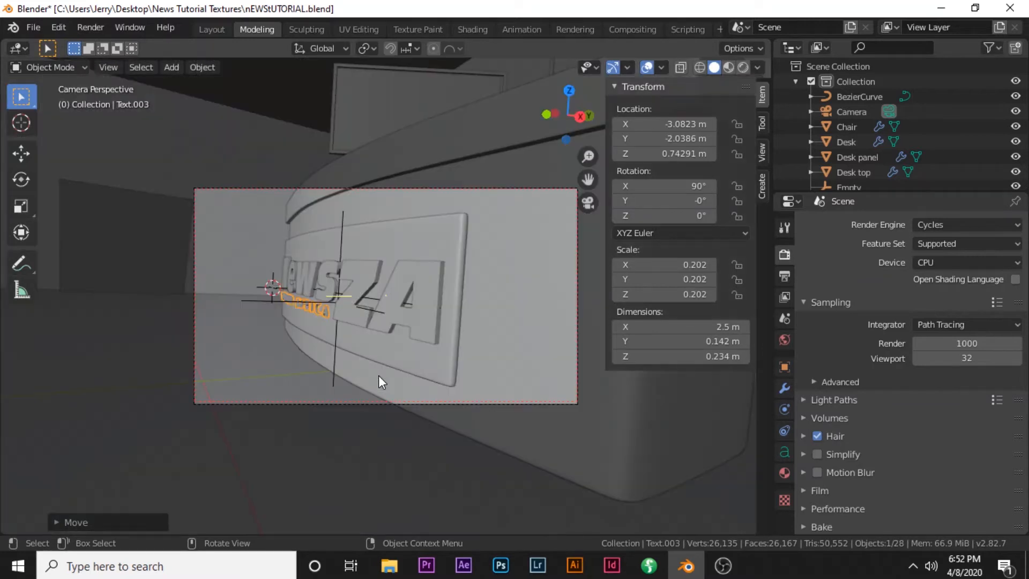
scroll(378, 375, "up", 3)
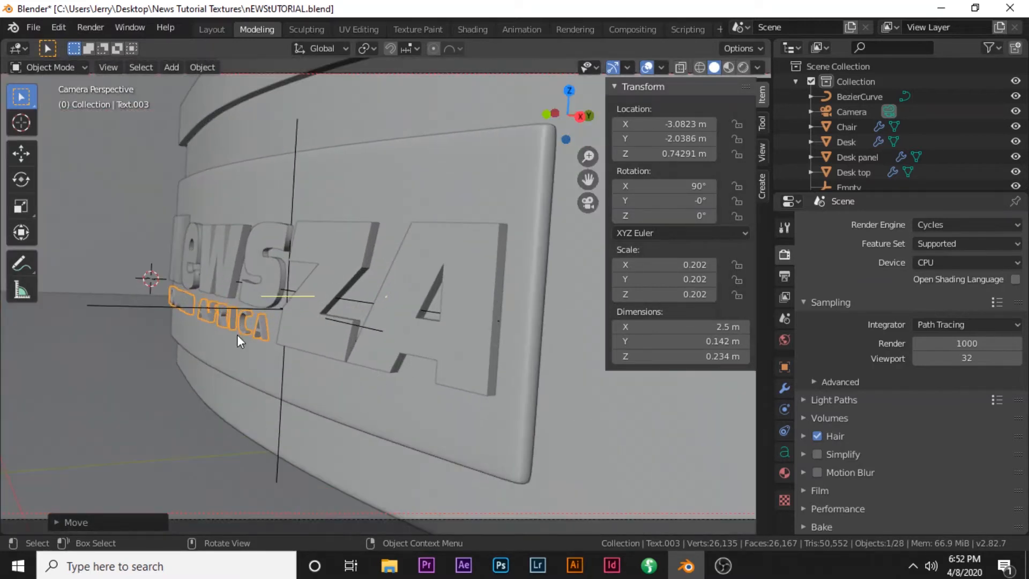
mouse_move(390, 553)
left_click(520, 498)
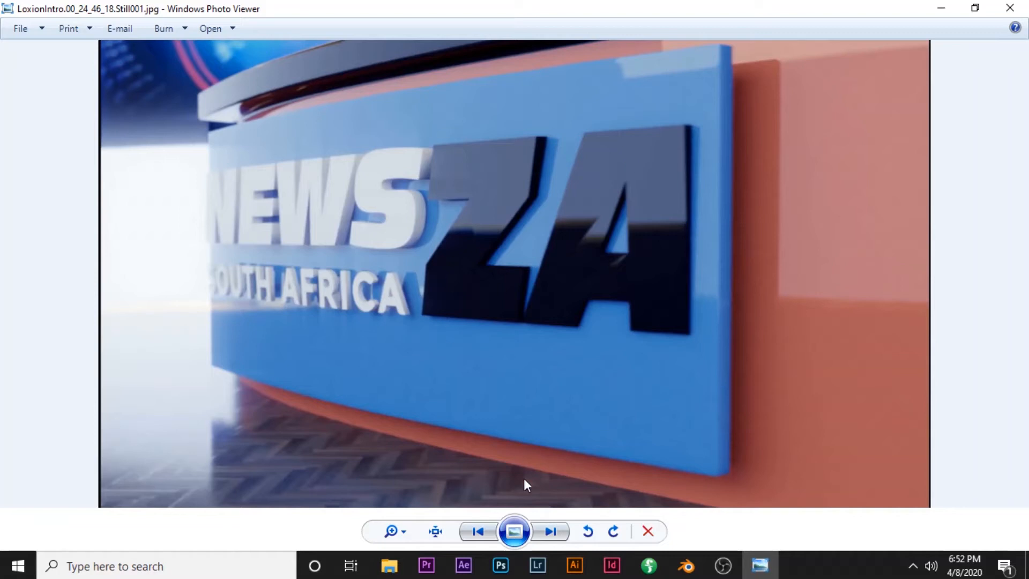
left_click(686, 565)
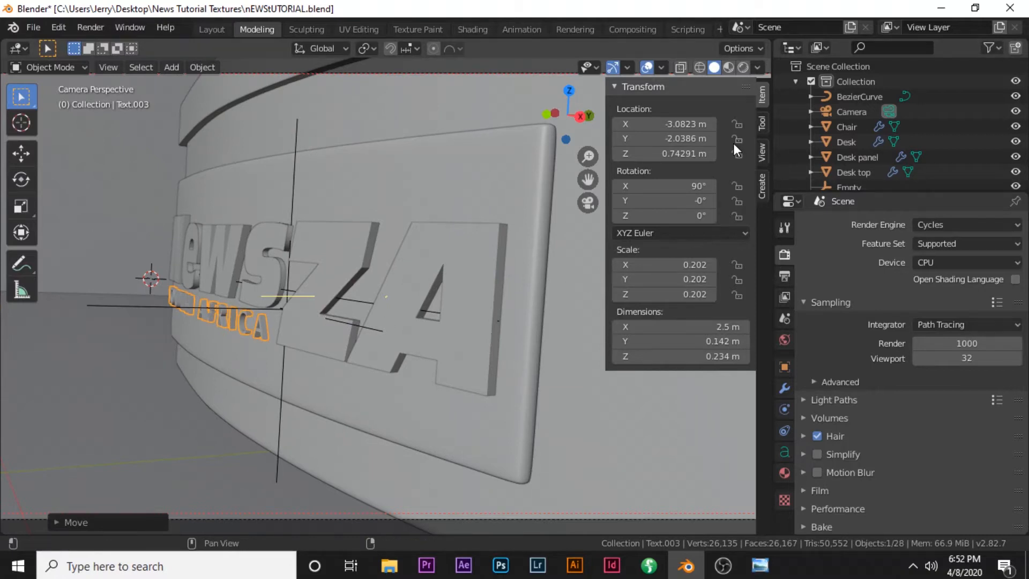
Preview the desk sign in rendered shading through the camera, with the Transform values collapsed out of the way
left_click(745, 68)
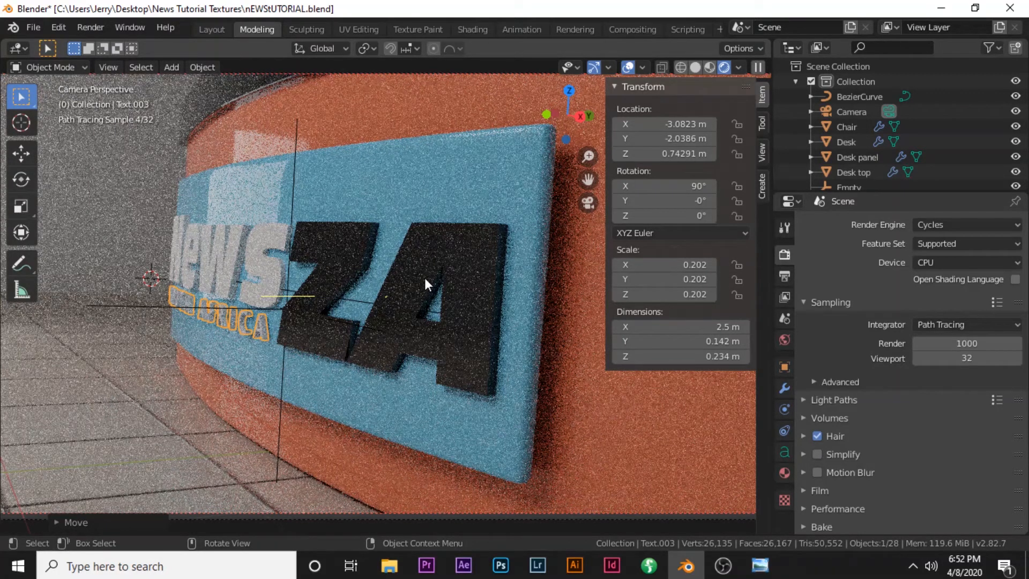
scroll(424, 278, "down", 2)
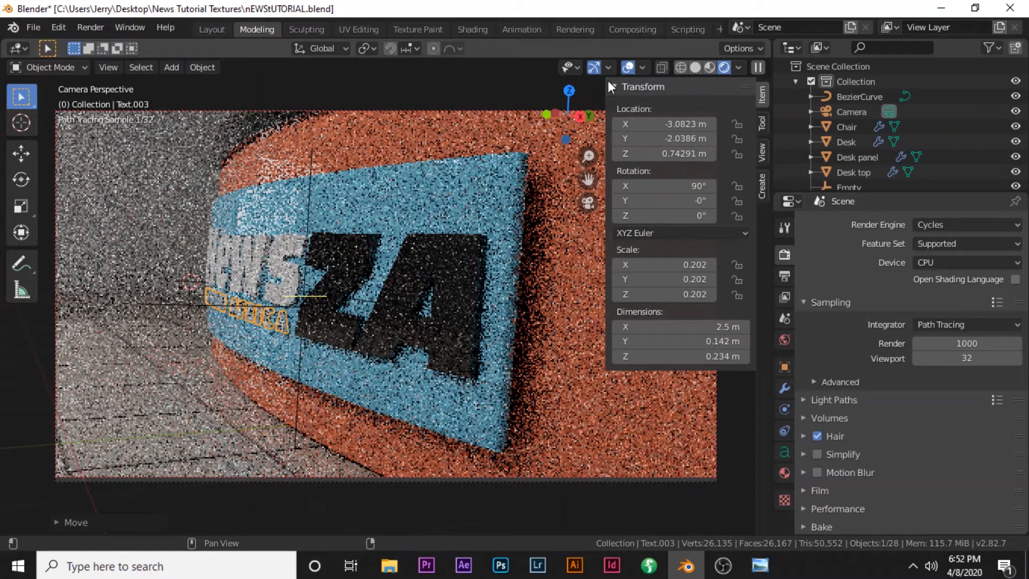
left_click_drag(608, 83, 732, 89)
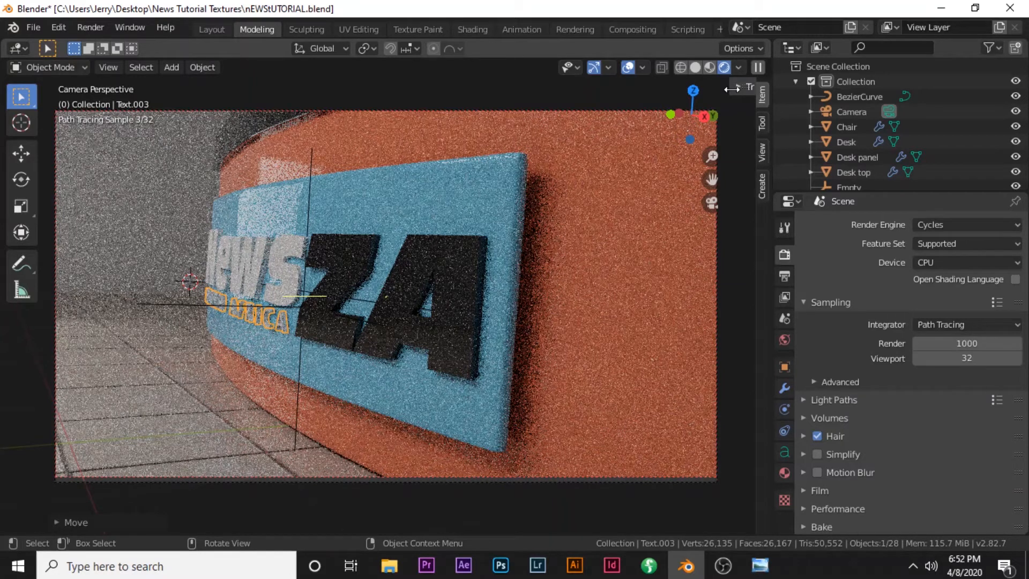
left_click_drag(732, 88, 611, 87)
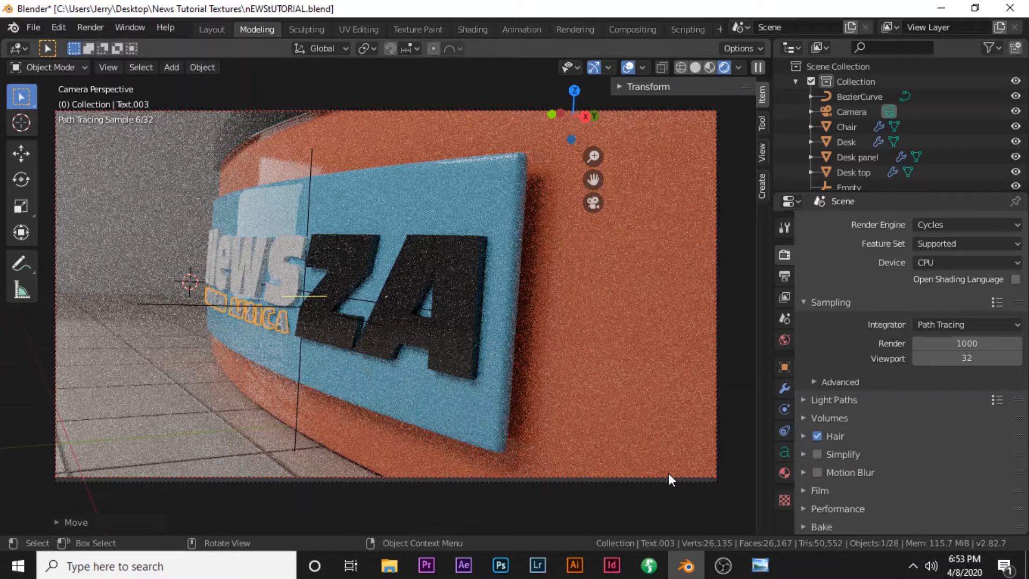
Hide the Plane and Plane.001 objects in the solid-shaded scene and frame the SOUTH AFRICA text
mouse_move(668, 473)
middle_mouse_down()
mouse_move(436, 242)
mouse_move(453, 270)
middle_mouse_up()
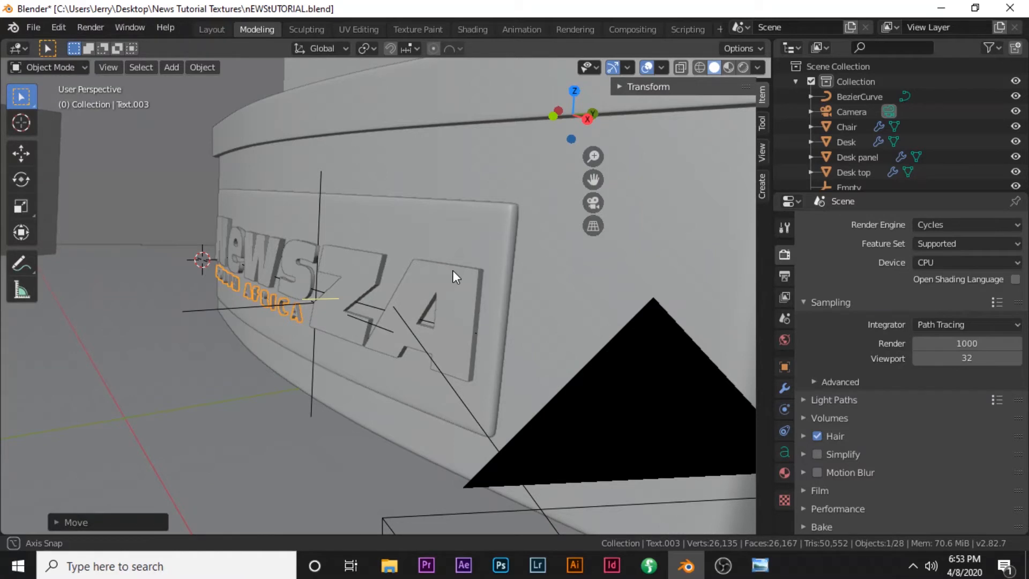
scroll(452, 270, "down", 5)
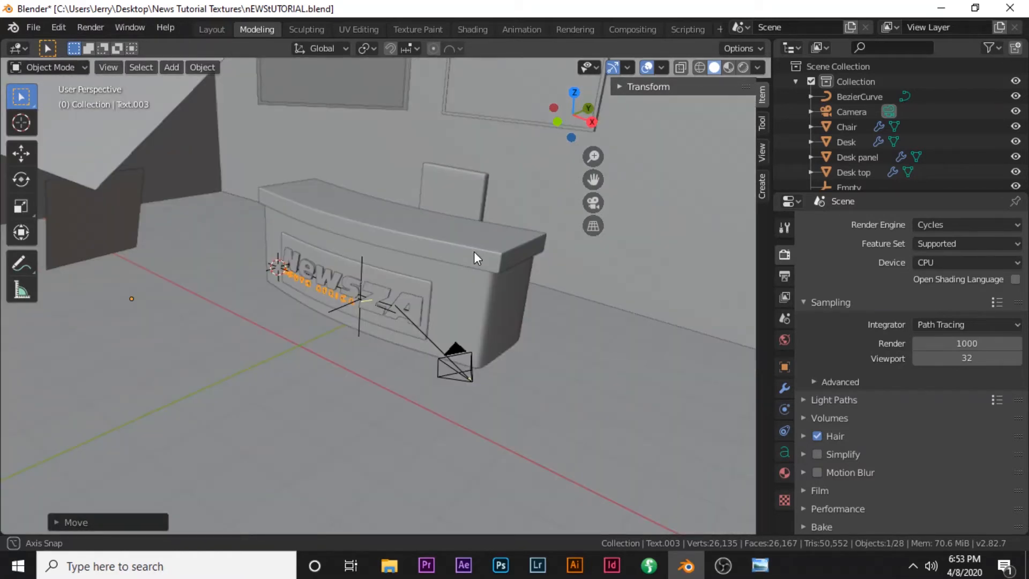
middle_click_drag(474, 251, 479, 210)
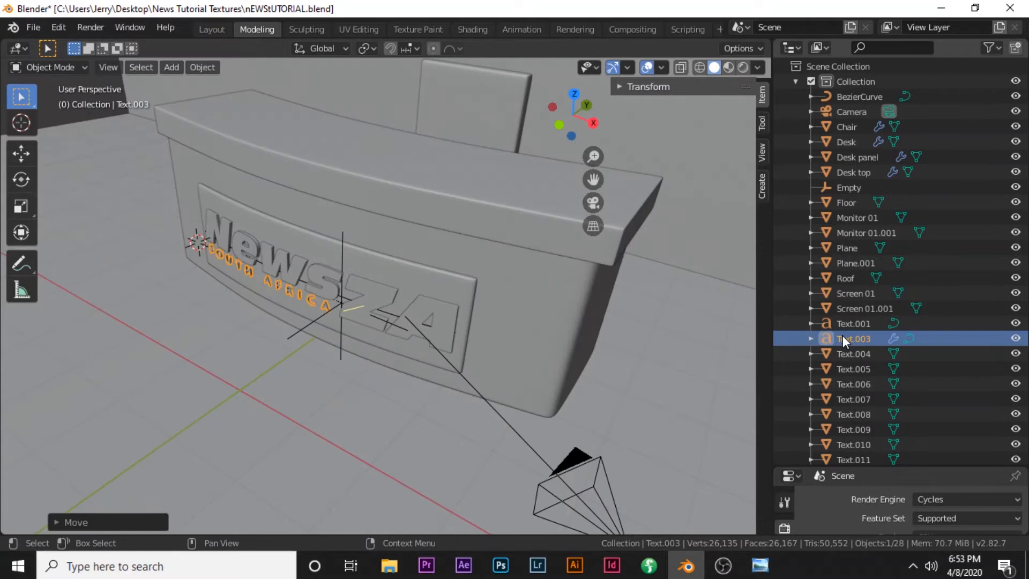
scroll(857, 359, "down", 3)
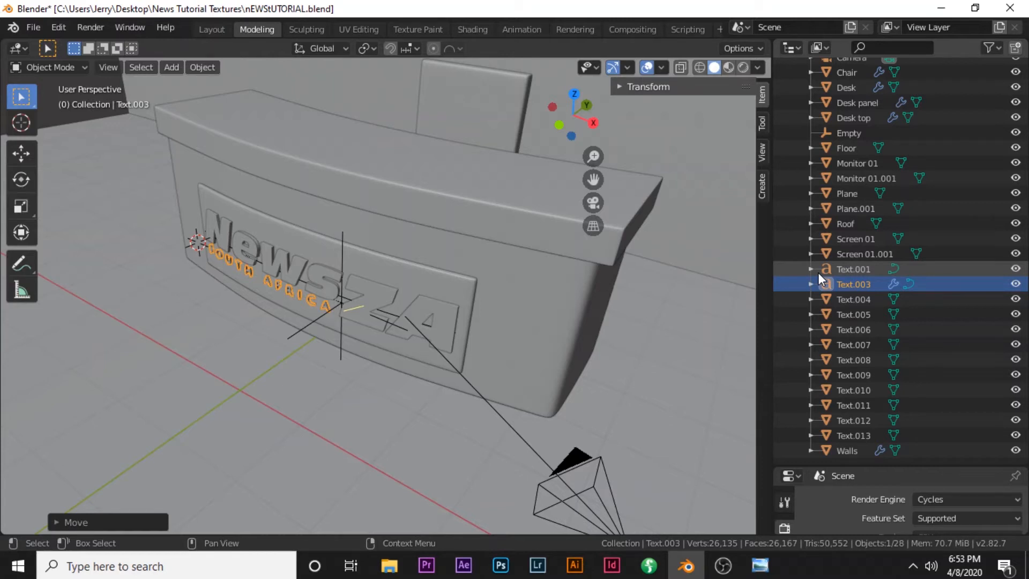
left_click_drag(1015, 193, 1016, 209)
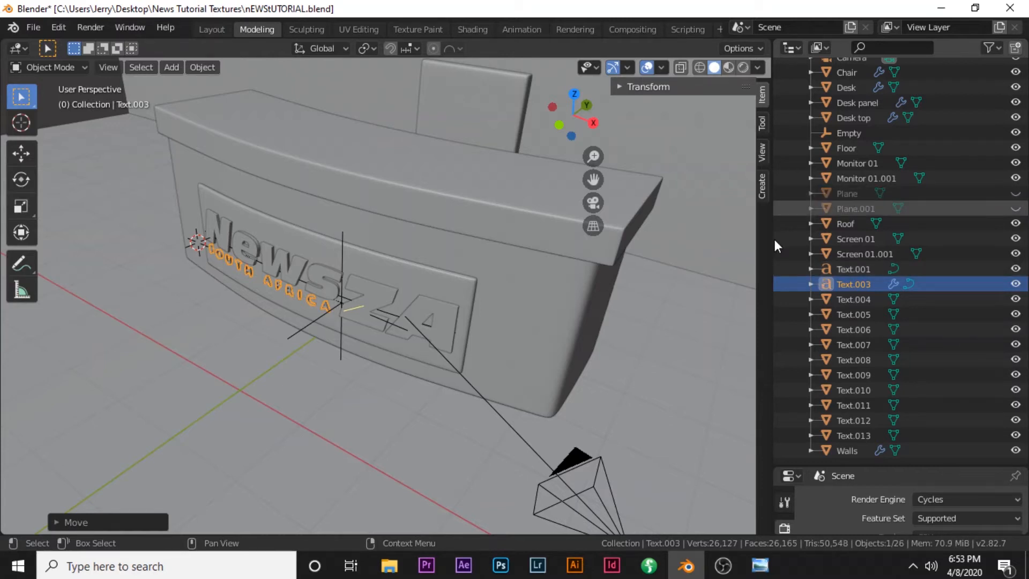
key("KP_Decimal")
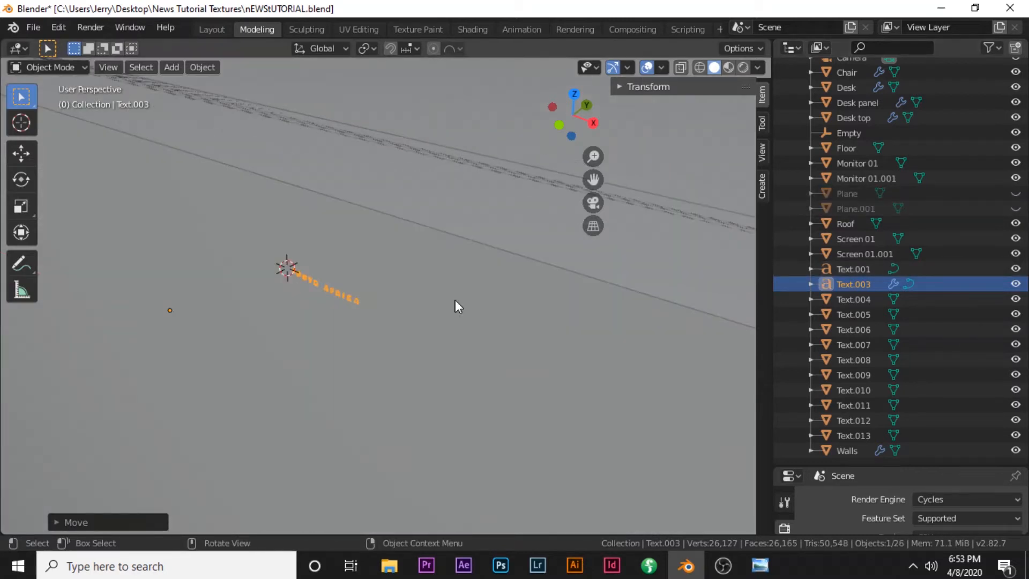
Hide the Walls and Roof objects to expose the desk and the two monitors
scroll(455, 301, "down", 5)
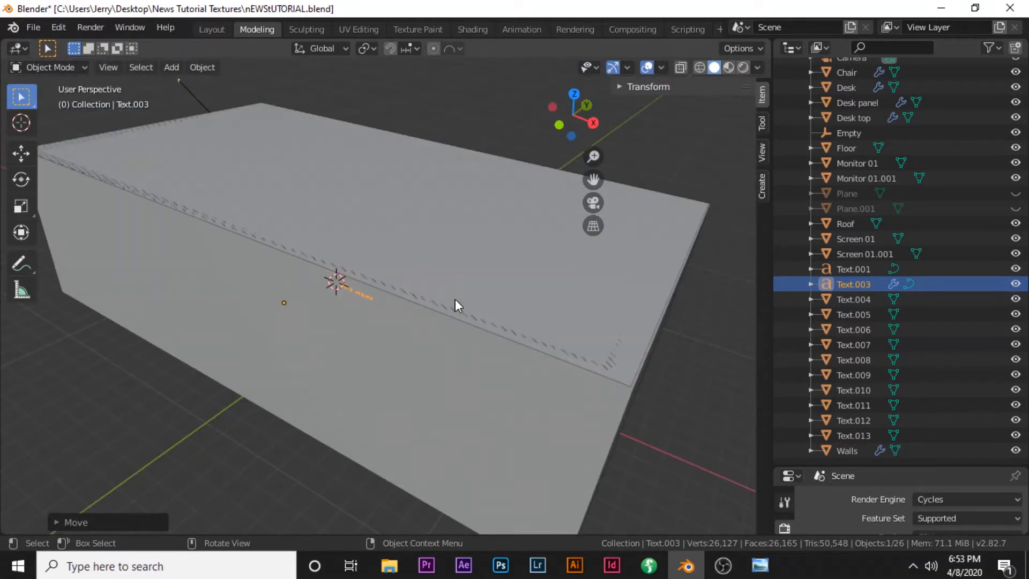
key("h")
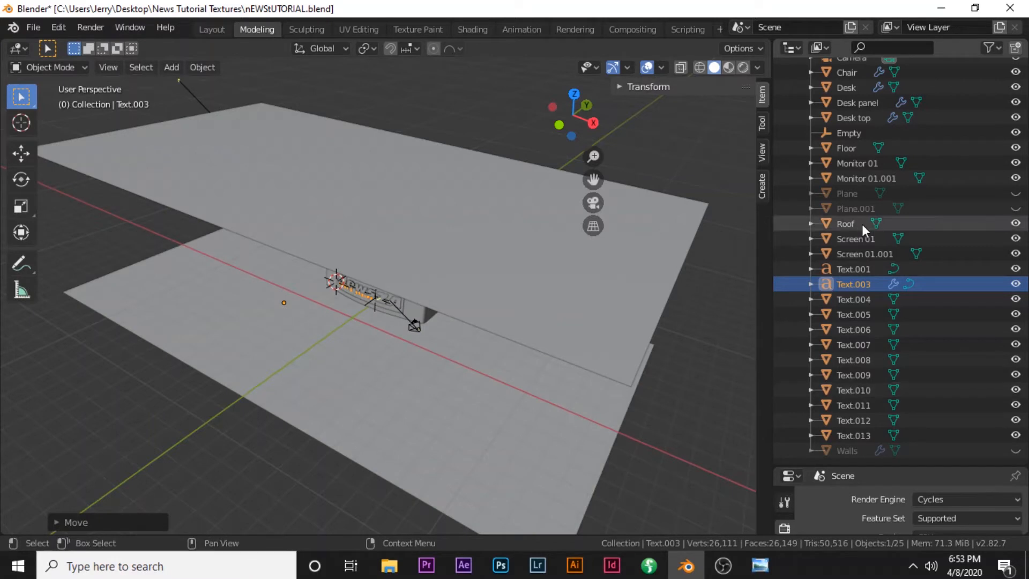
left_click(1017, 224)
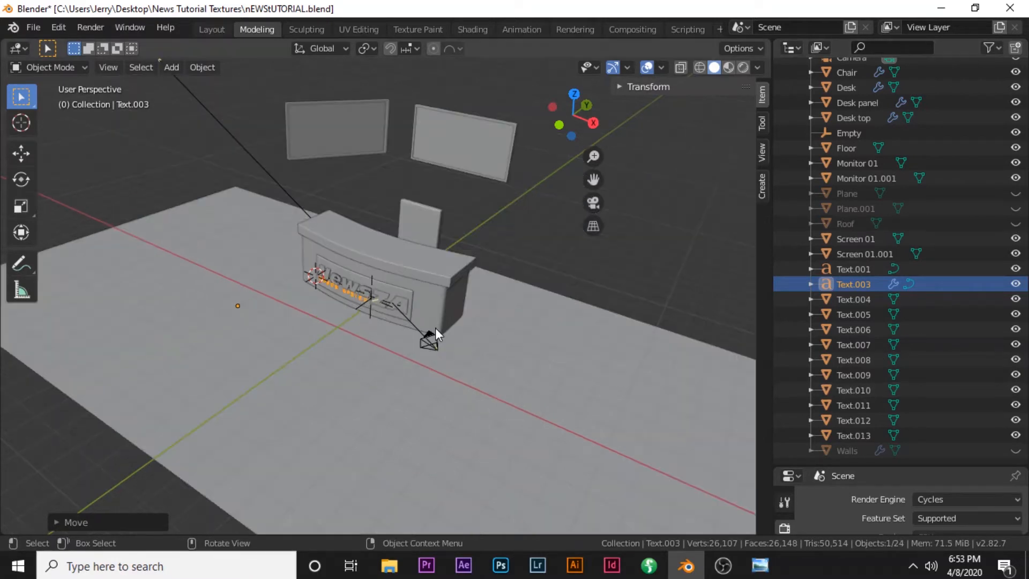
middle_click_drag(435, 327, 463, 306)
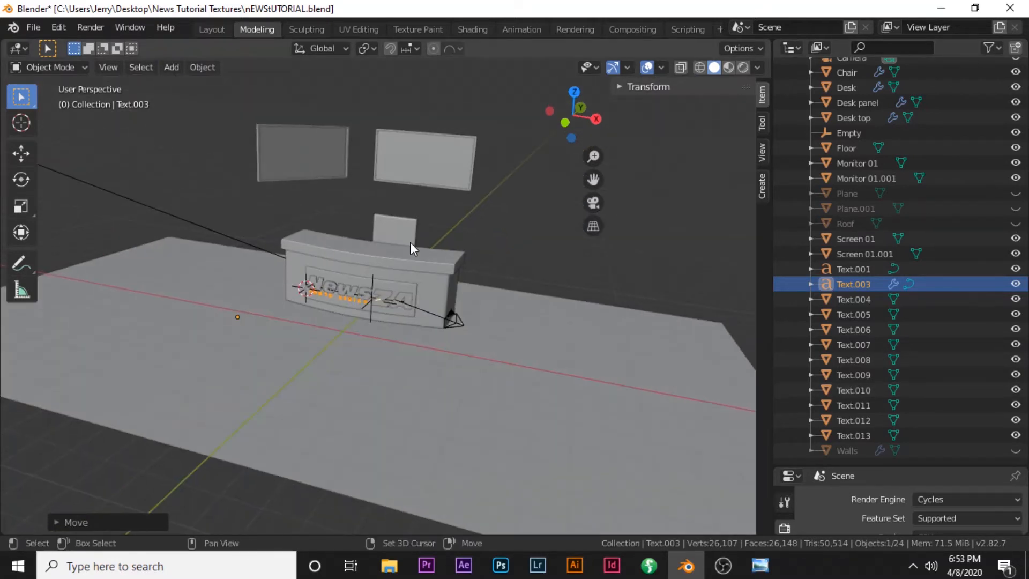
Select the Screen 01 surface inside the Monitor 01 frame and enlarge the properties editor
scroll(407, 292, "up", 4)
scroll(407, 292, "up", 2)
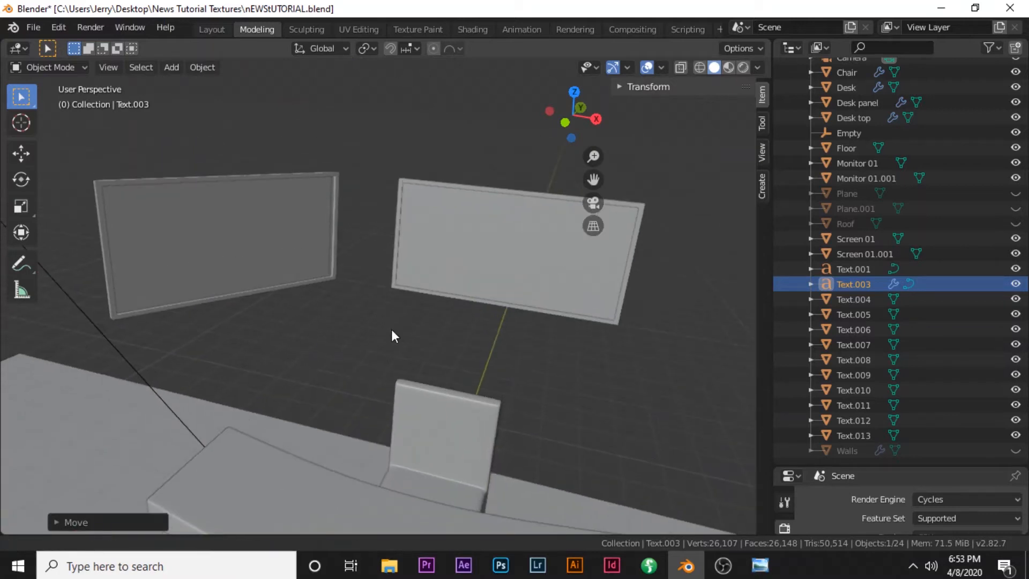
scroll(445, 316, "up", 1)
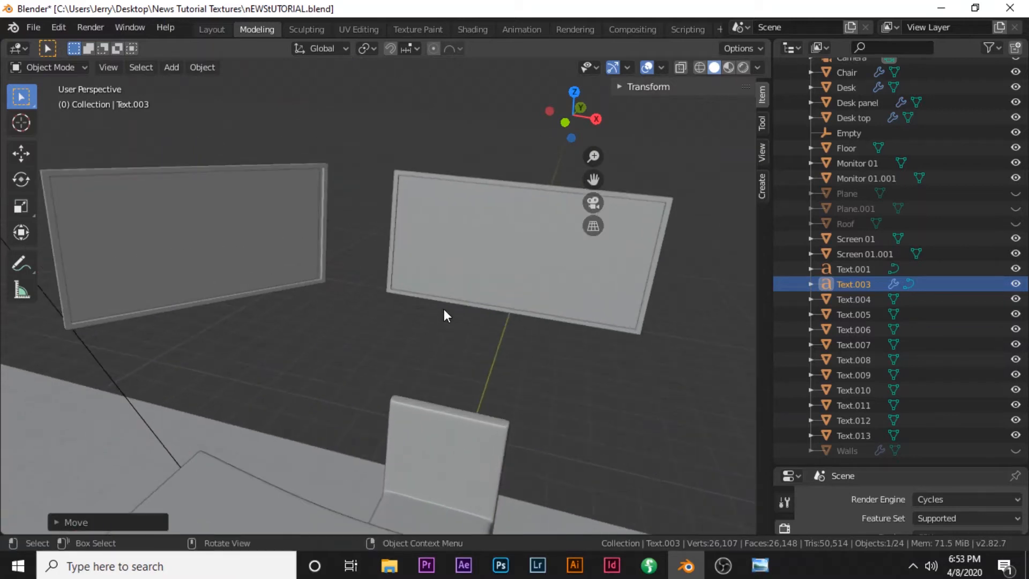
left_click(534, 186)
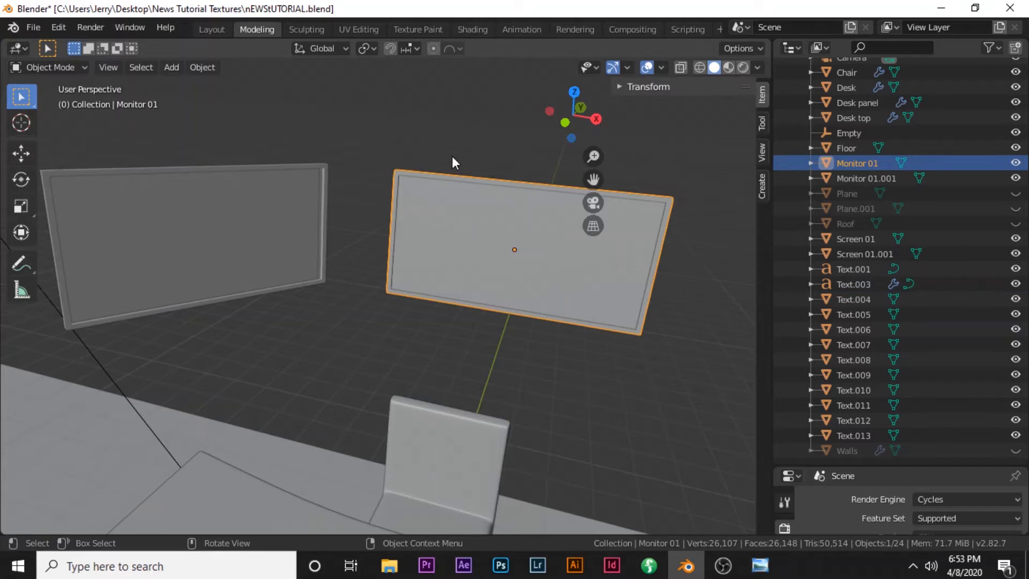
left_click(477, 256)
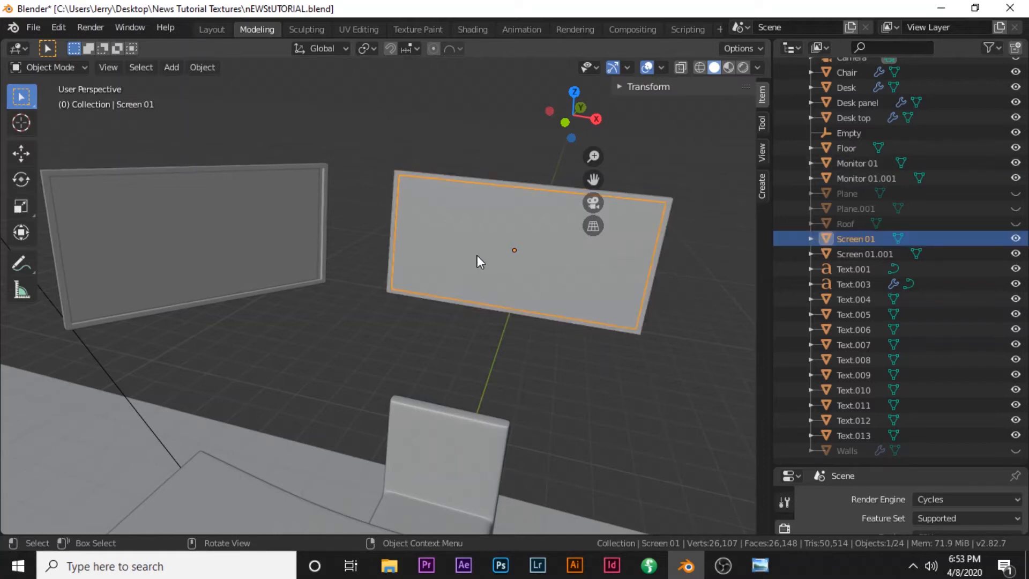
middle_click_drag(530, 256, 609, 411)
left_click_drag(801, 465, 801, 139)
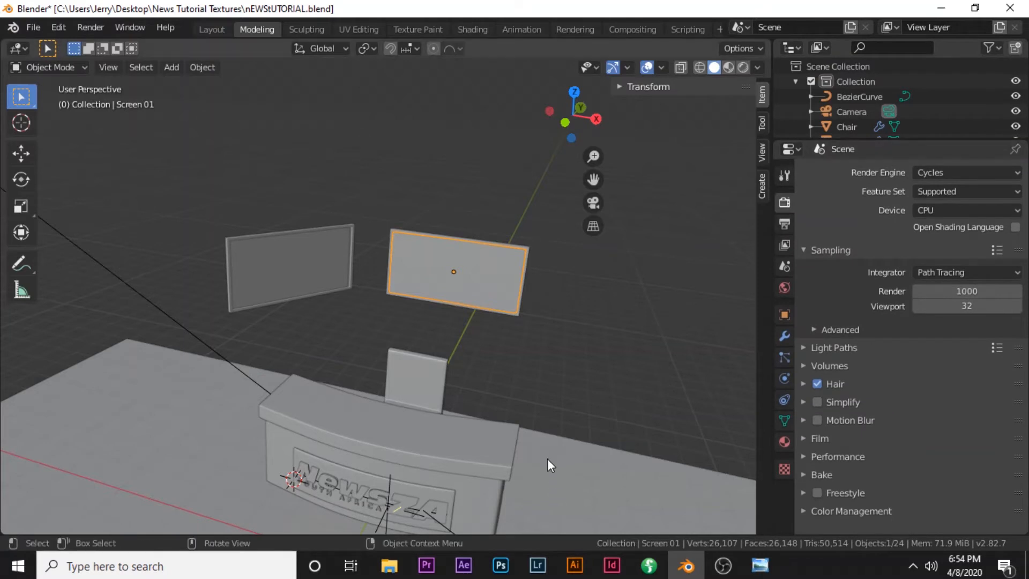
middle_click_drag(551, 471, 528, 284)
scroll(397, 158, "up", 2)
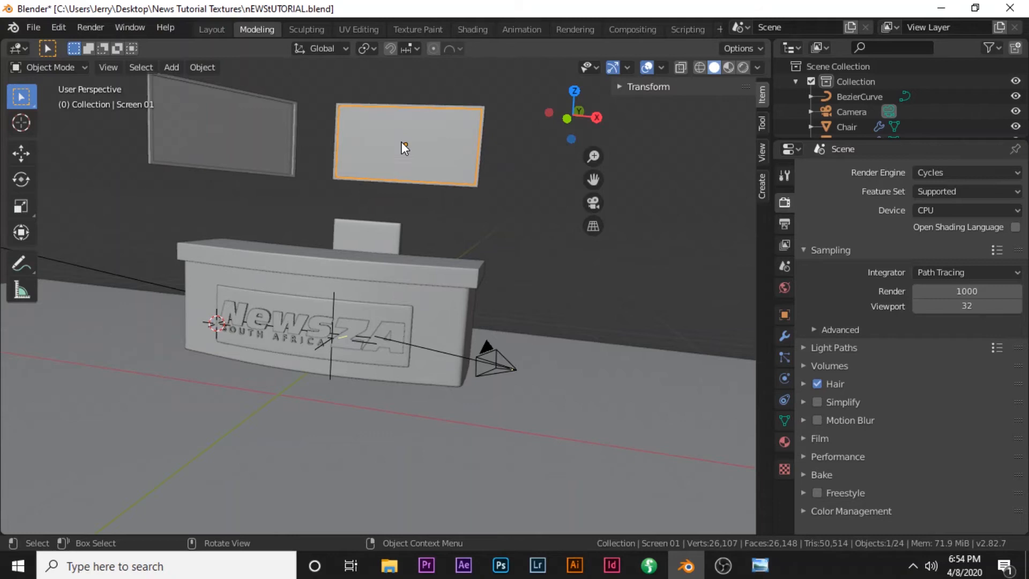
middle_click_drag(421, 128, 419, 215)
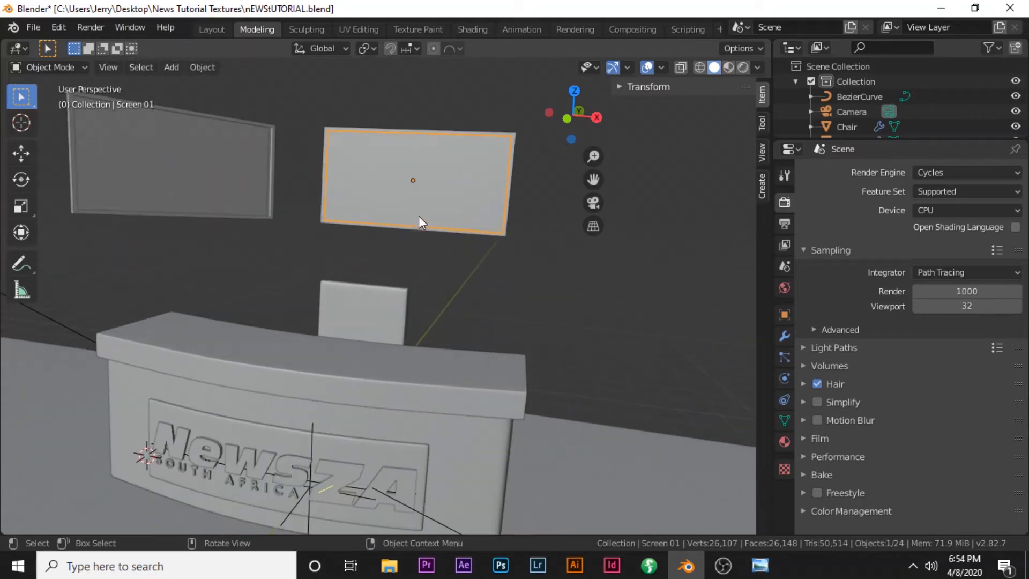
Add a material slot to Screen 01 with a new material named Back Monitor
left_click(783, 439)
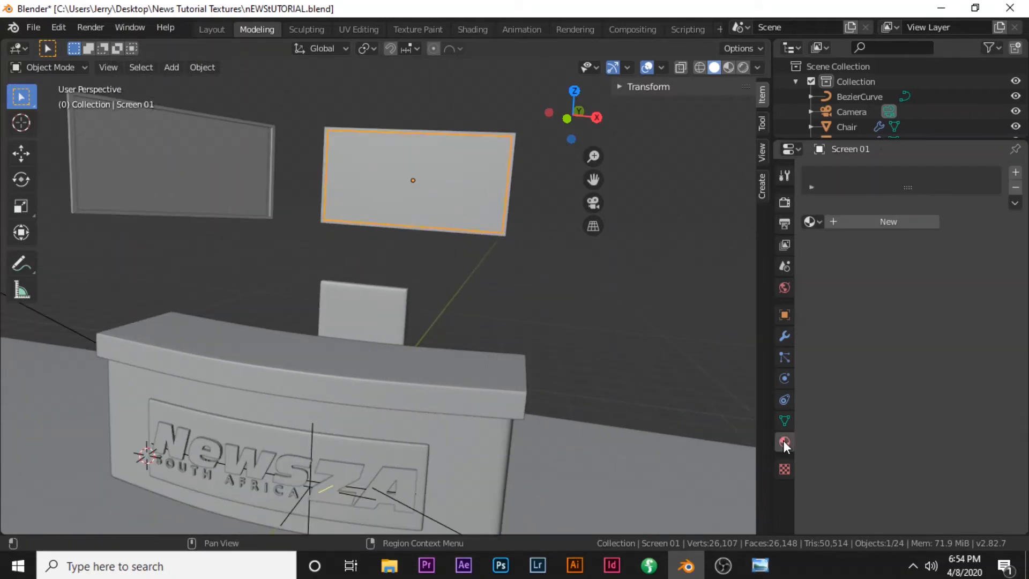
left_click(1015, 172)
left_click(846, 221)
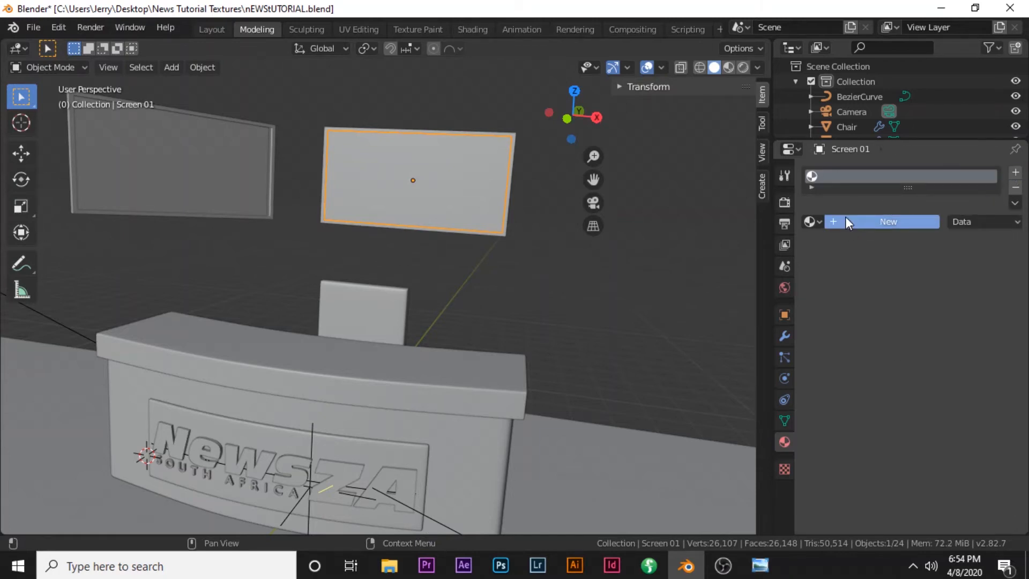
left_click(865, 222)
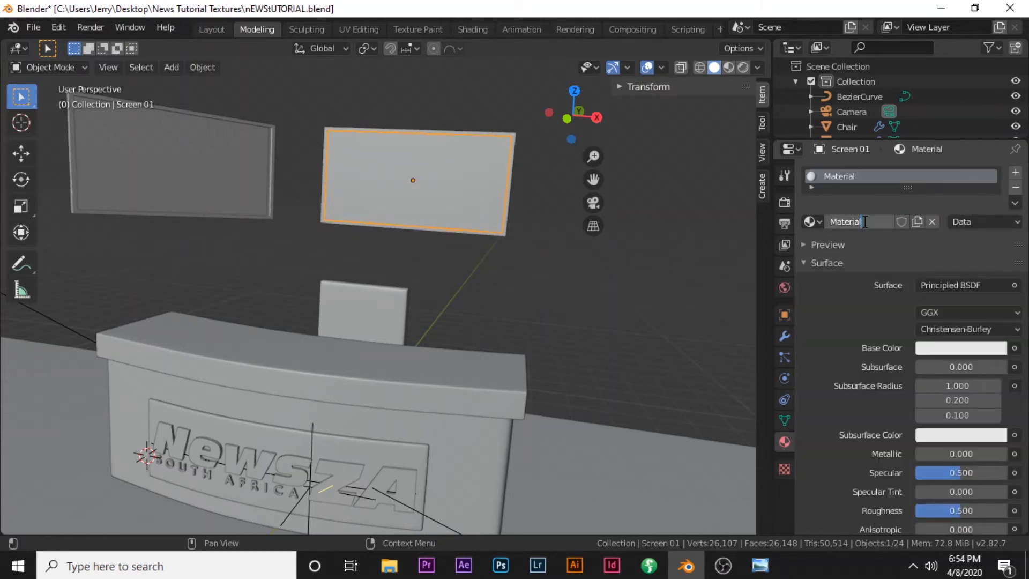
left_click_drag(864, 221, 762, 229)
type("Back Mo")
type("nitor")
key("Return")
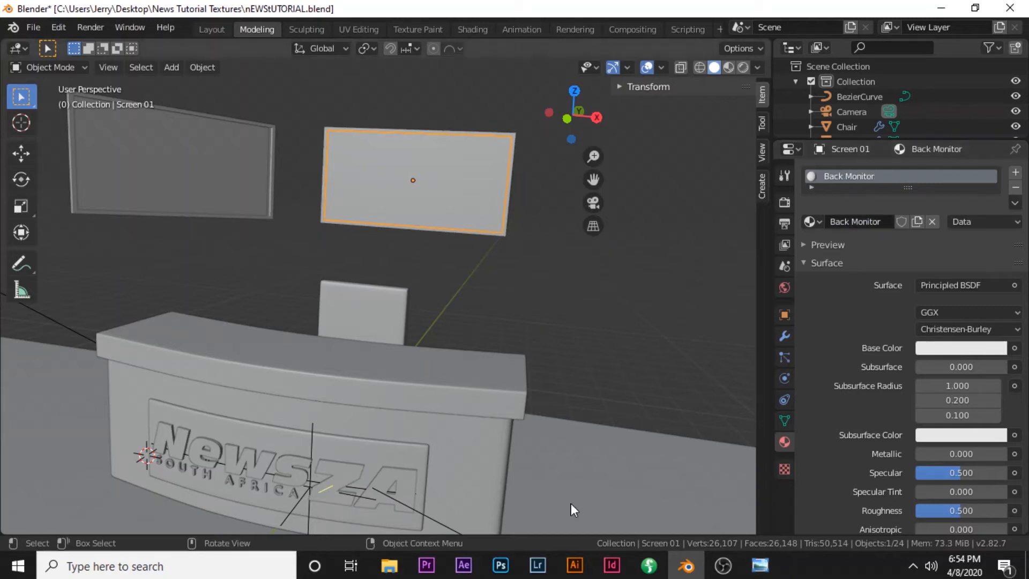
Switch to the Shading workspace and enlarge the shader node editor showing the Back Monitor nodes
left_click(473, 27)
left_click_drag(474, 365, 474, 212)
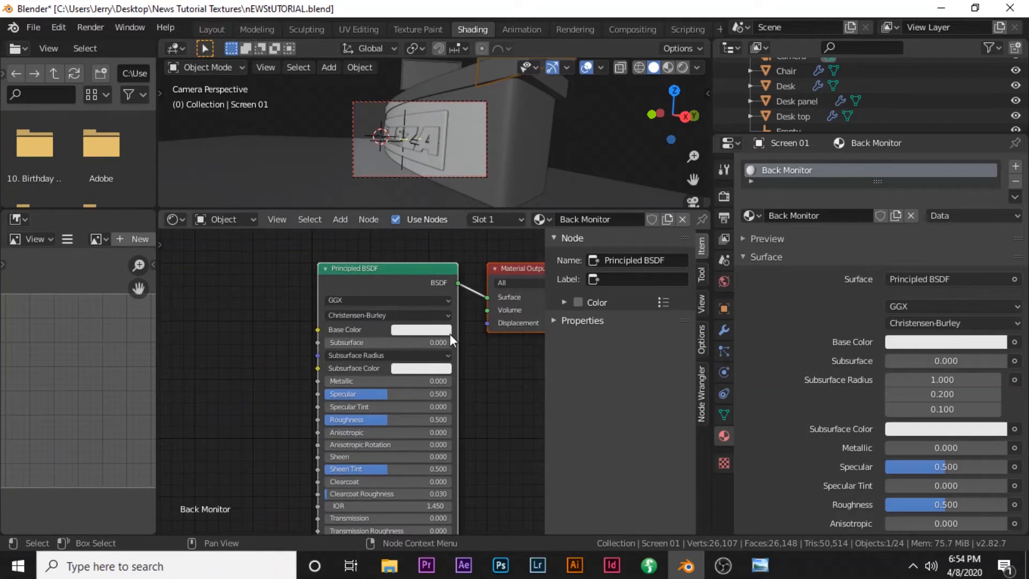
scroll(449, 333, "down", 2)
middle_click_drag(458, 361, 440, 334)
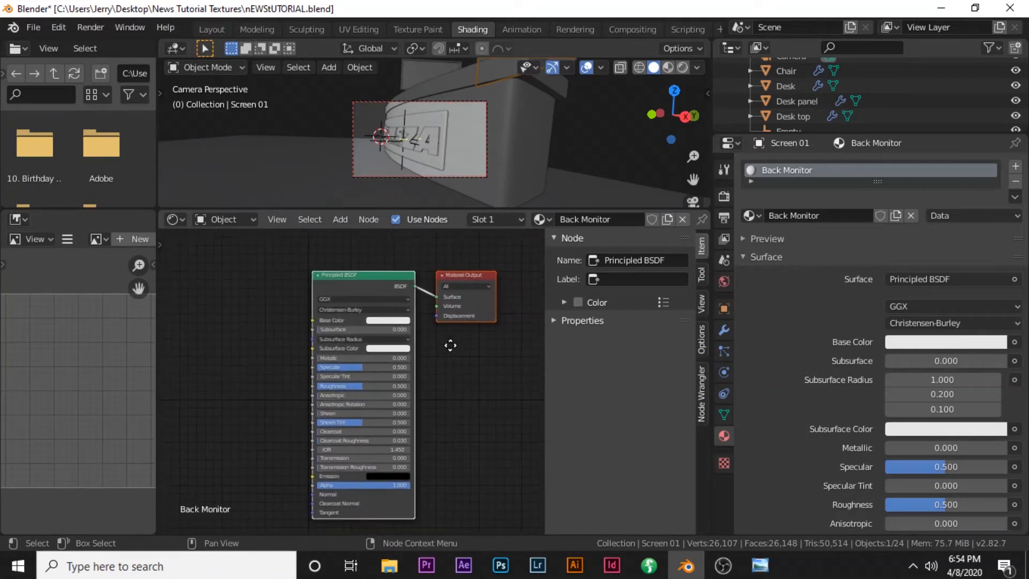
left_click_drag(156, 306, 24, 306)
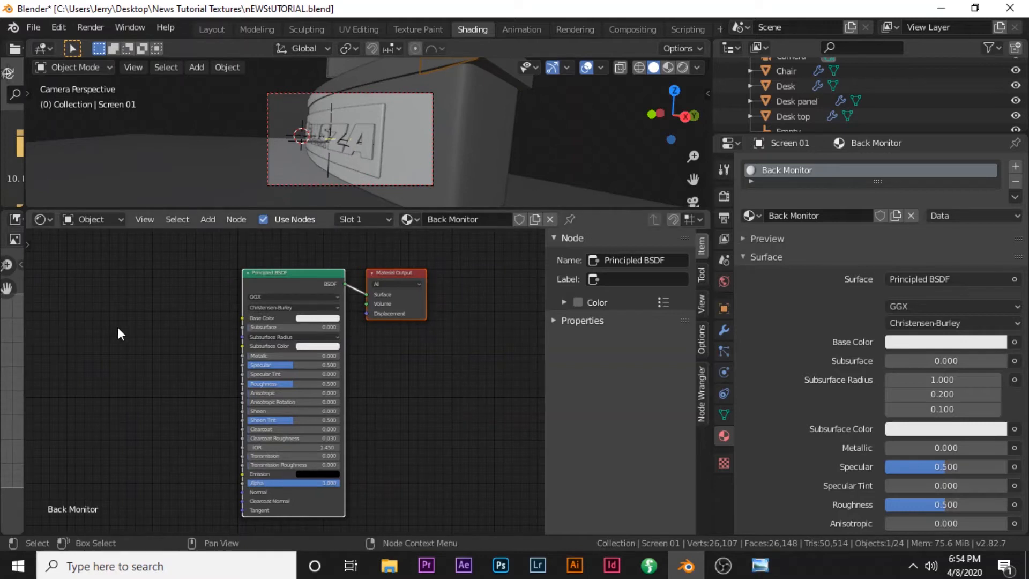
scroll(117, 326, "up", 1)
key("shift+a")
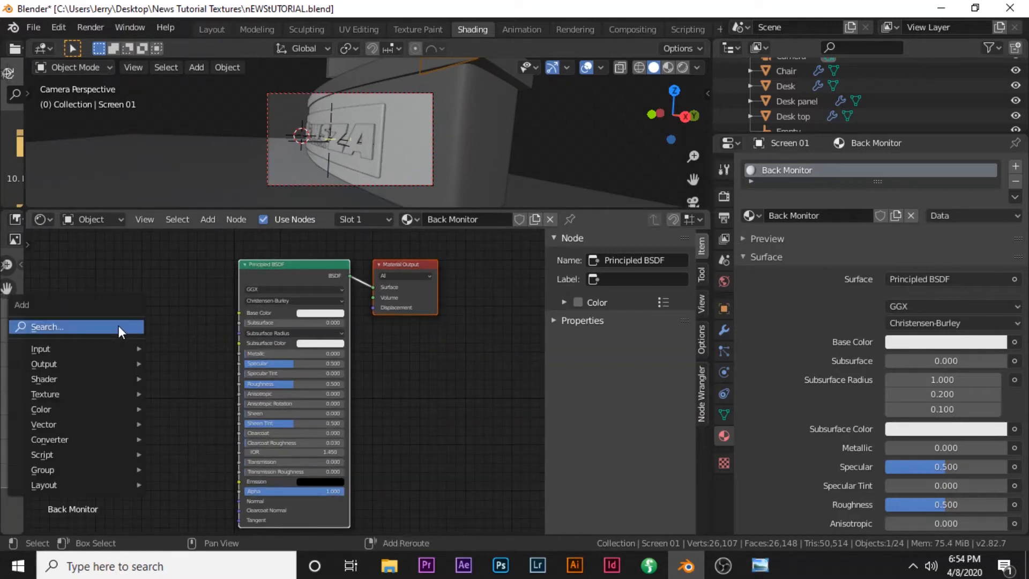
mouse_move(109, 394)
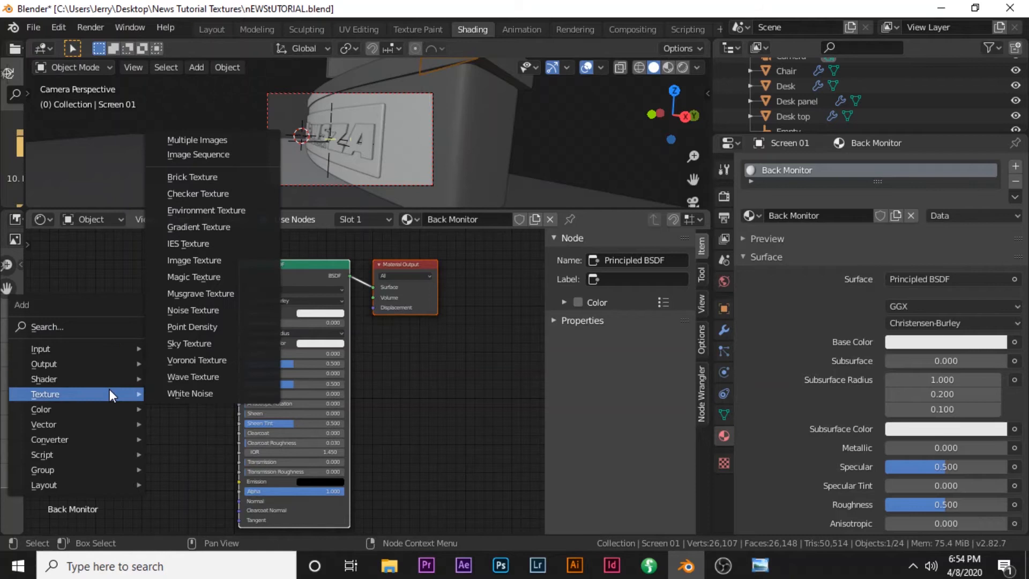
left_click(192, 263)
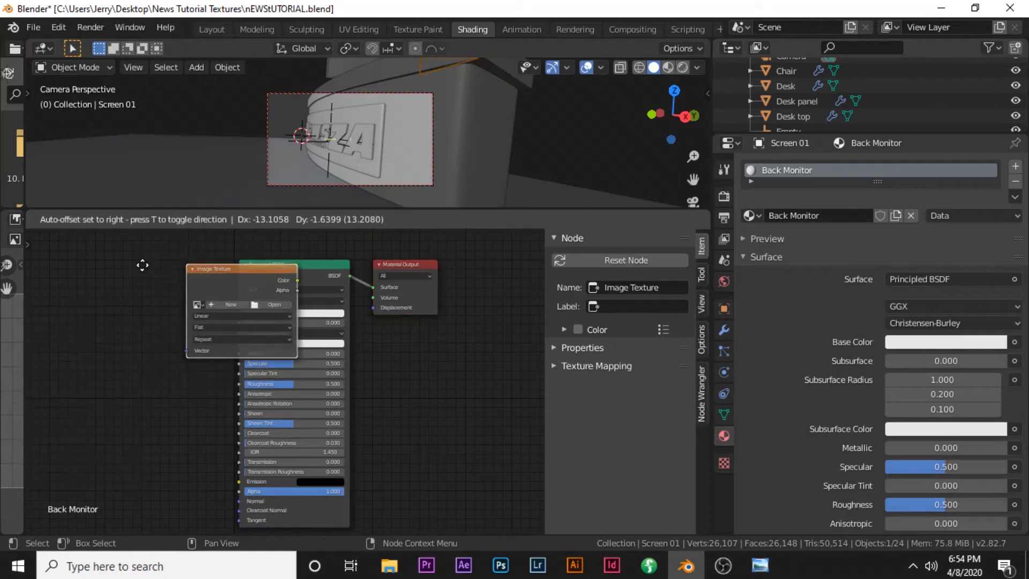
left_click(99, 264)
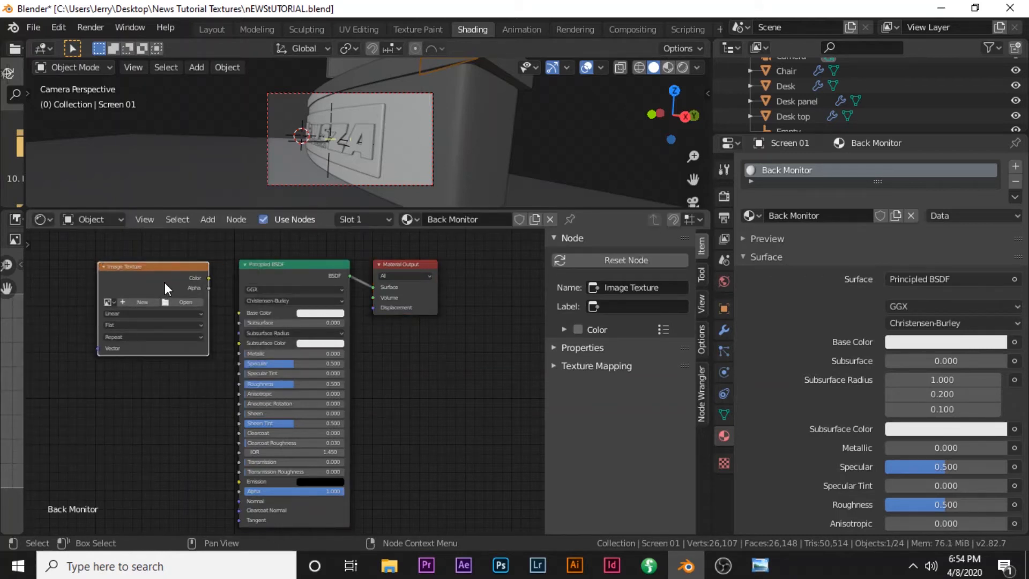
key("x")
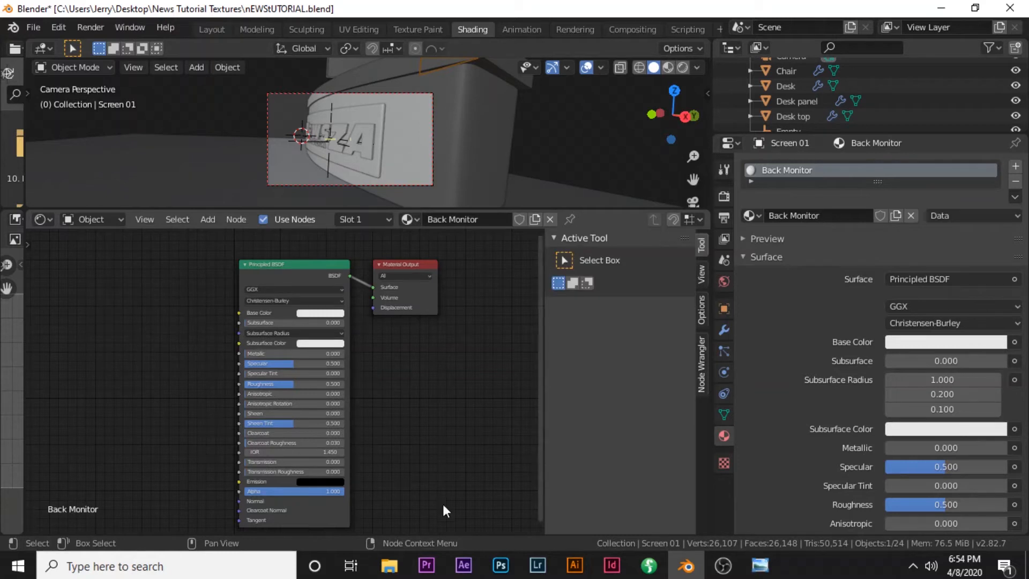
Bring Newspaper ForFX.png from File Explorer into the Back Monitor nodes and connect its Color output to the Principled BSDF Base Color
mouse_move(390, 572)
left_click(499, 490)
left_click(416, 206)
left_click_drag(411, 185, 117, 291)
scroll(145, 320, "up", 3)
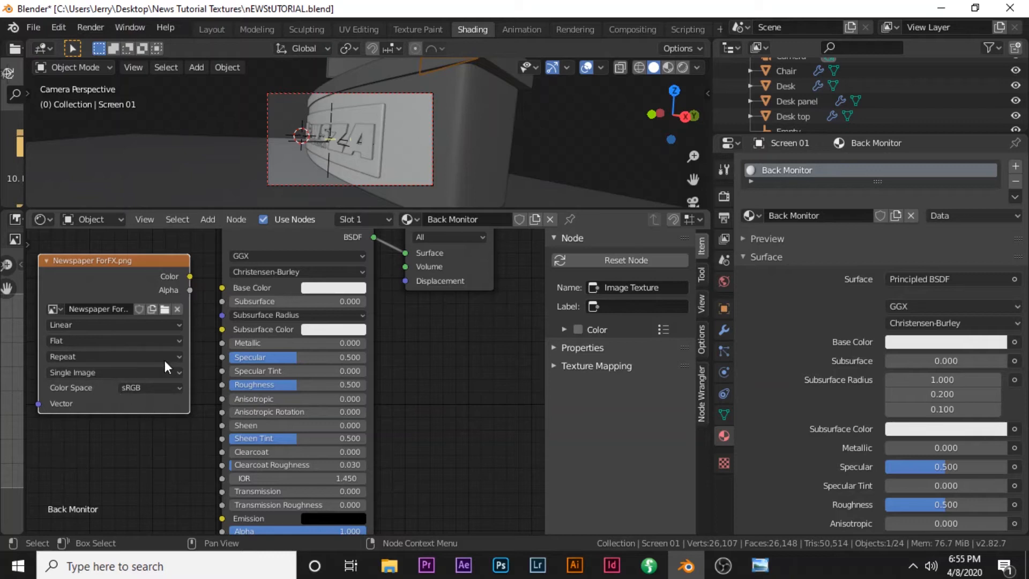
left_click_drag(96, 268, 82, 258)
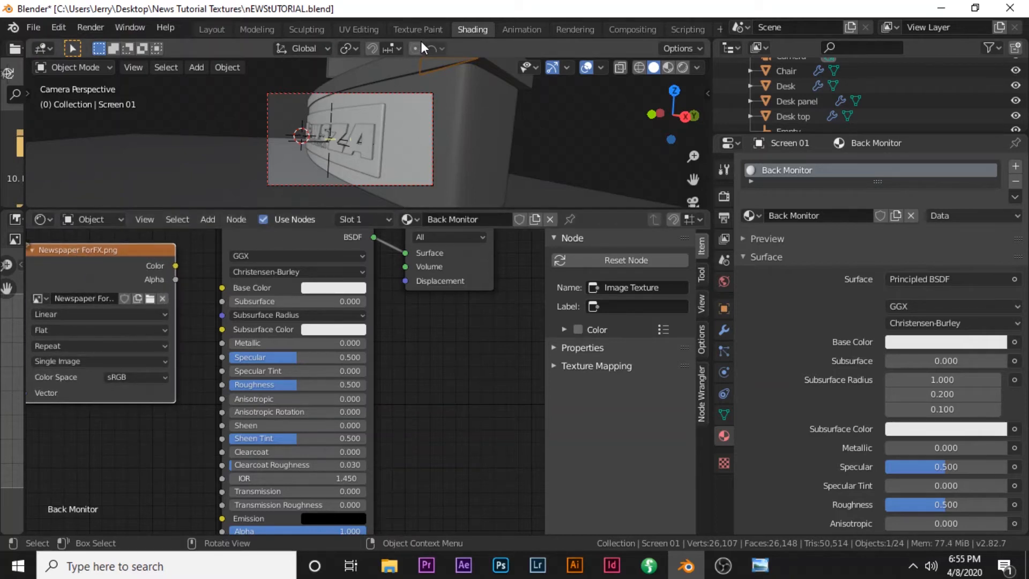
left_click_drag(175, 265, 222, 288)
scroll(216, 301, "down", 2)
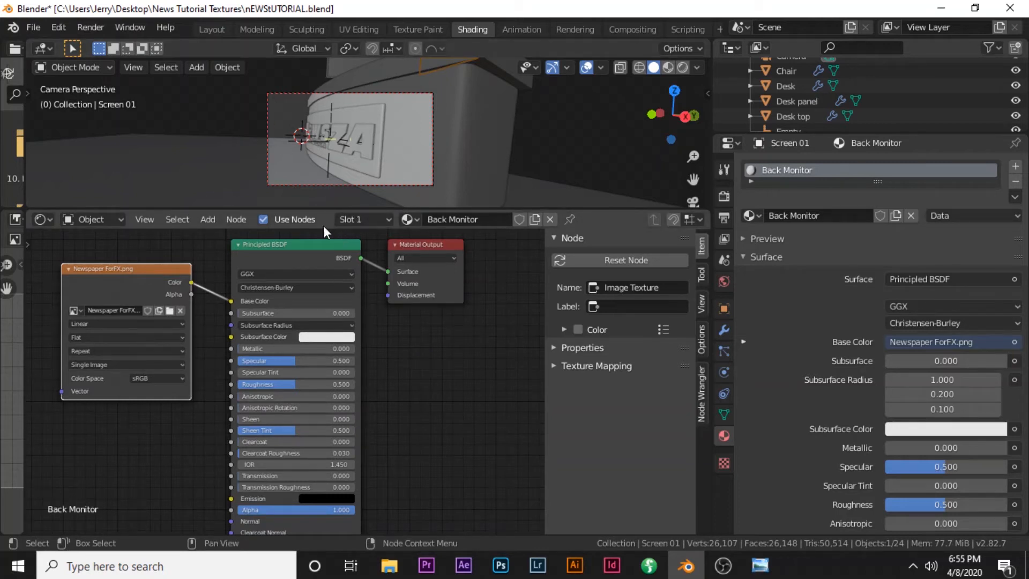
Enlarge the 3D viewport and frame Screen 01 and the desk in front orthographic view
left_click_drag(327, 209, 372, 441)
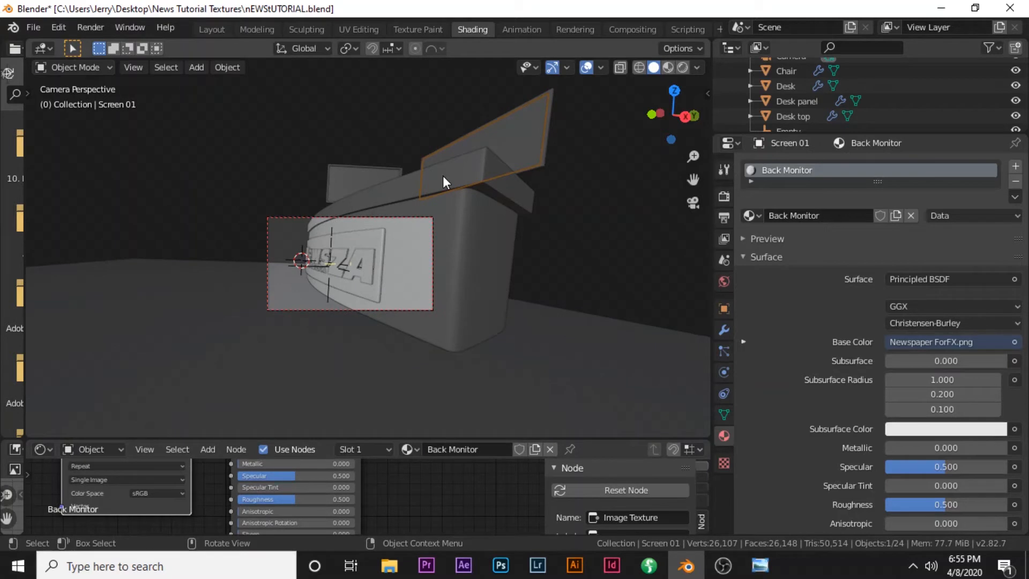
key("KP_1")
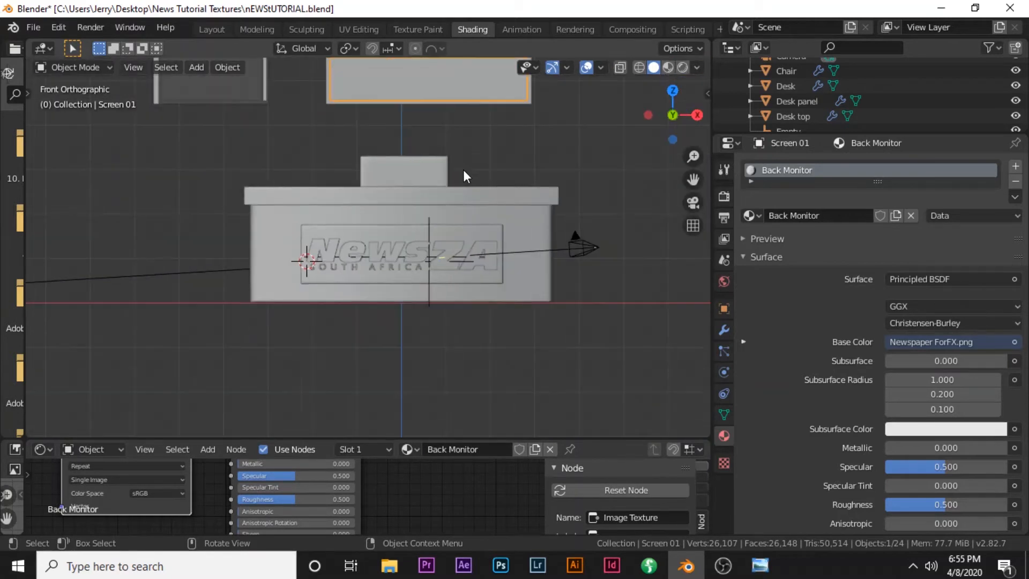
middle_click_drag(467, 148, 453, 242, "shift")
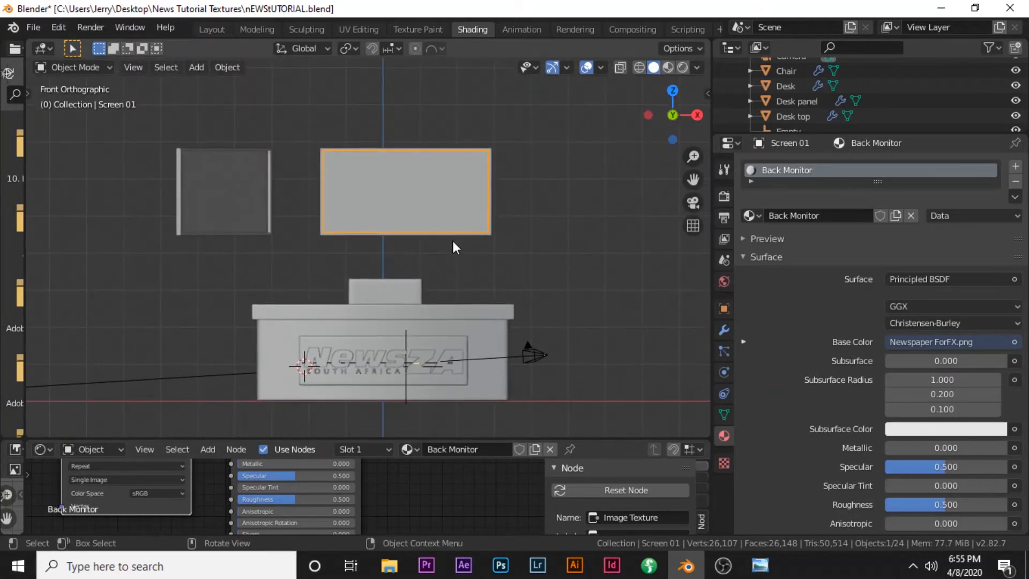
key("Tab")
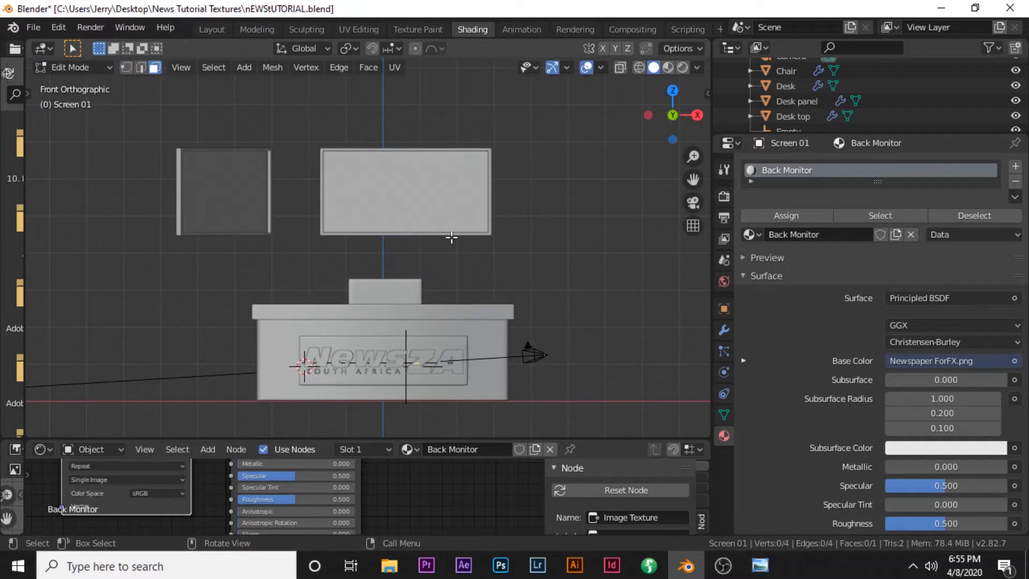
left_click(426, 195)
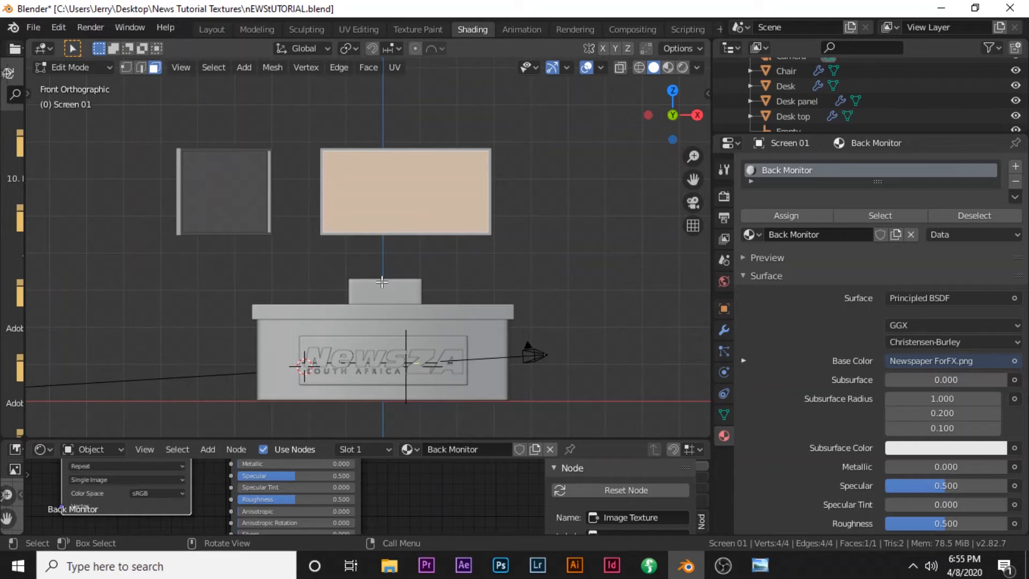
key("s")
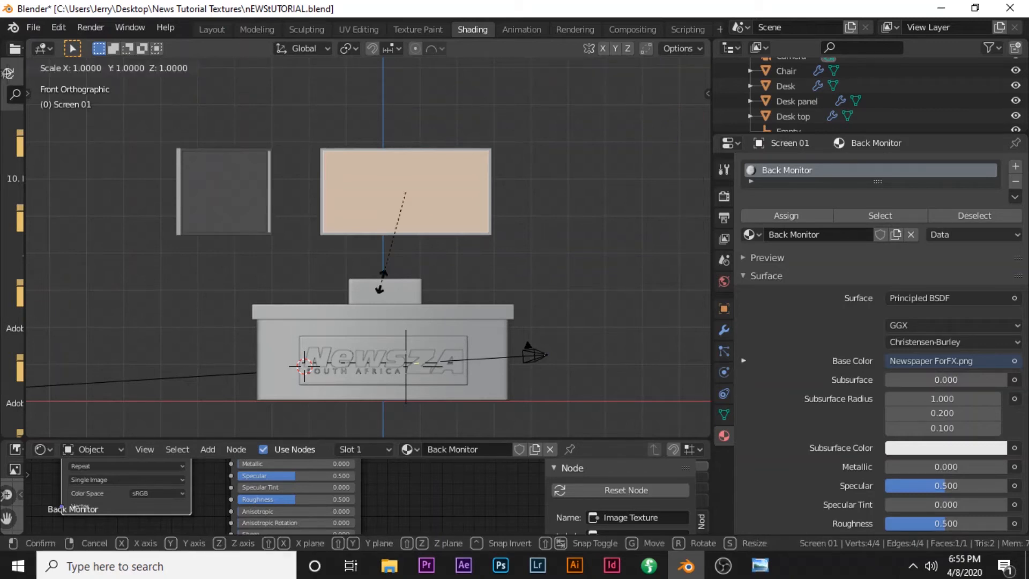
key("Escape")
key("Tab")
Apply the scale transform to Screen 01 in Object Mode
key("ctrl+a")
left_click(377, 230)
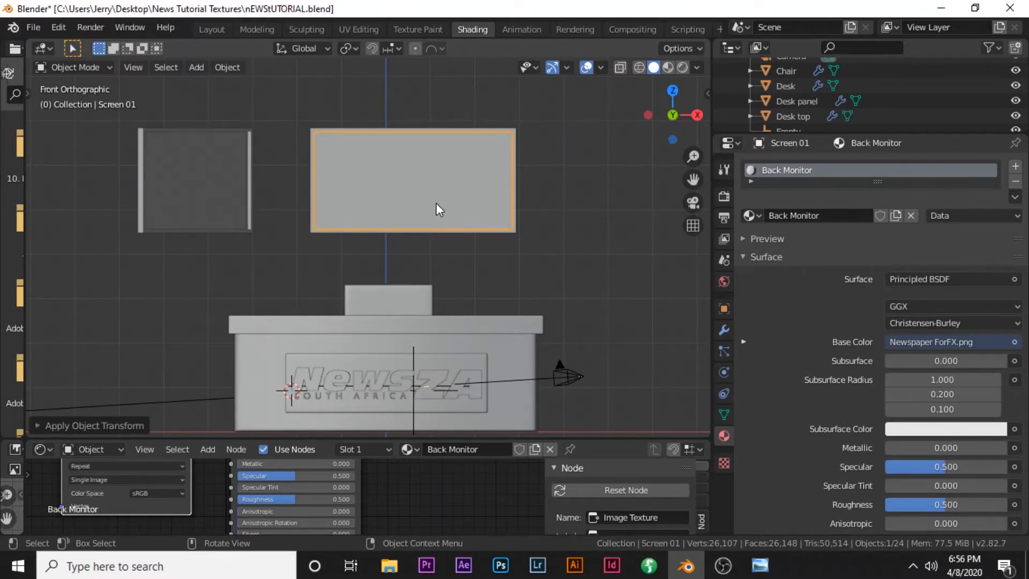
key("ctrl+a")
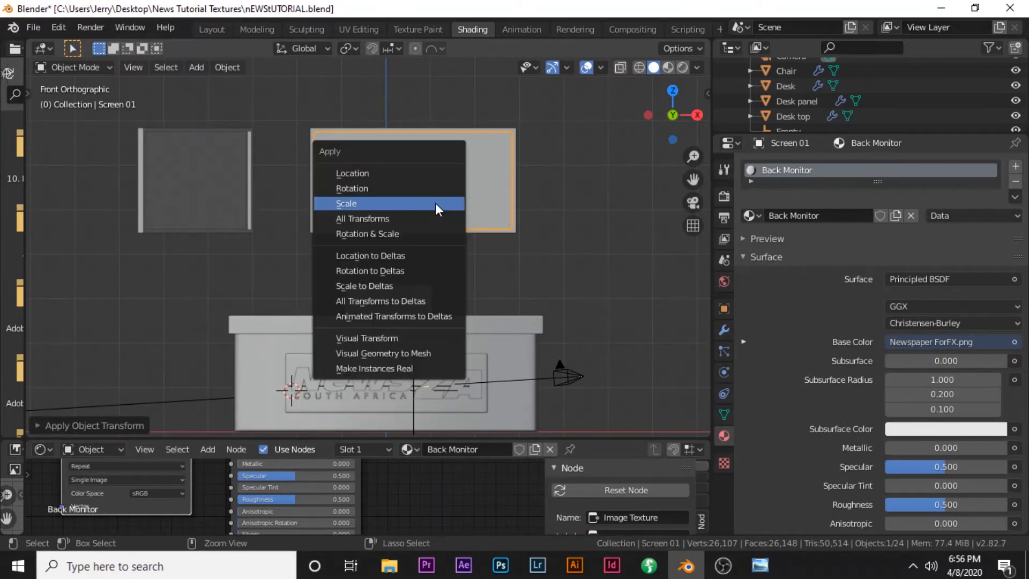
left_click(435, 203)
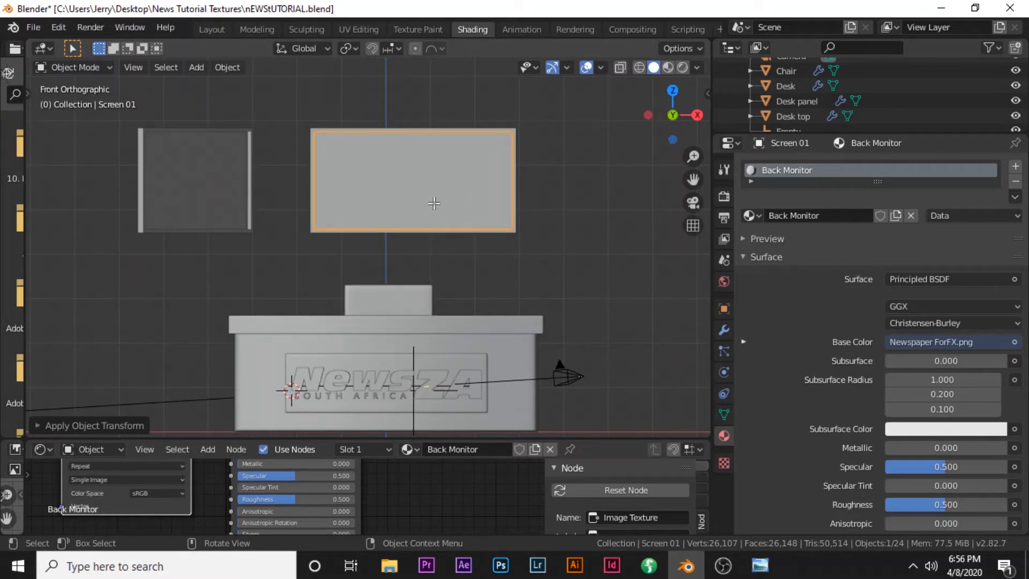
Unwrap the front face of Screen 01 in Edit Mode
key("Tab")
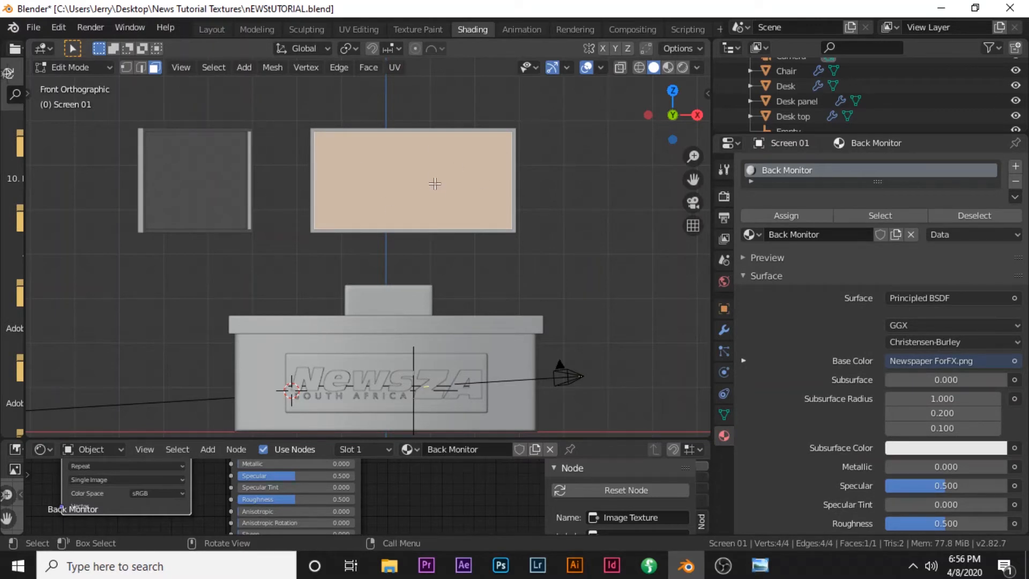
scroll(432, 177, "up", 1)
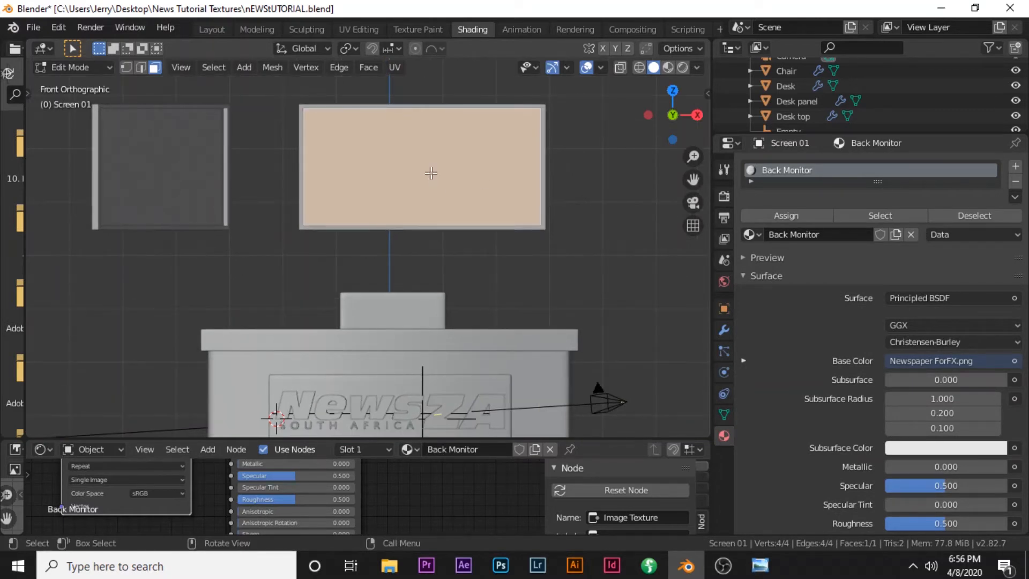
key("u")
left_click(431, 173)
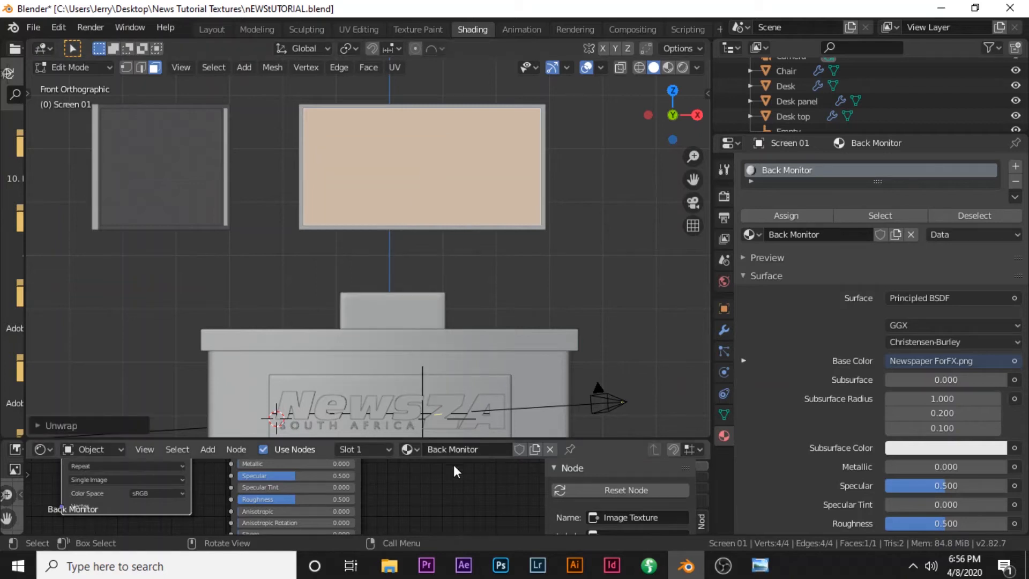
Resize the node editor below the viewport and show the scene in Material Preview to check the newspaper texture's orientation on Screen 01
left_click_drag(459, 437, 469, 248)
scroll(423, 343, "down", 1)
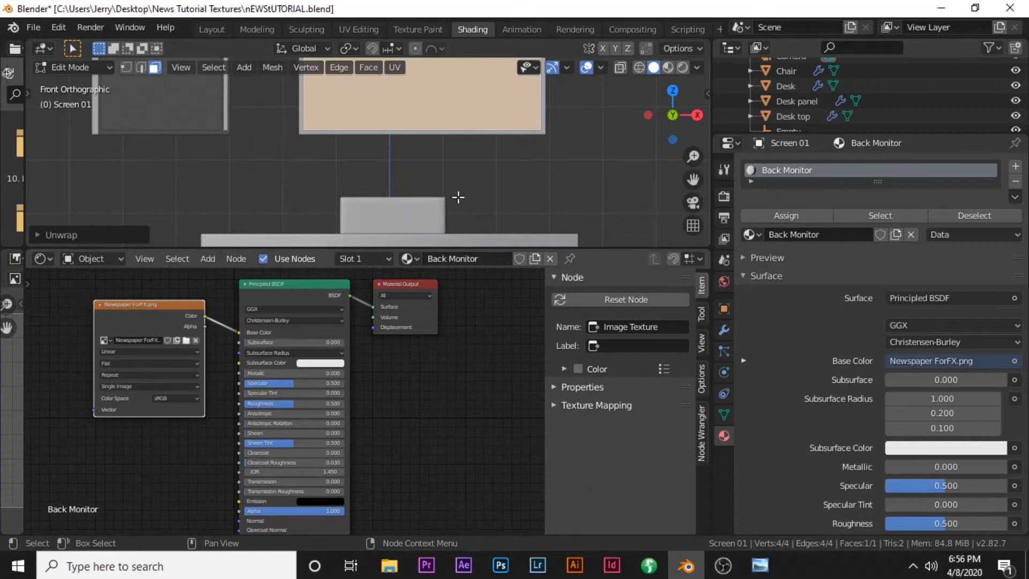
left_click(504, 245)
left_click_drag(504, 249, 486, 398)
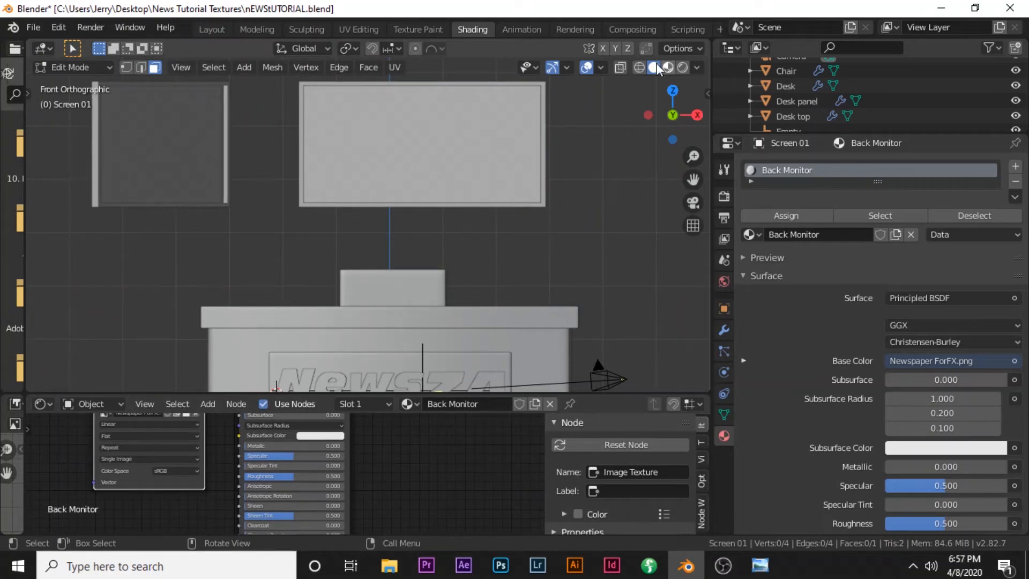
left_click(668, 68)
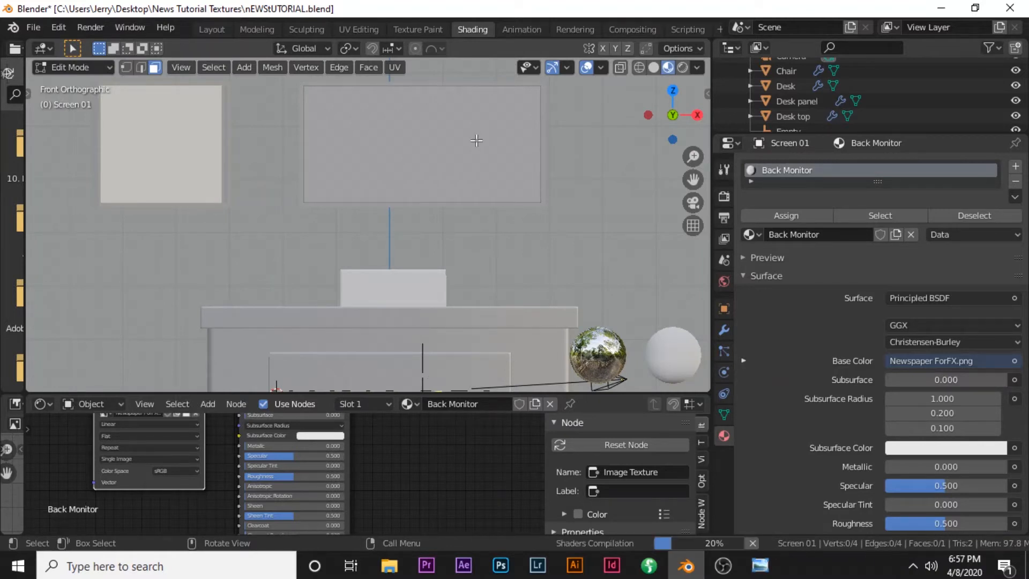
scroll(446, 280, "down", 4)
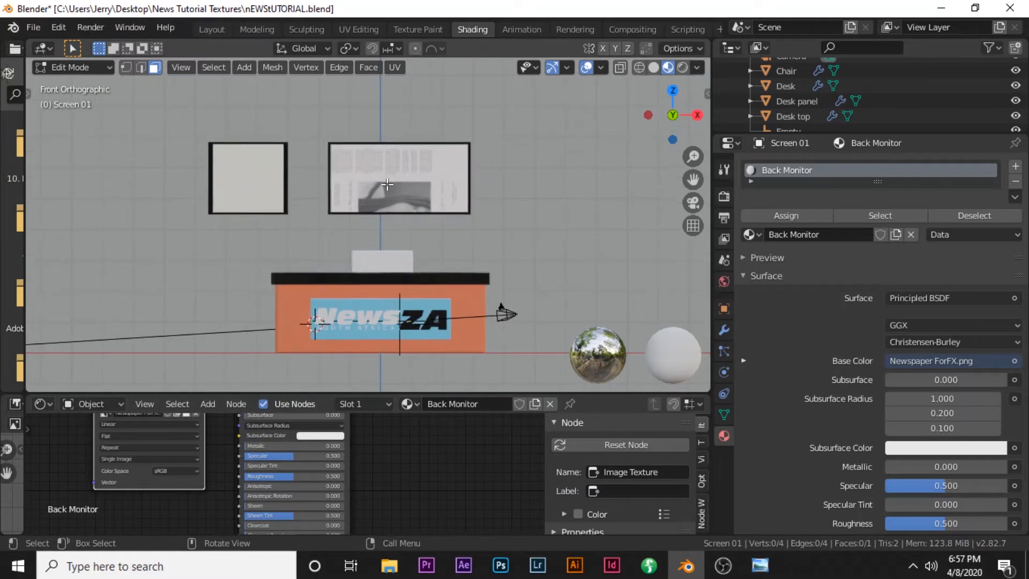
scroll(394, 196, "up", 3)
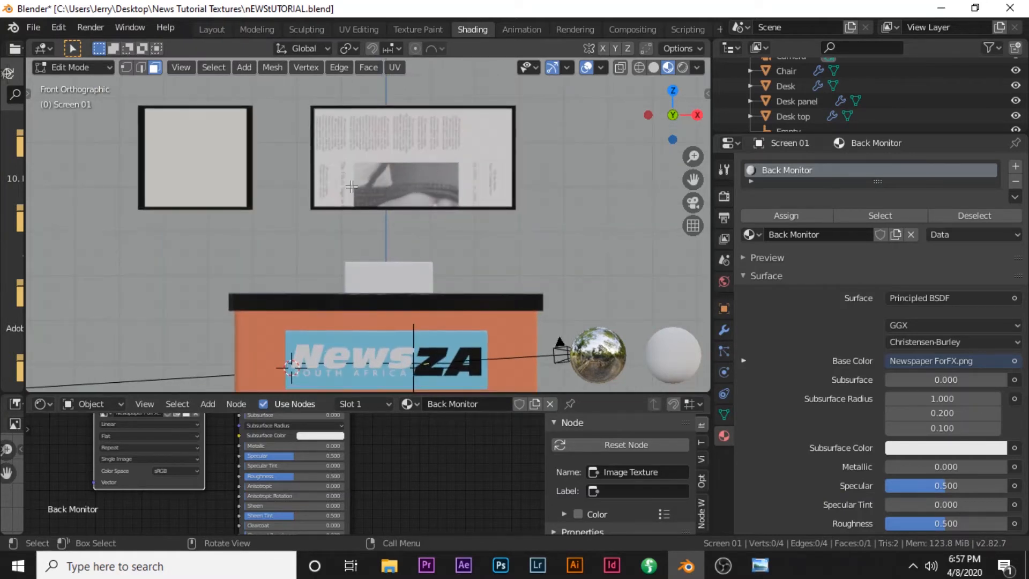
scroll(399, 167, "down", 1)
scroll(386, 180, "up", 1)
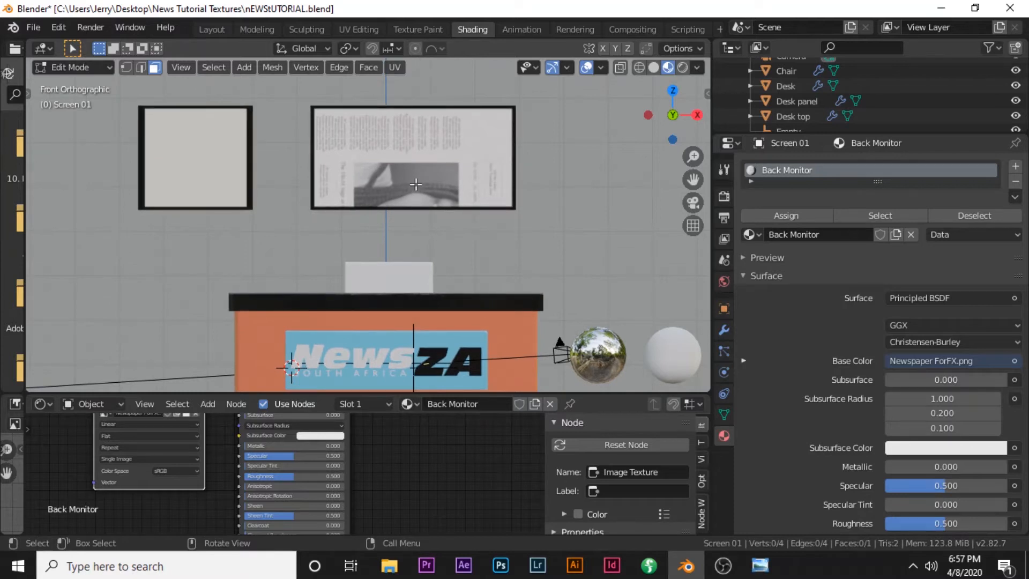
scroll(415, 184, "down", 1)
scroll(236, 453, "down", 1)
scroll(237, 453, "up", 1)
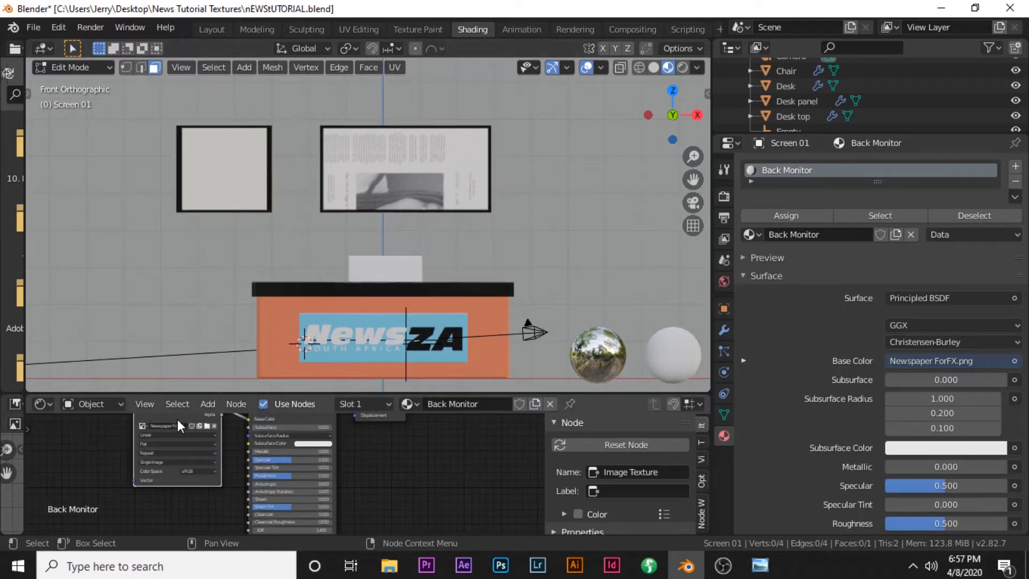
In the UV Editing workspace, select Screen 01's front face and rotate all its UVs by 90 degrees
left_click(369, 31)
scroll(308, 189, "down", 3)
scroll(310, 191, "down", 2)
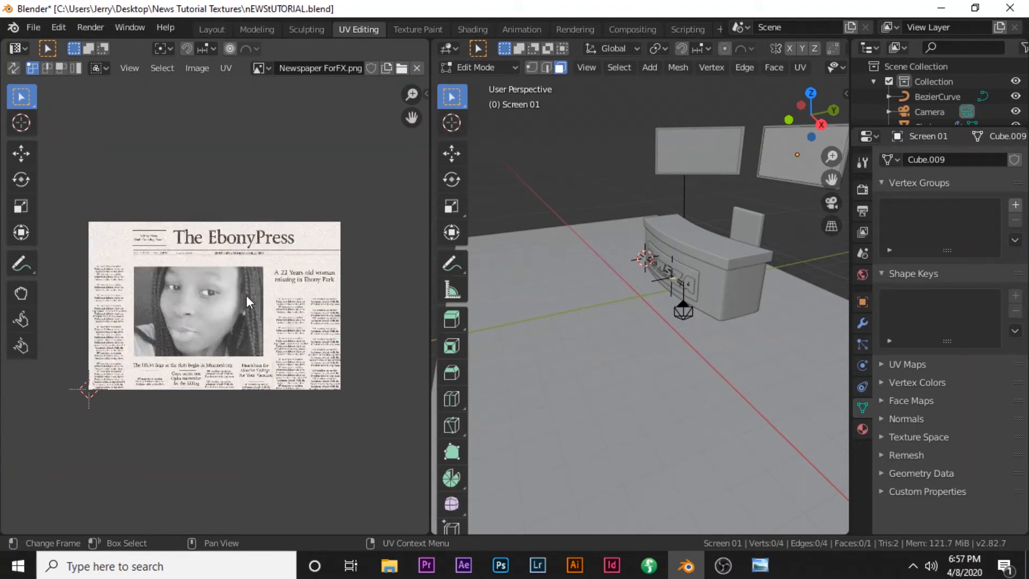
left_click(785, 149)
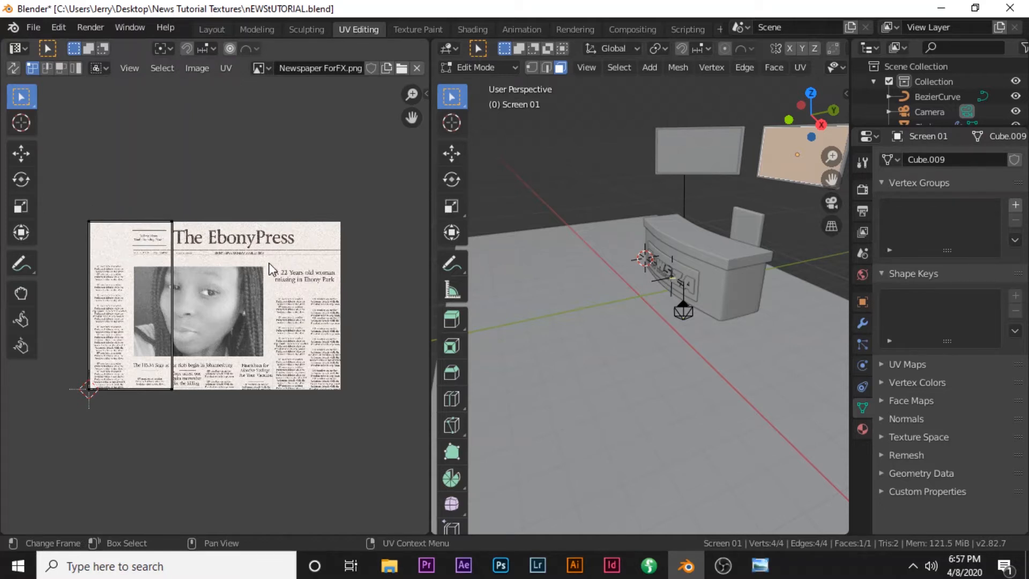
key("a")
type("r")
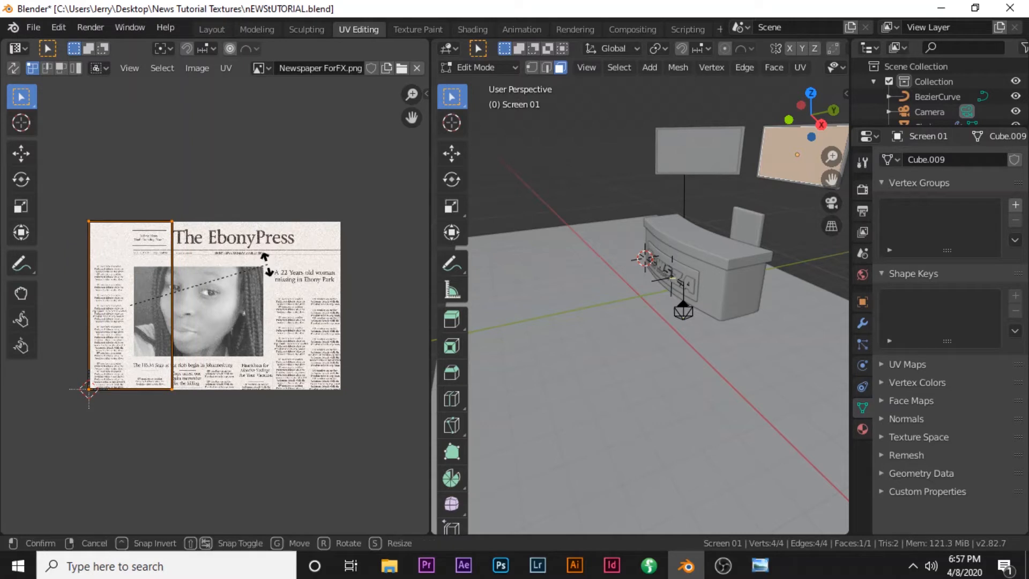
type("90")
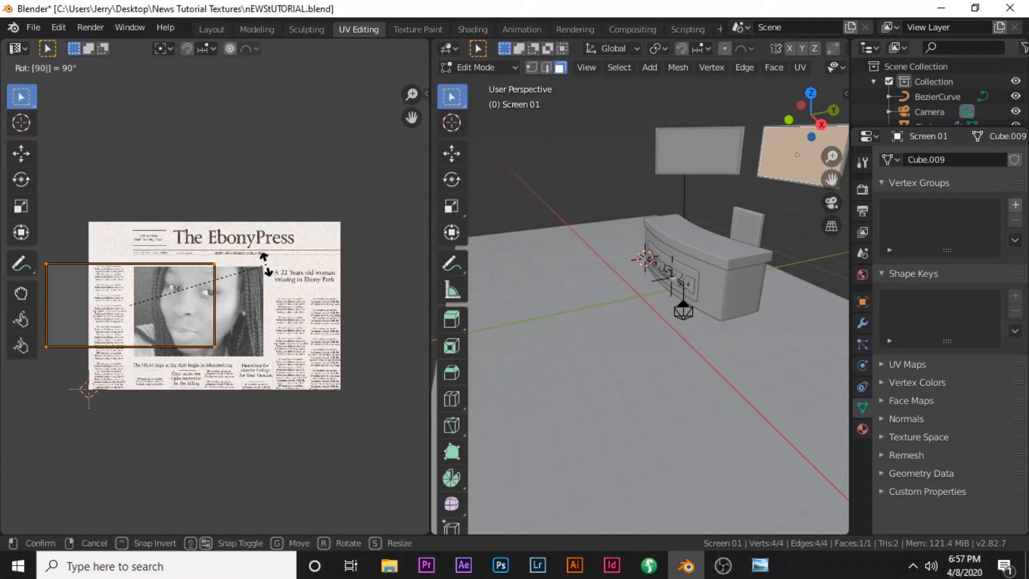
key("Return")
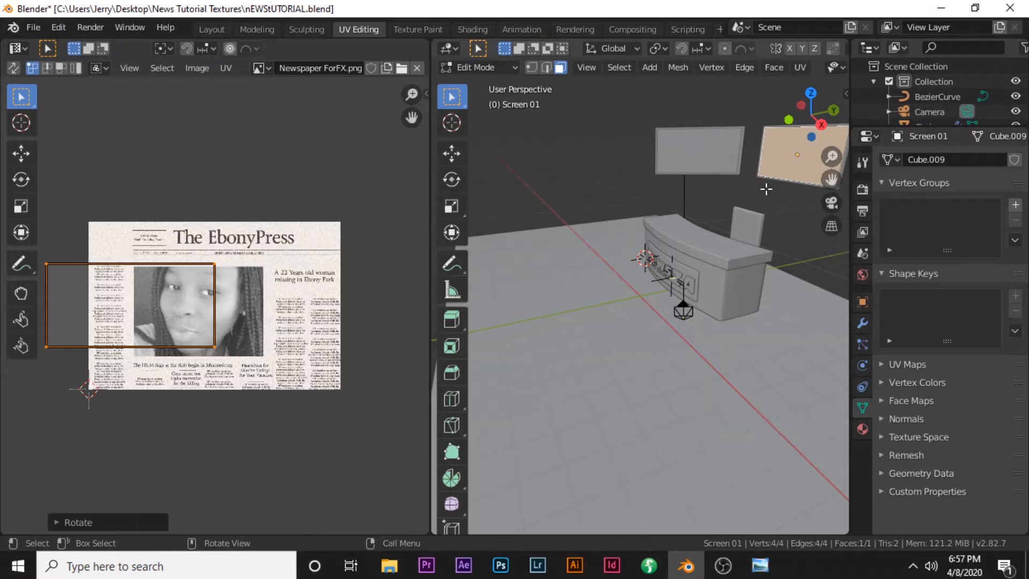
Return Screen 01 to Object Mode and display the UV Editing workspace's 3D viewport in Material Preview
middle_click_drag(764, 190, 740, 225)
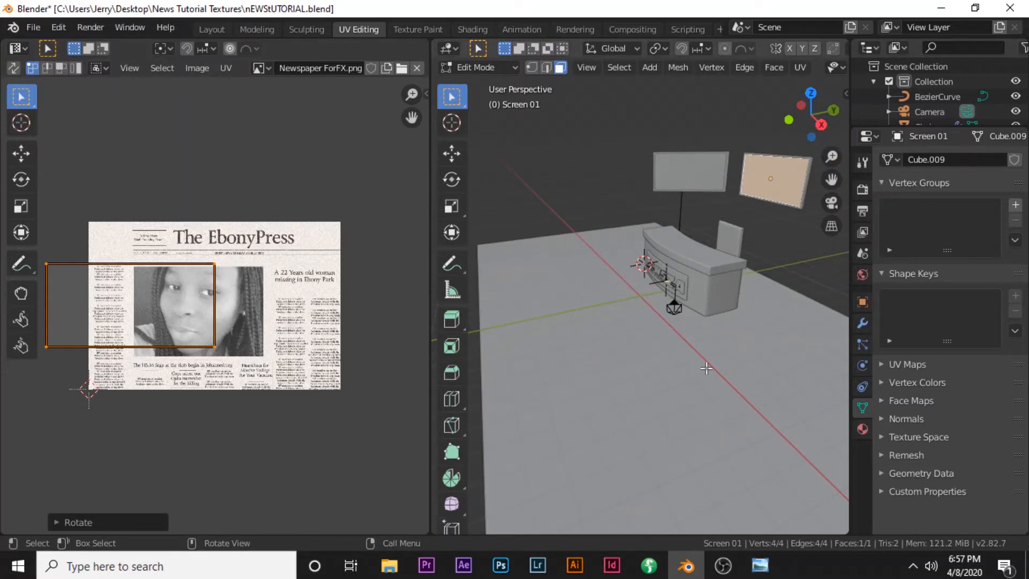
key("Tab")
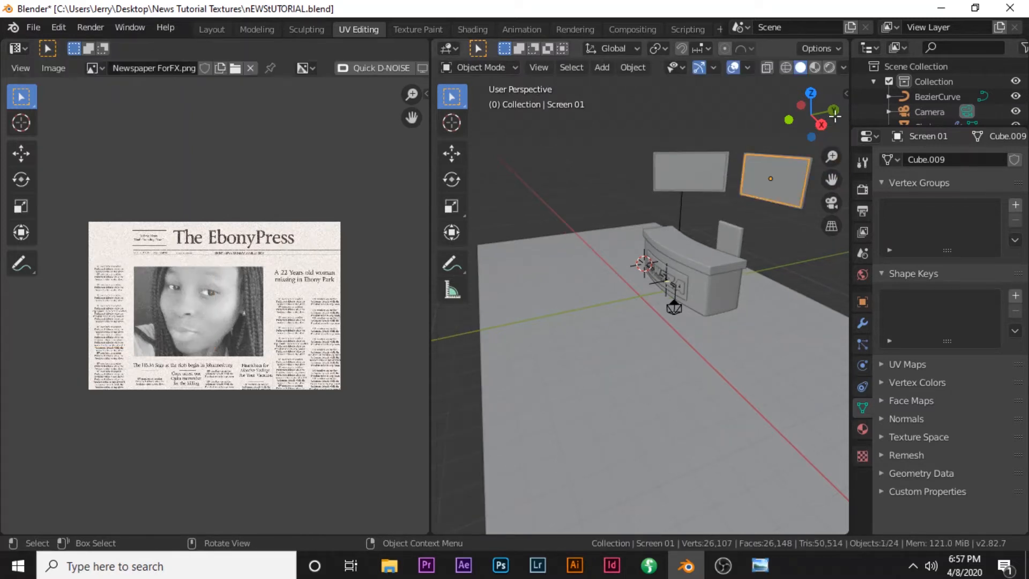
left_click(813, 68)
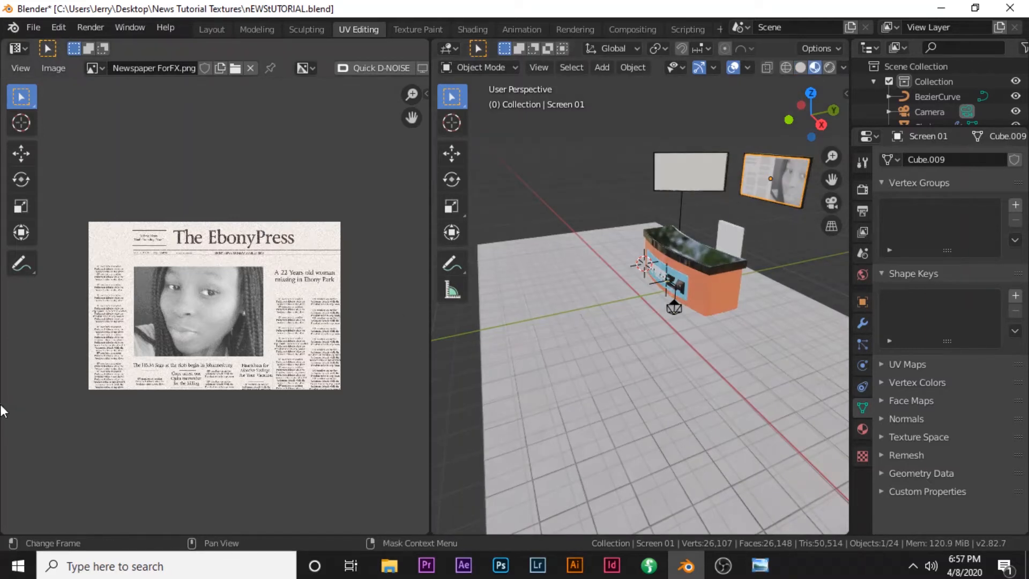
Return to Edit Mode and move the UV island so its left edge lines up with the newspaper image's left border
key("Tab")
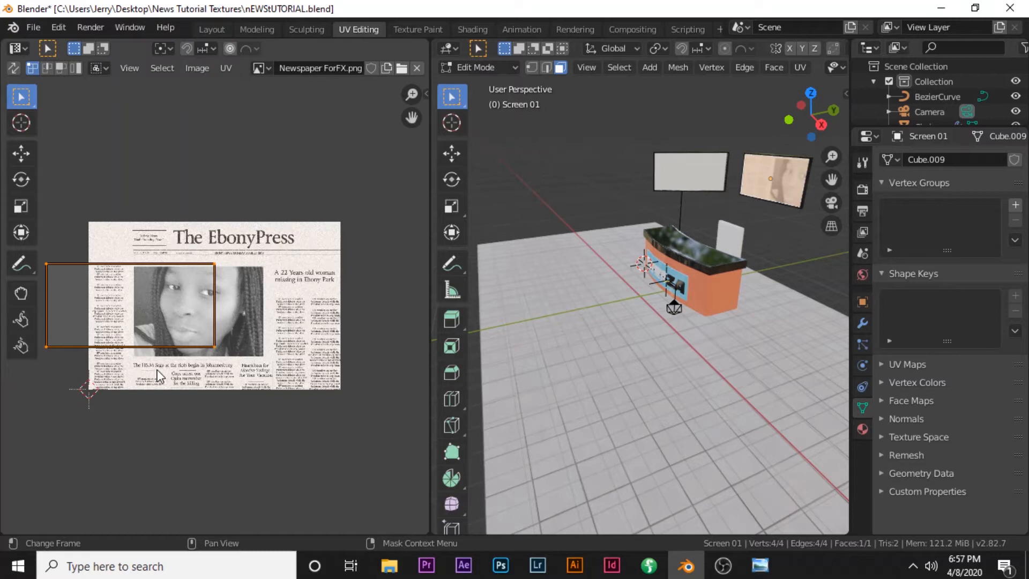
key("g")
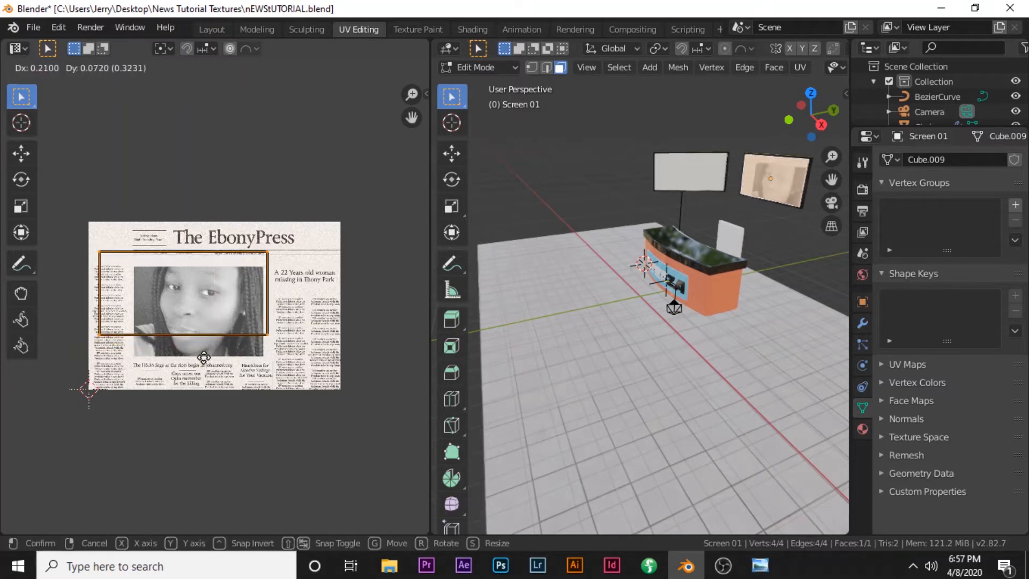
left_click(204, 358)
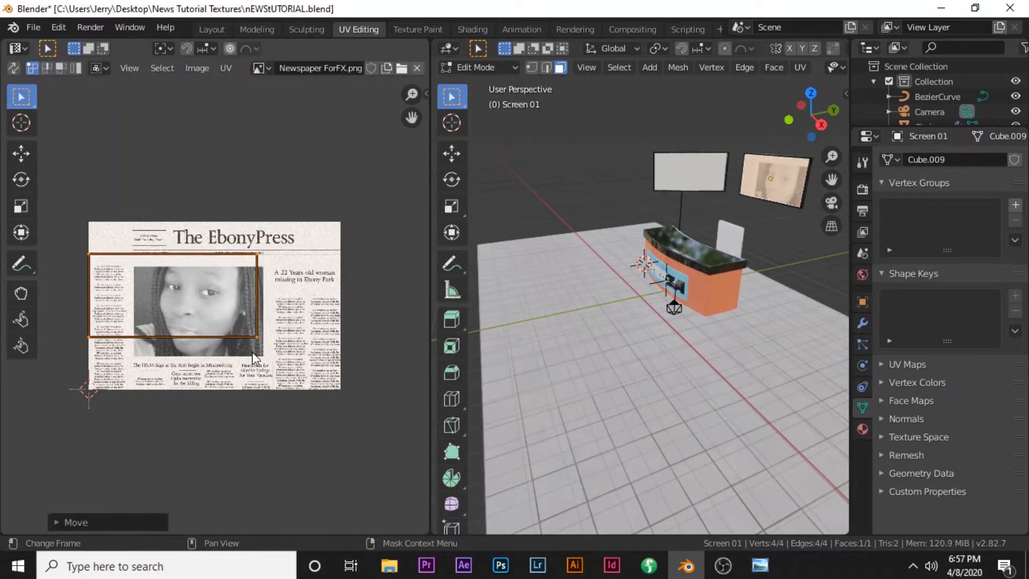
Move the UV island's right edge along X to the newspaper image's right border
left_click(284, 354)
left_click_drag(312, 356, 285, 293)
key("g")
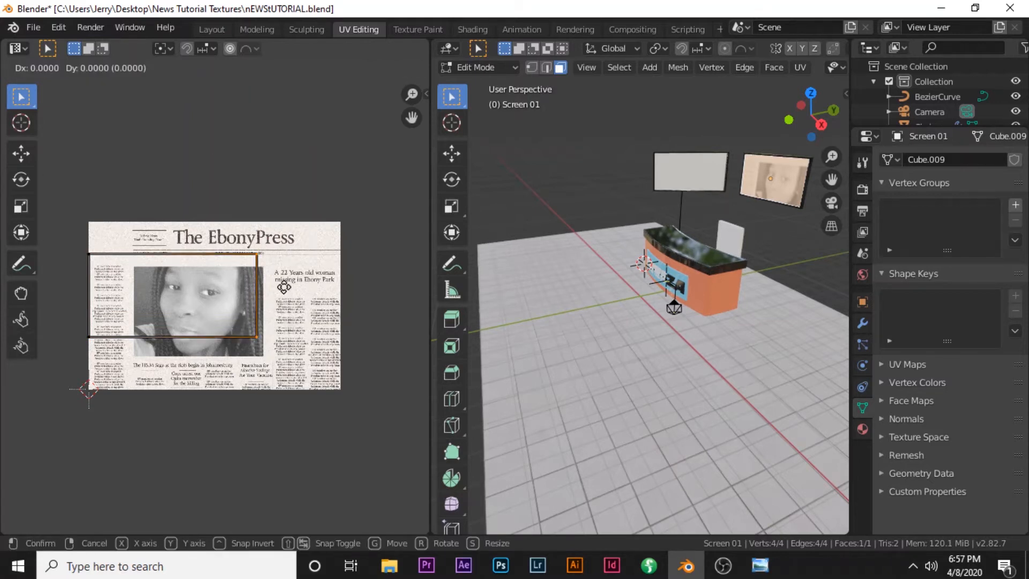
key("x")
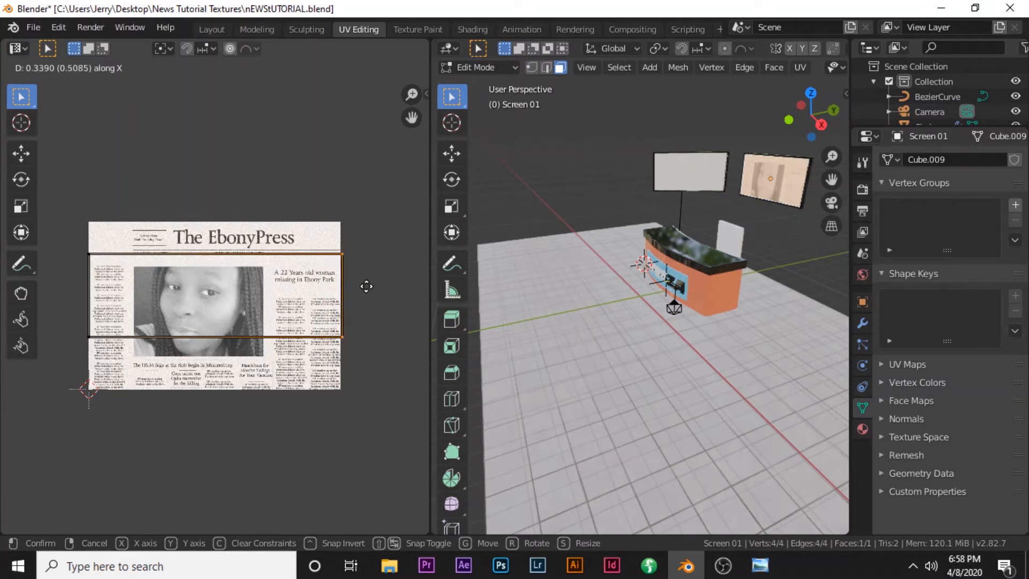
left_click(367, 287)
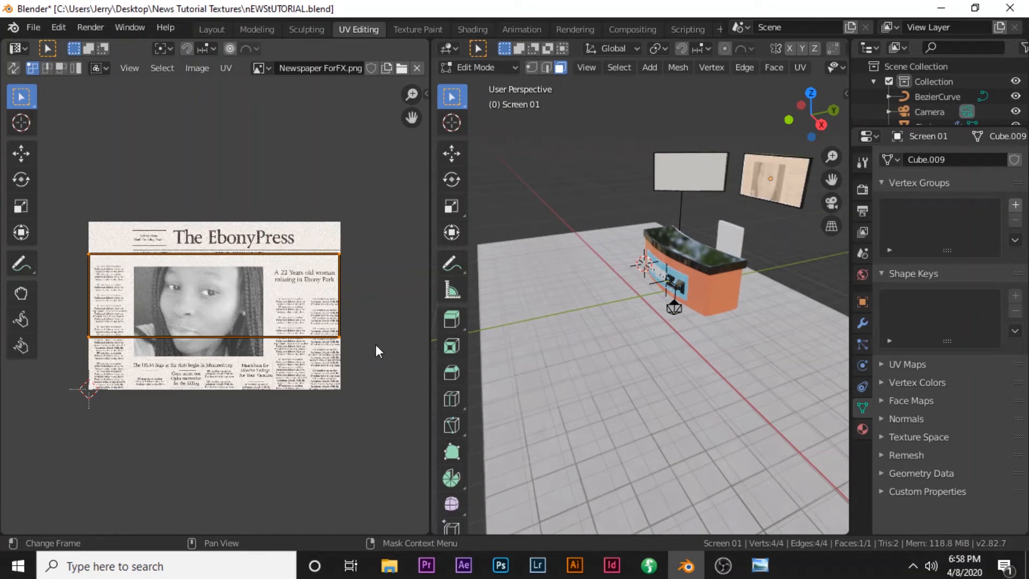
Move the UV island's bottom edge down to the newspaper image's bottom border
key("alt+a")
left_click_drag(372, 350, 36, 320)
key("g")
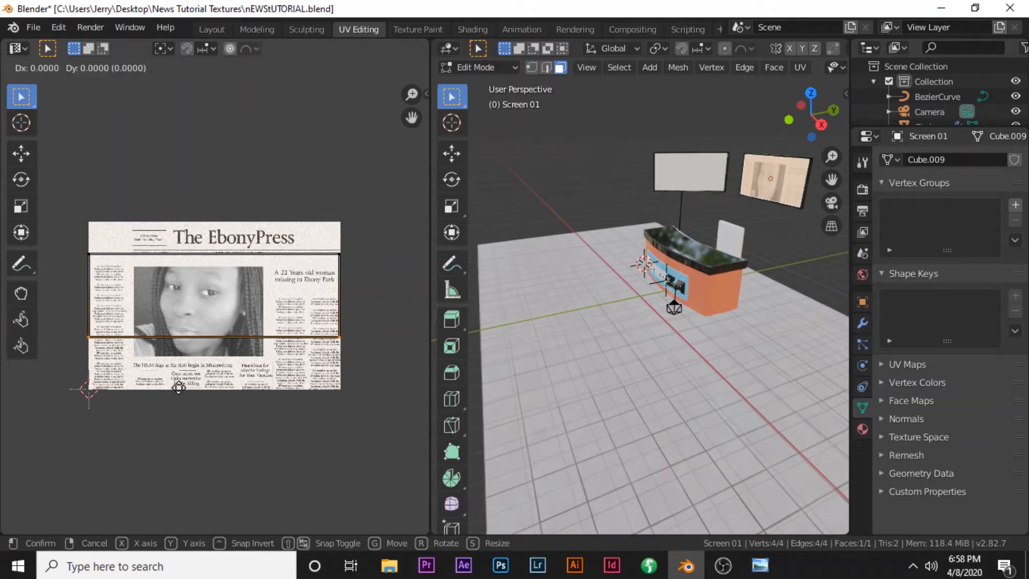
left_click(179, 444)
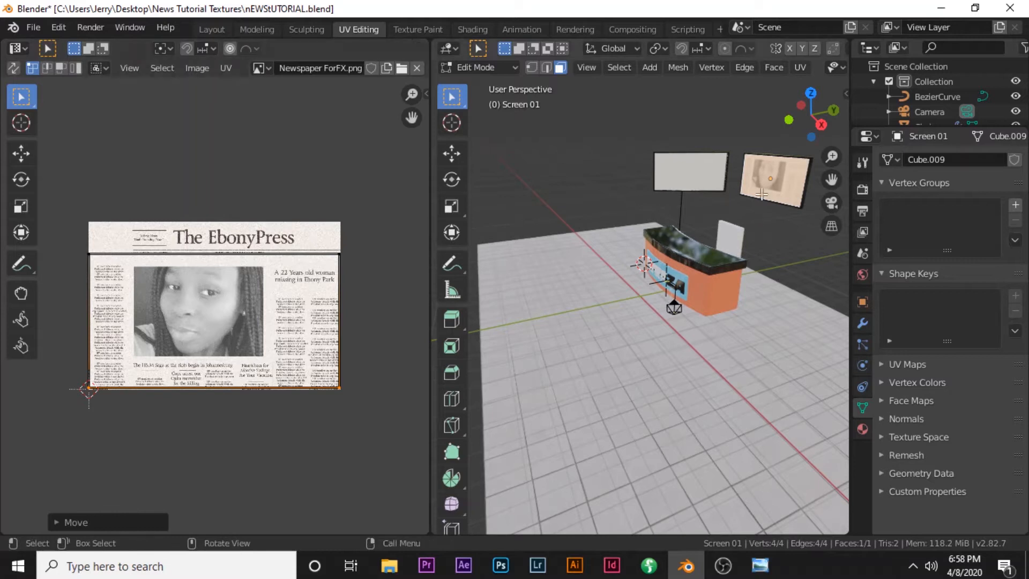
Move the UV island's top edge up to the newspaper image's top border
left_click(241, 356)
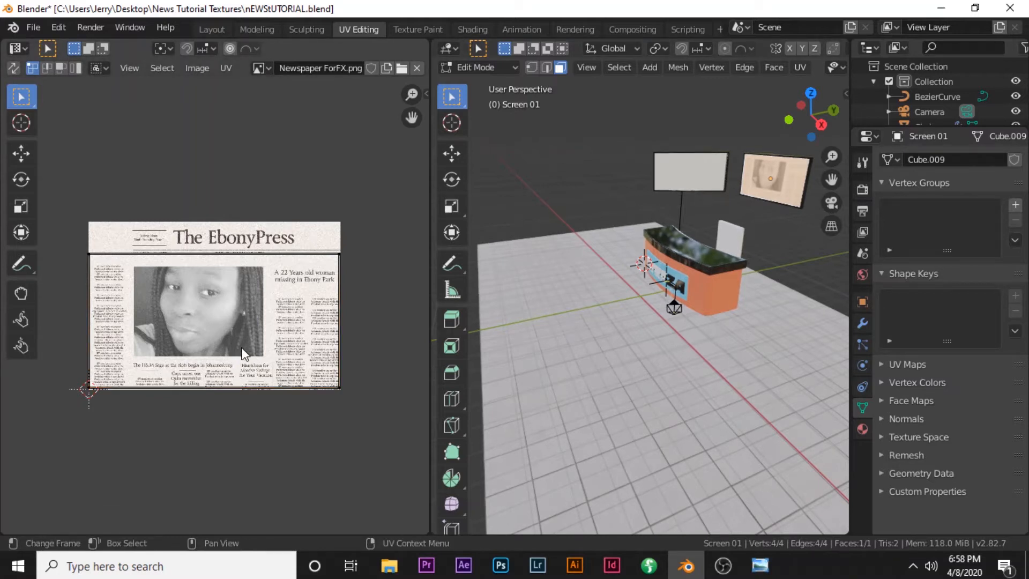
key("b")
left_click_drag(380, 285, 50, 202)
key("g")
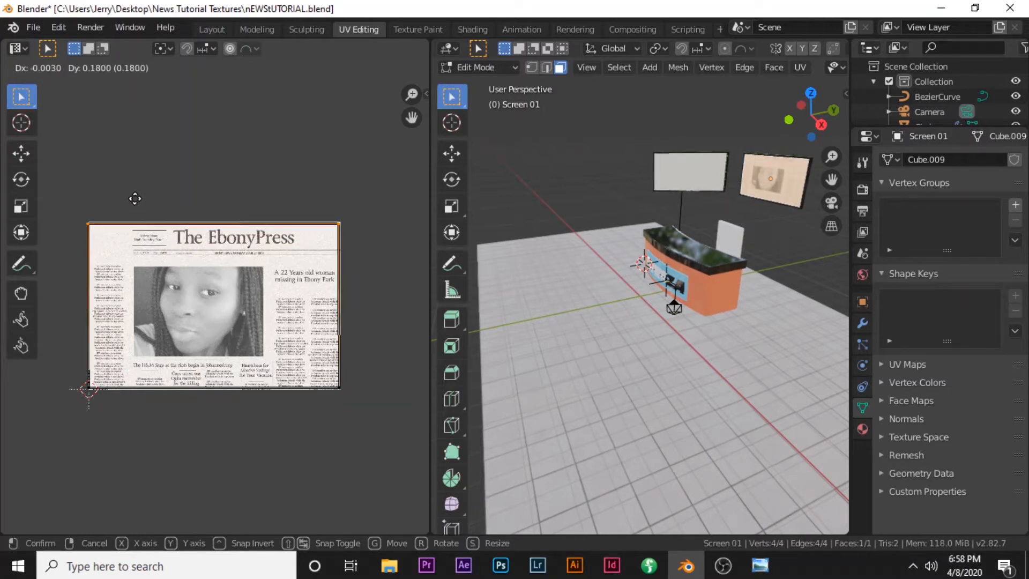
left_click(137, 201)
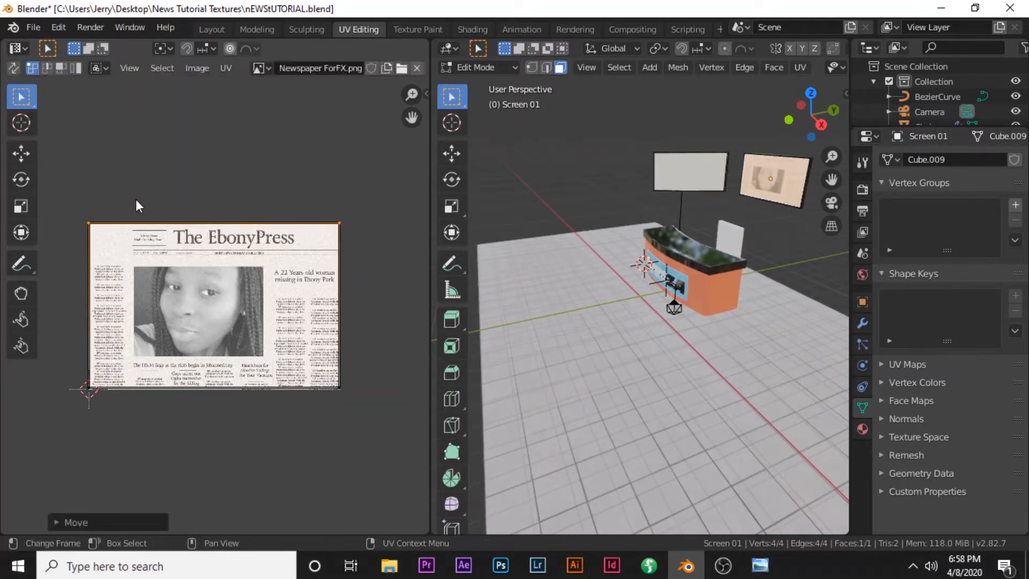
Leave Edit Mode and examine the newspaper texture on Screen 01 up close and together with the desk
middle_click_drag(670, 284, 736, 195)
scroll(737, 192, "up", 3)
middle_click_drag(748, 157, 588, 346, "shift")
scroll(588, 346, "up", 1)
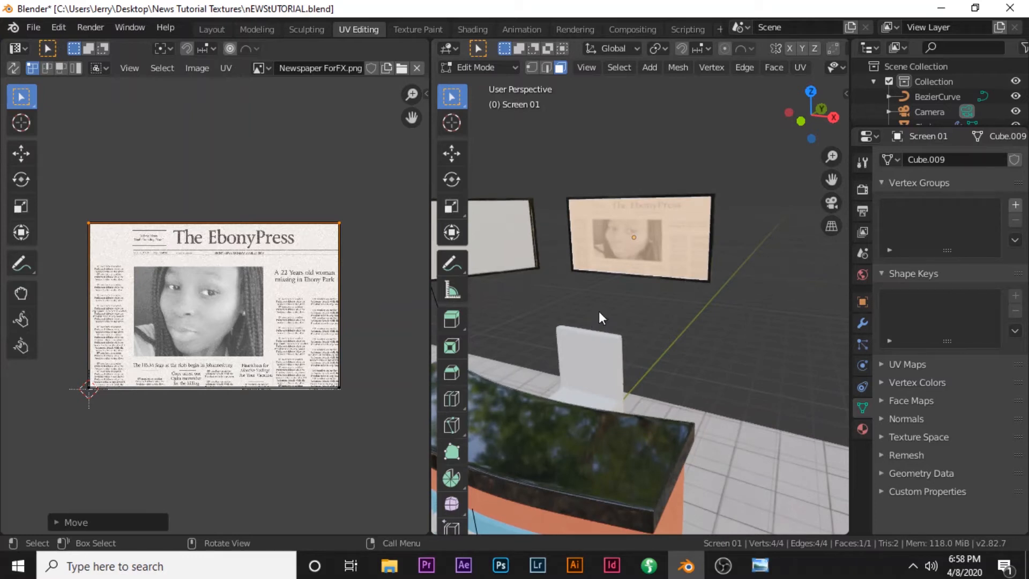
key("Tab")
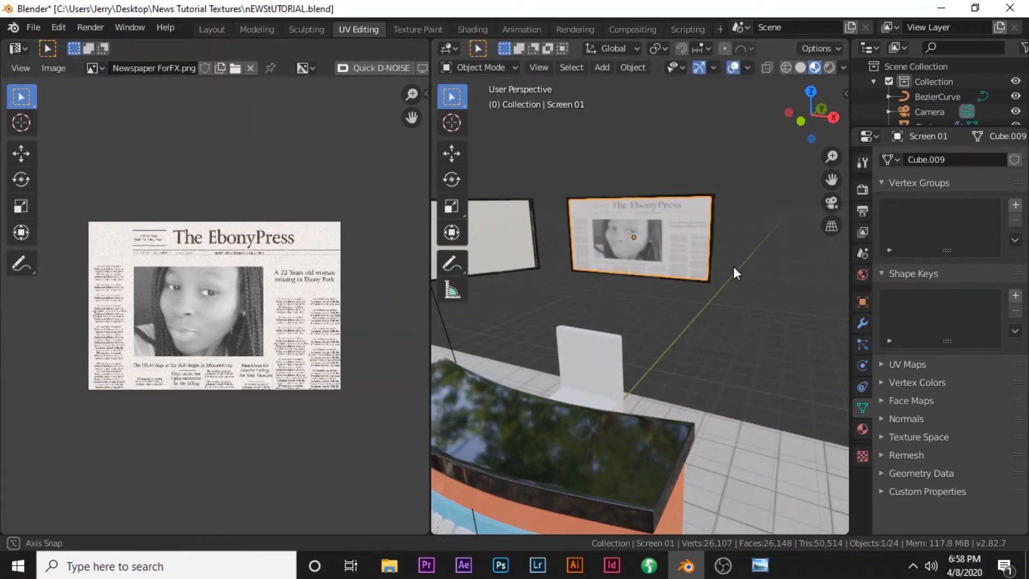
middle_click_drag(733, 266, 738, 239)
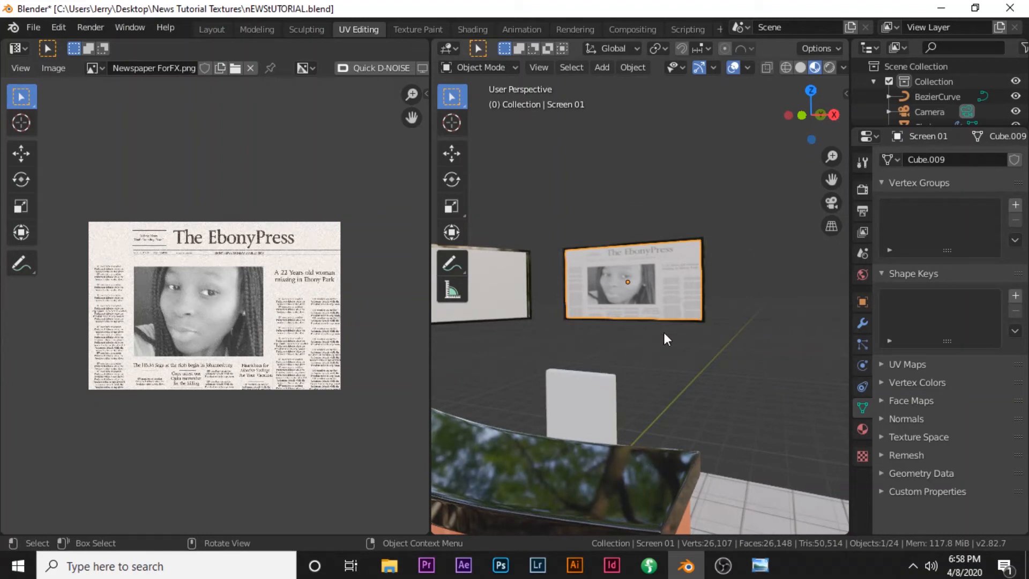
scroll(663, 332, "down", 3)
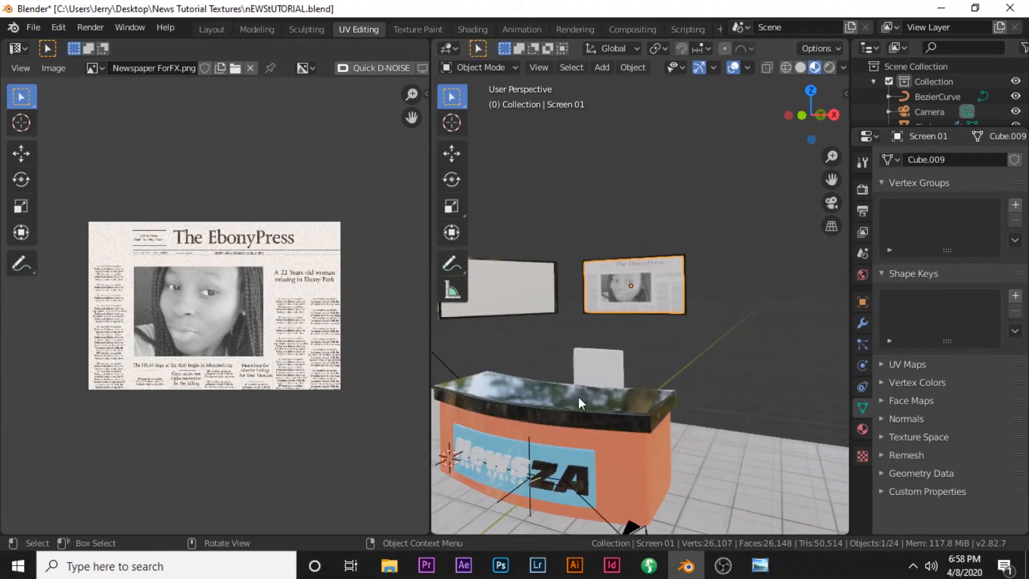
scroll(555, 397, "up", 1)
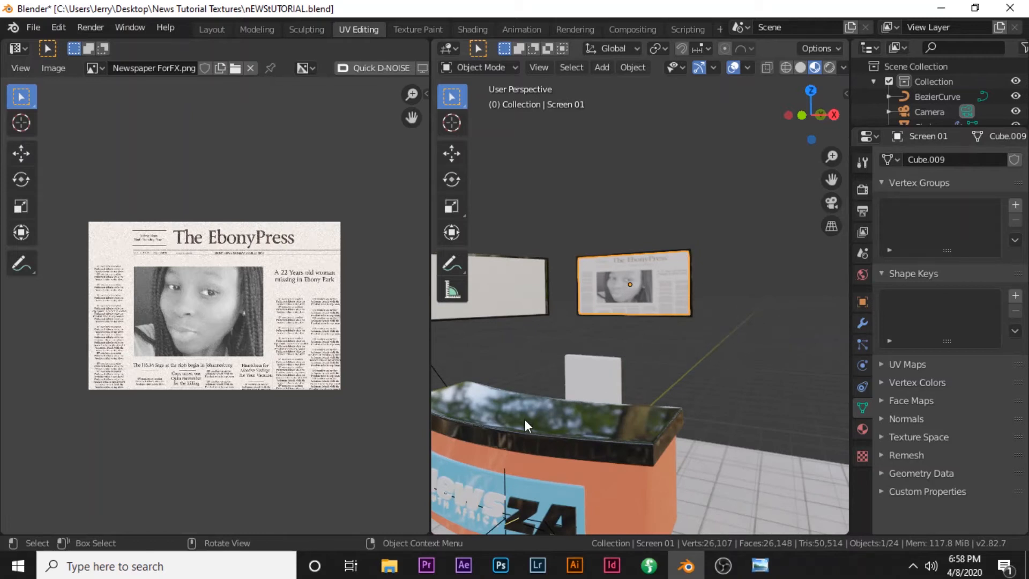
scroll(567, 426, "down", 1)
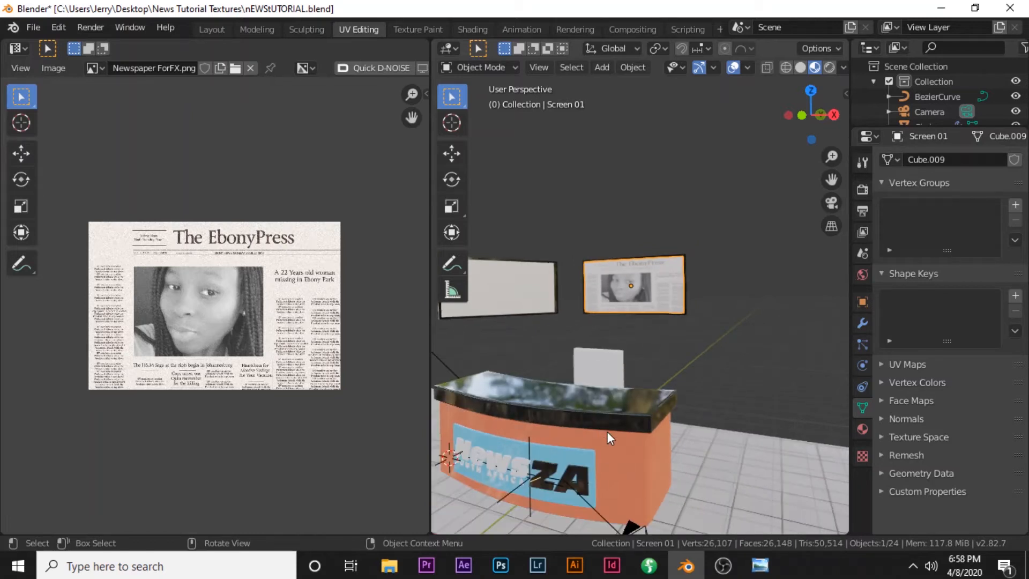
Widen the 3D viewport against the image editor and check the newspaper screen's face in Edit Mode
left_click_drag(429, 367, 270, 358)
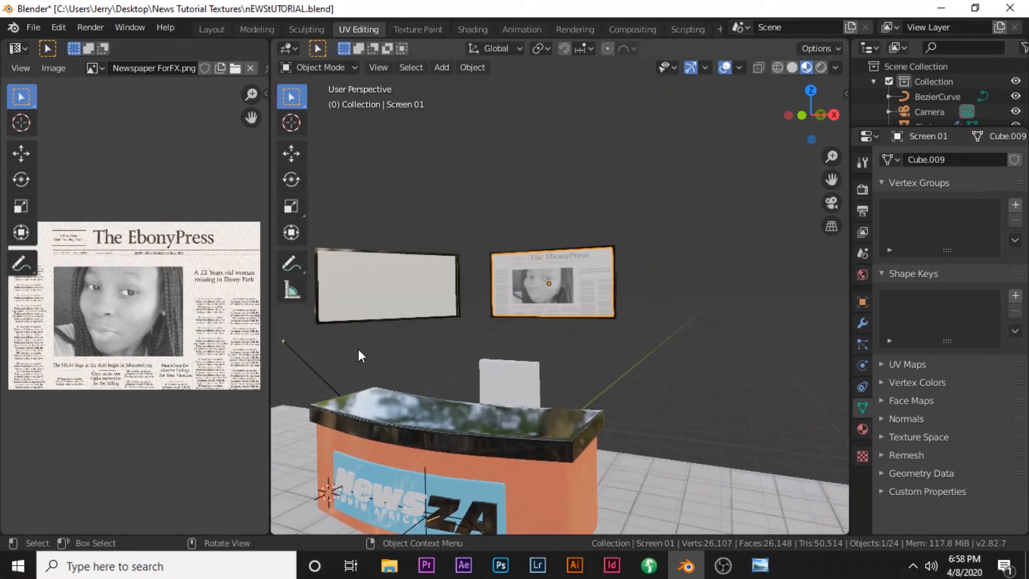
scroll(436, 342, "down", 1)
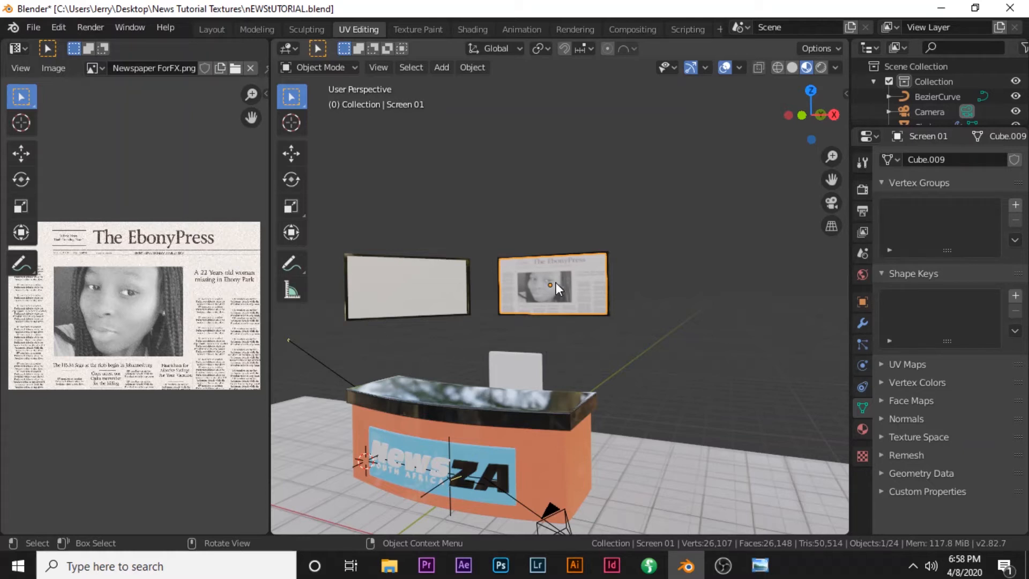
key("Tab")
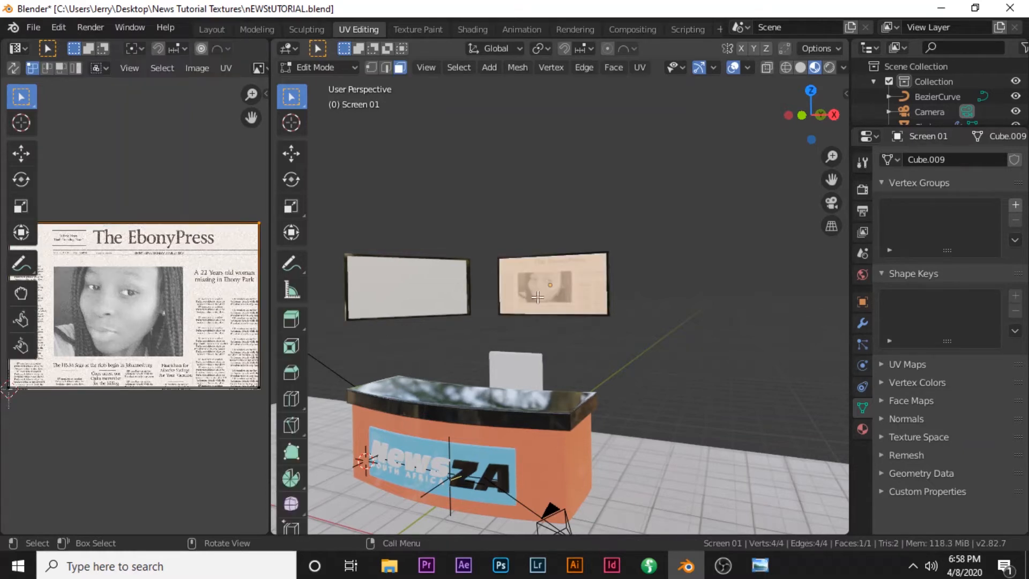
scroll(558, 302, "up", 1)
scroll(558, 301, "up", 1)
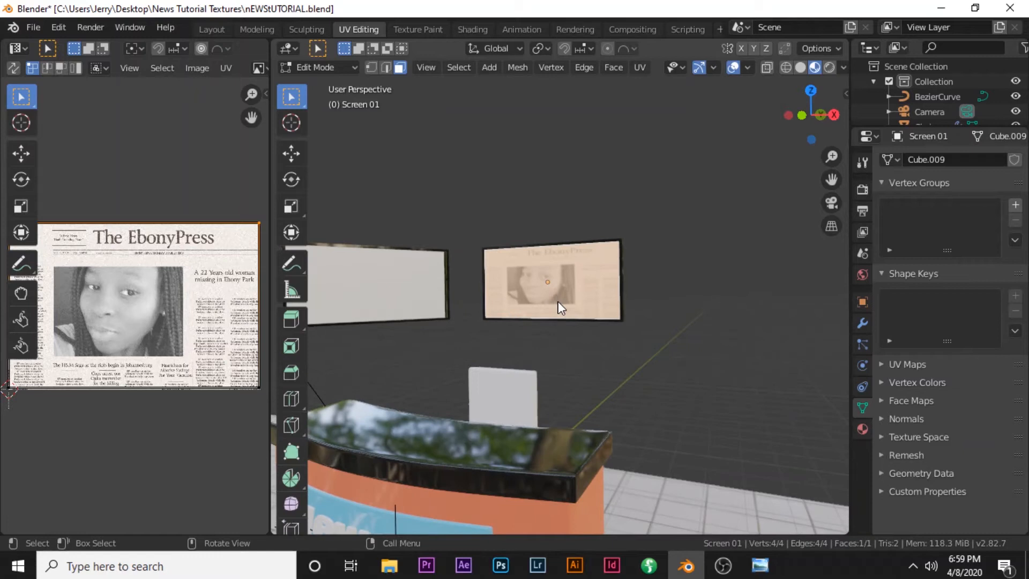
key("Tab")
scroll(422, 404, "down", 1)
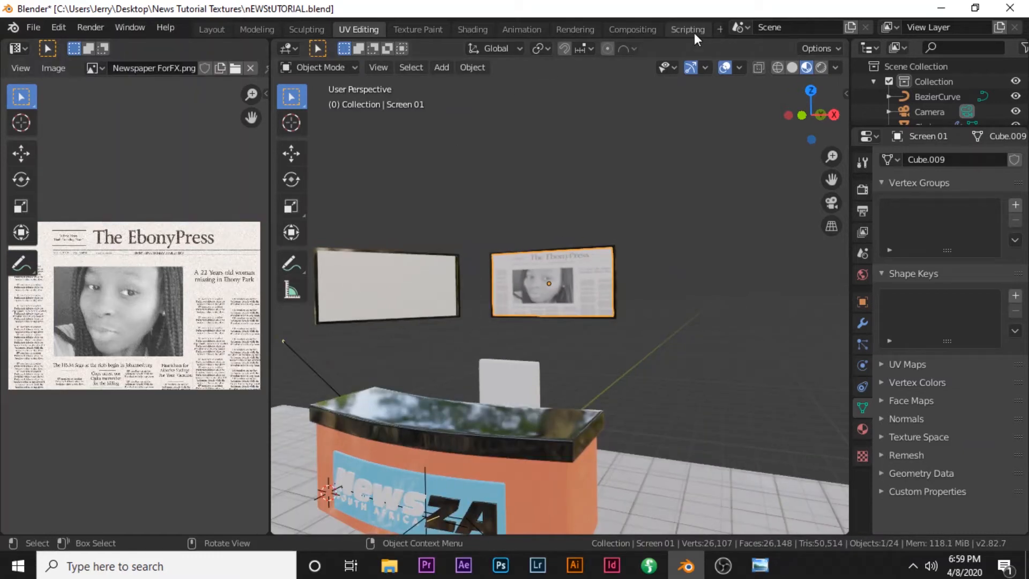
Select the blank monitor screen beside the newspaper screen and save the Blender file
left_click(374, 292)
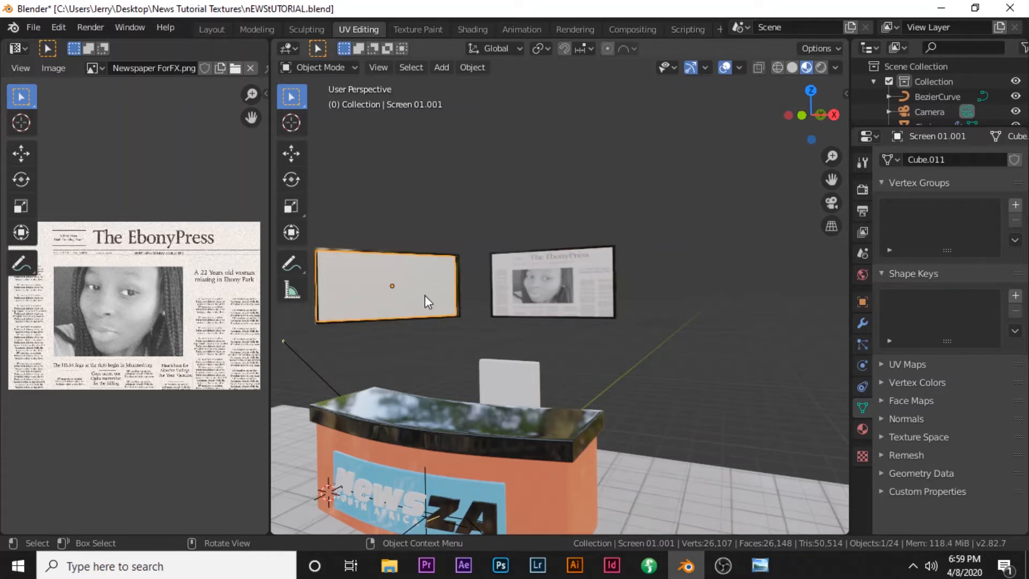
key("Tab")
key("Tab")
key("ctrl+s")
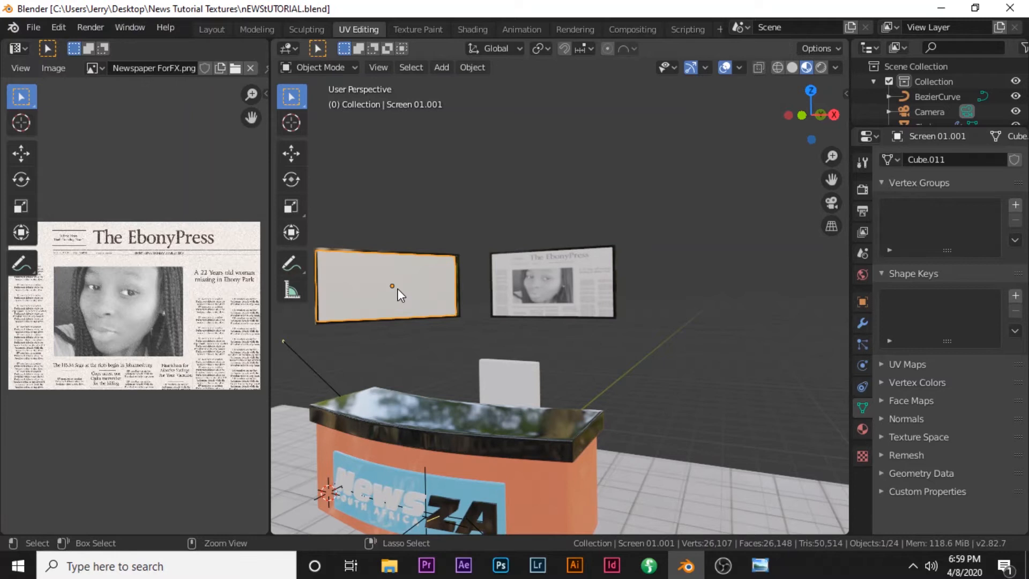
Apply the blank screen's object transform and unwrap its whole face in Edit Mode
key("ctrl+a")
left_click(397, 289)
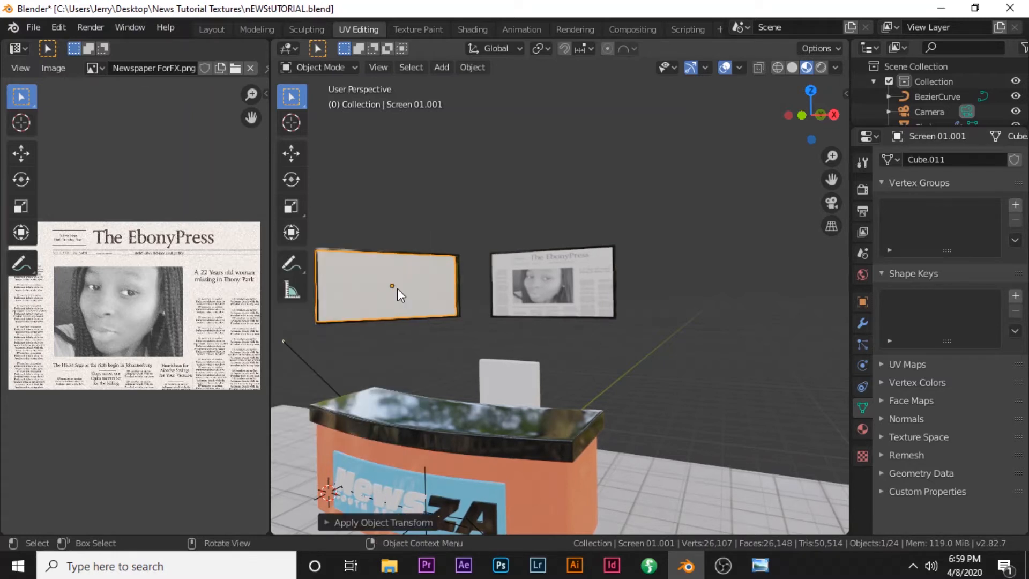
key("Tab")
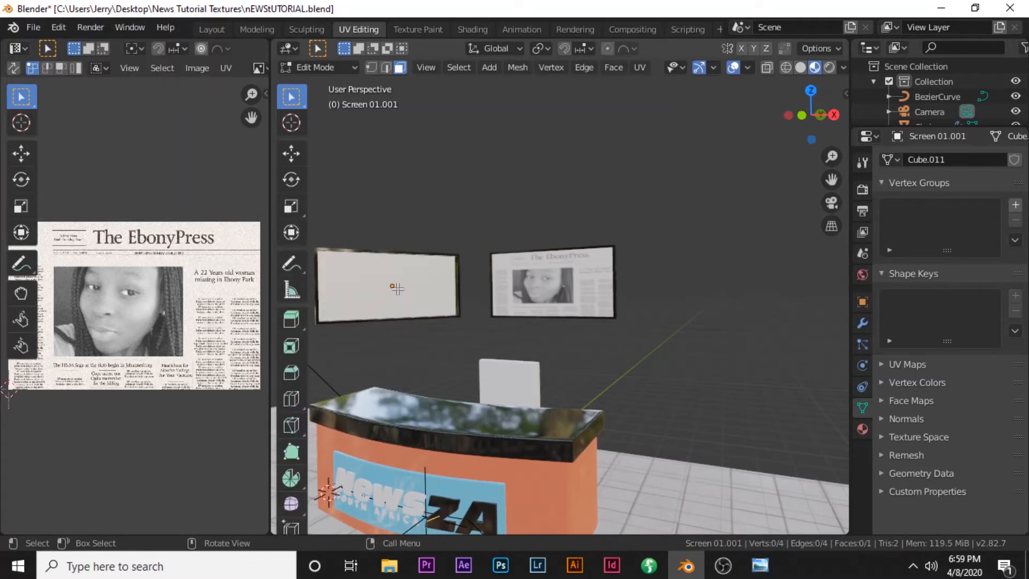
key("a")
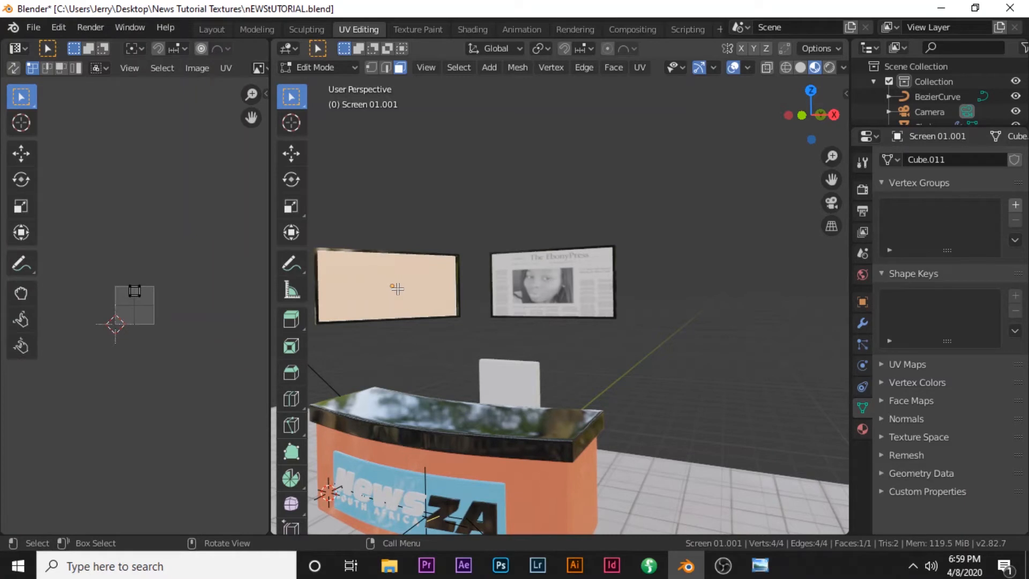
key("u")
left_click(397, 289)
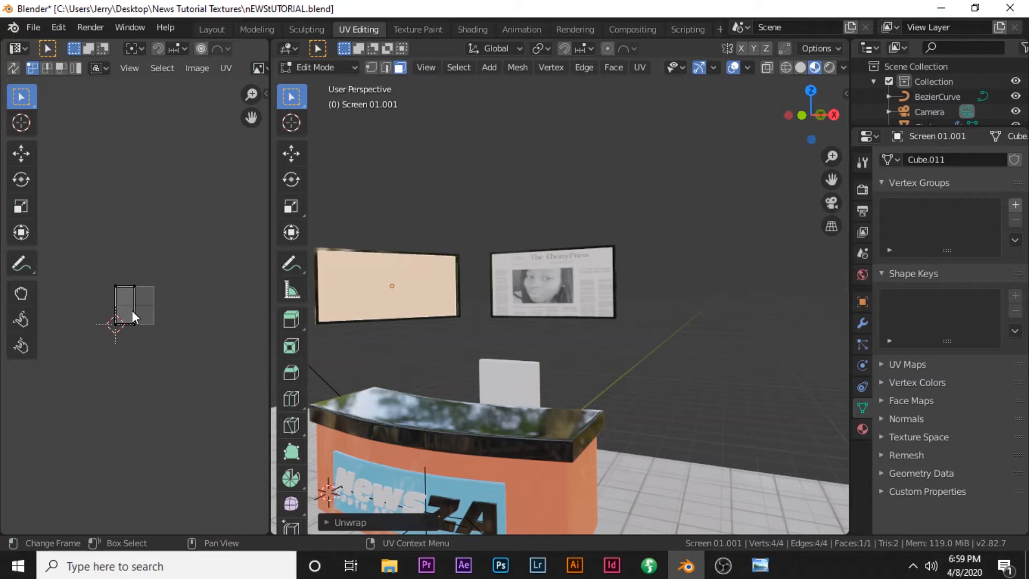
scroll(132, 310, "up", 7)
scroll(130, 305, "up", 1)
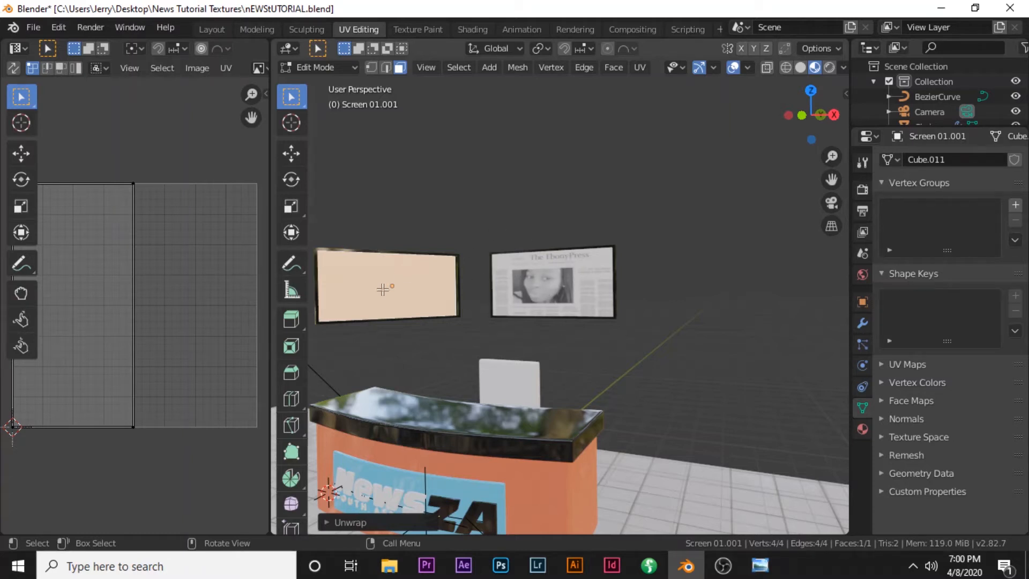
scroll(563, 273, "up", 5)
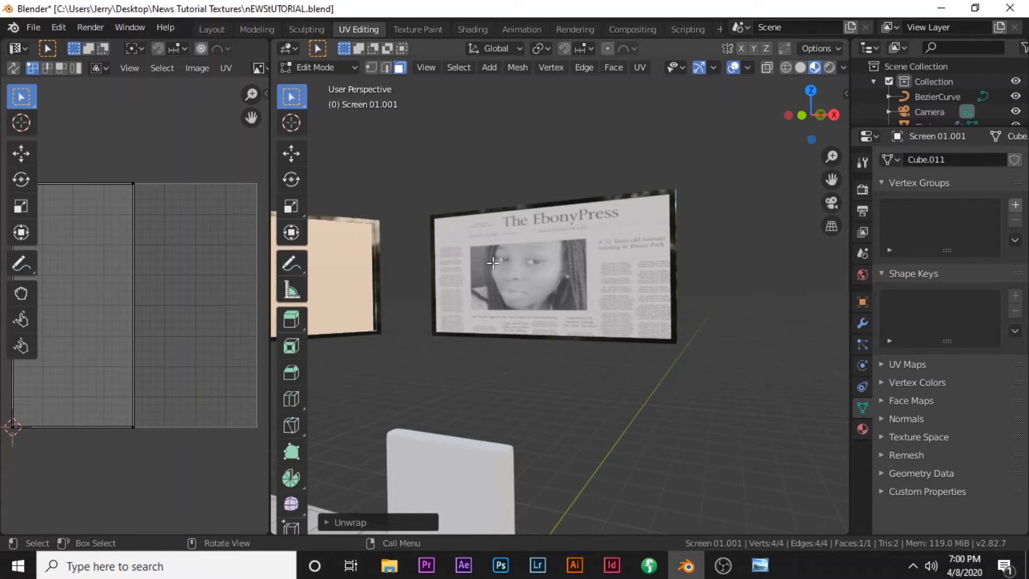
scroll(551, 295, "down", 1)
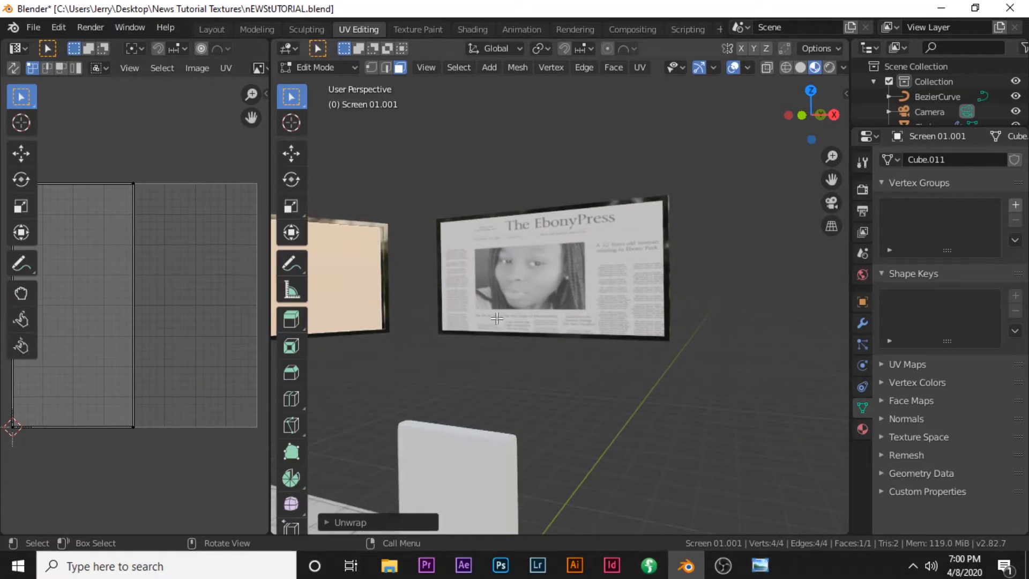
scroll(493, 308, "down", 1)
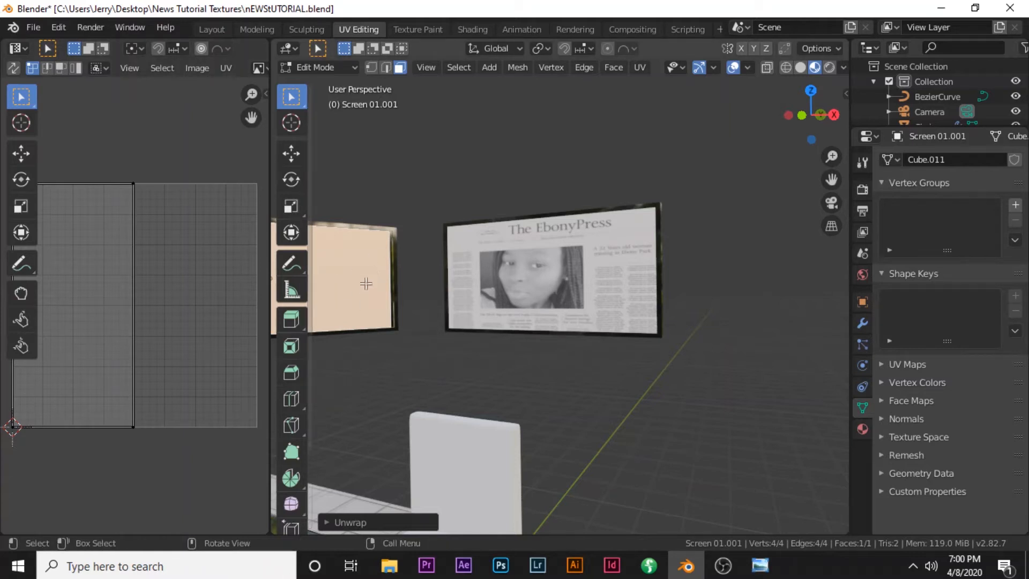
middle_click_drag(355, 304, 473, 524)
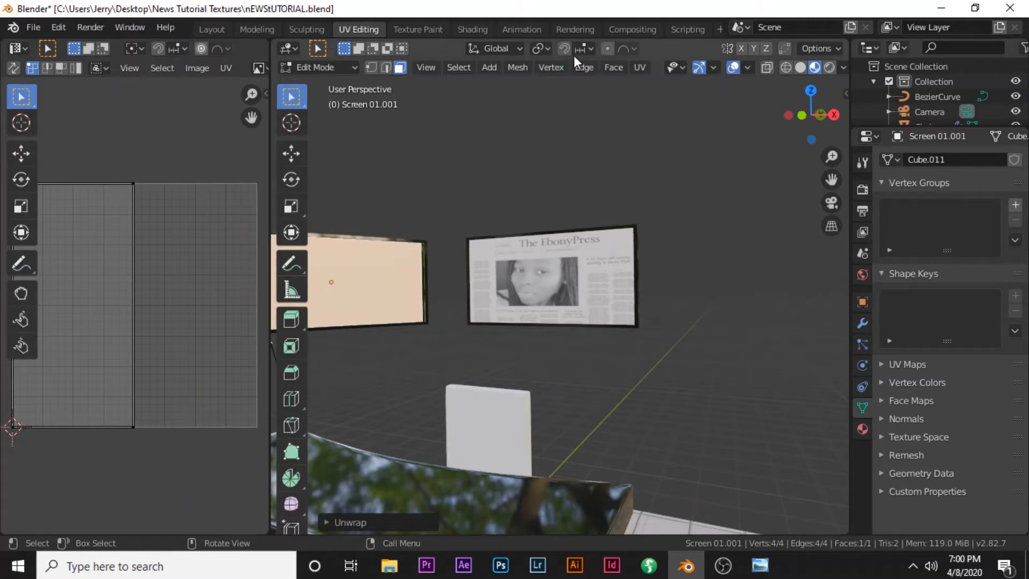
In the Shading workspace, add a material slot with a new material to the blank screen
left_click(477, 31)
scroll(451, 330, "down", 2)
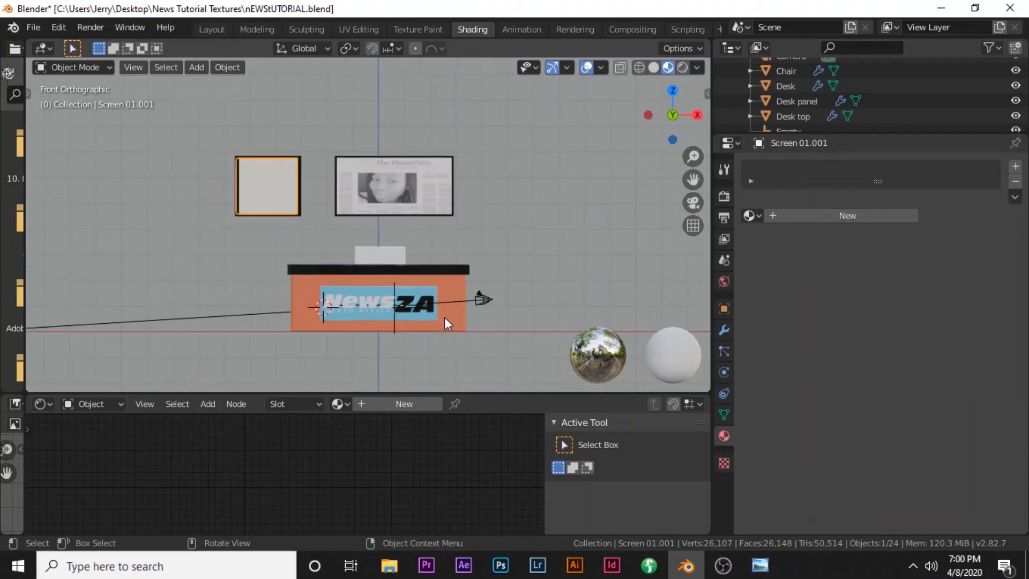
left_click(1014, 167)
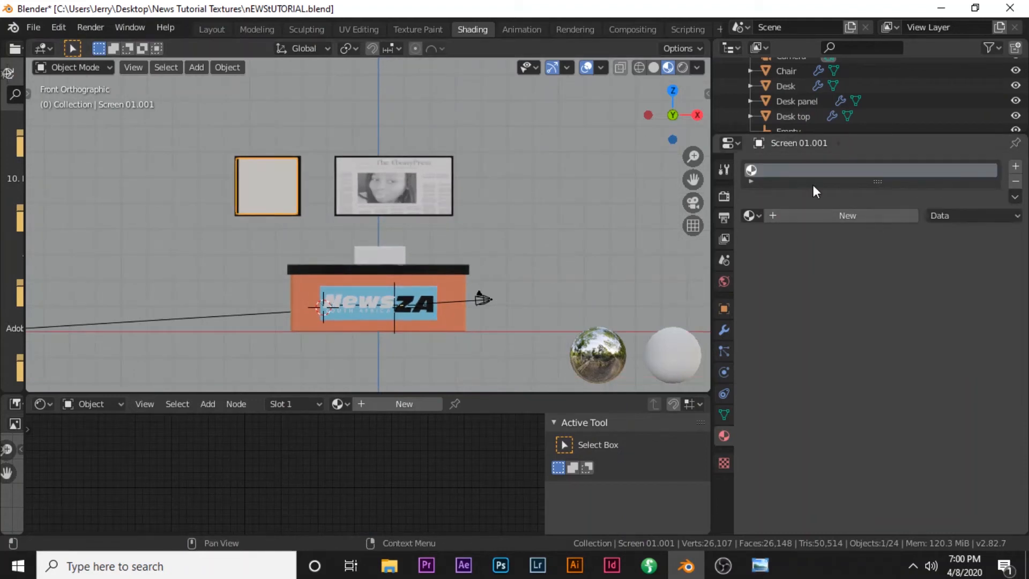
left_click(805, 217)
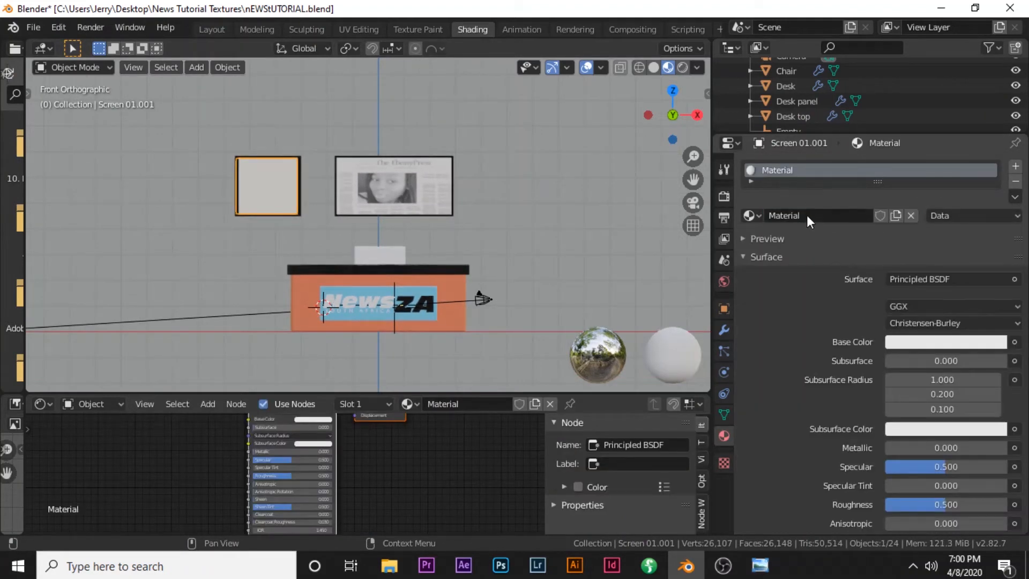
Rename the blank screen's new material as Side Monitor
double_click(806, 214)
key("ctrl+a")
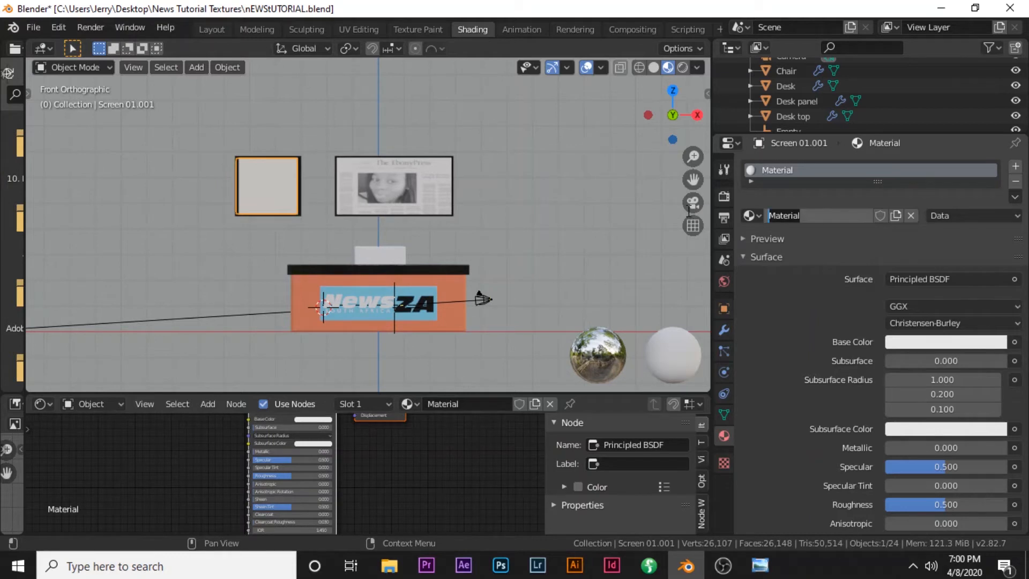
type("Side mONITOR")
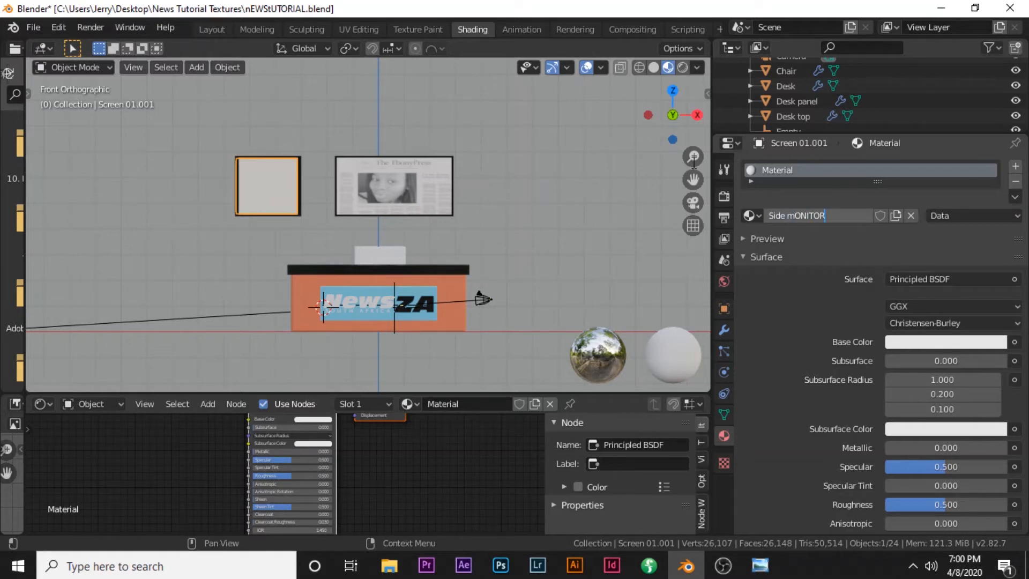
key("ctrl+a")
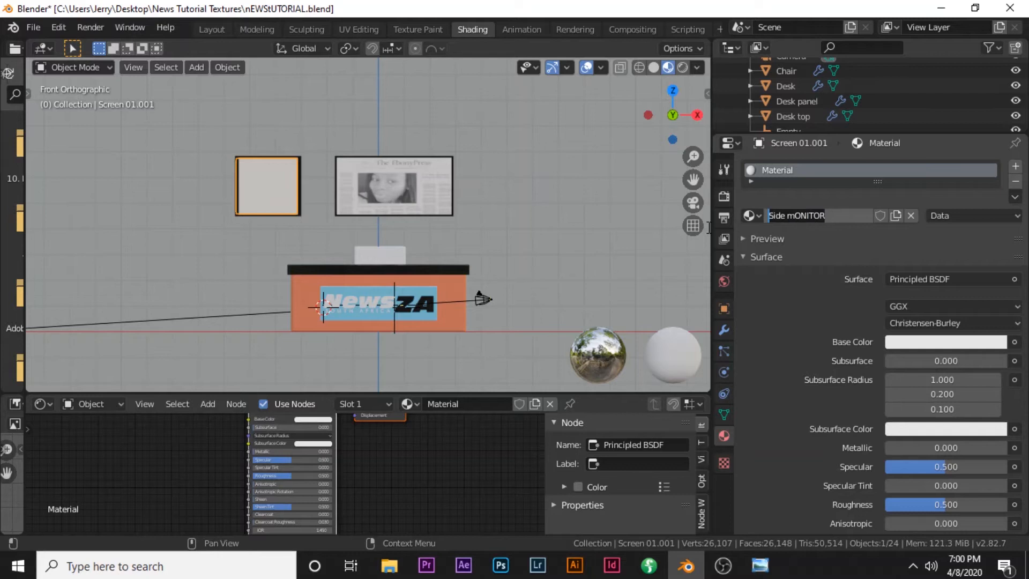
type("s")
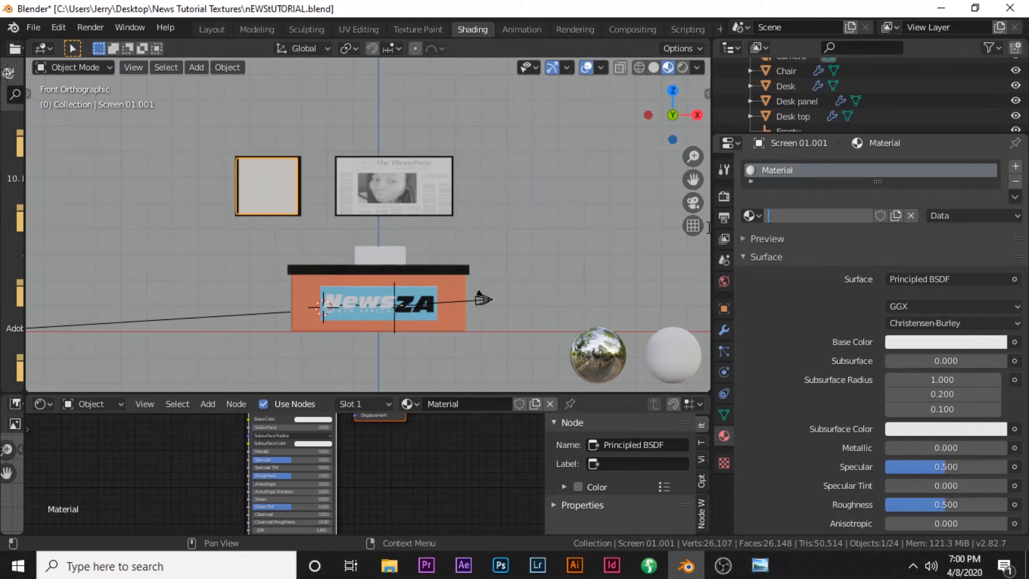
type("Side Monitor")
key("Return")
Enlarge the shader node area and show the blank side screen up close in the viewport
scroll(323, 222, "down", 1)
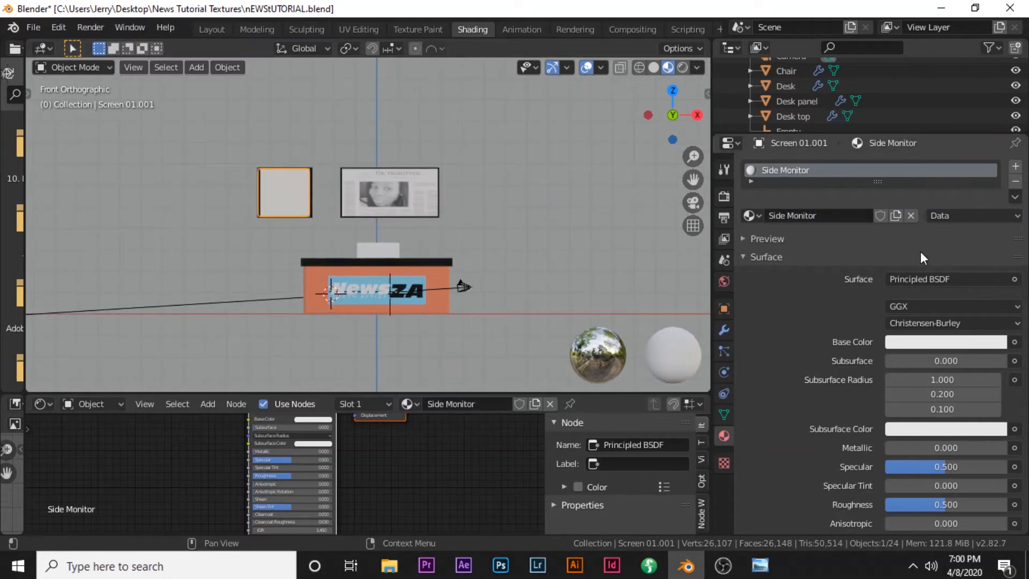
scroll(389, 458, "down", 1)
scroll(389, 458, "down", 2)
scroll(242, 452, "up", 1)
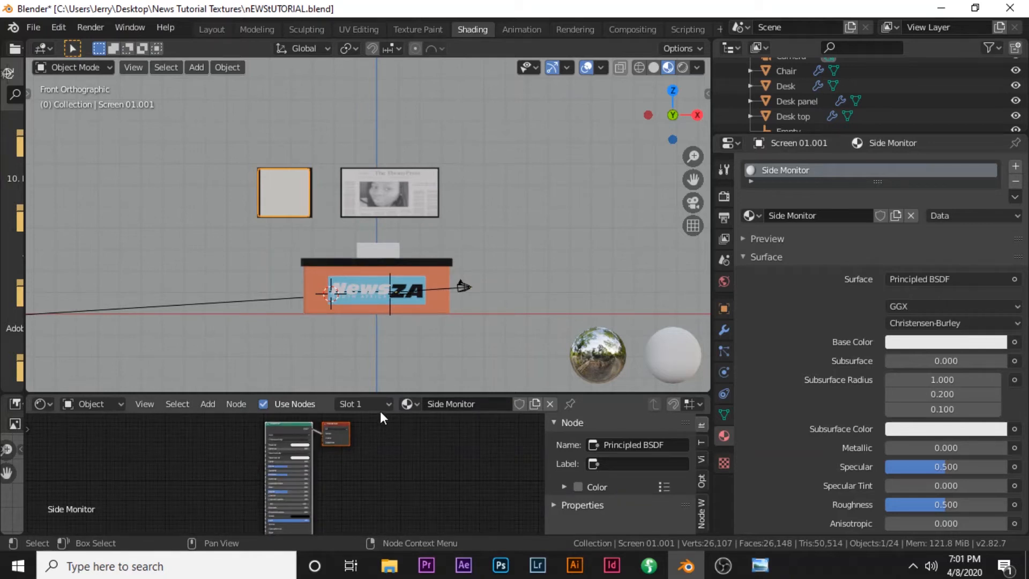
left_click_drag(418, 390, 434, 276)
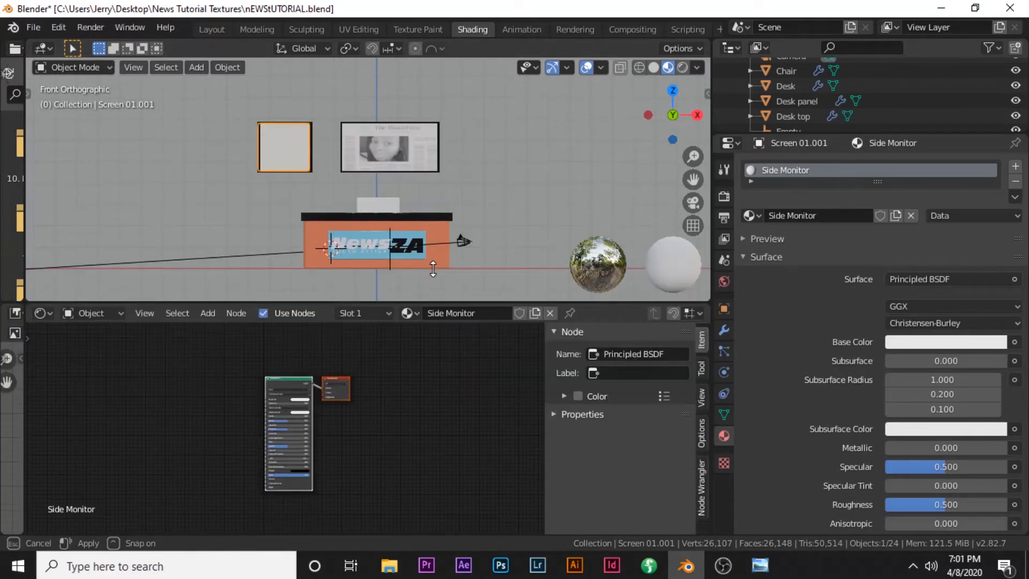
middle_click_drag(498, 157, 459, 164)
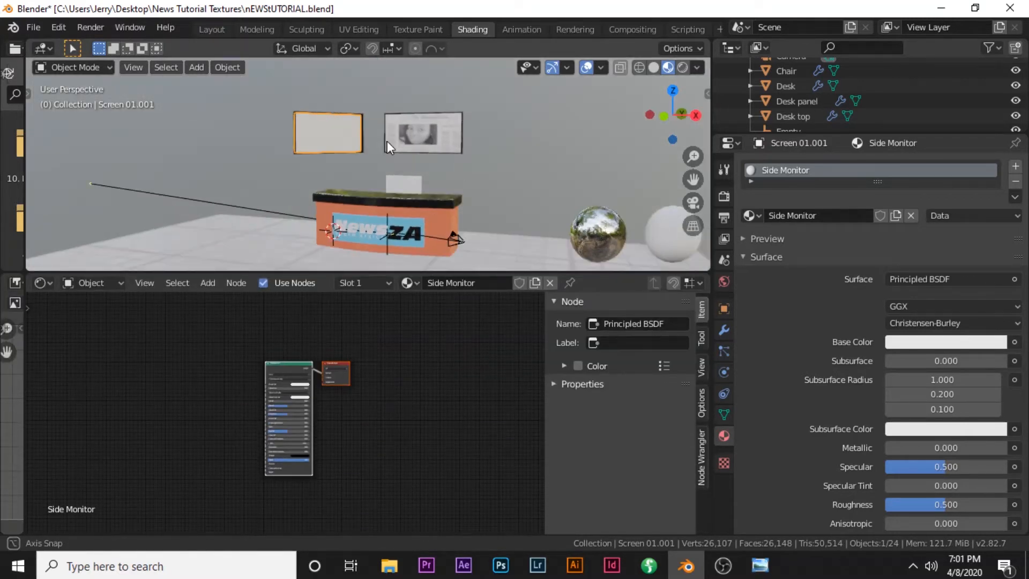
scroll(387, 141, "up", 6)
scroll(392, 145, "up", 1)
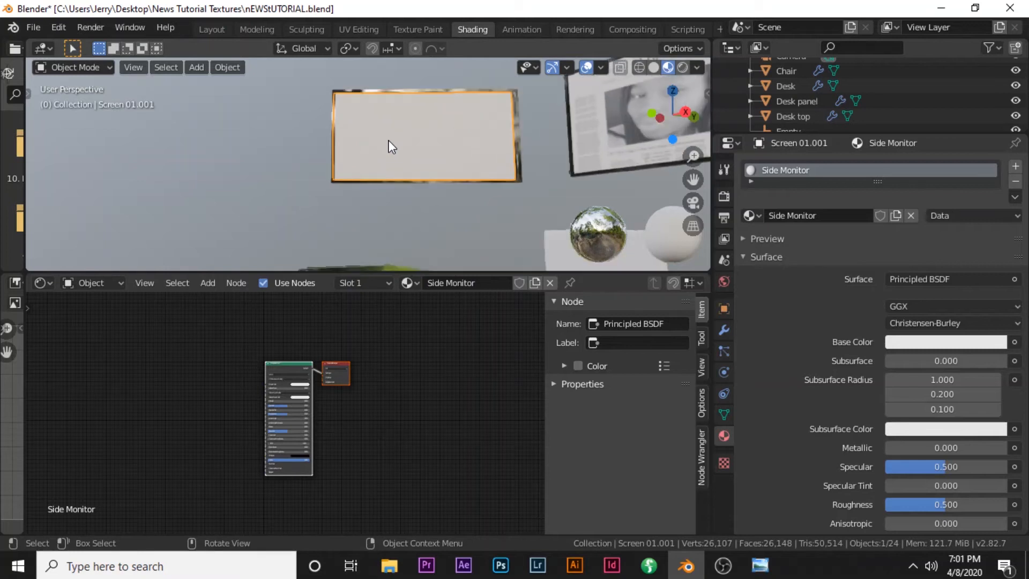
Bring LoxionIntro.00_00_10_14.Still002.jpg from the News Tutorial Textures folder into the Side Monitor nodes and connect its Color to Base Color
left_click(389, 565)
left_click(504, 503)
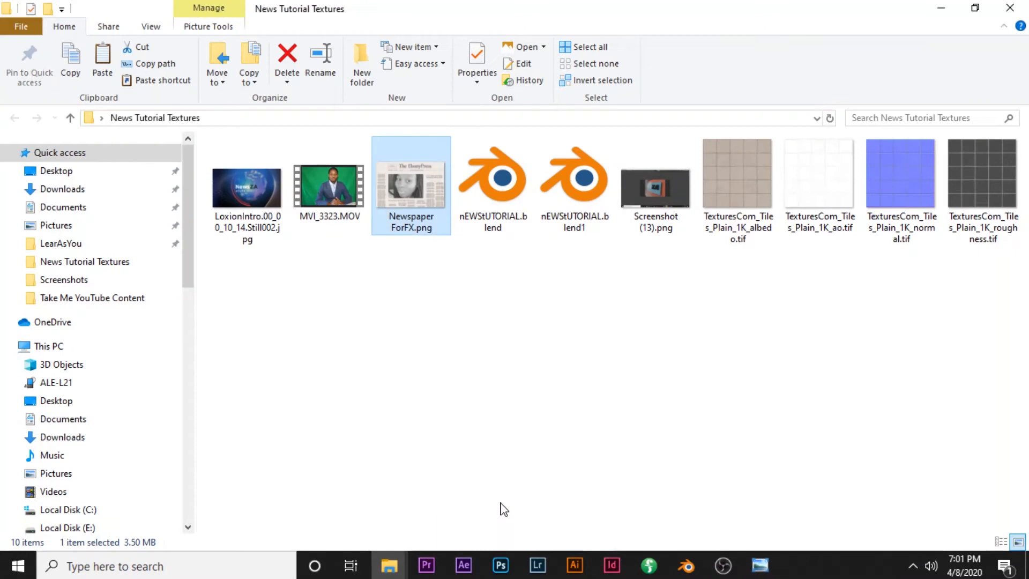
left_click(255, 196)
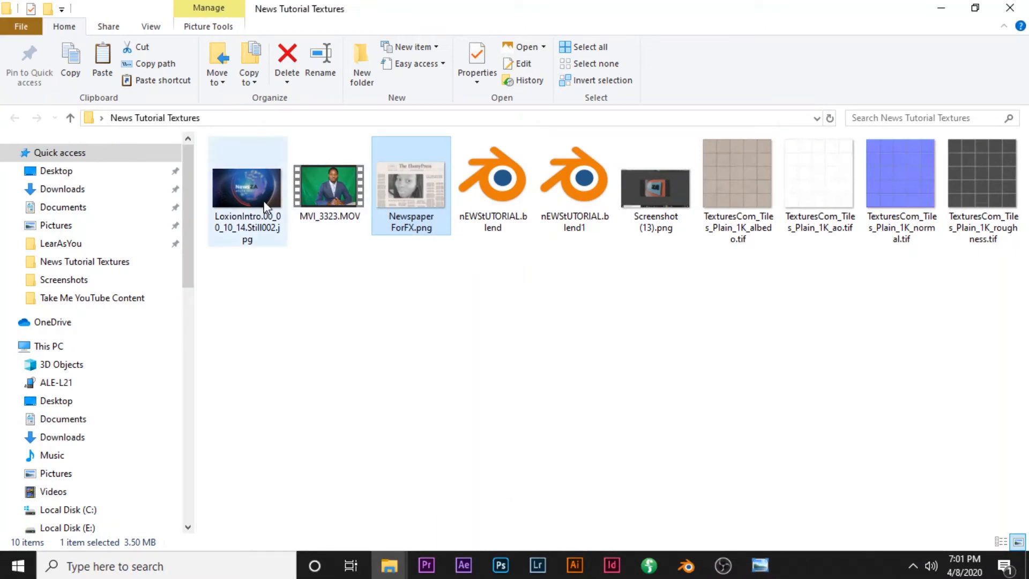
left_click(686, 566)
left_click_drag(152, 367, 262, 378)
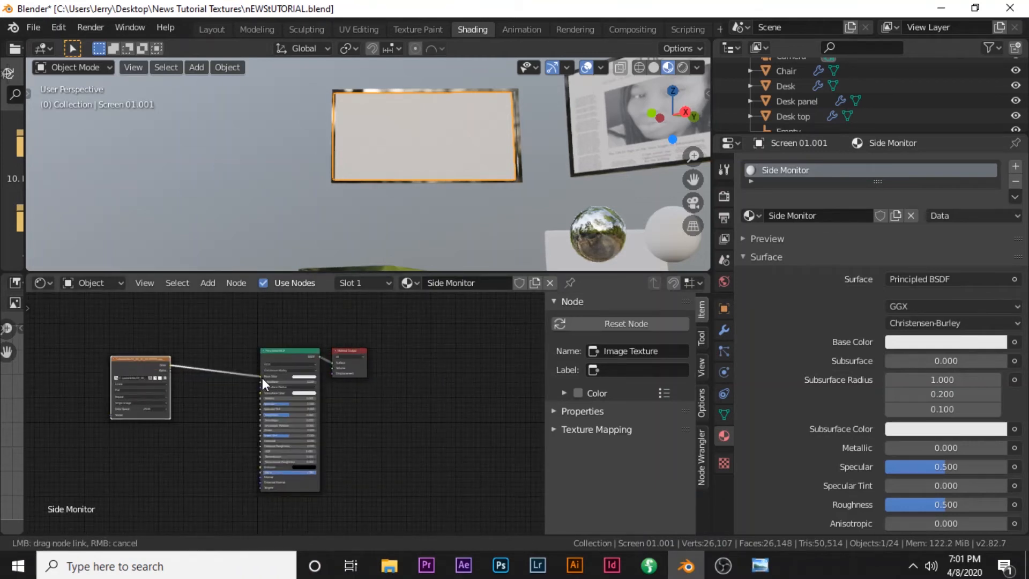
Inspect the image on the side screen and move the Image Texture node closer to the Principled BSDF
middle_click_drag(450, 150, 430, 178)
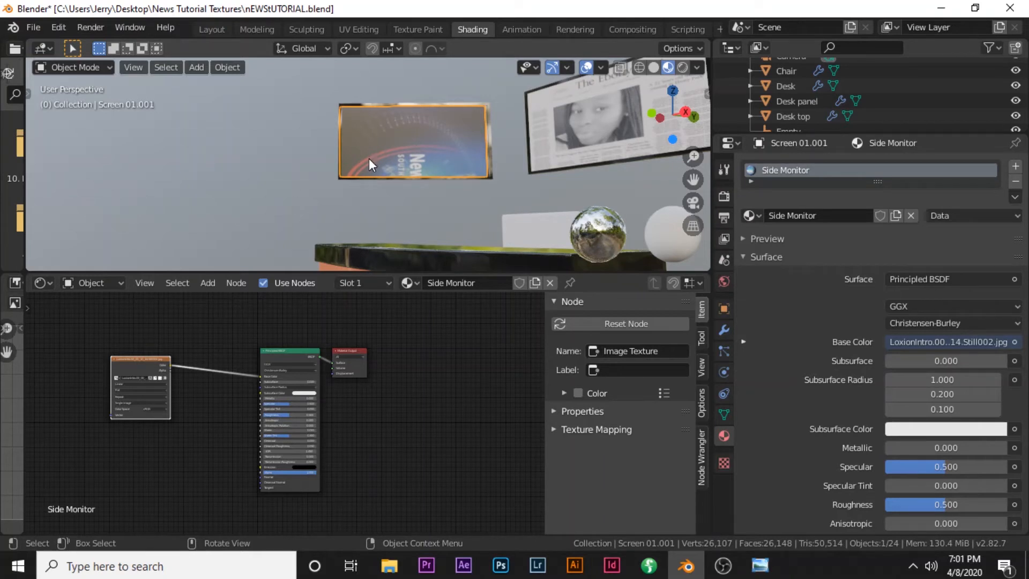
scroll(373, 156, "up", 2)
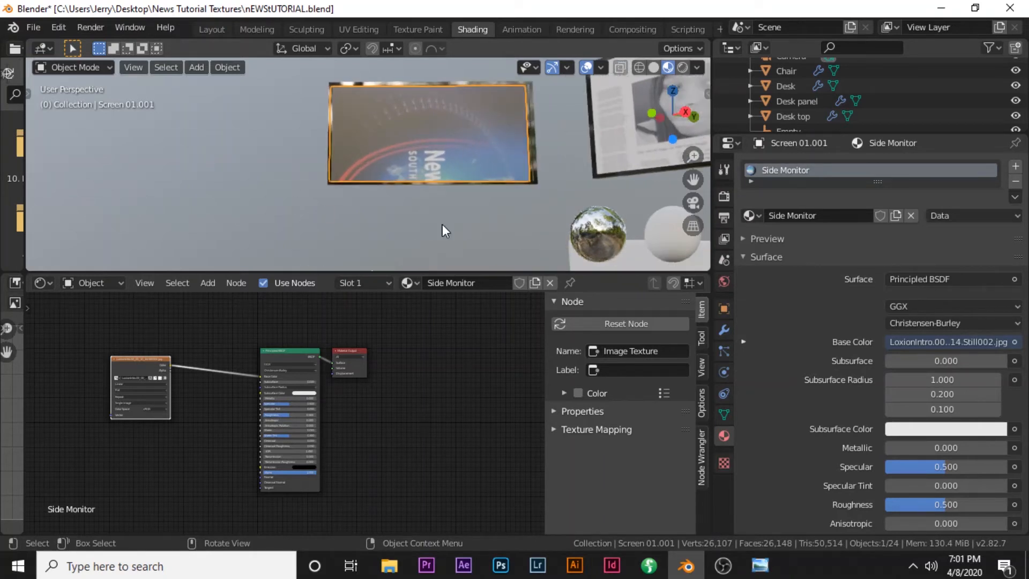
scroll(176, 407, "down", 1)
left_click_drag(172, 367, 231, 368)
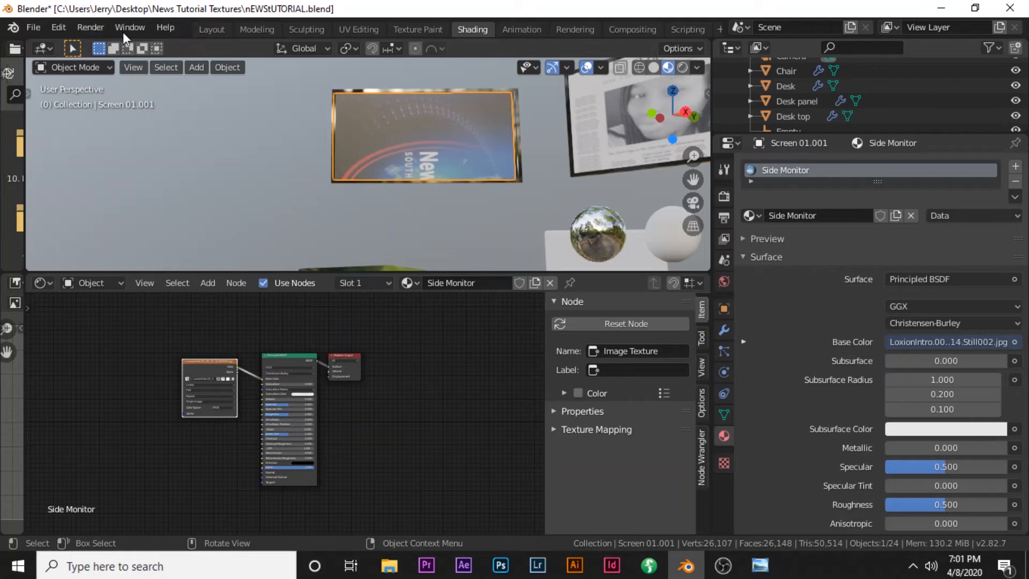
Rotate the side screen's UV face by 90 degrees over the NewsZA still image
left_click(358, 30)
scroll(198, 182, "down", 5)
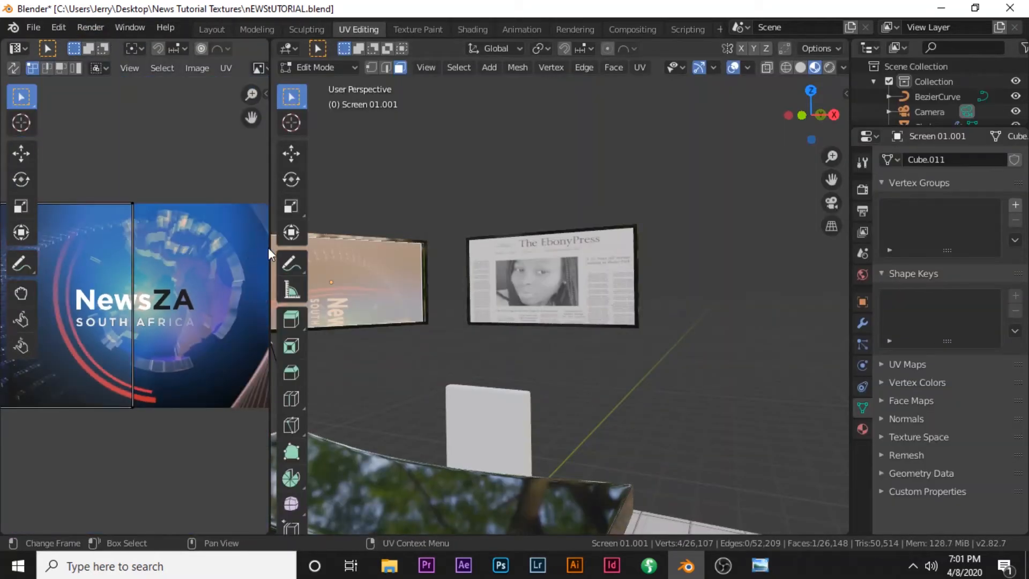
left_click_drag(270, 248, 421, 241)
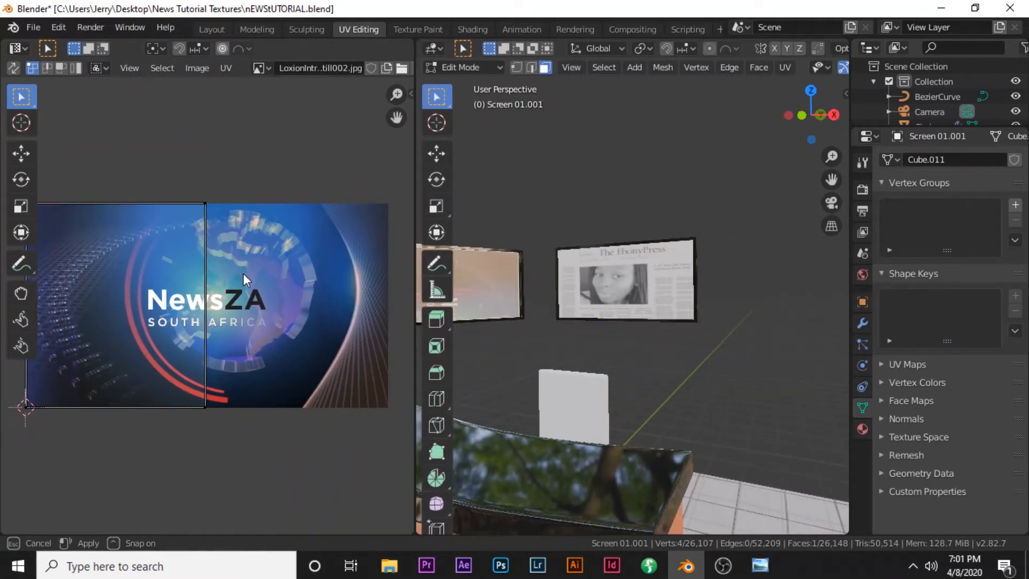
left_click_drag(244, 273, 242, 275)
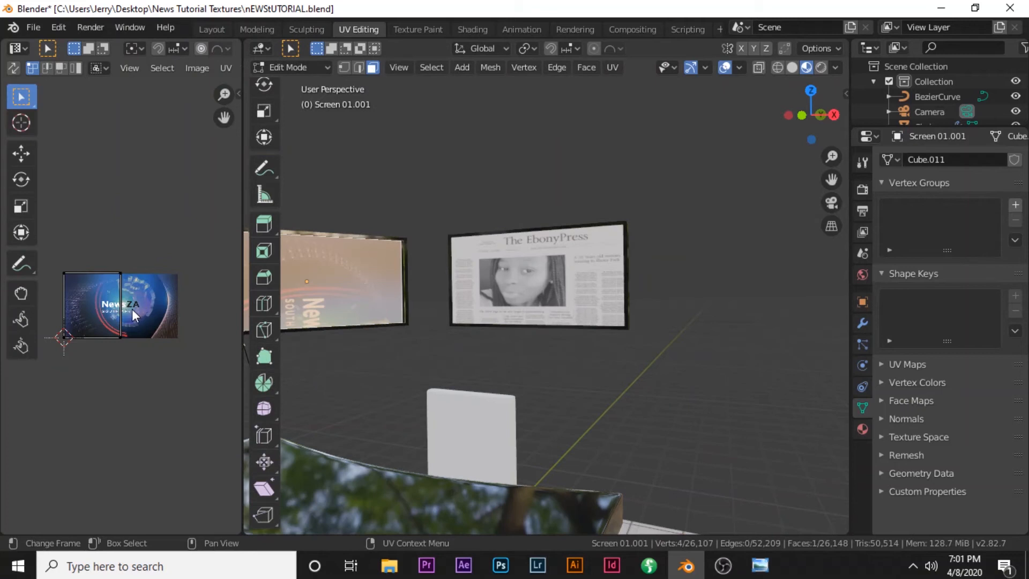
left_click_drag(126, 362, 57, 258)
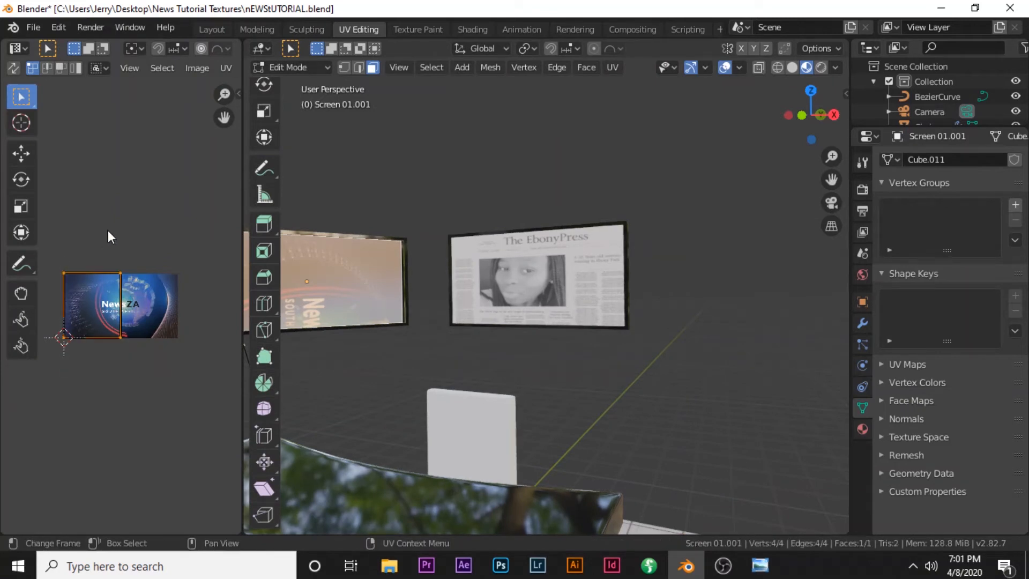
type("r")
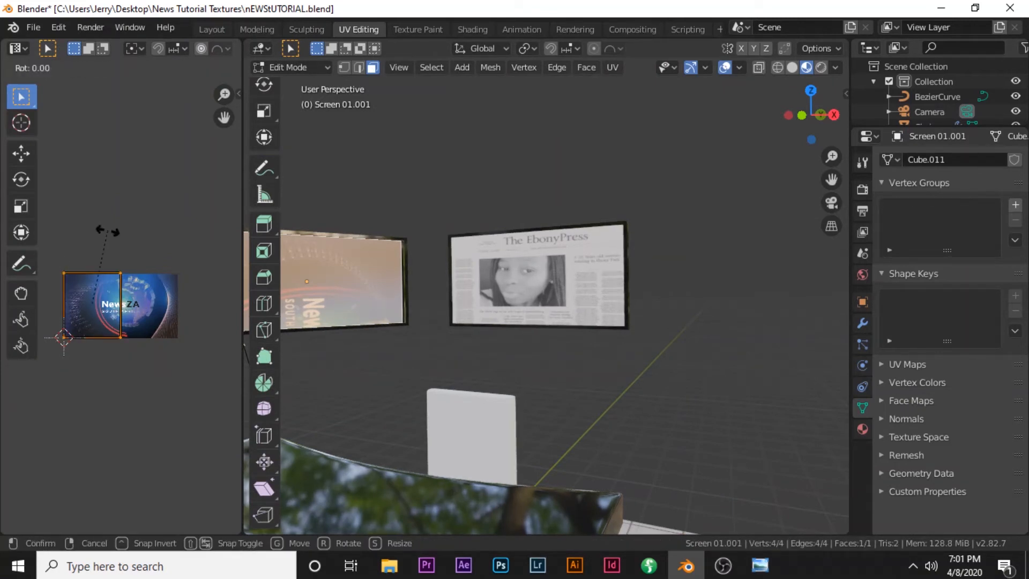
type("90")
key("Return")
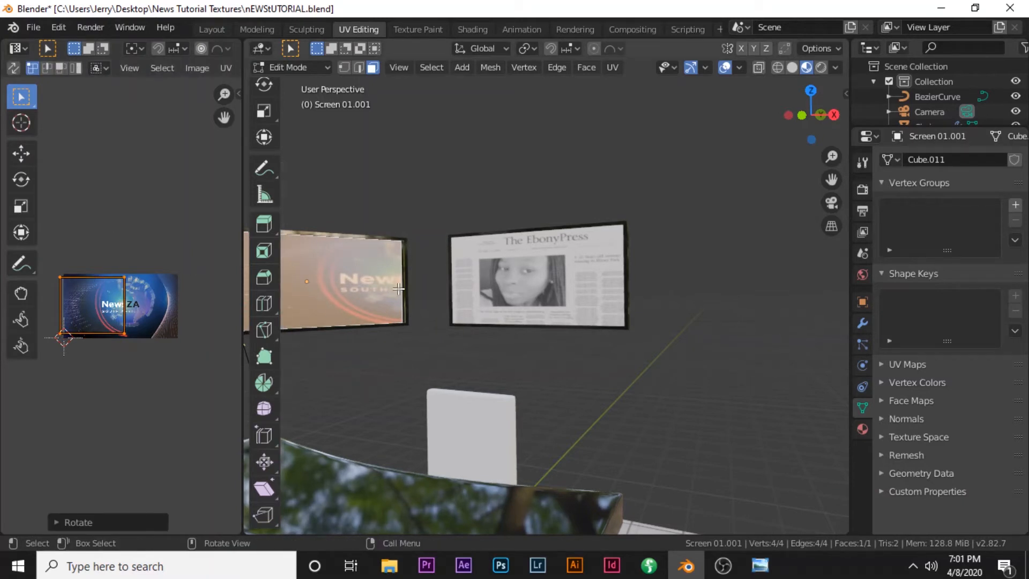
Move the right edge of the side screen's UV face along X to the right border of the image
middle_click_drag(399, 290, 441, 301)
scroll(441, 301, "down", 5)
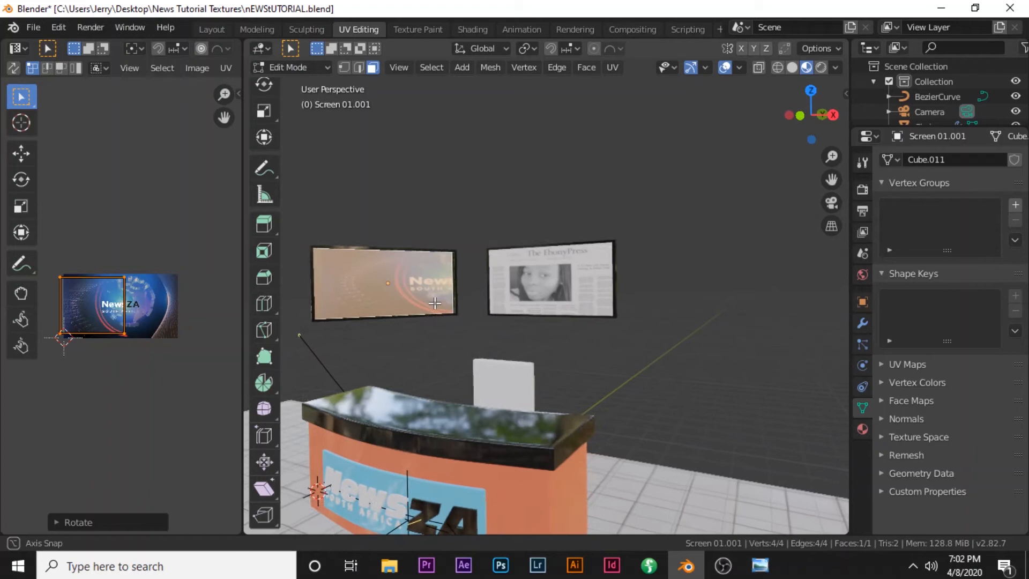
key("Tab")
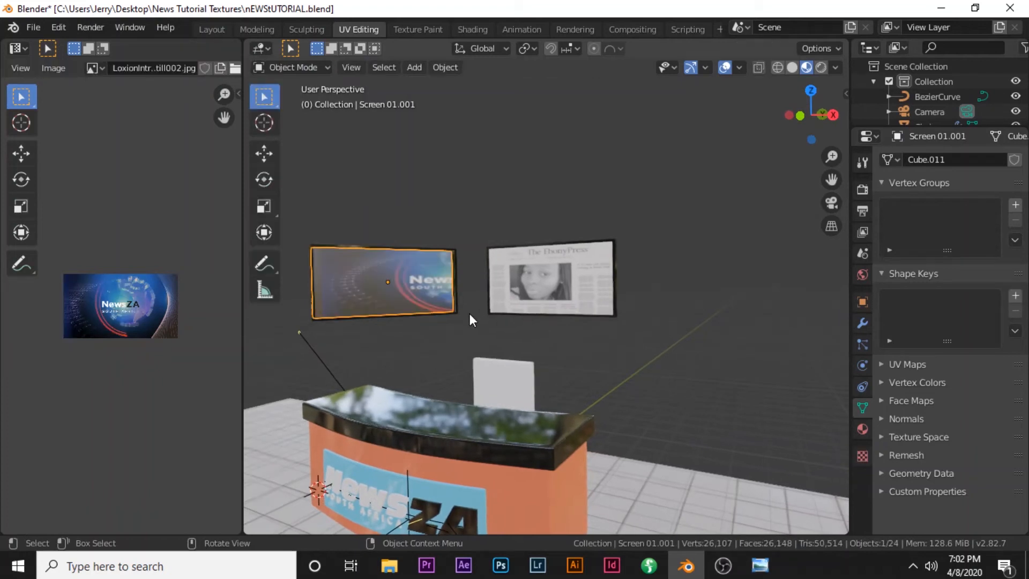
key("Tab")
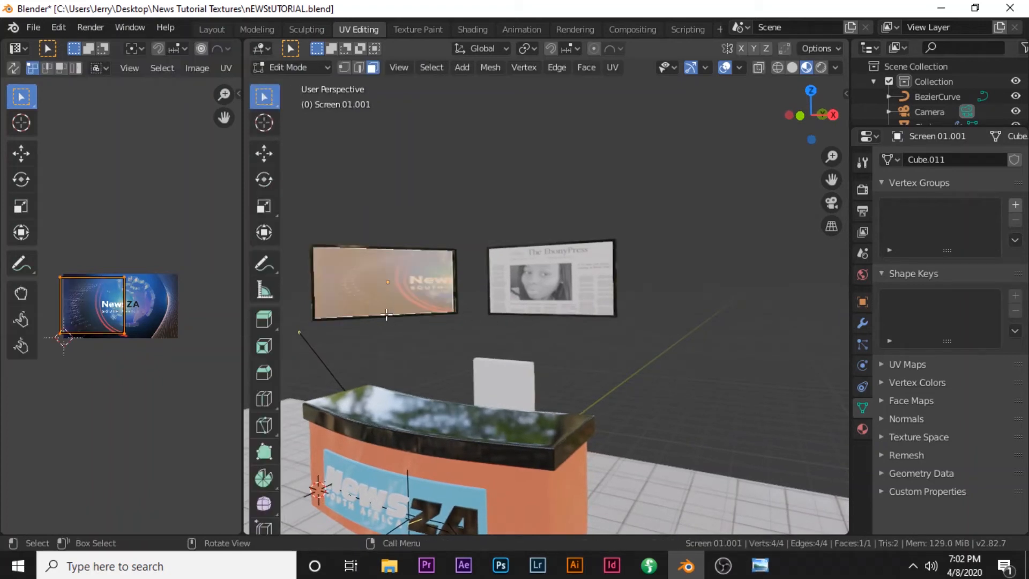
left_click(133, 348)
left_click_drag(154, 353, 111, 248)
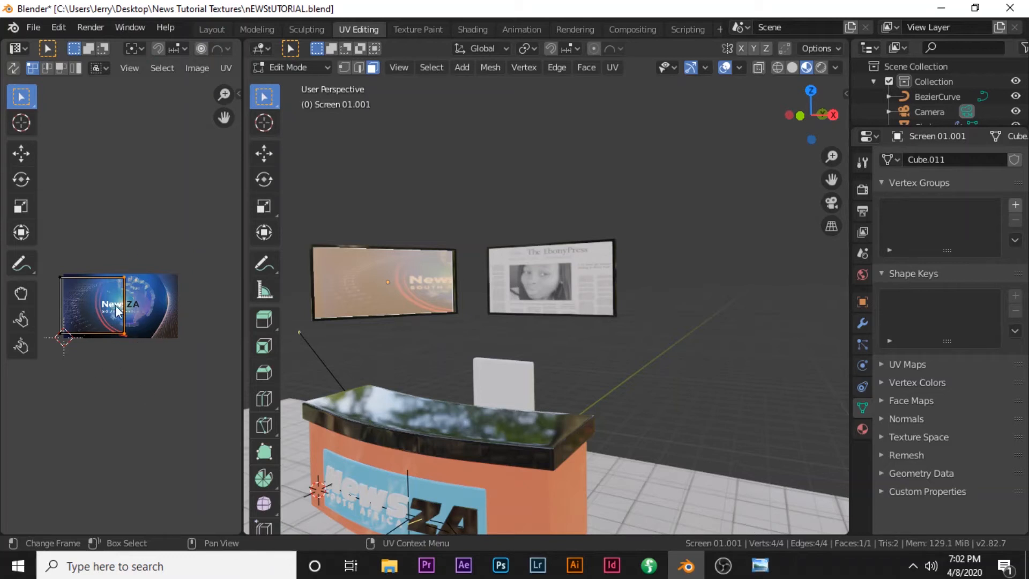
key("g")
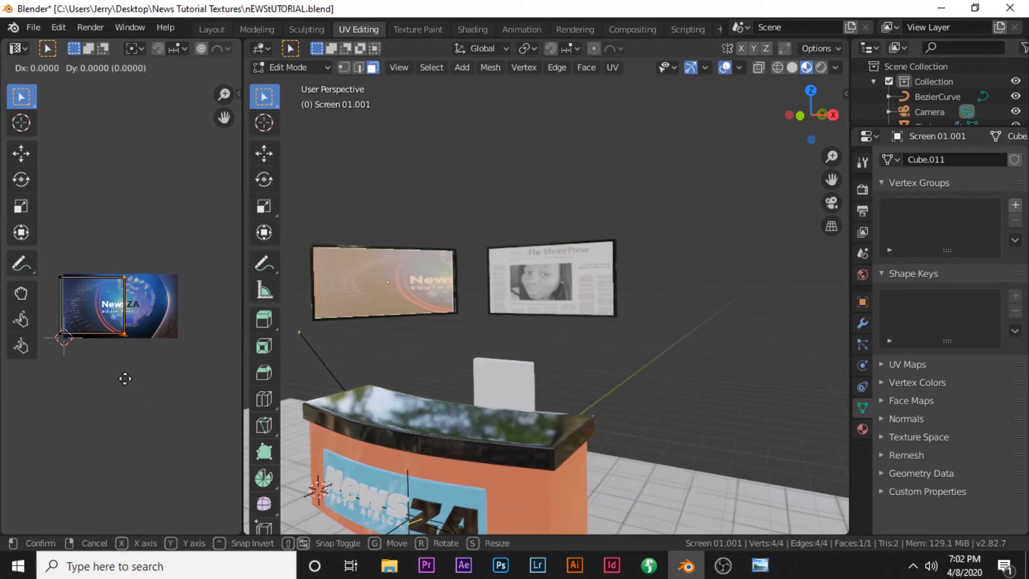
key("x")
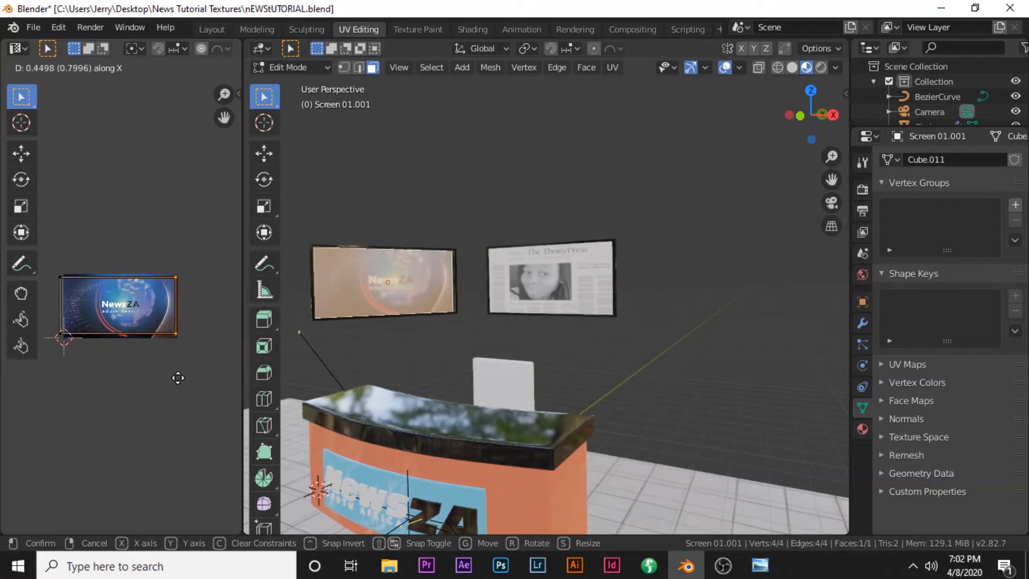
left_click(178, 385)
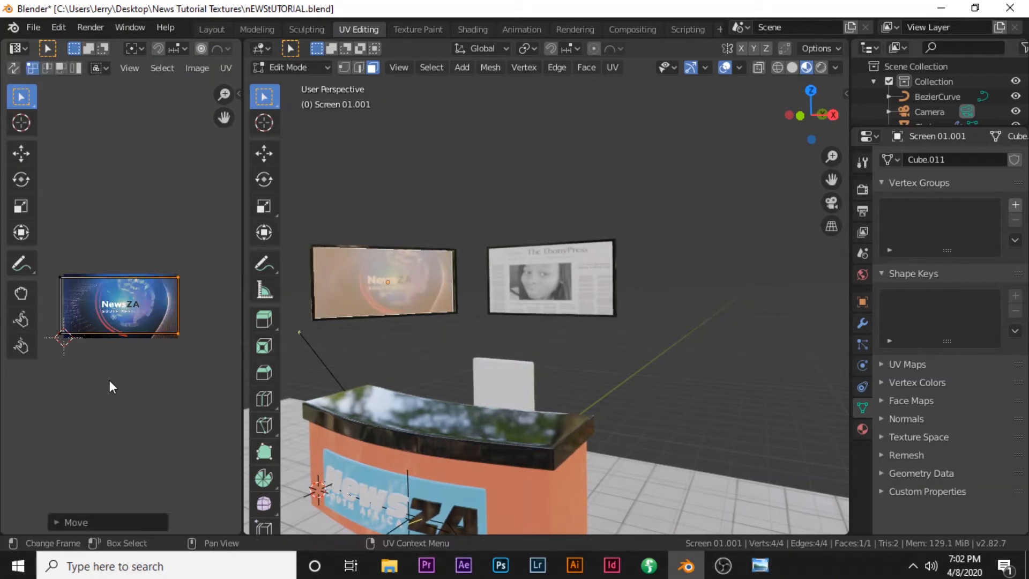
Move the left edge of the side screen's UV face along X to the left border of the image
key("a")
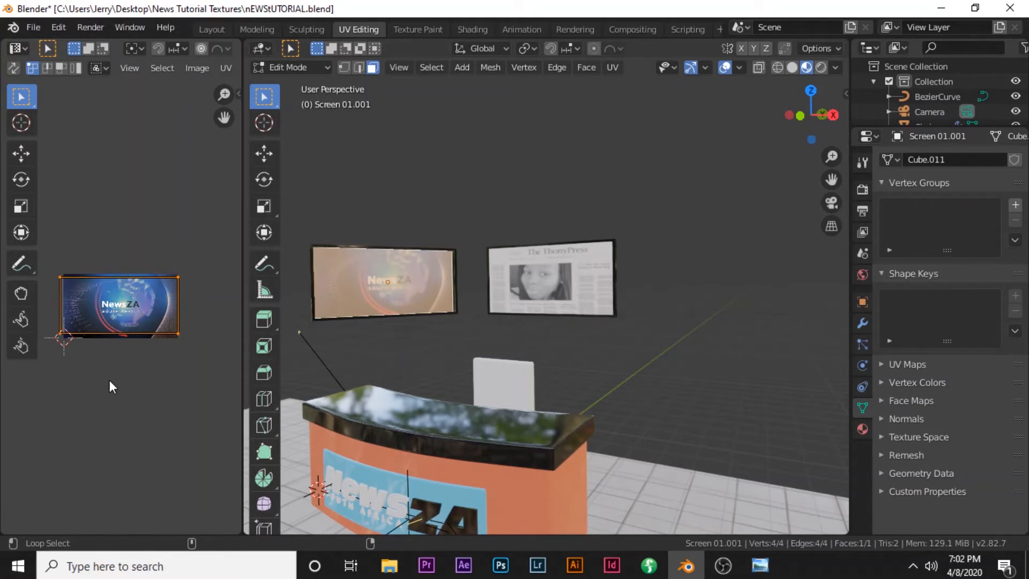
left_click_drag(110, 381, 40, 264)
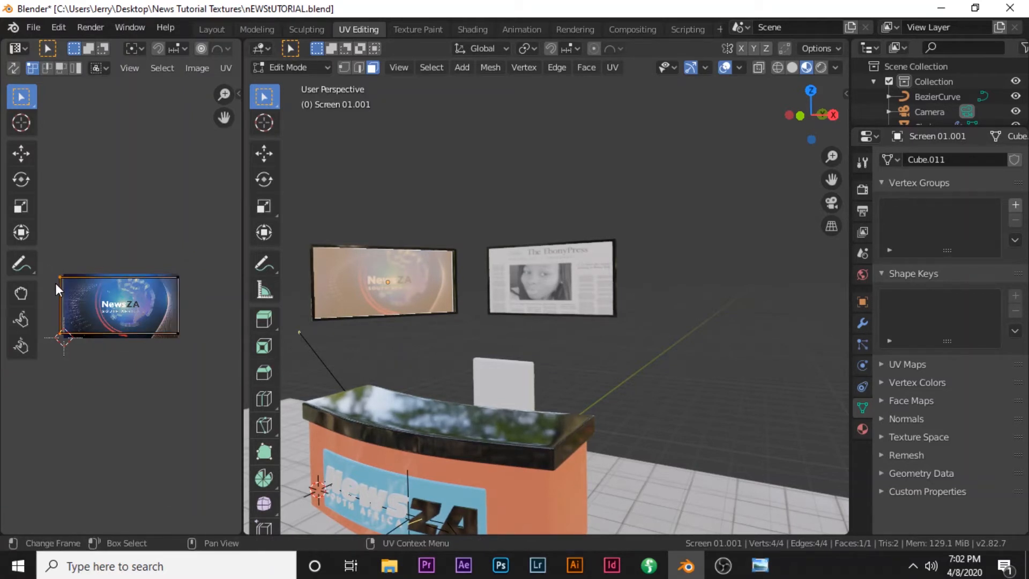
key("g")
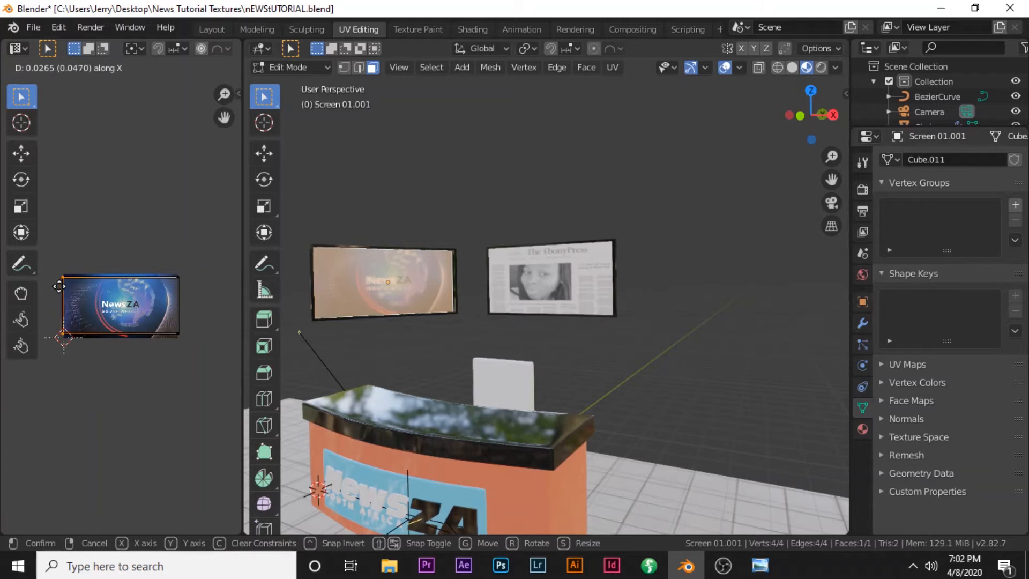
left_click(61, 292)
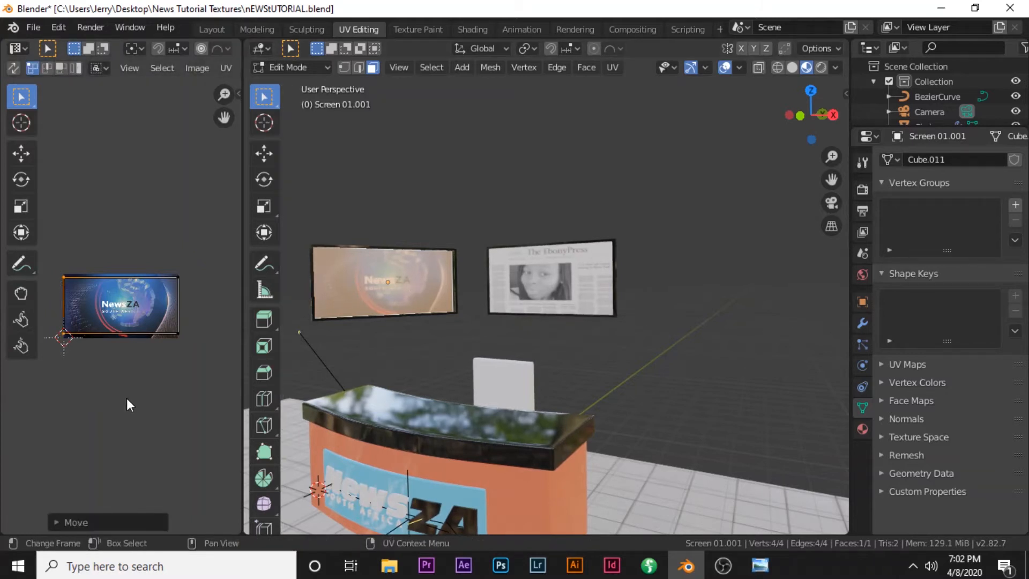
Move the UV face's bottom and top edges vertically onto the image's borders and return to Object Mode
key("b")
left_click_drag(202, 395, 47, 320)
key("g")
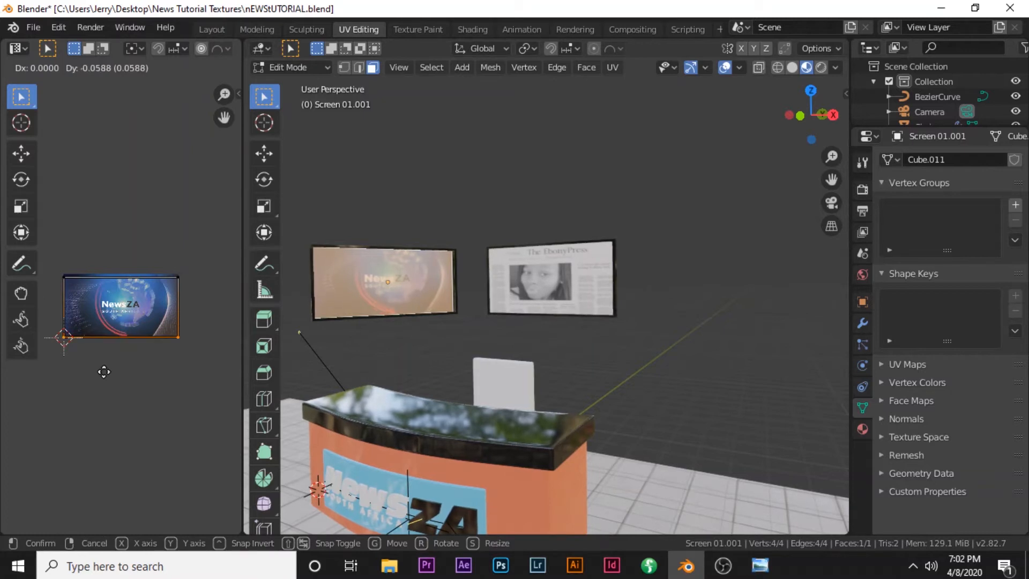
left_click(104, 373)
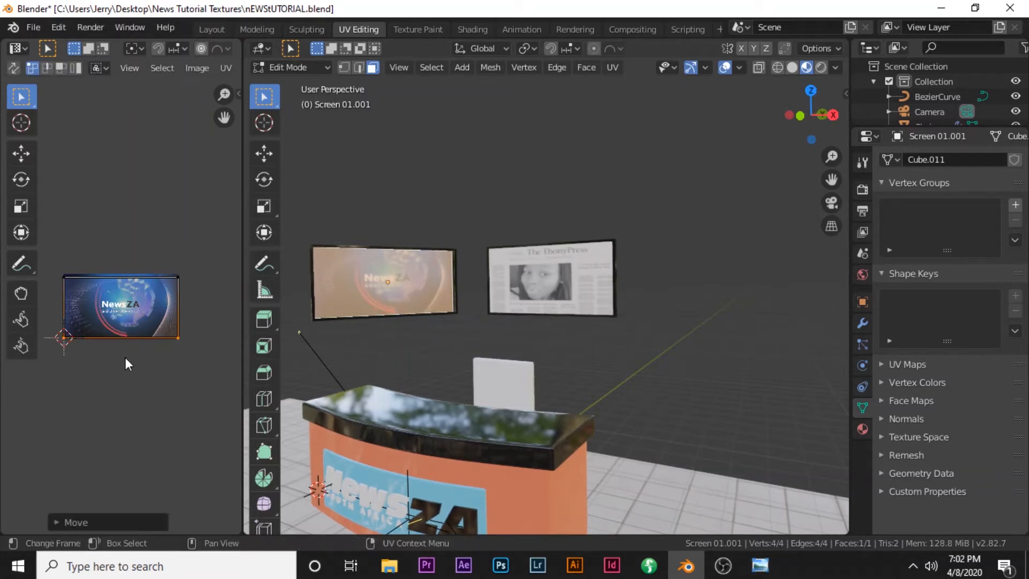
key("b")
left_click_drag(197, 299, 66, 255)
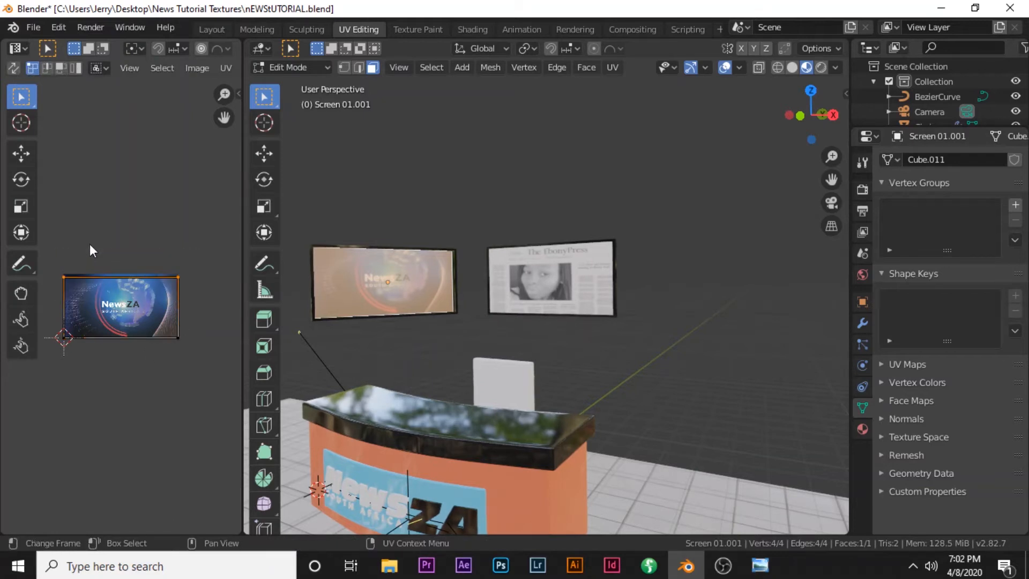
key("g")
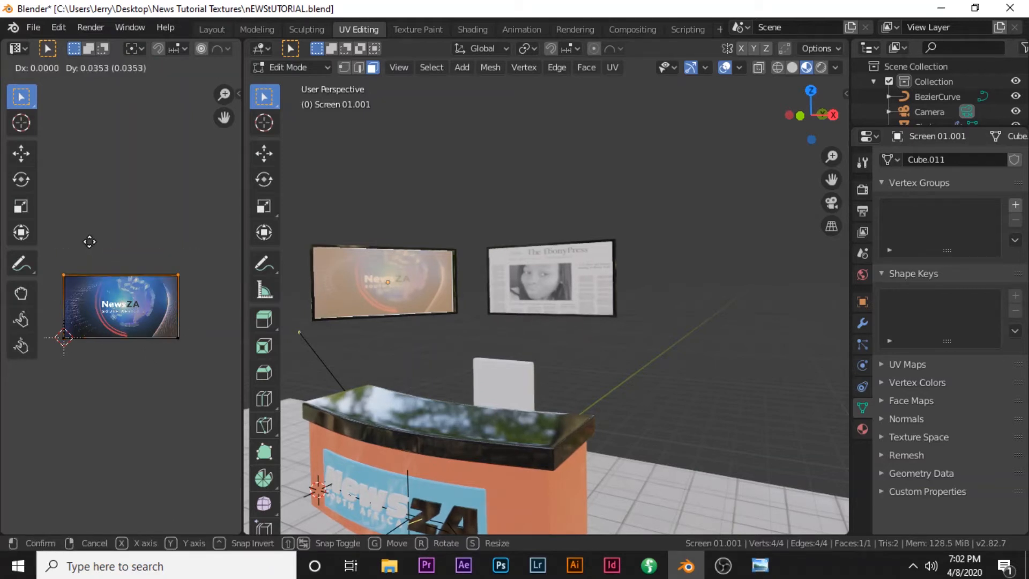
left_click(91, 243)
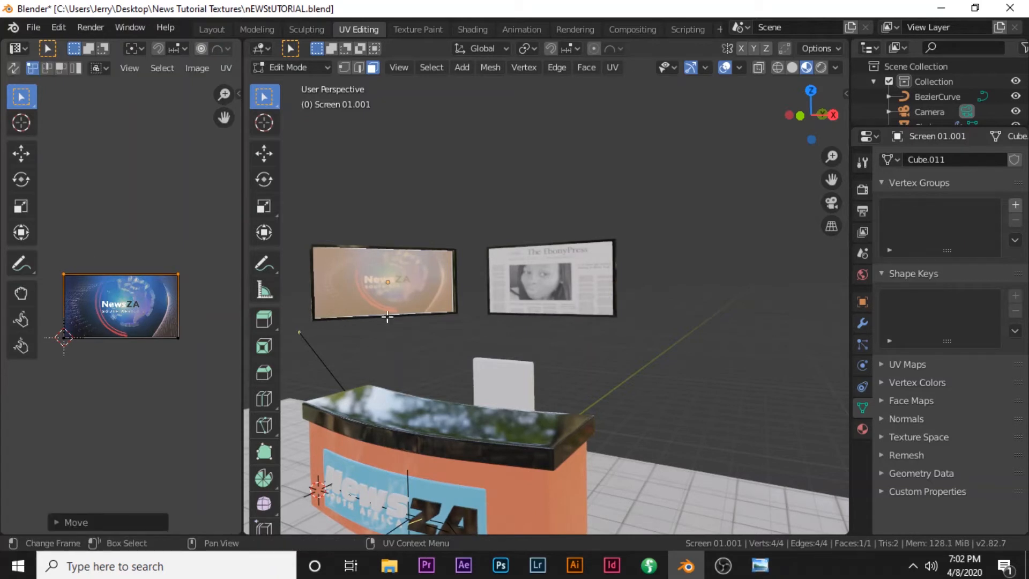
key("Tab")
Set the Side Monitor material's Roughness to about 0.114 and copy that value
middle_click_drag(397, 336, 426, 333)
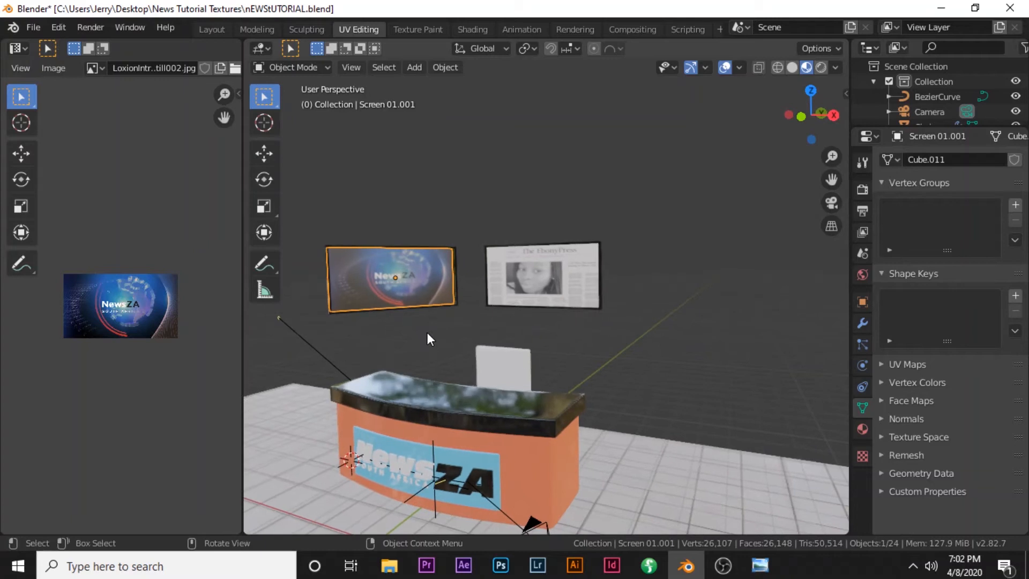
scroll(555, 333, "up", 3)
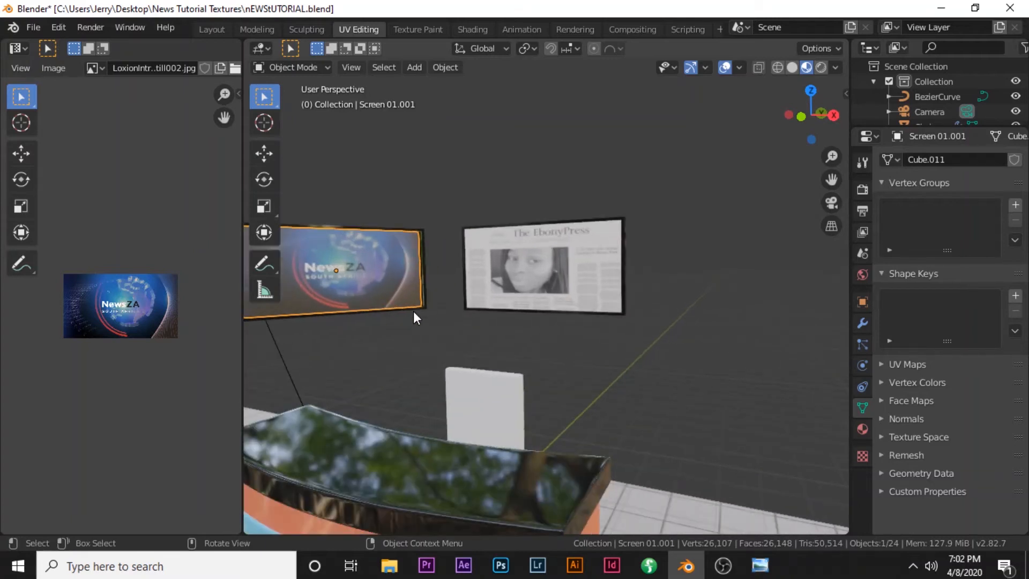
scroll(414, 311, "down", 5)
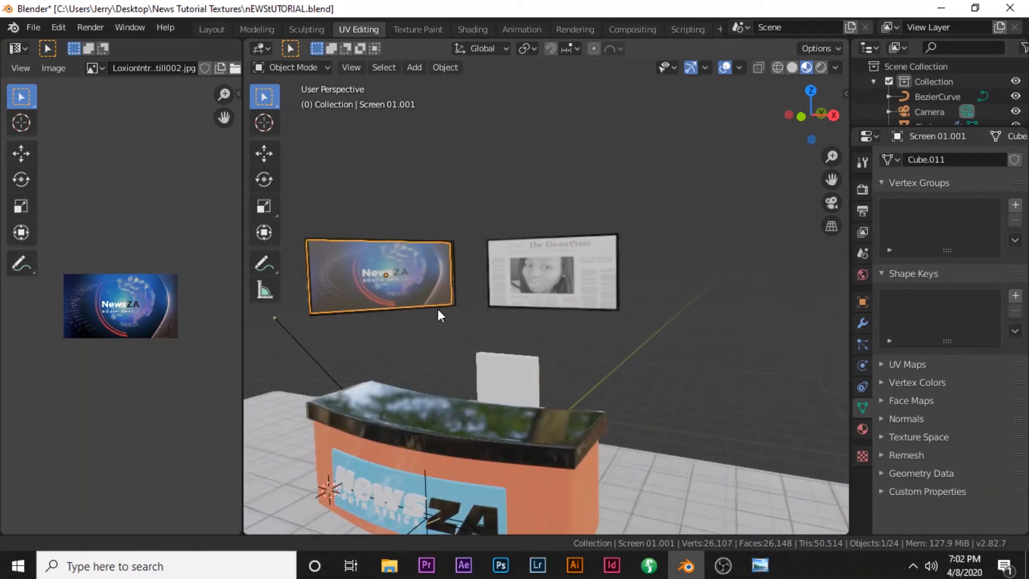
middle_click_drag(548, 509, 540, 361)
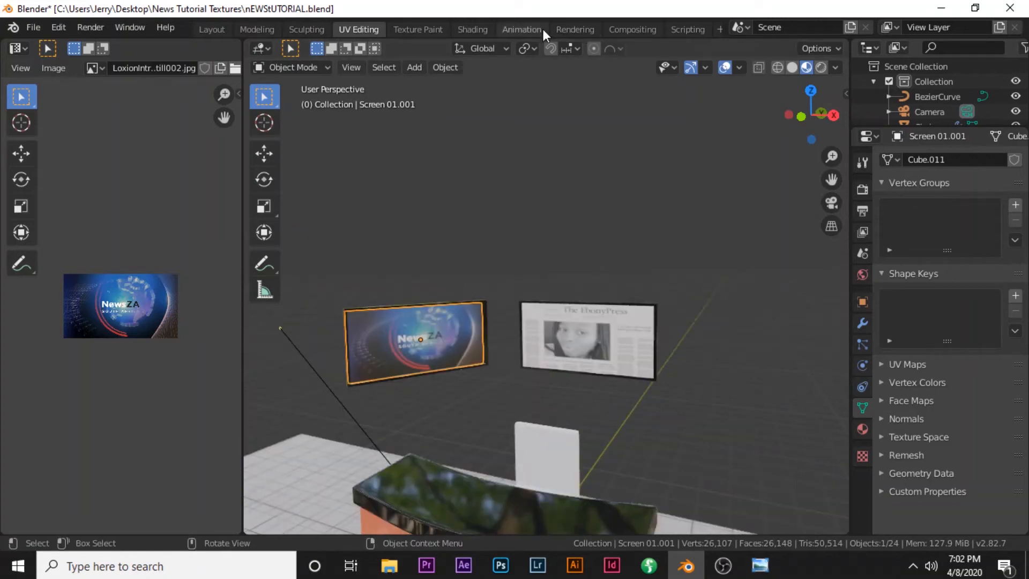
left_click(482, 30)
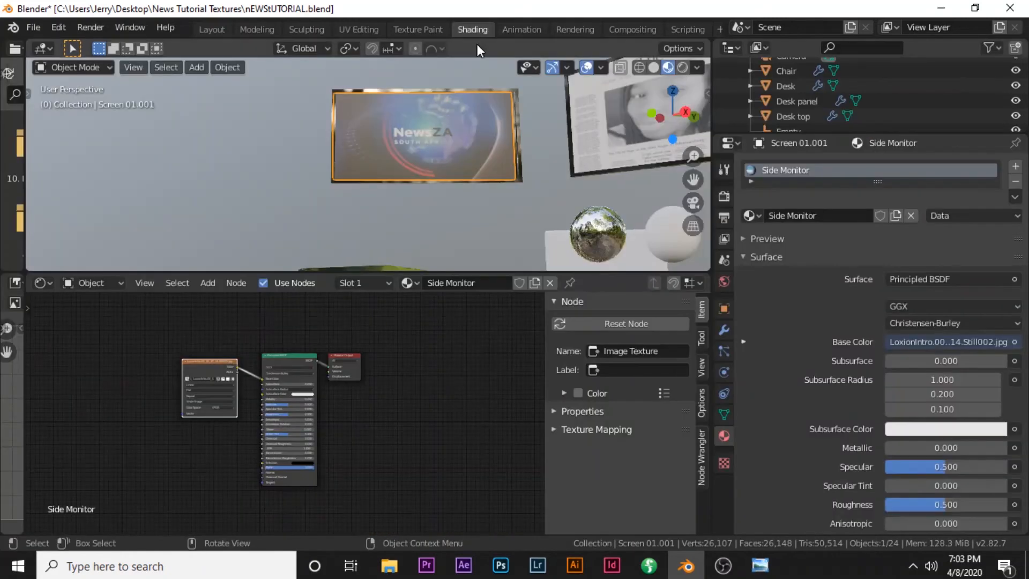
scroll(459, 164, "up", 3)
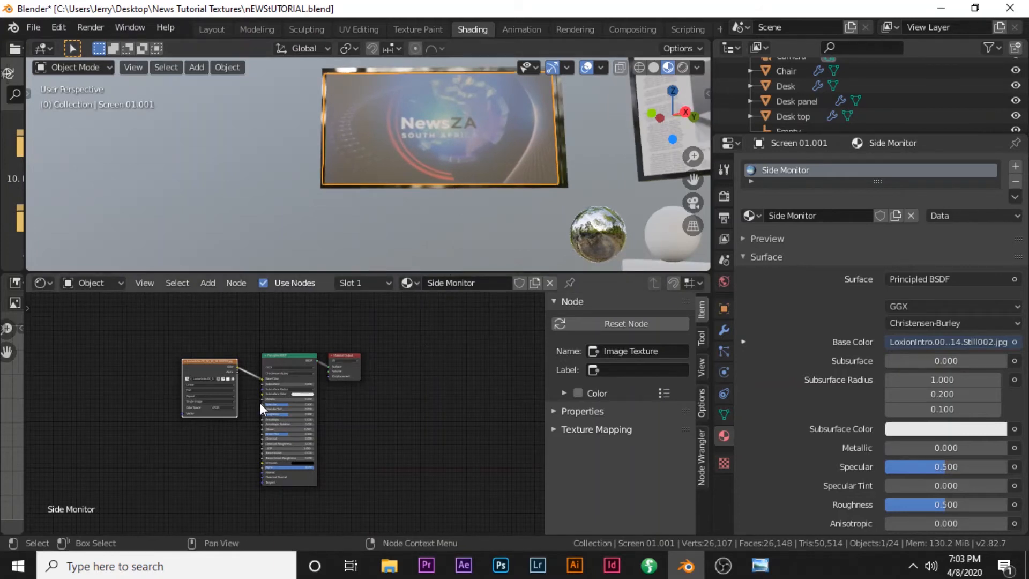
scroll(268, 398, "up", 5)
left_click_drag(295, 416, 243, 416)
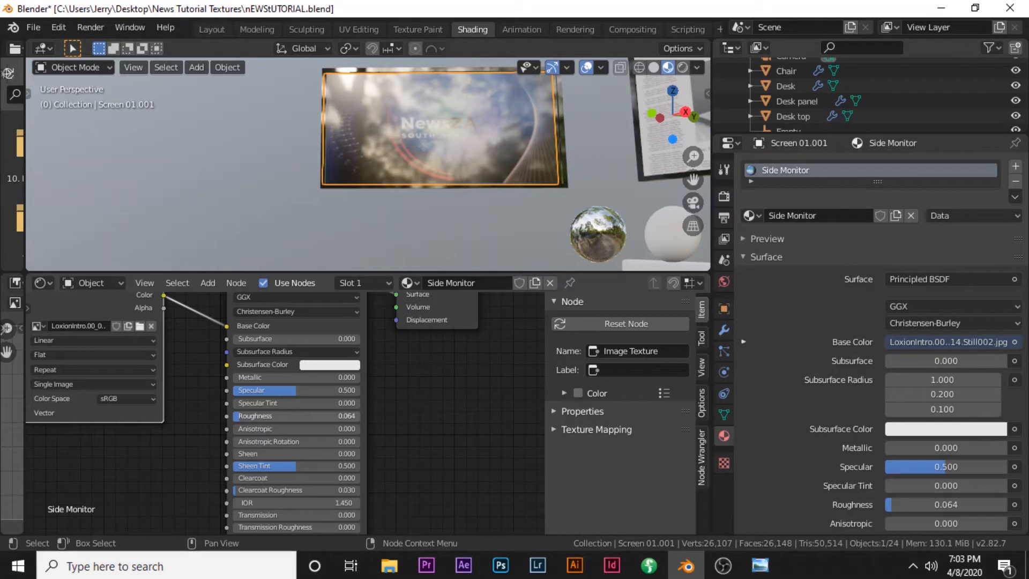
left_click_drag(243, 416, 249, 416)
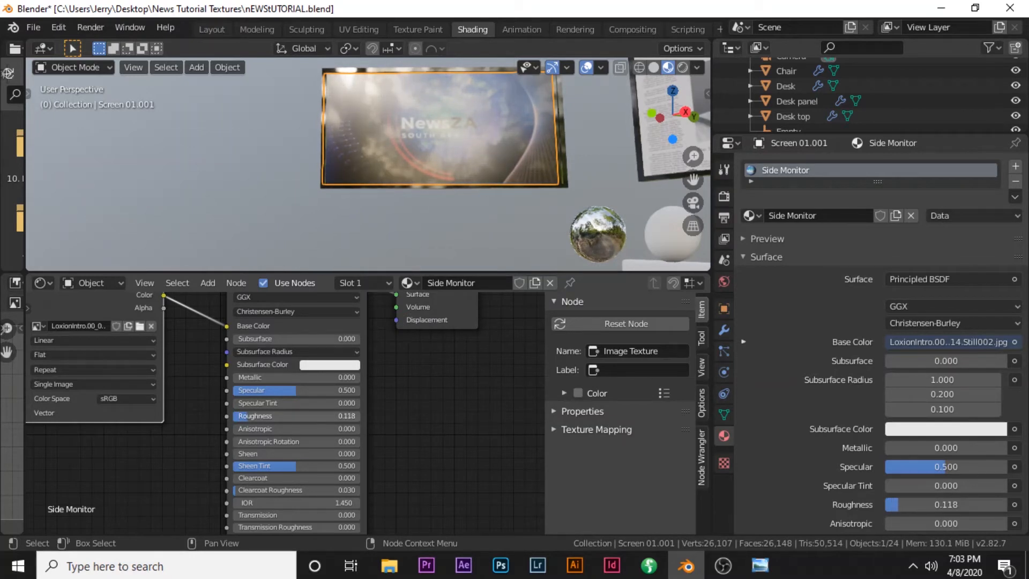
left_click(343, 417)
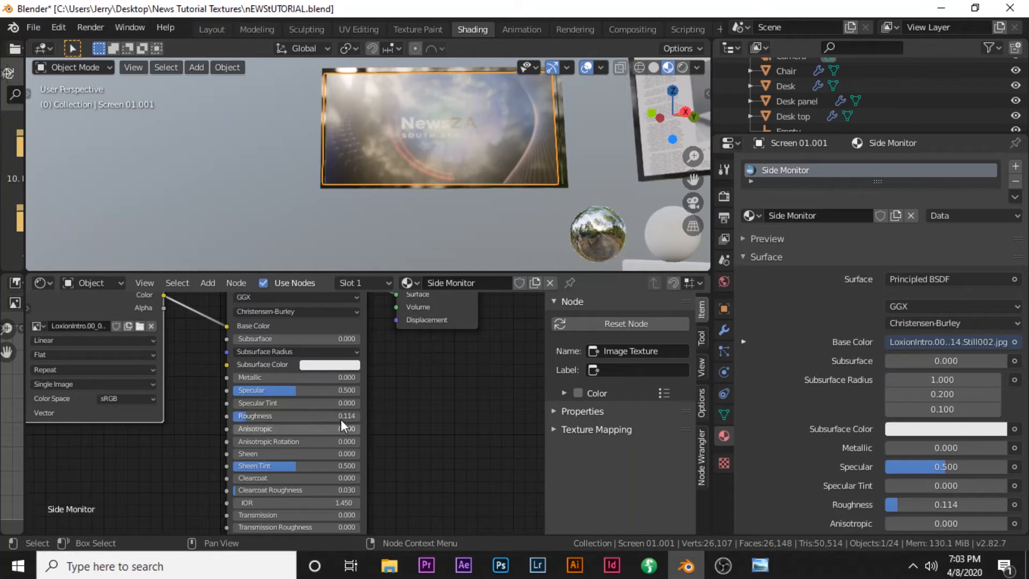
key("ctrl+c")
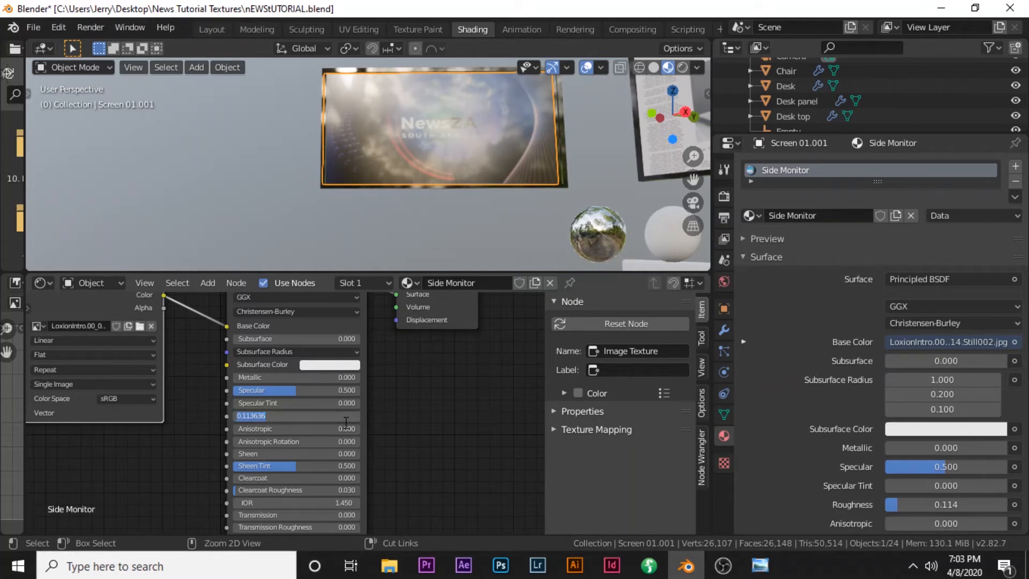
left_click(425, 417)
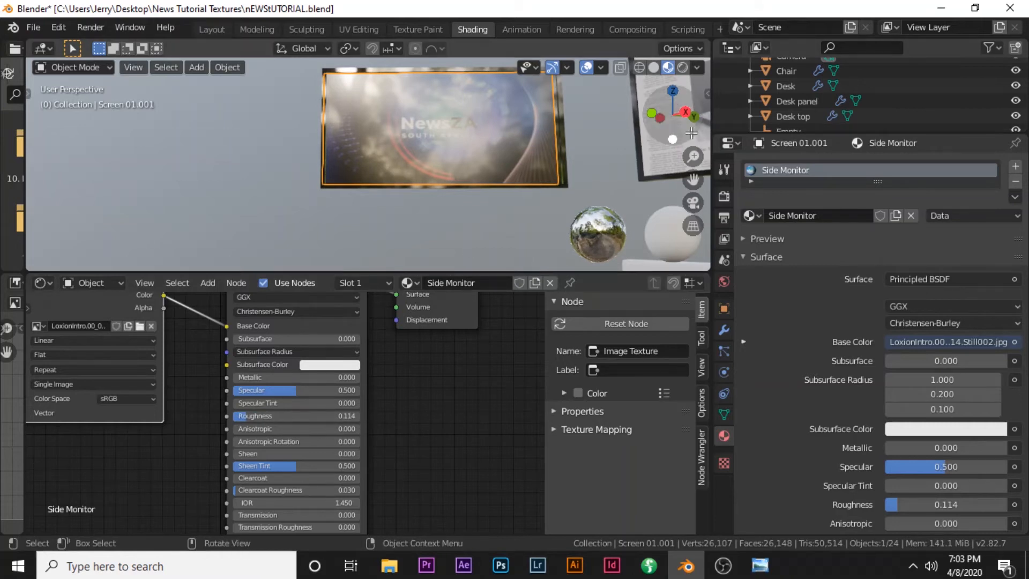
Select the newspaper screen and paste the copied 0.114 Roughness into its Back Monitor material
scroll(487, 220, "down", 2)
middle_click_drag(488, 215, 510, 171)
left_click(510, 171)
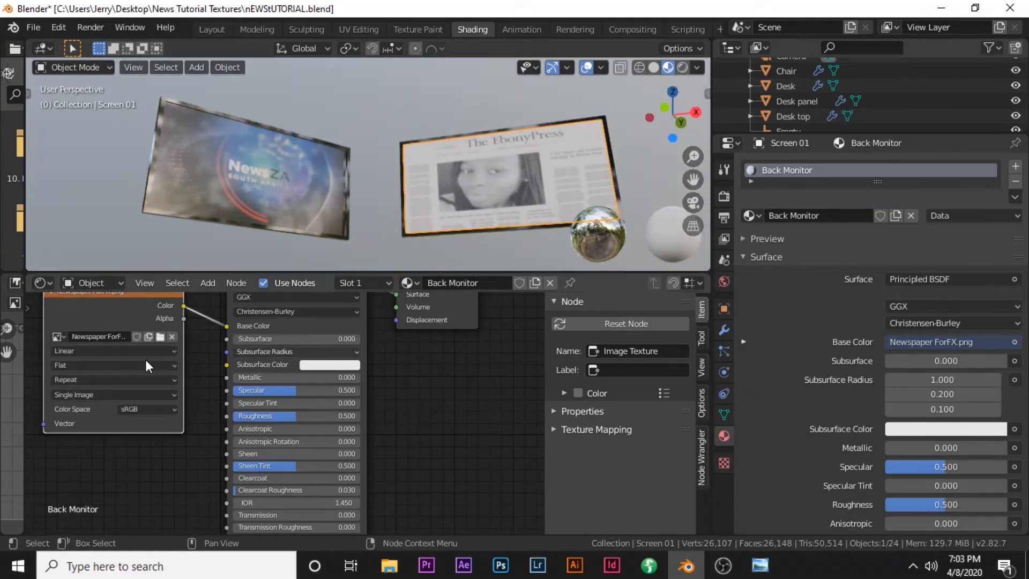
double_click(325, 417)
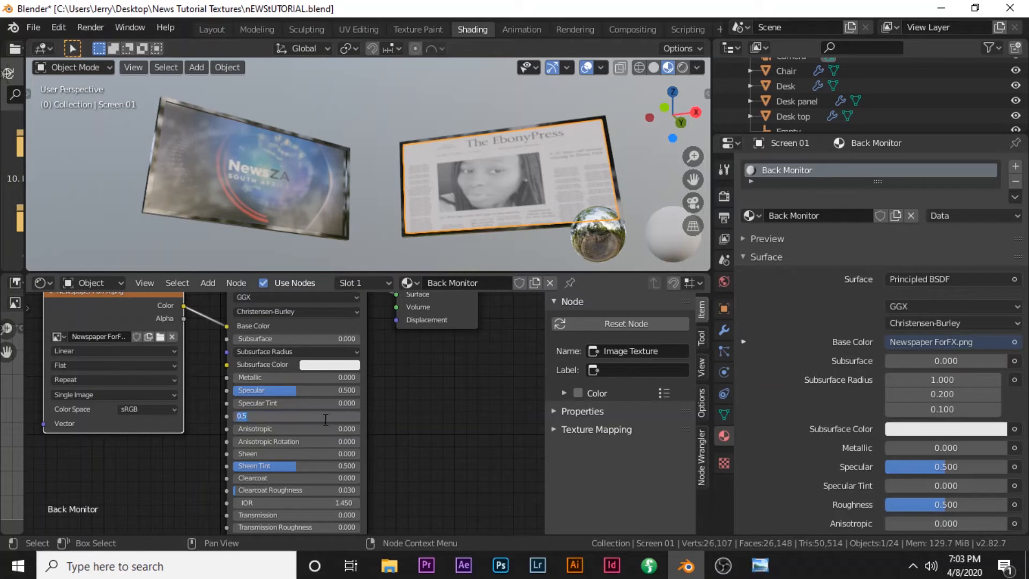
key("ctrl+v")
key("Return")
Add a second, empty material slot to the newspaper screen
middle_click_drag(495, 242, 442, 230)
scroll(466, 226, "down", 4)
scroll(467, 231, "down", 3)
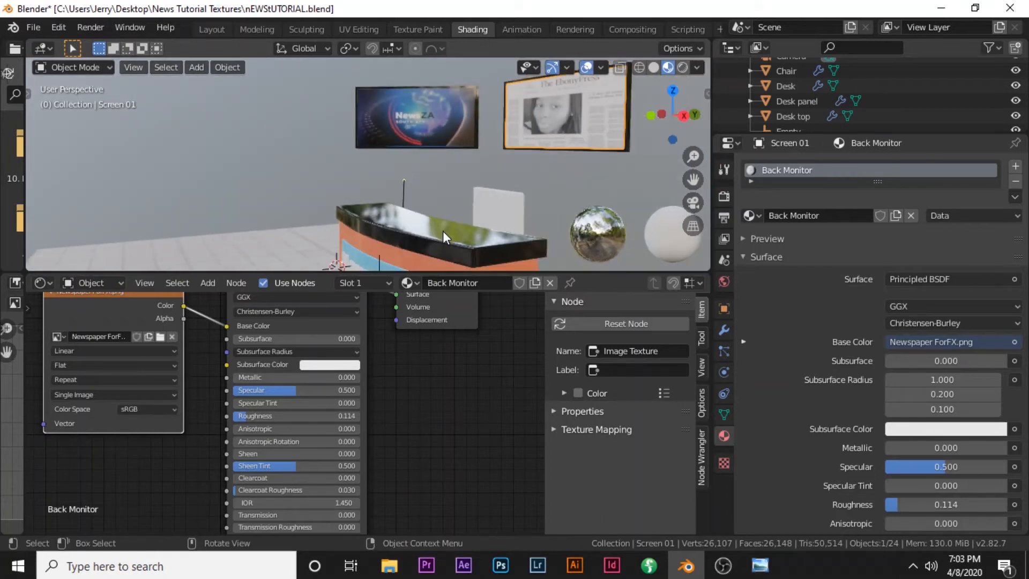
scroll(416, 240, "down", 4)
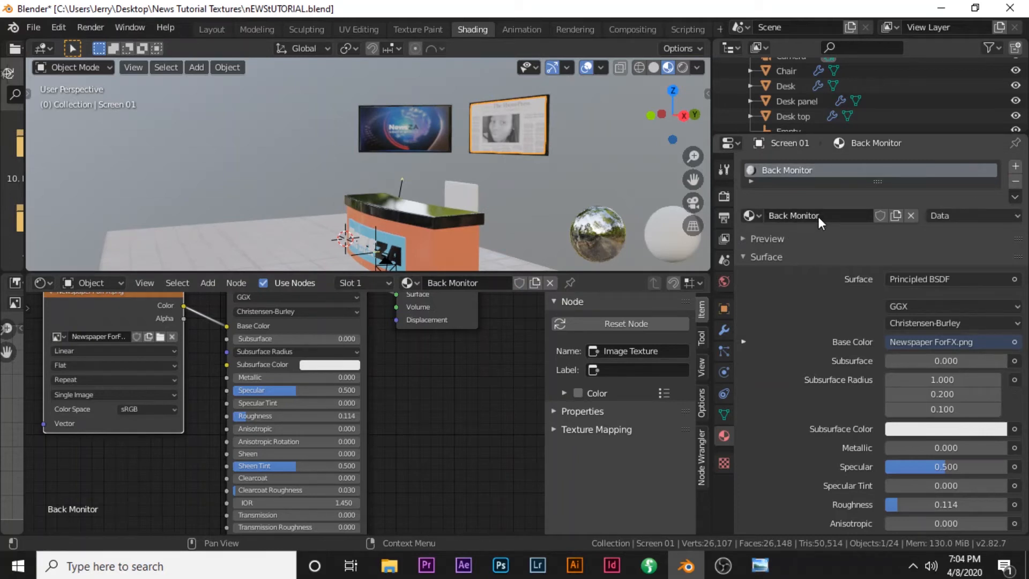
left_click(1015, 166)
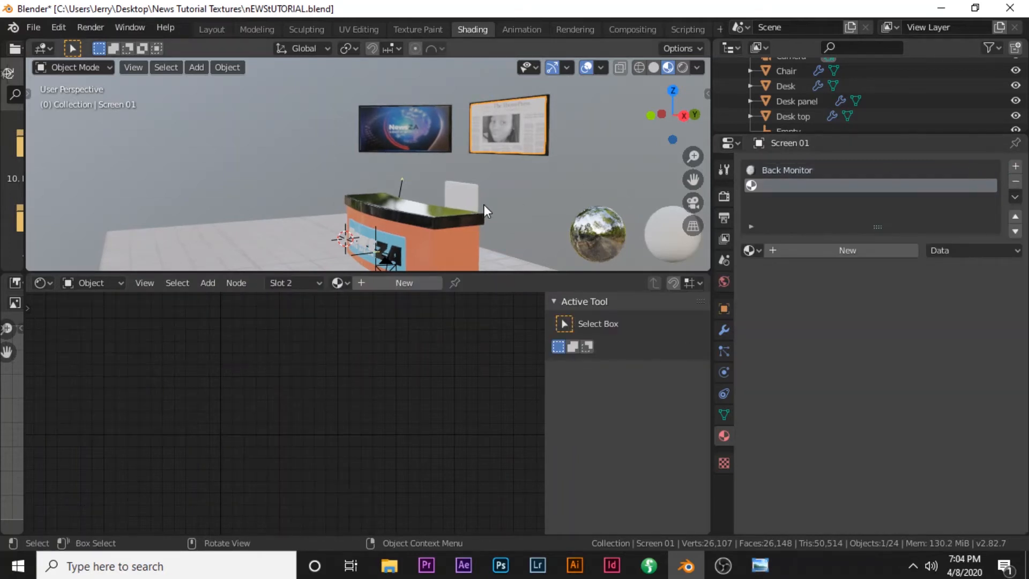
Create a new material in the second slot of Screen 01 and name it Black Matt
left_click(821, 251)
left_click(825, 253)
key("Home")
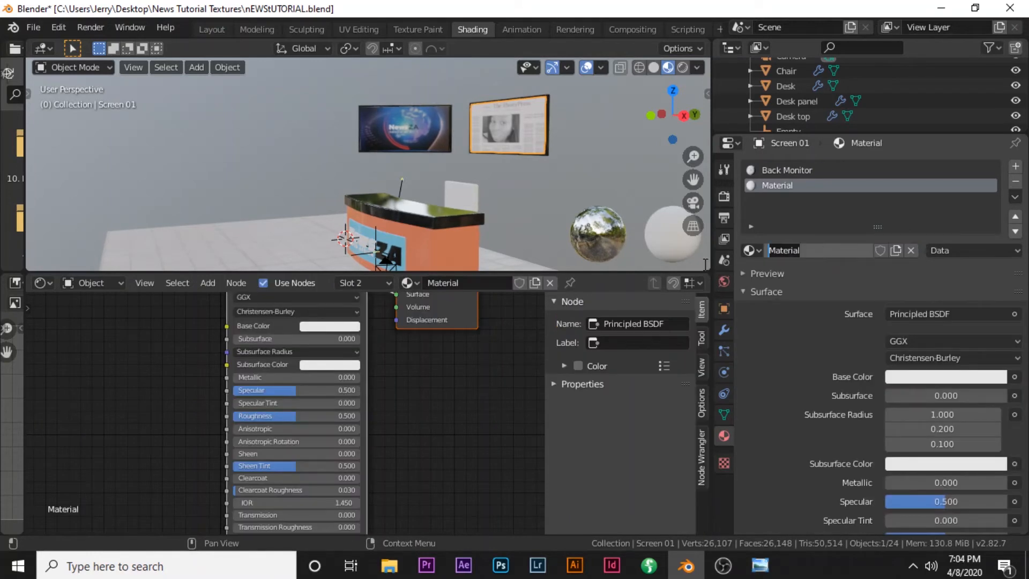
type("B")
type("lack aM")
key("Return")
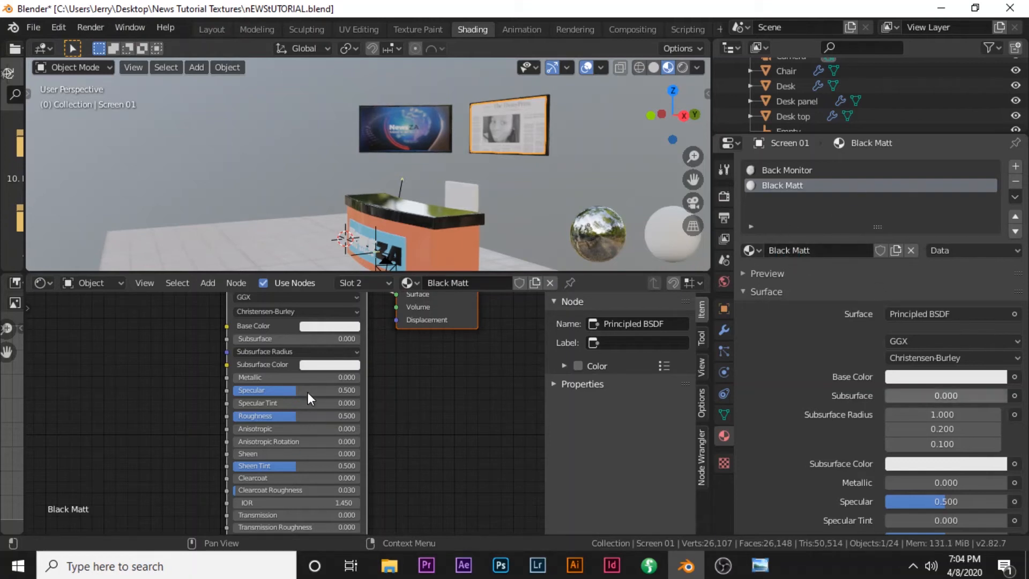
Darken the Base Color of the Black Matt material to near black
scroll(308, 393, "down", 5)
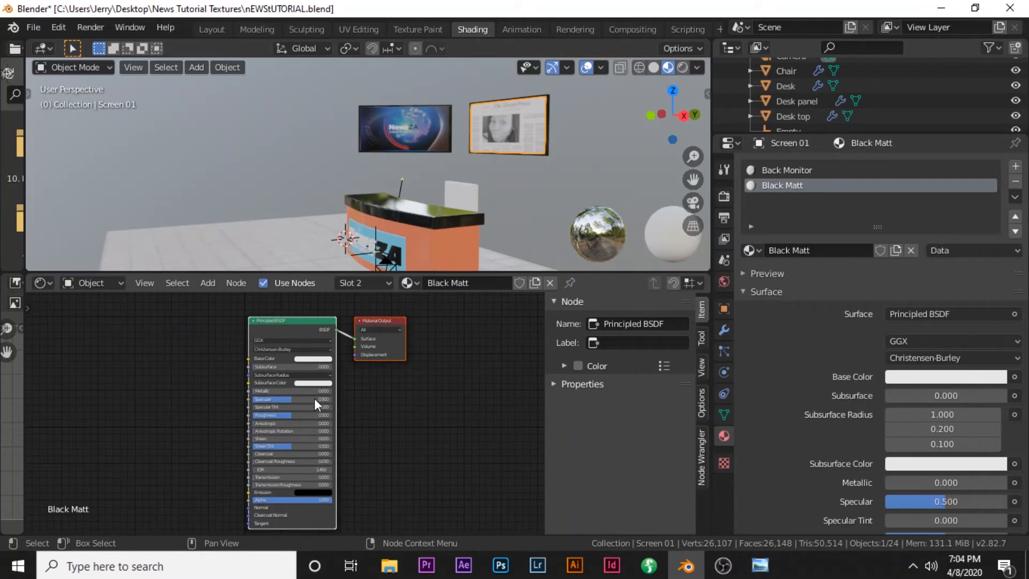
left_click(313, 358)
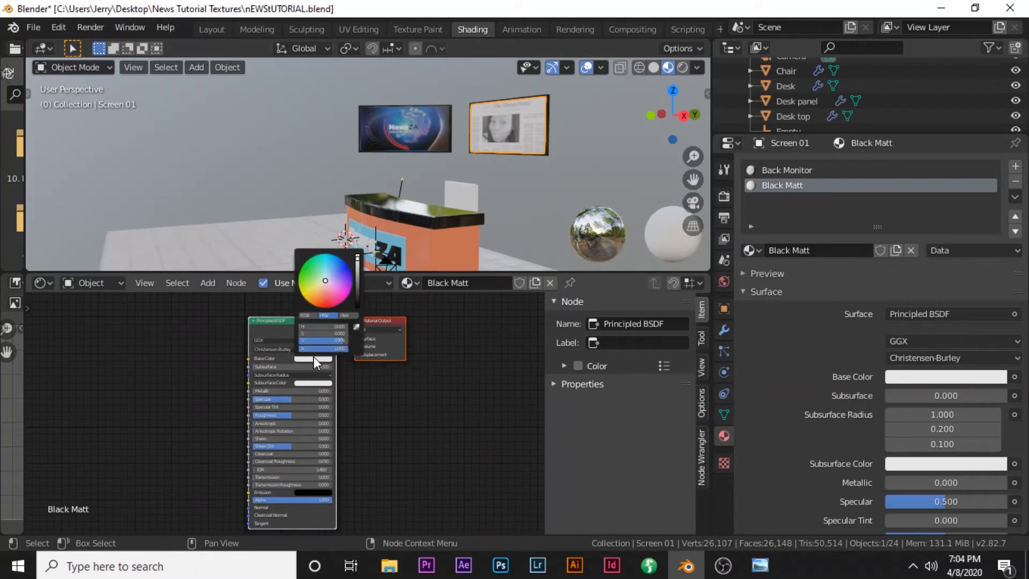
scroll(268, 366, "up", 1)
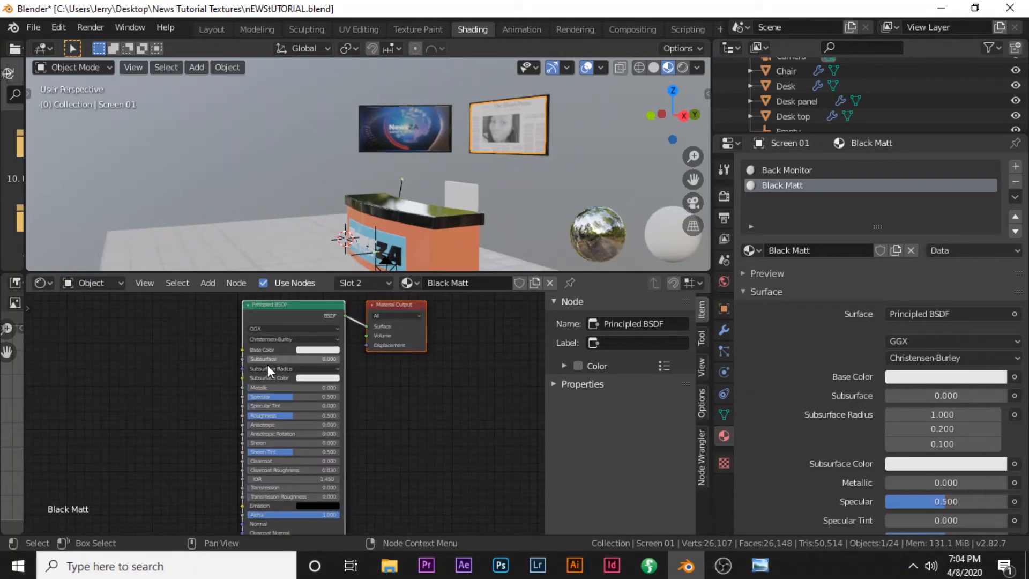
scroll(268, 362, "up", 1)
left_click(321, 331)
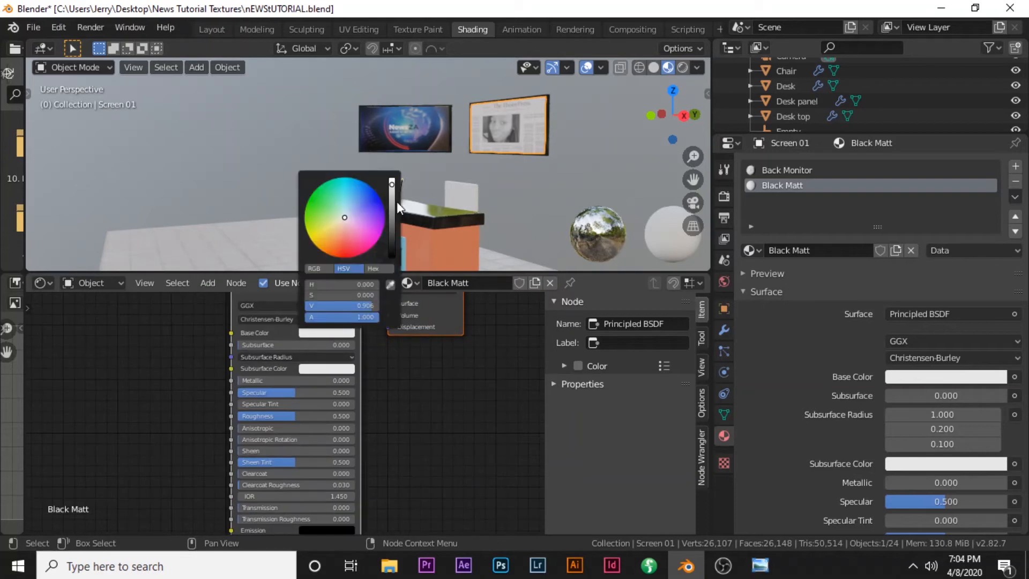
left_click_drag(392, 184, 392, 252)
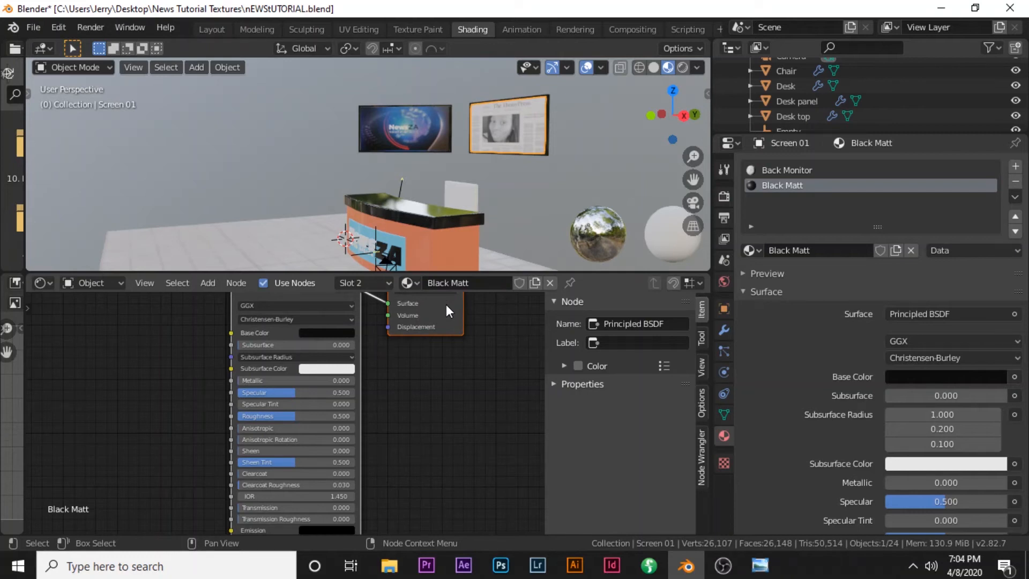
Assign the existing Black Matt material to all faces of the chair
left_click(464, 196)
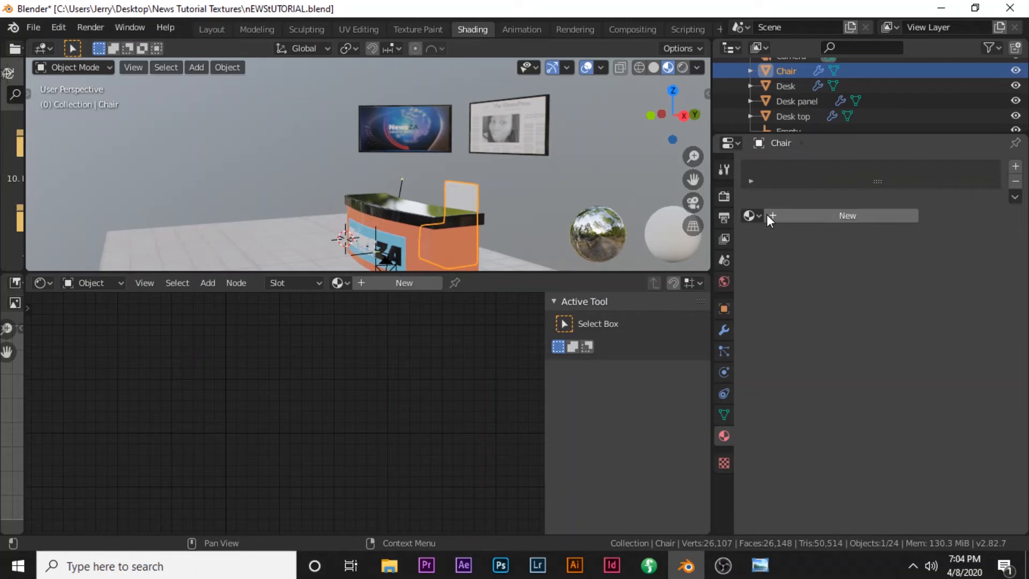
key("Tab")
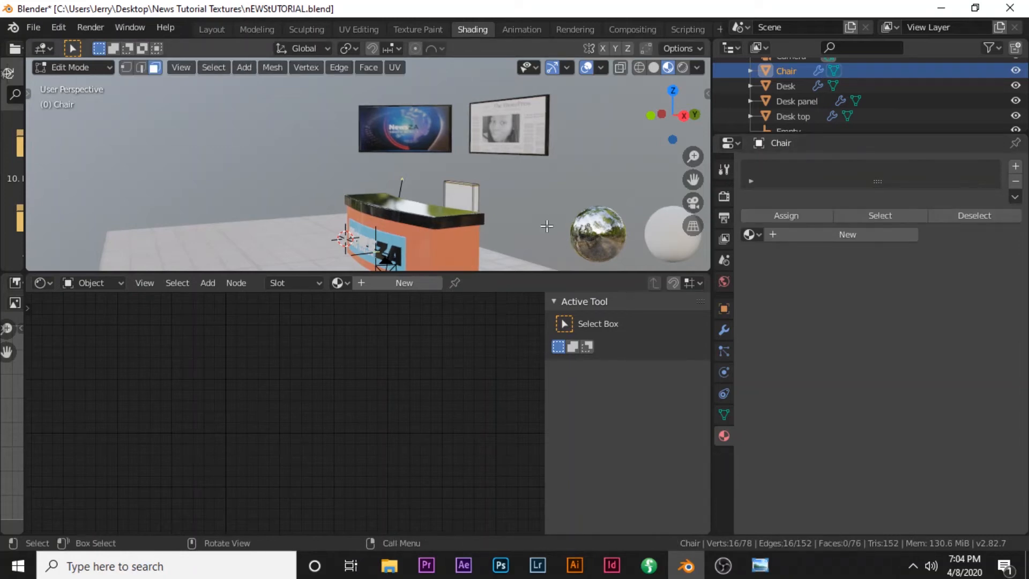
key("a")
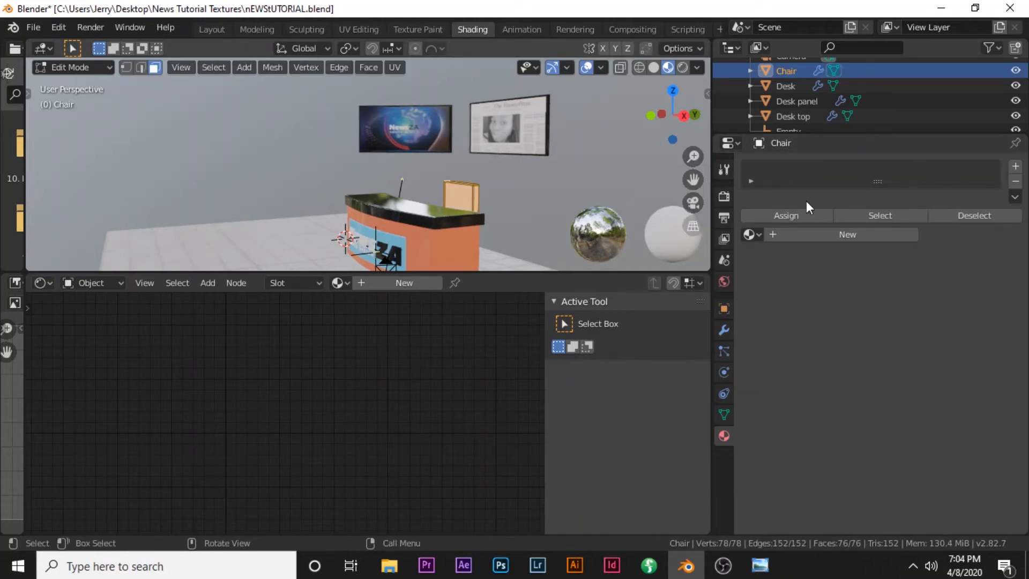
left_click(751, 234)
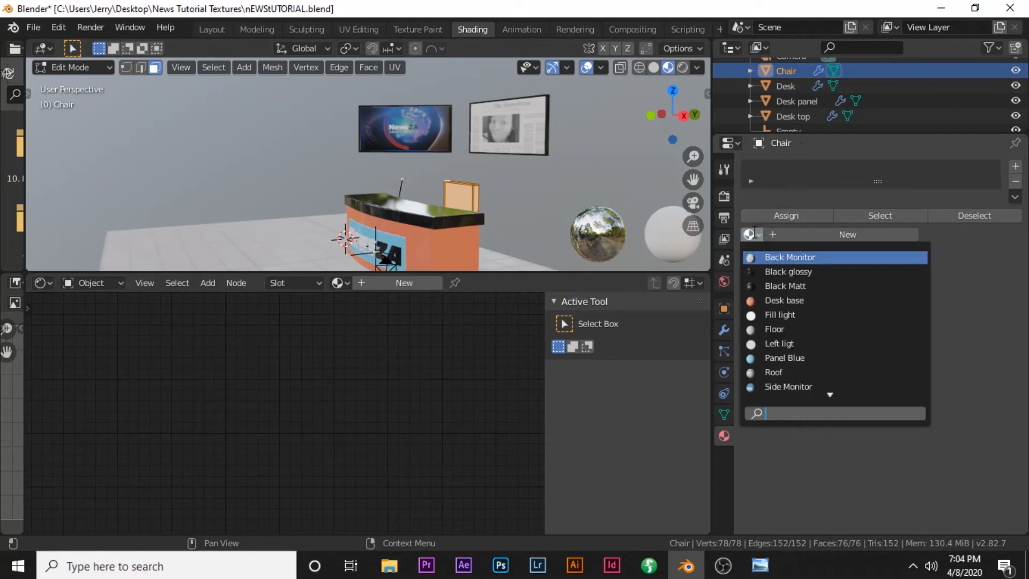
left_click(768, 286)
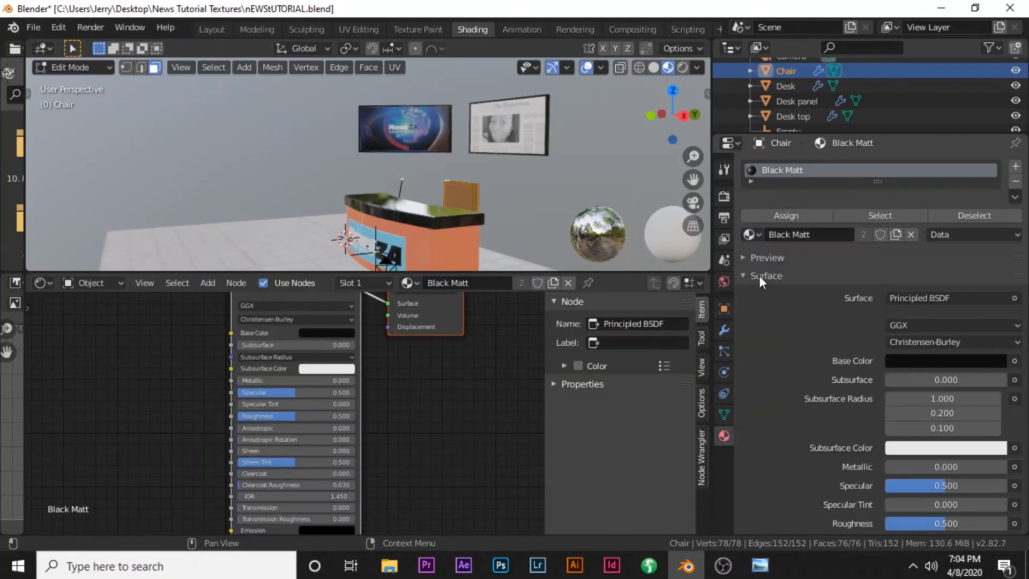
left_click(780, 217)
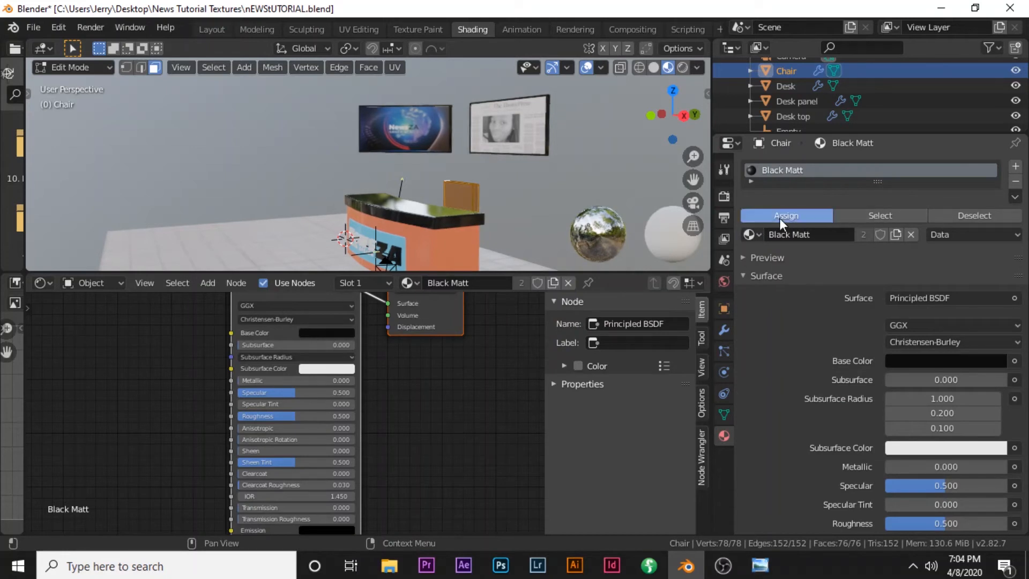
key("Tab")
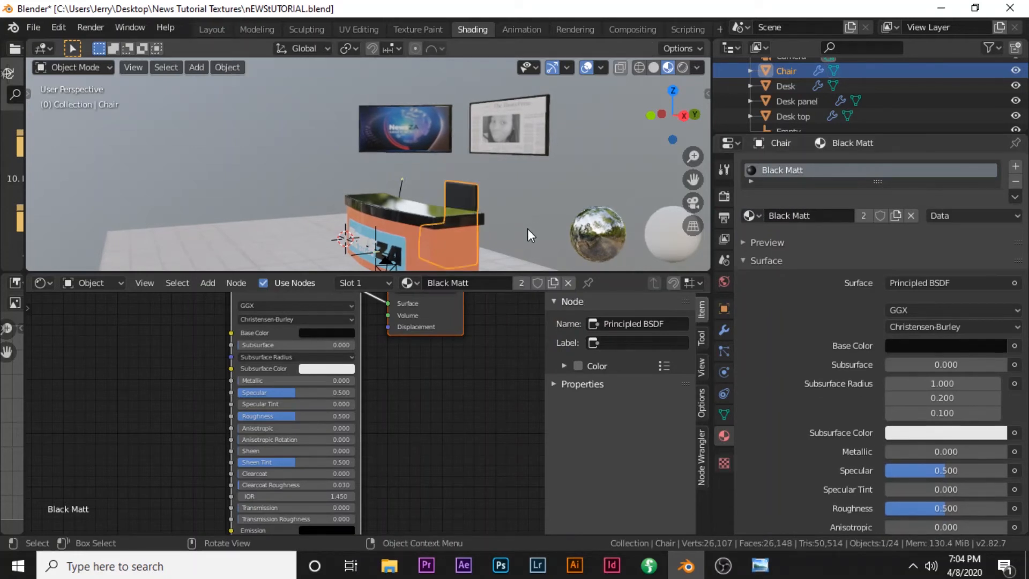
Examine the chair and desk materials from a lower, more distant viewpoint
scroll(492, 236, "up", 3)
middle_click_drag(508, 245, 521, 211)
scroll(522, 209, "down", 3)
scroll(522, 214, "down", 2)
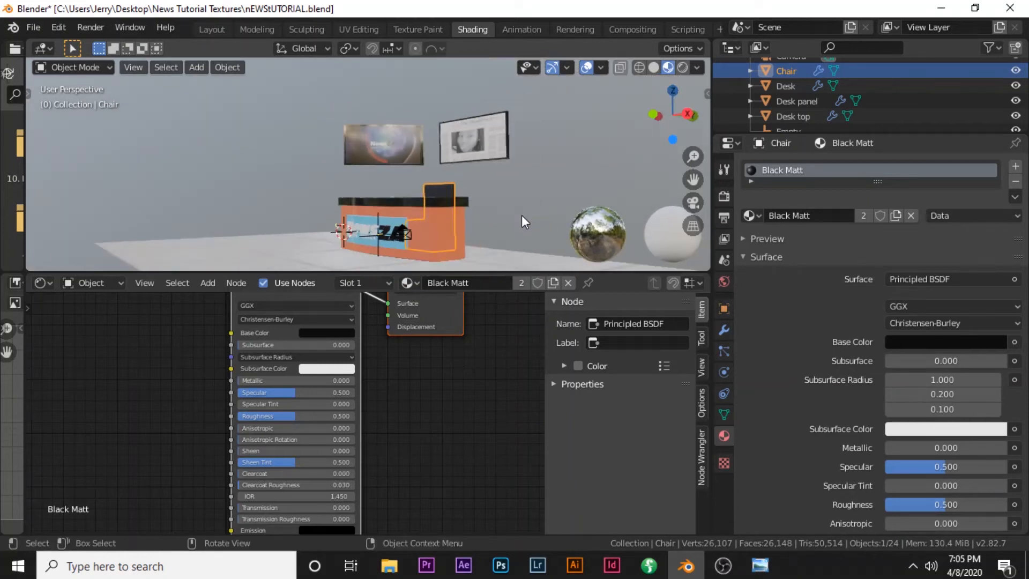
scroll(522, 214, "down", 2)
mouse_move(522, 215)
middle_mouse_down()
mouse_move(545, 214)
mouse_move(525, 216)
middle_mouse_up()
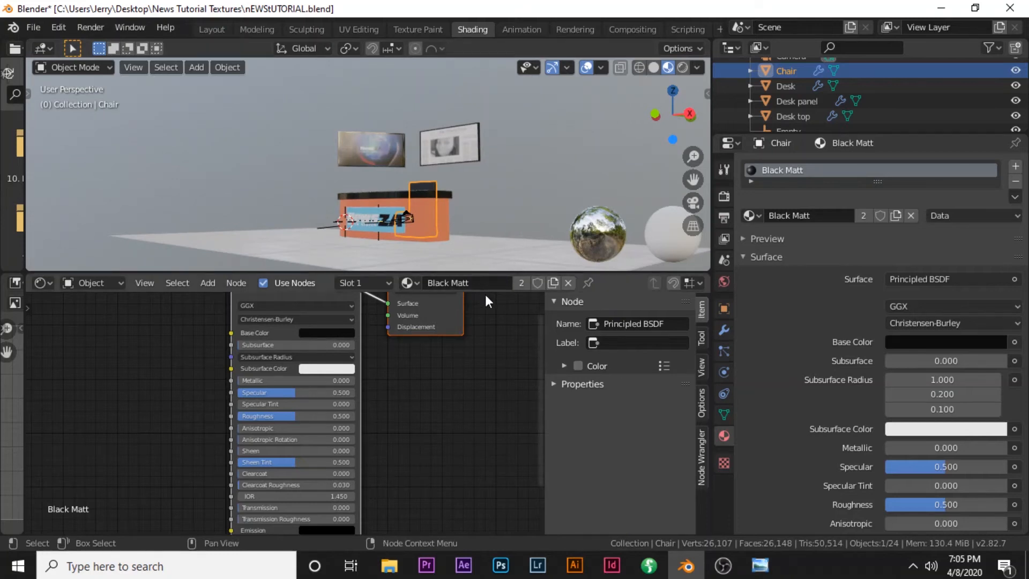
Enlarge the node editor area, switch to the Modeling workspace and bring the whole studio set into view
left_click_drag(488, 271, 489, 304)
left_click_drag(329, 103, 285, 38)
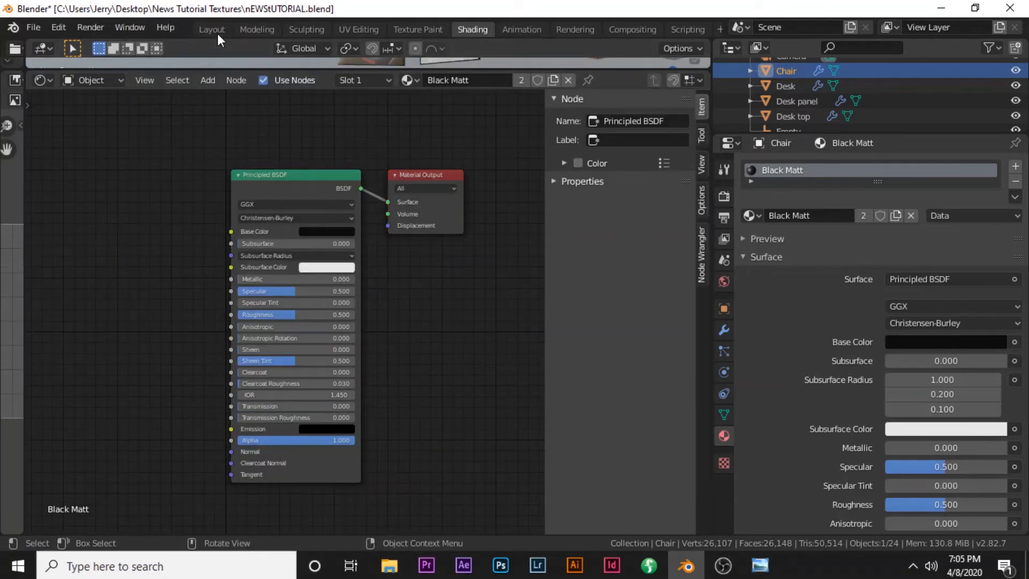
left_click(255, 27)
scroll(383, 229, "down", 4)
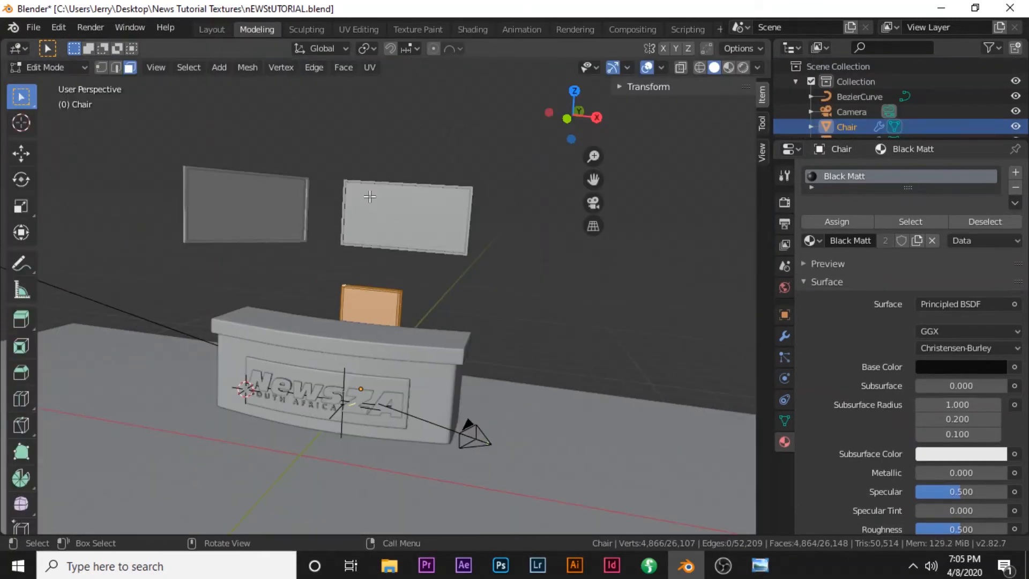
scroll(384, 229, "down", 2)
middle_click_drag(484, 278, 670, 284)
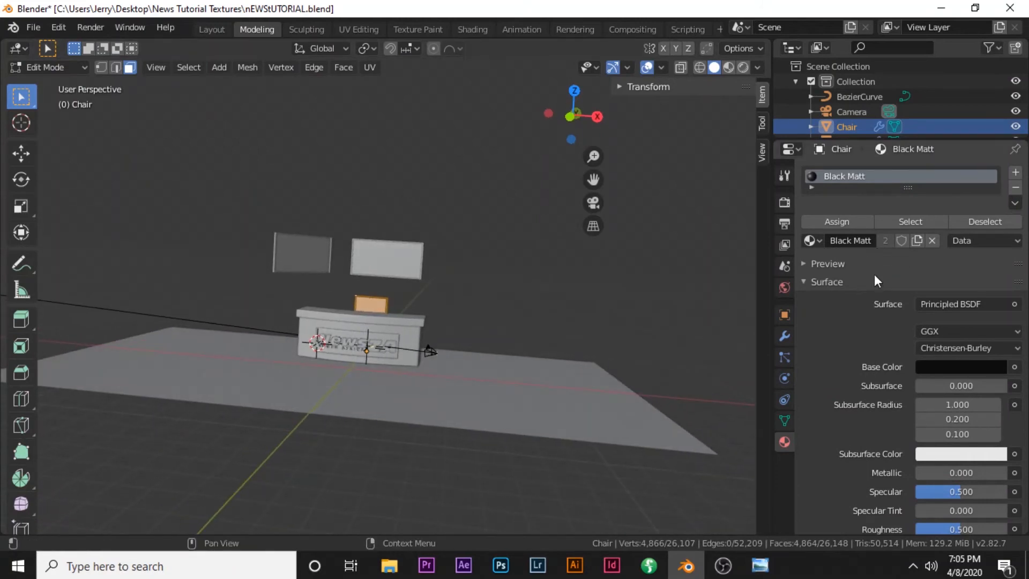
Enlarge the outliner and unhide the Plane, Plane.001, Roof and Walls objects
left_click_drag(879, 137, 879, 382)
scroll(877, 310, "down", 1)
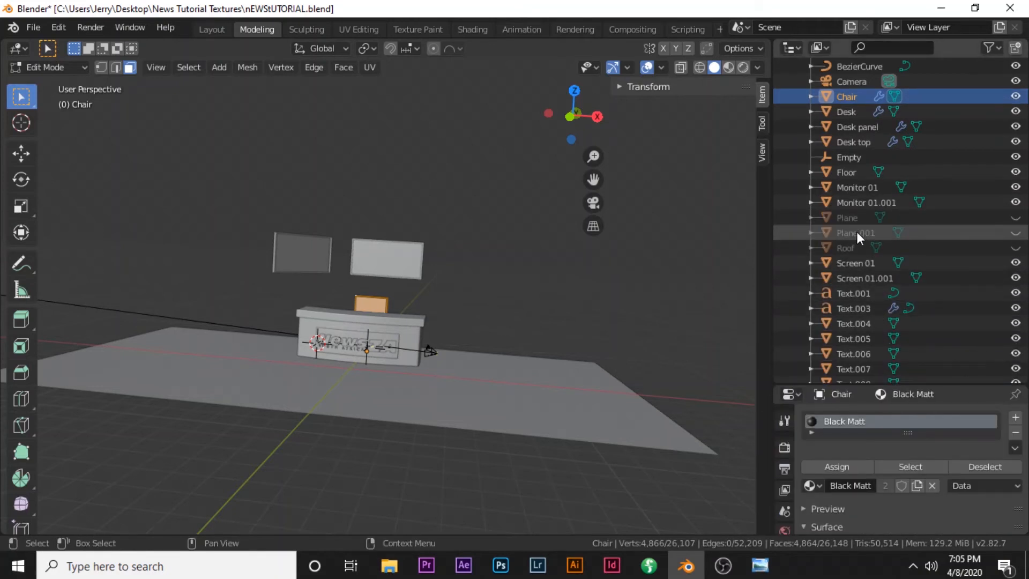
left_click(1016, 218)
left_click(1015, 232)
left_click(1016, 247)
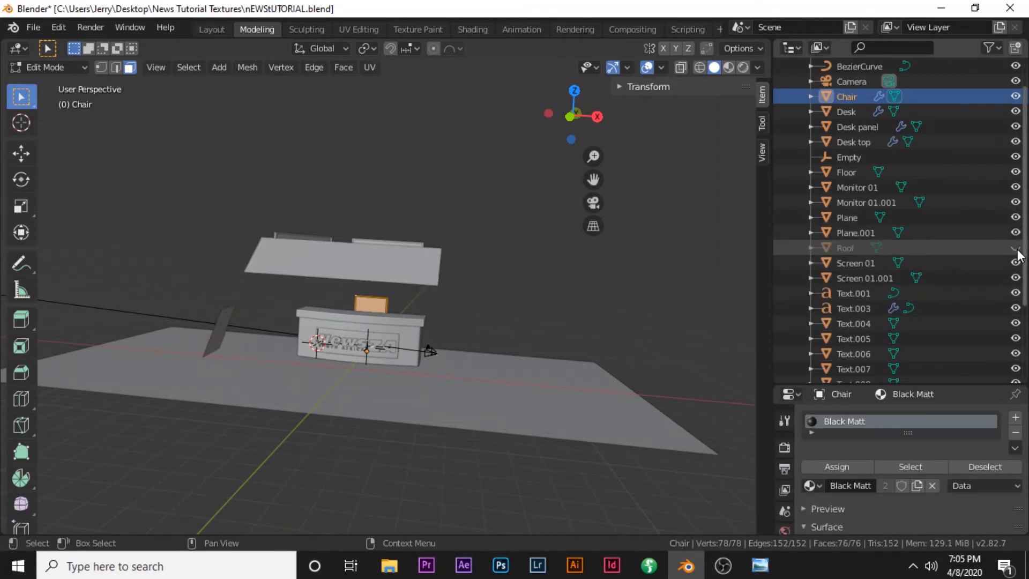
scroll(1018, 255, "down", 4)
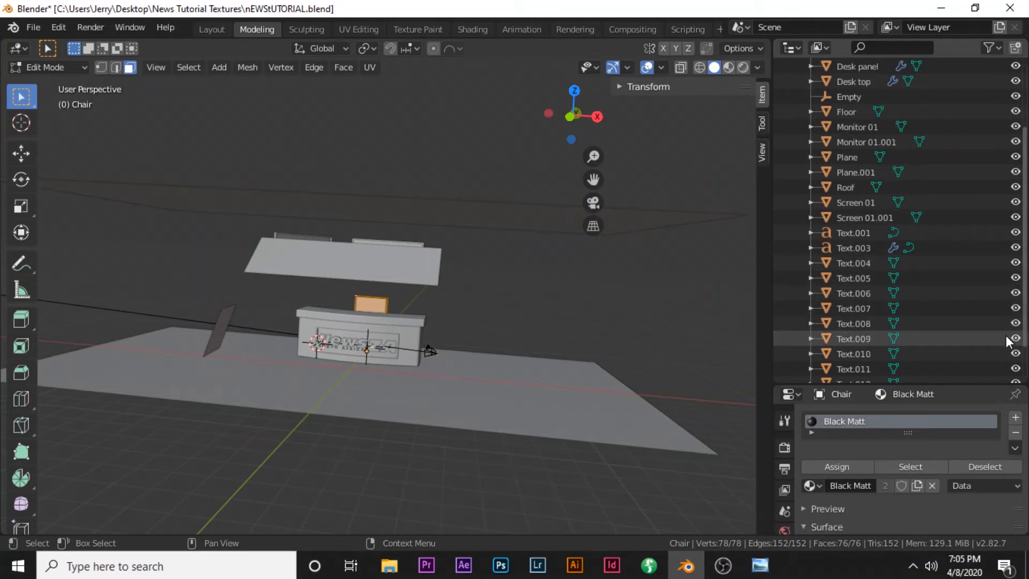
left_click(1016, 369)
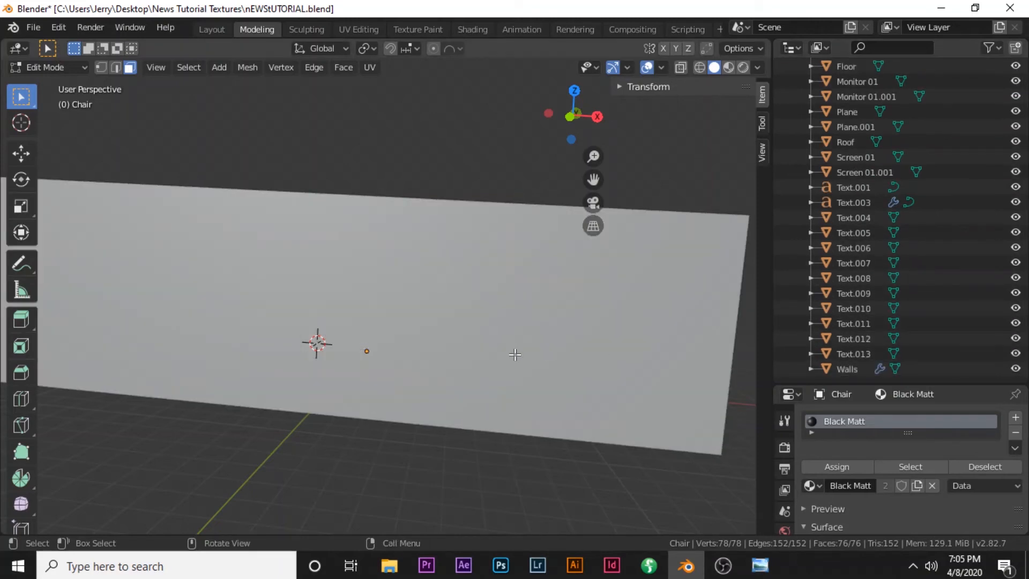
Preview the scene through the camera in Rendered shading and return the chair to Object Mode
key("KP_0")
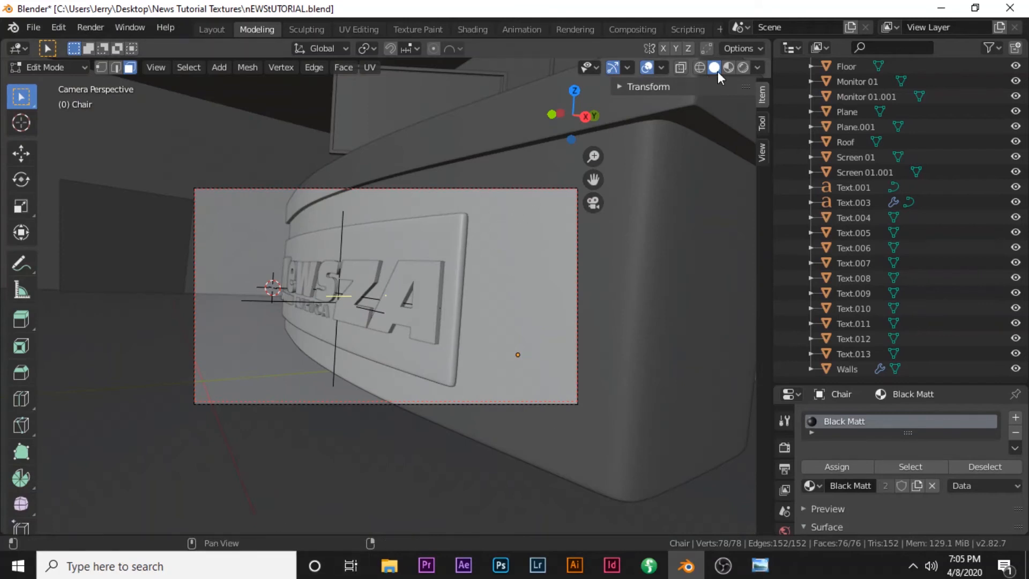
left_click(743, 67)
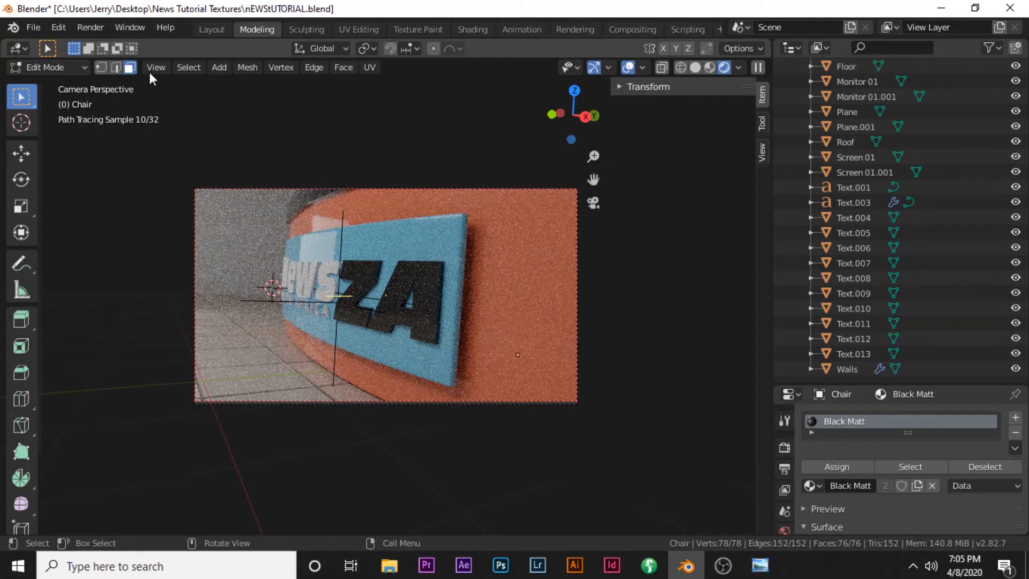
key("Tab")
Select the camera and move it upward about 2.9 m toward the wall monitors
left_click(246, 189)
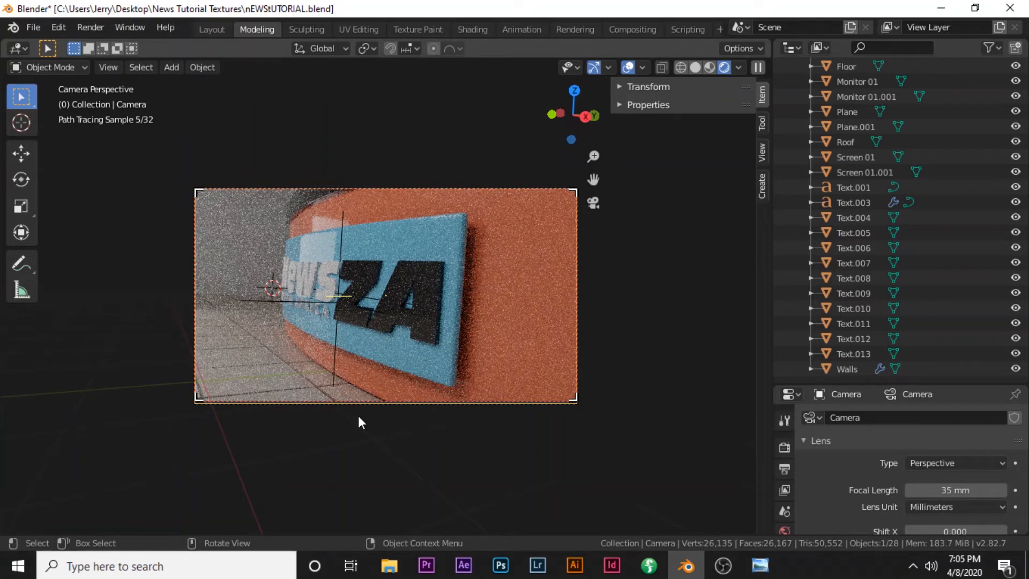
key("g")
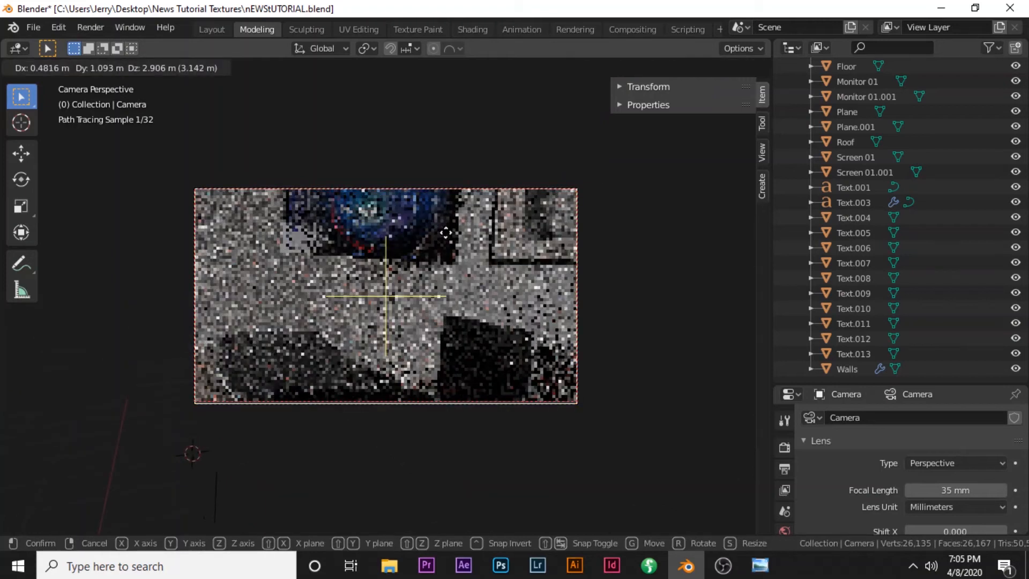
left_click(449, 232)
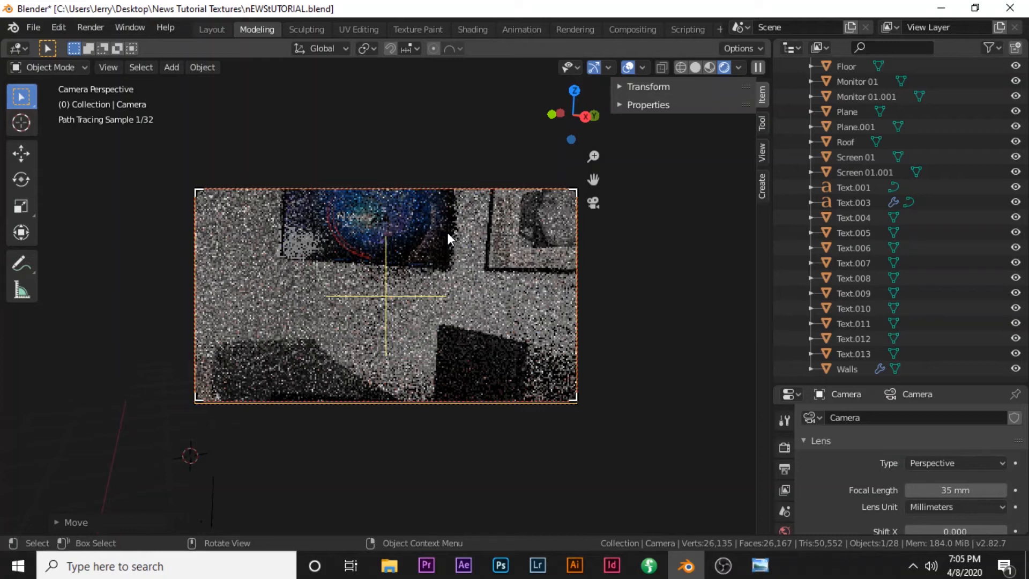
In a wireframe top view, move the camera about -1.8 m in X and -1.8 m in Y, and check its framing
key("KP_7")
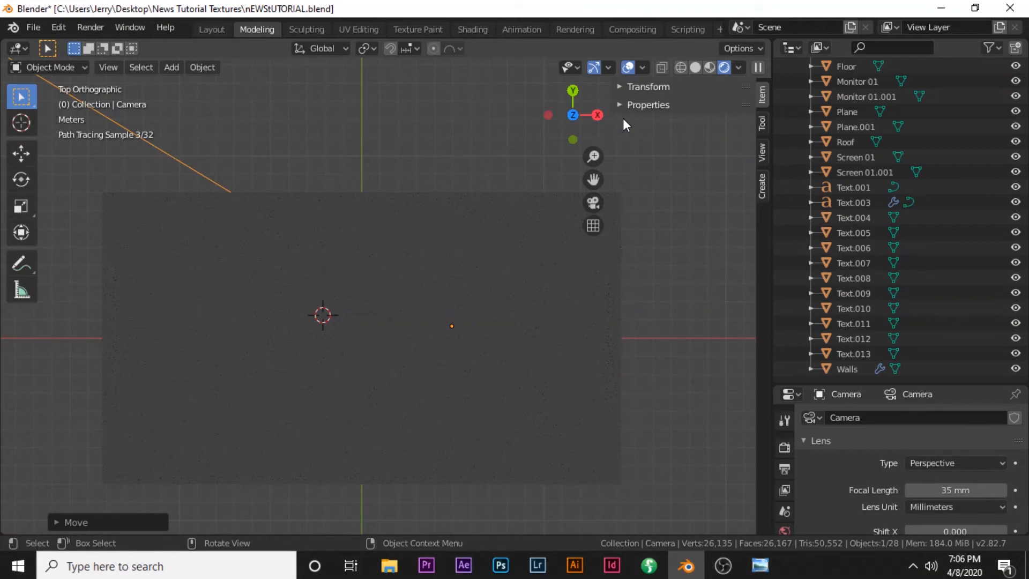
key("g")
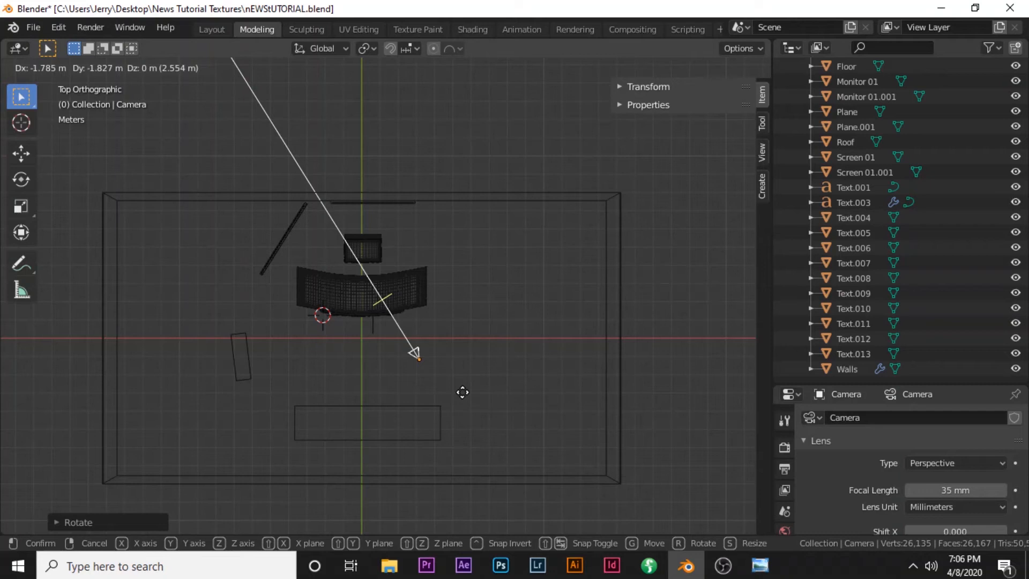
left_click(462, 392)
key("KP_0")
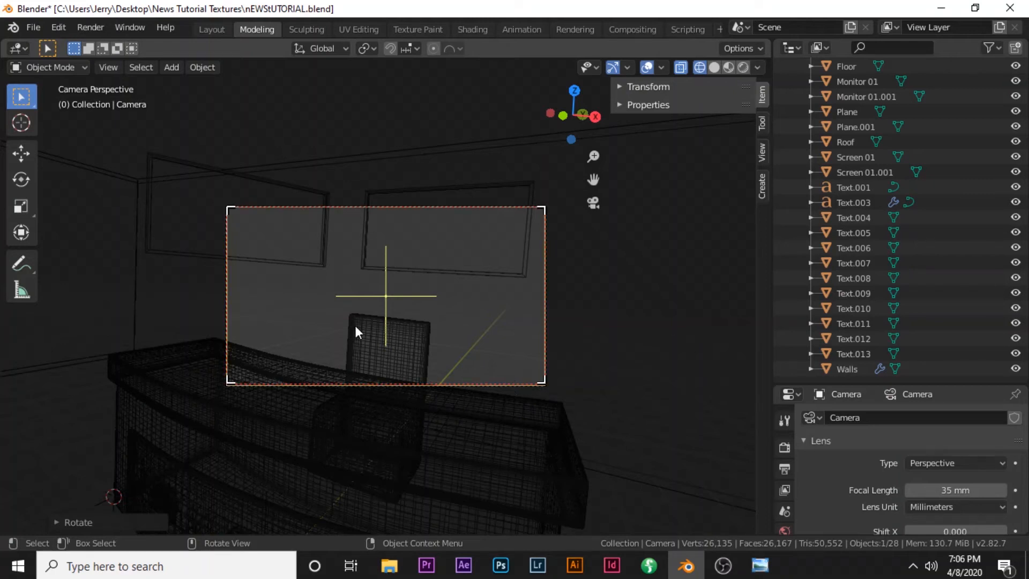
Move the camera from the top view farther back from the desk, near the front wall, and check the camera view
key("KP_7")
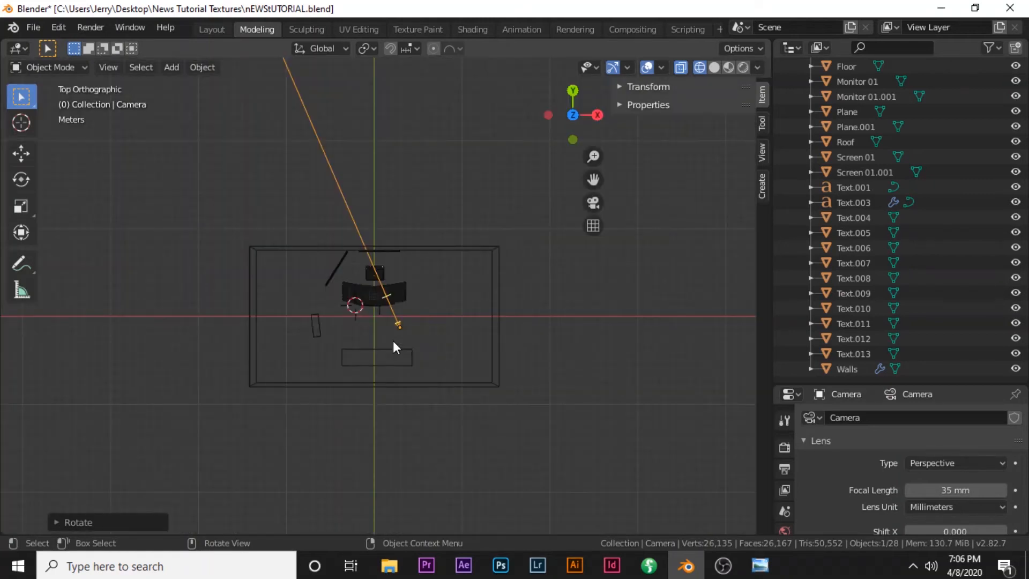
key("g")
left_click(400, 394)
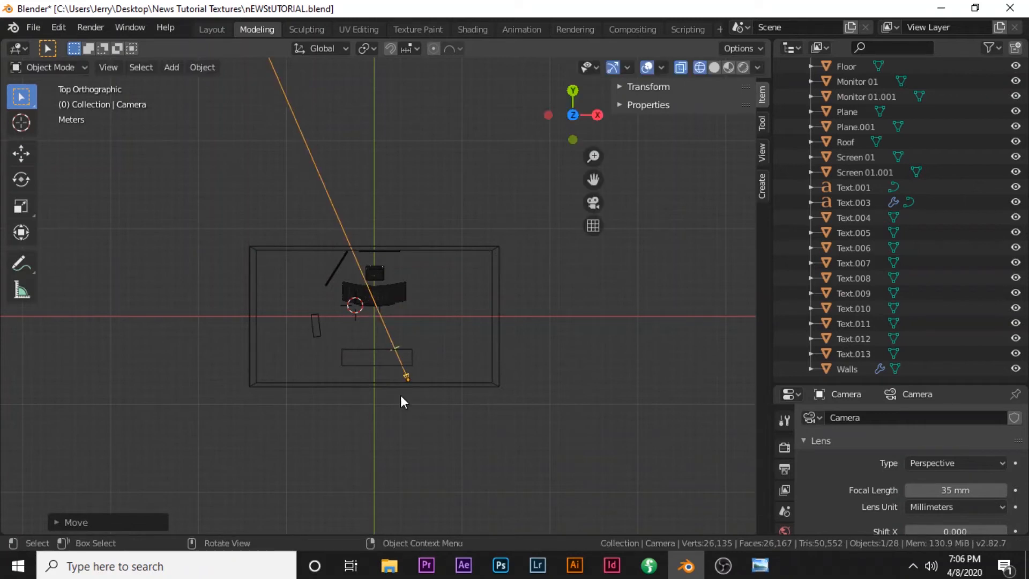
key("KP_5")
key("KP_0")
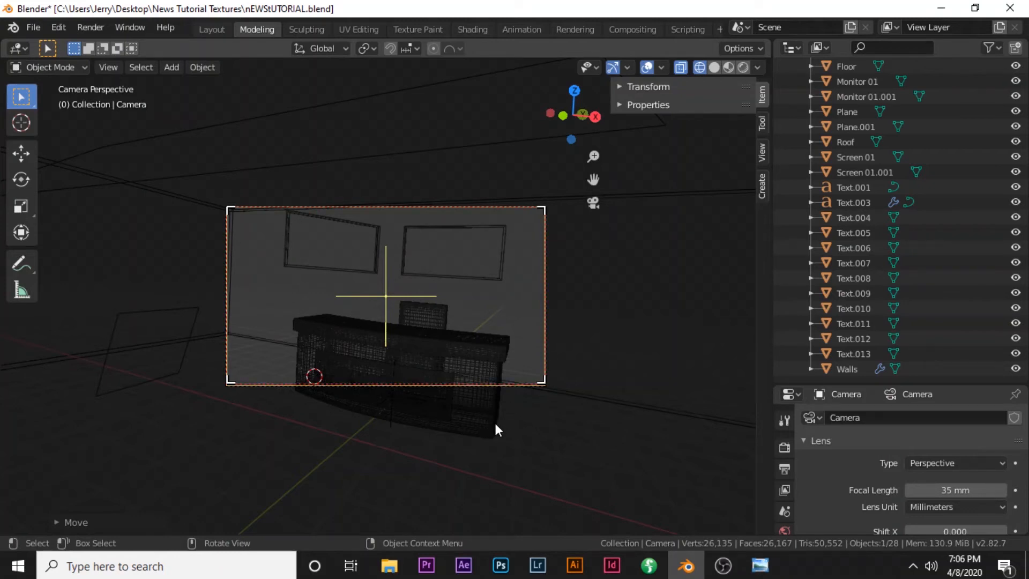
Rotate the camera freely toward the desk and monitors, then level it by about 6° around the global Y axis
key("r")
key("r")
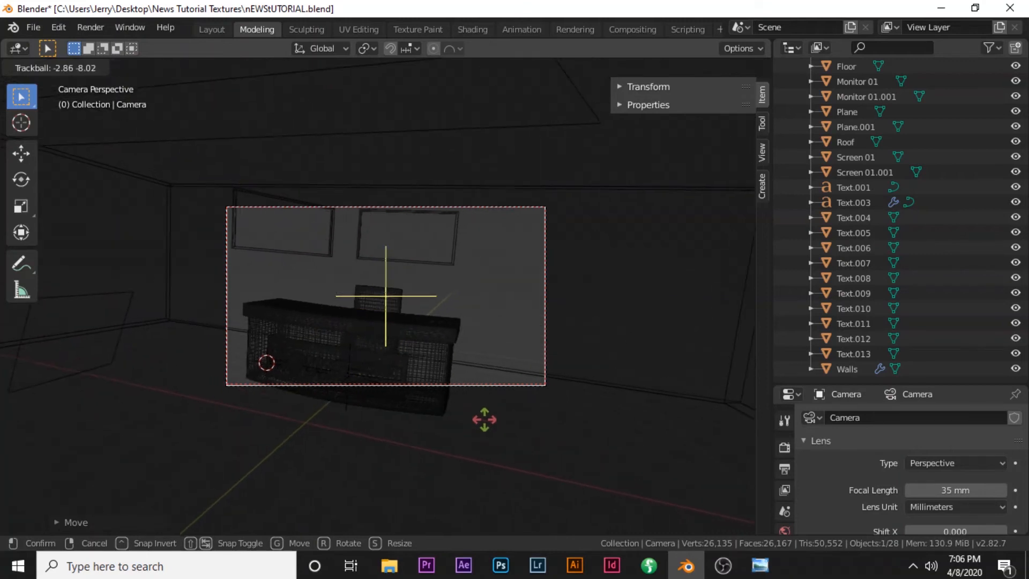
left_click(481, 426)
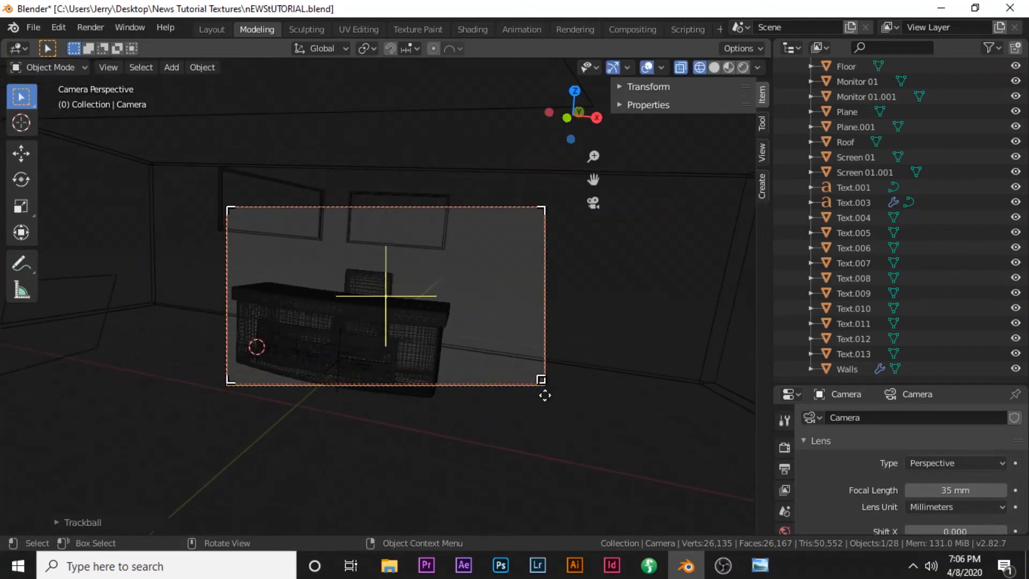
key("r")
key("z")
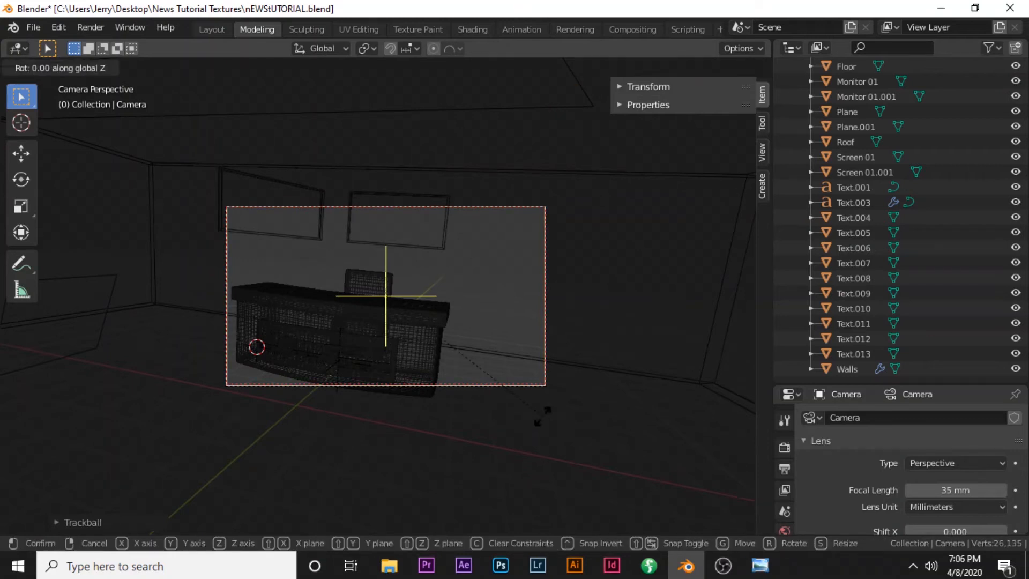
left_click(538, 416)
key("r")
key("y")
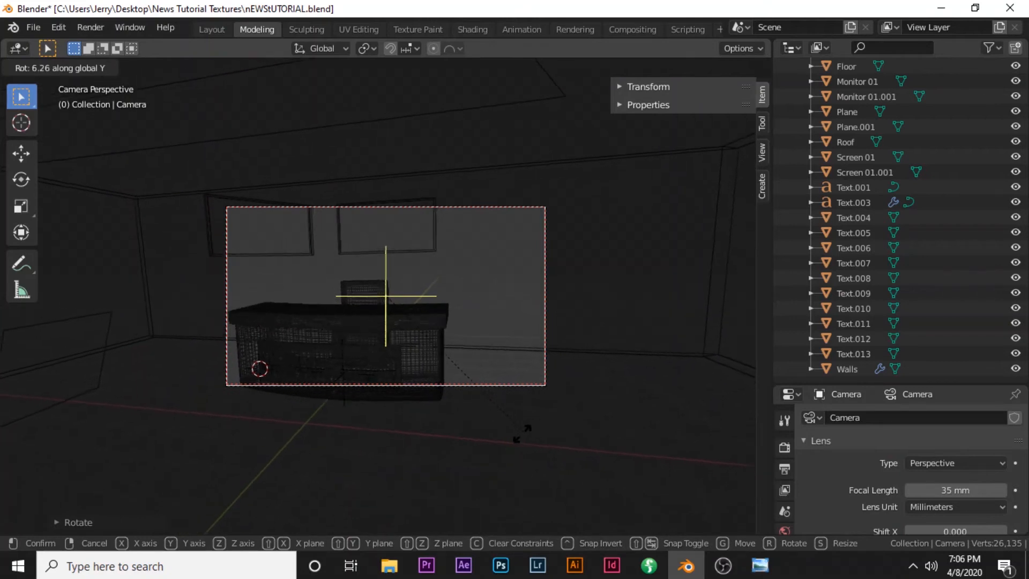
left_click(522, 433)
Move the camera about -1.1 m in X to centre the desk in frame, and preview the framing in Rendered shading
key("g")
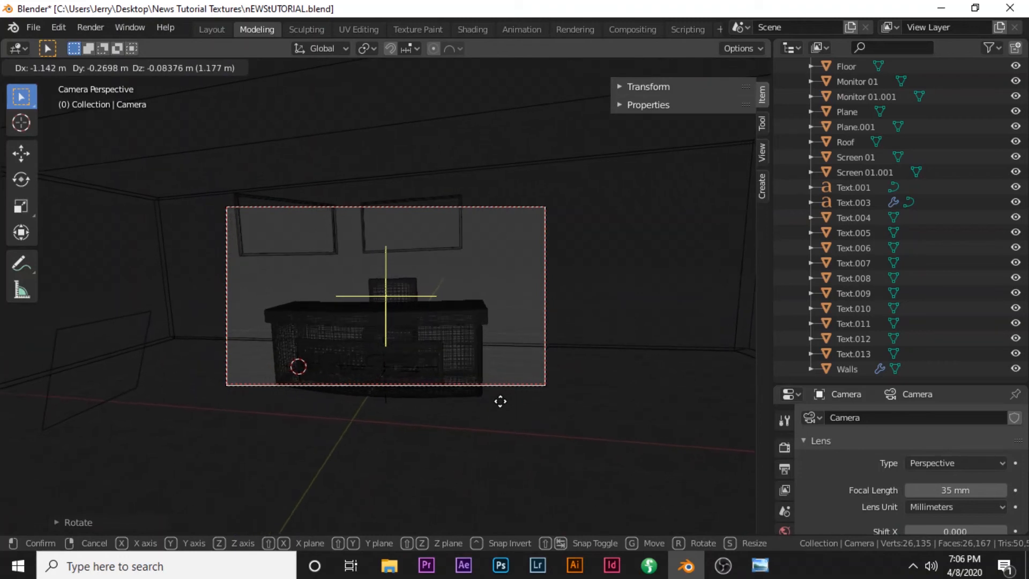
left_click(501, 408)
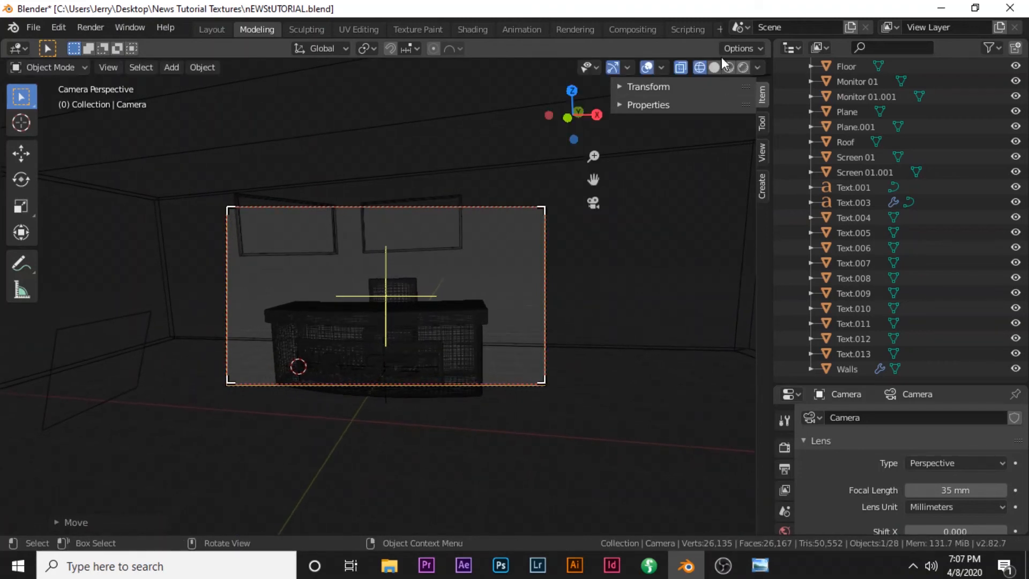
left_click(743, 68)
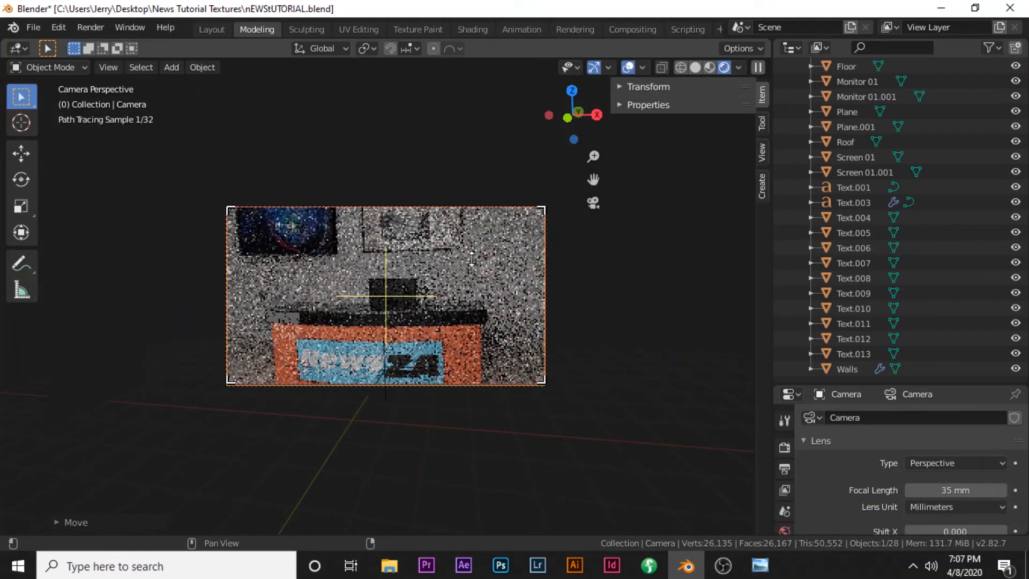
scroll(471, 332, "up", 1)
scroll(472, 330, "up", 3)
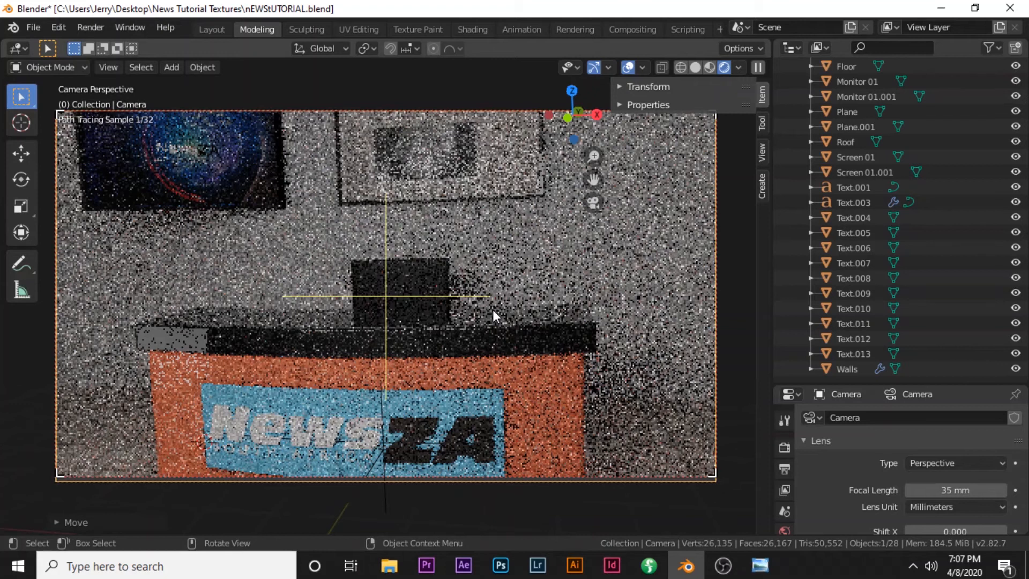
scroll(493, 310, "down", 1)
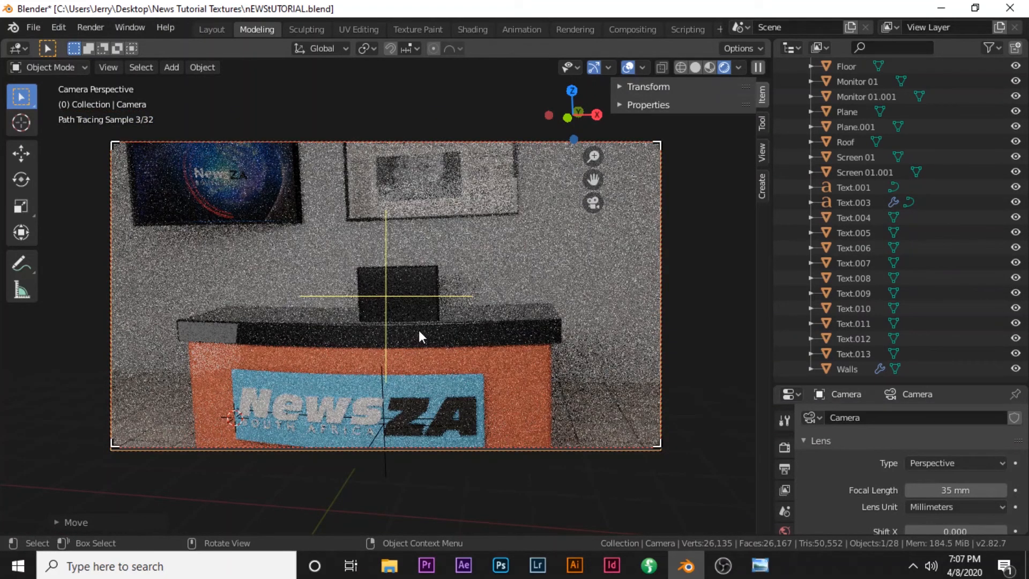
key("g")
key("y")
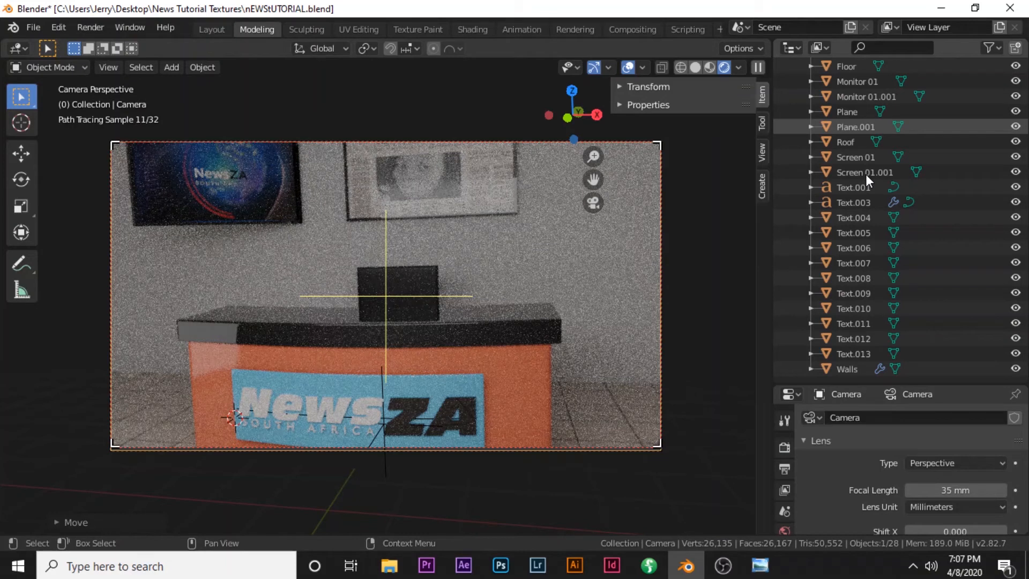
scroll(889, 178, "up", 5)
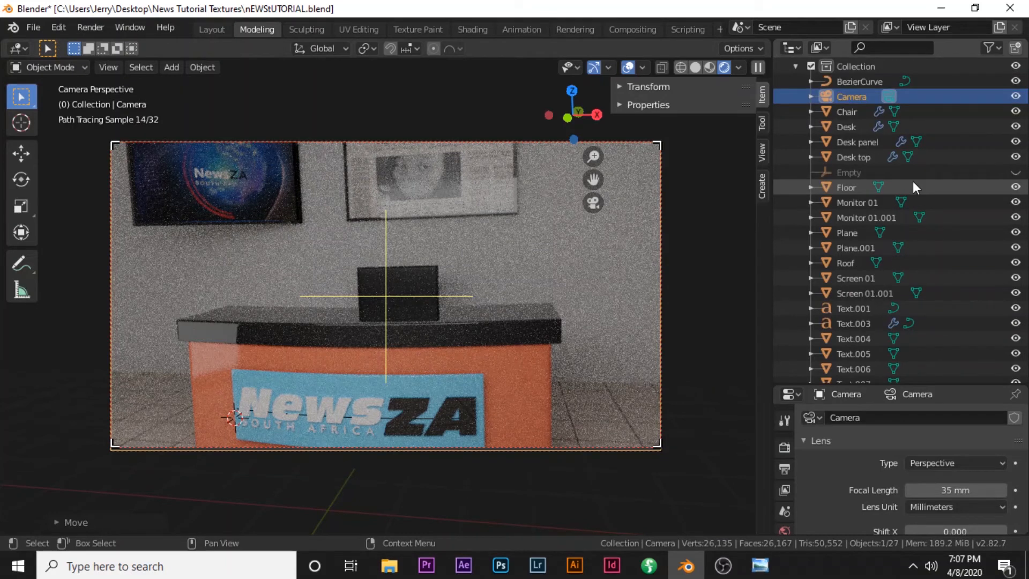
key("g")
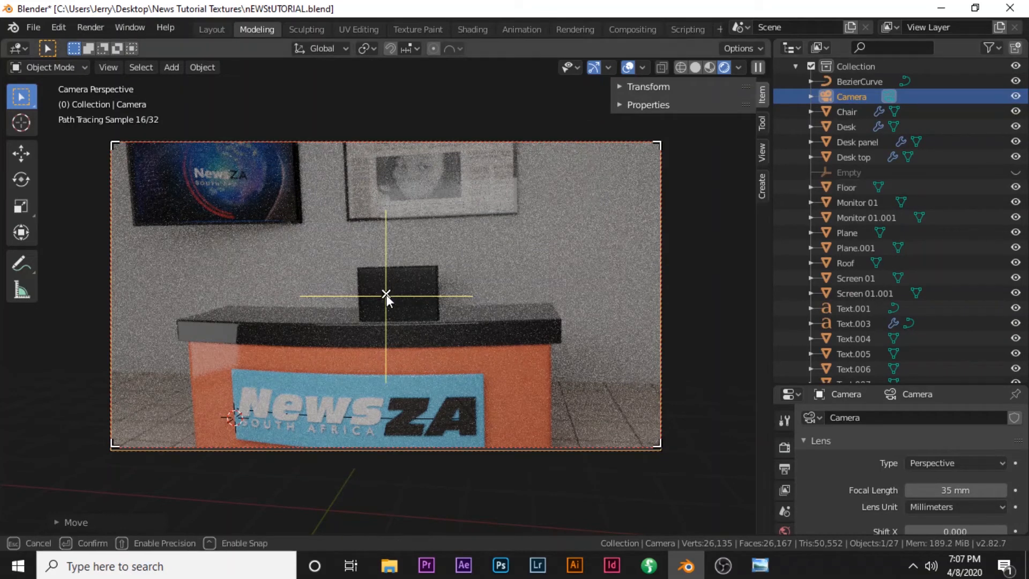
key("Escape")
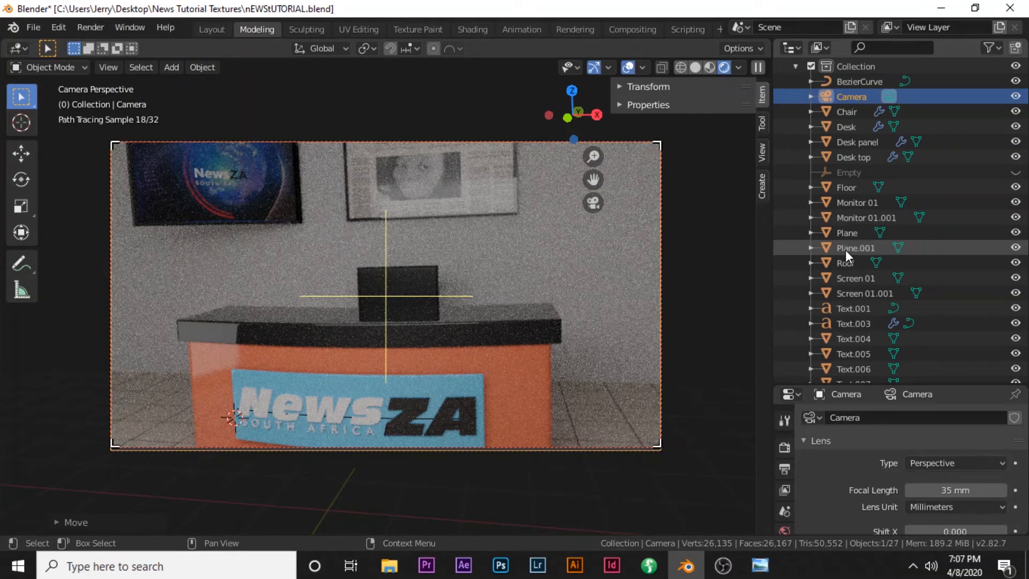
Switch the viewport to Material Preview shading and raise the camera about 0.3 m to bring the wall monitors into frame
left_click(695, 67)
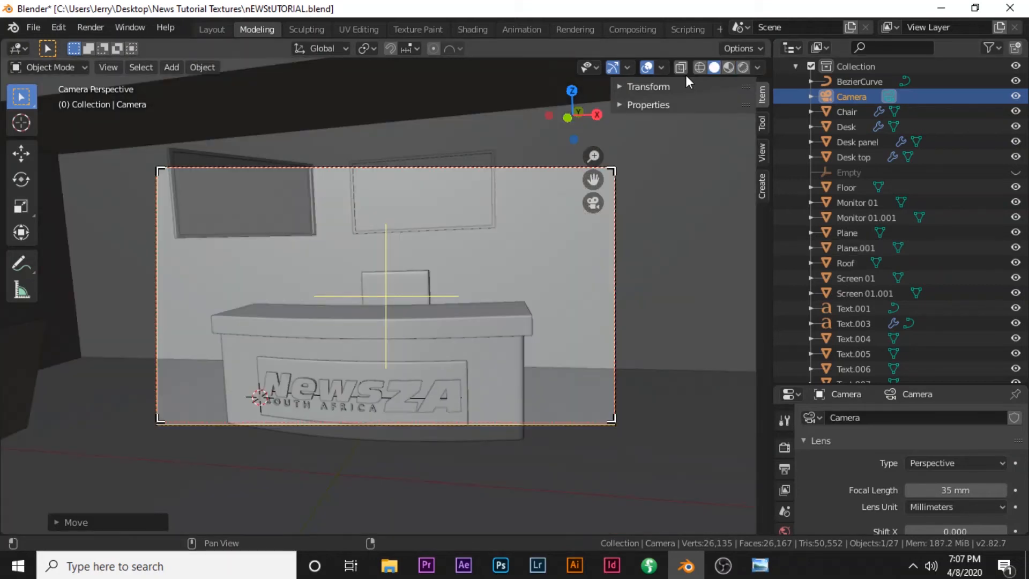
scroll(684, 121, "down", 2)
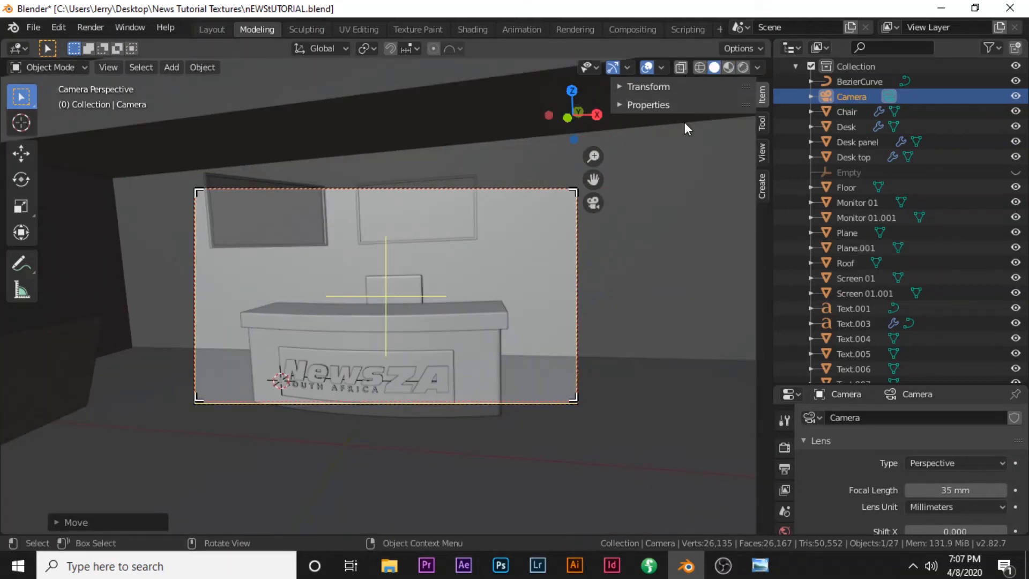
left_click(726, 67)
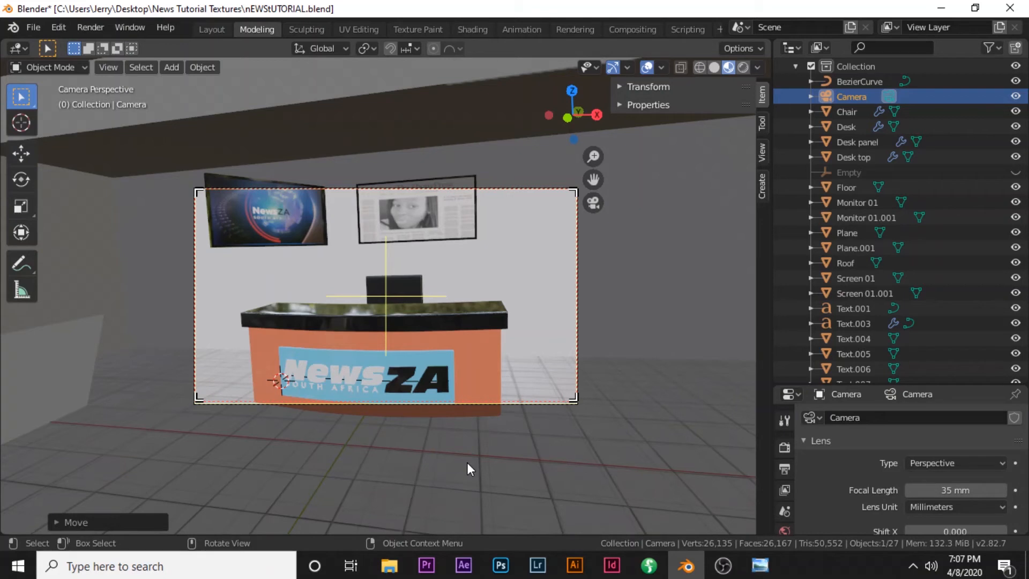
key("g")
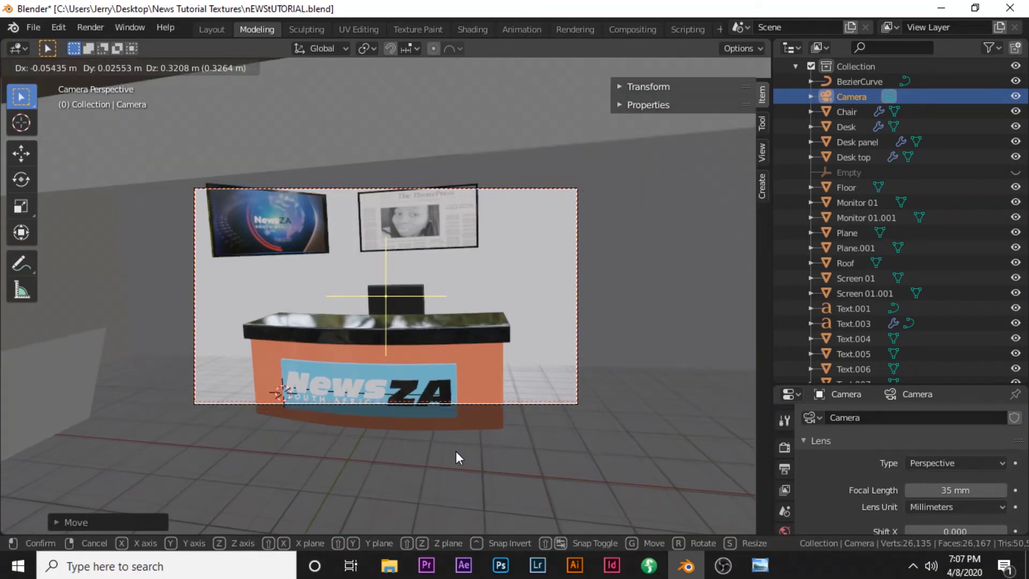
left_click(456, 451)
scroll(456, 451, "up", 1)
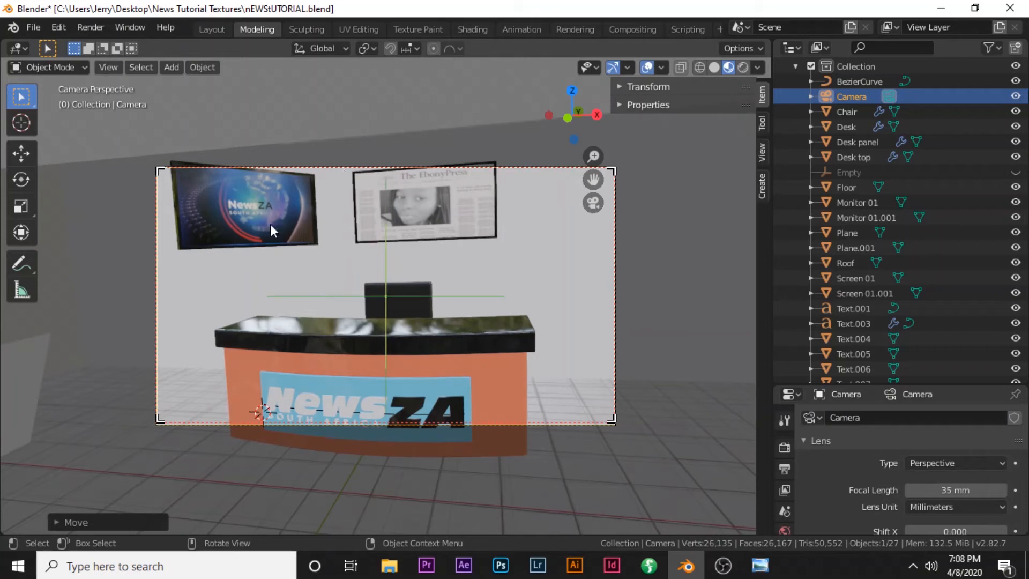
left_click_drag(388, 296, 537, 268)
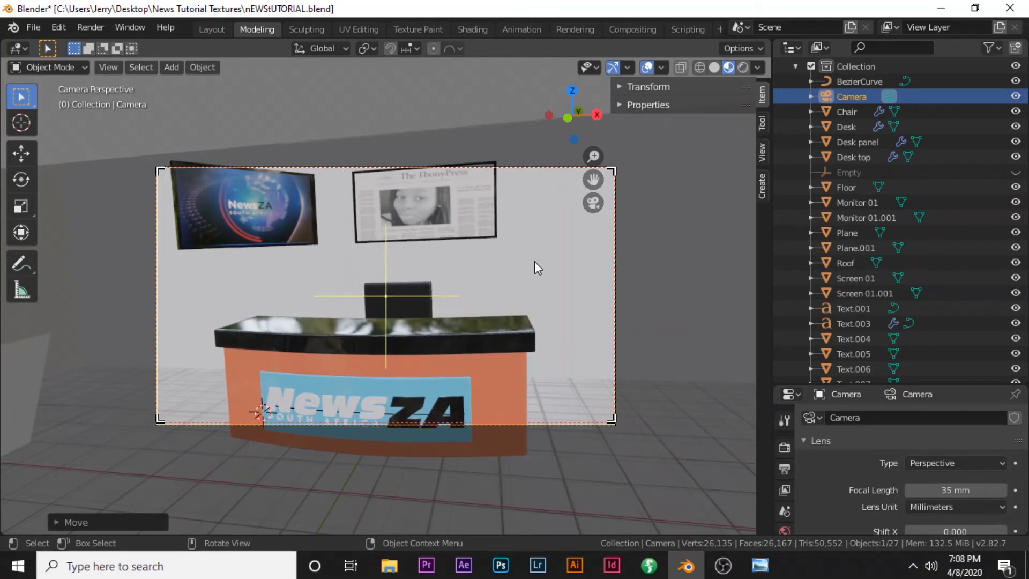
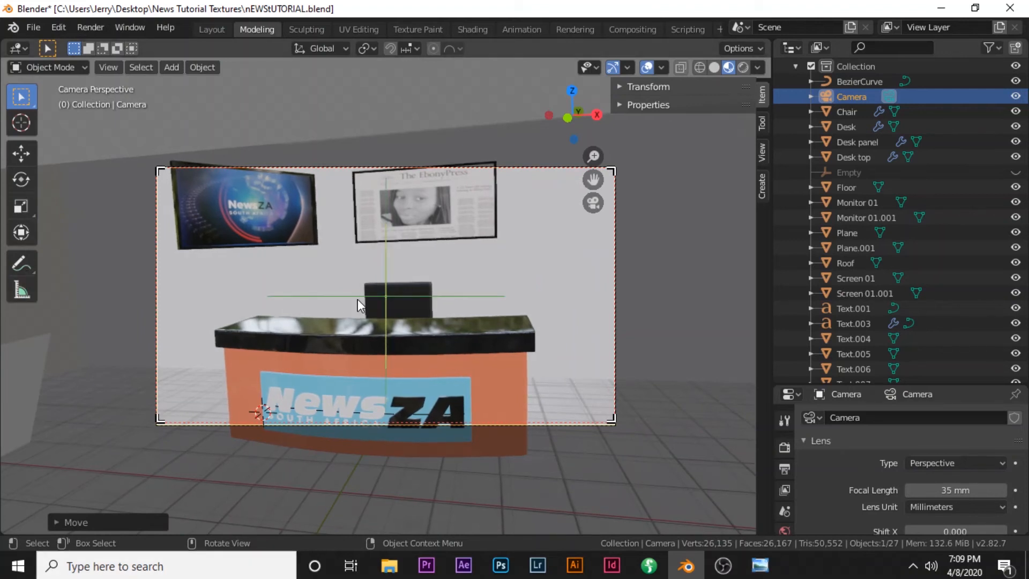
scroll(568, 201, "up", 1)
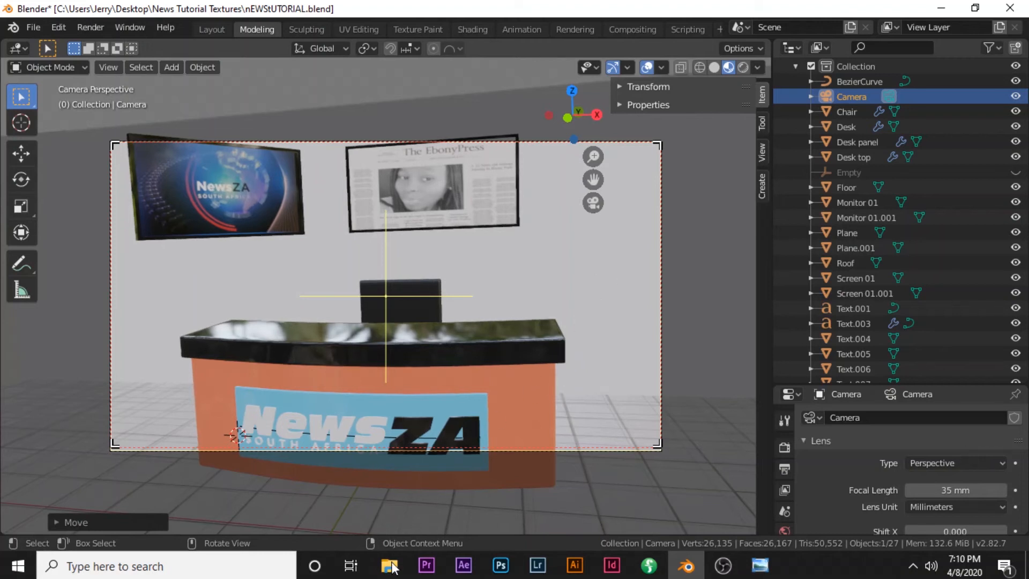
Switch to File Explorer and examine the reference studio render TiltBack.png, including its chair, monitor stand and striped wall
mouse_move(383, 563)
left_click(343, 532)
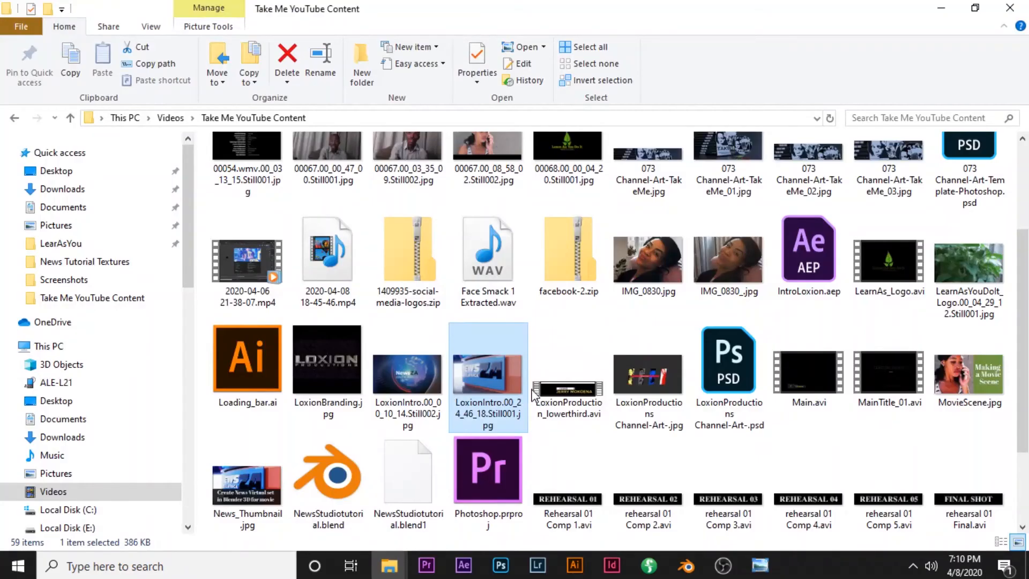
scroll(667, 321, "down", 1)
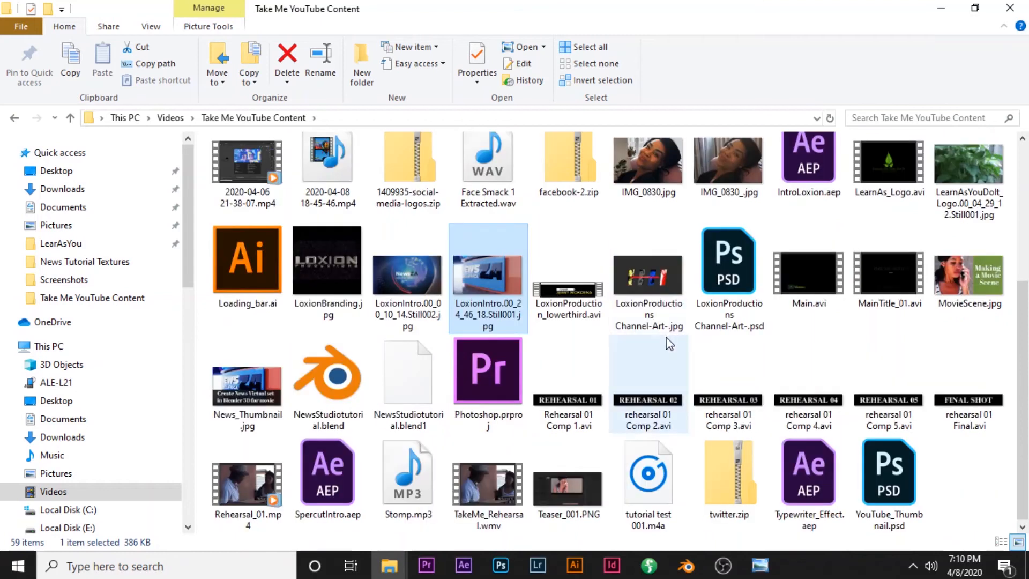
scroll(617, 402, "up", 1)
scroll(603, 429, "down", 1)
scroll(603, 429, "up", 3)
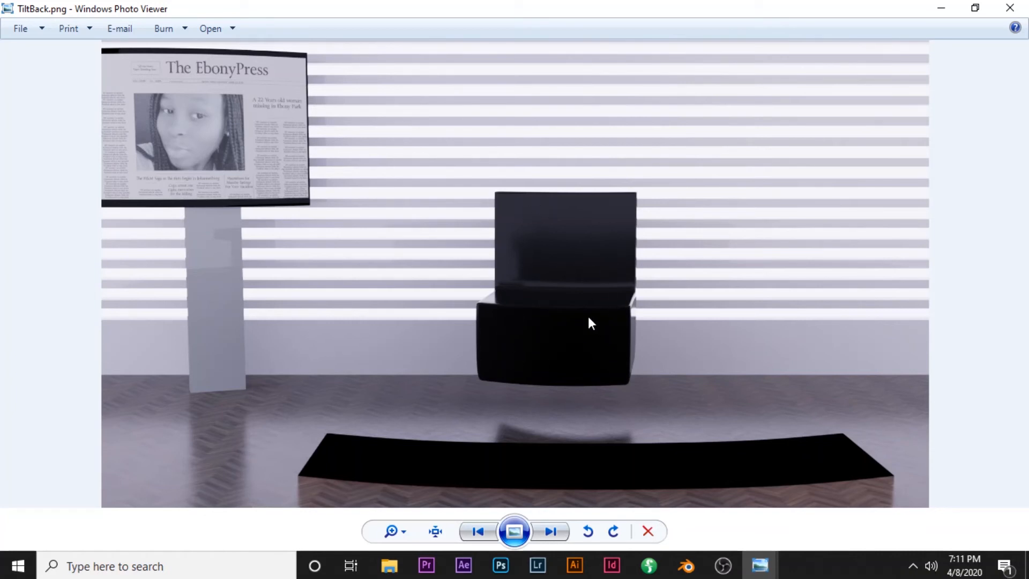
scroll(571, 260, "up", 2)
scroll(570, 262, "down", 2)
left_click(942, 9)
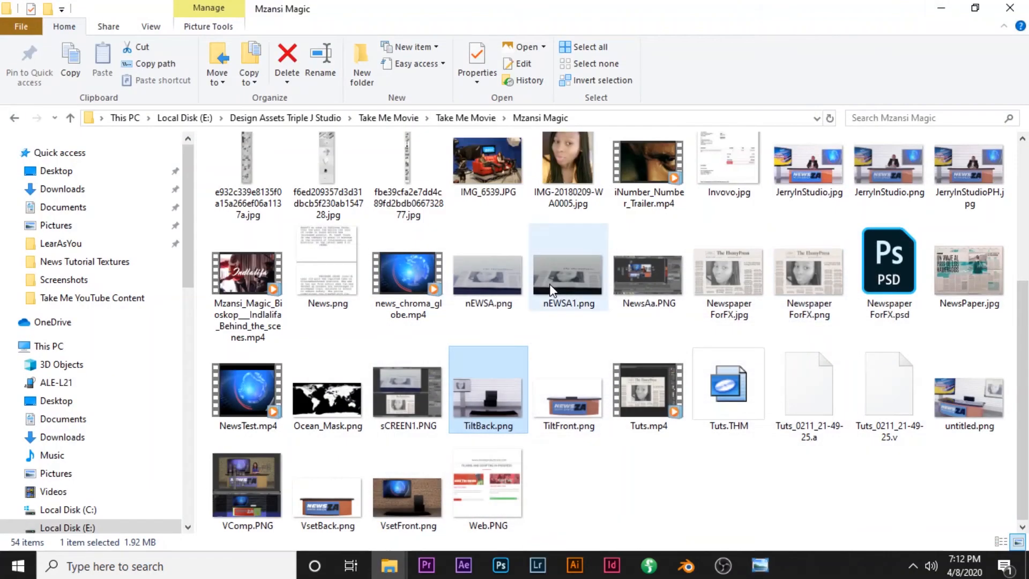
Switch back to Blender, use Solid shading outside the camera view, and hide the Walls, Roof, Plane.001 and Plane objects
left_click(686, 566)
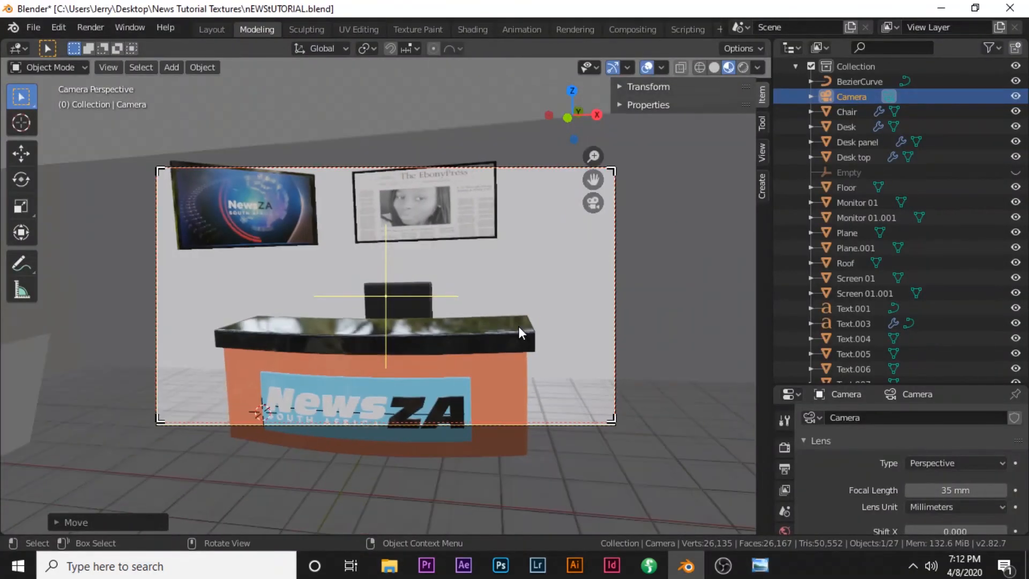
left_click(714, 67)
scroll(569, 217, "down", 3)
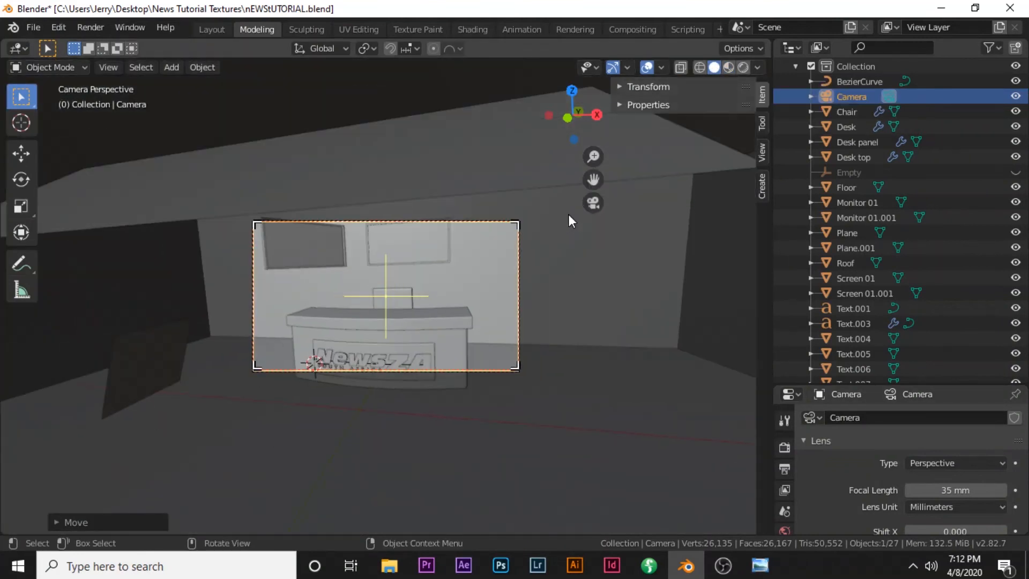
scroll(568, 216, "up", 8)
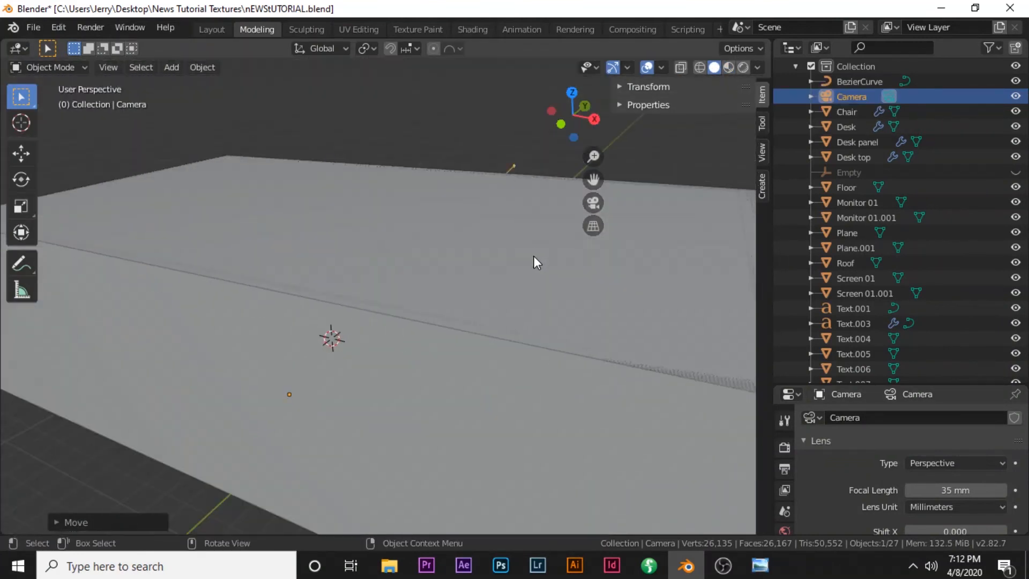
scroll(840, 334, "down", 5)
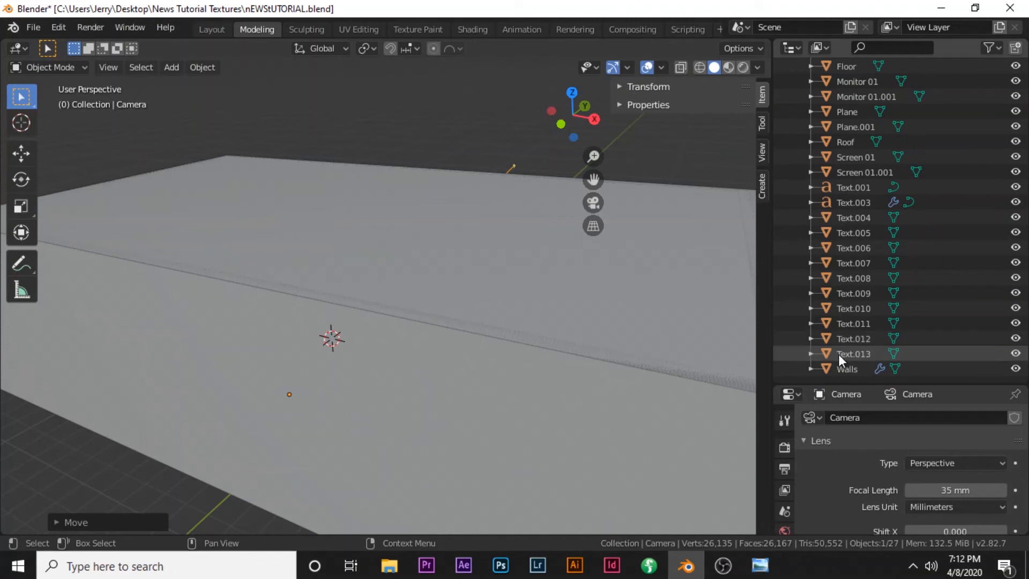
left_click(1015, 368)
scroll(902, 224, "up", 2)
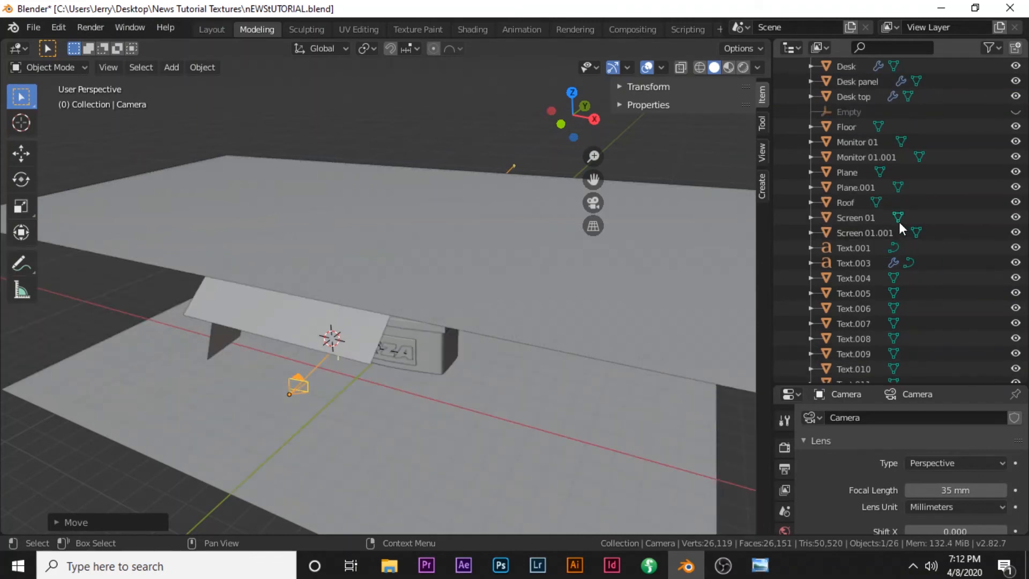
left_click(1015, 202)
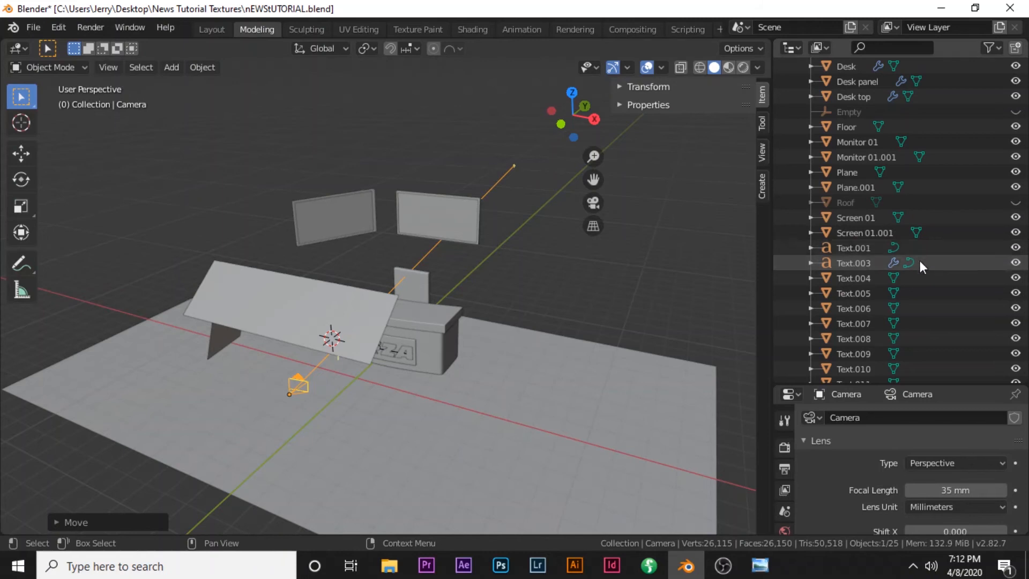
left_click(1016, 187)
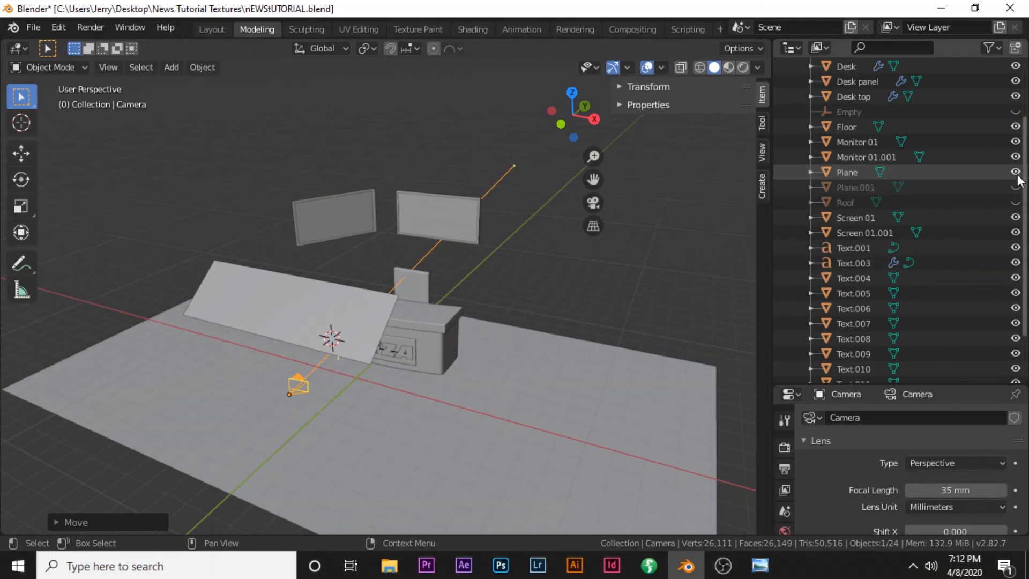
left_click(1016, 172)
scroll(423, 326, "down", 2)
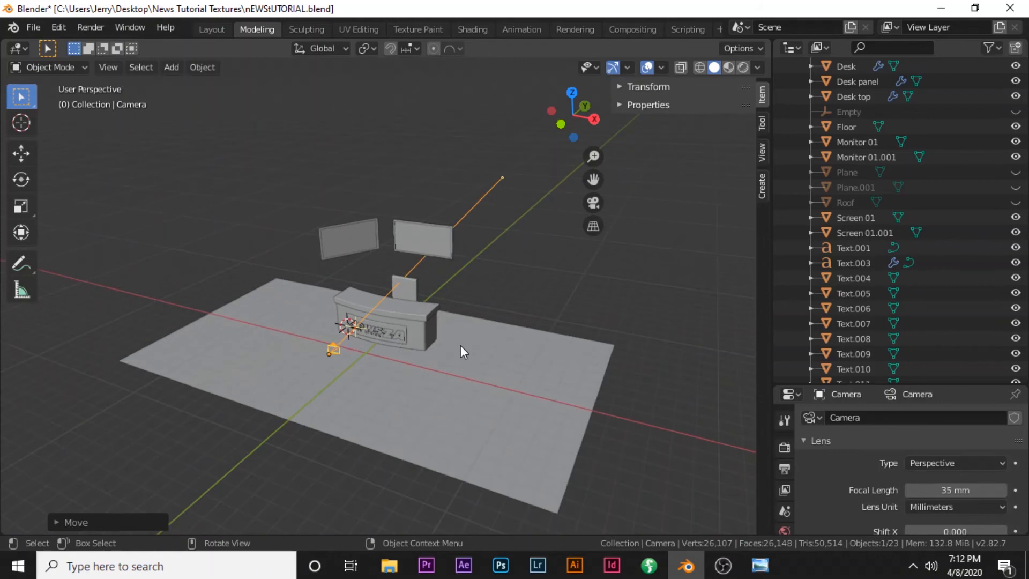
Add a cube mesh and scale it down uniformly to about a quarter of its size
middle_click_drag(478, 284, 433, 262)
middle_click_drag(483, 304, 392, 383)
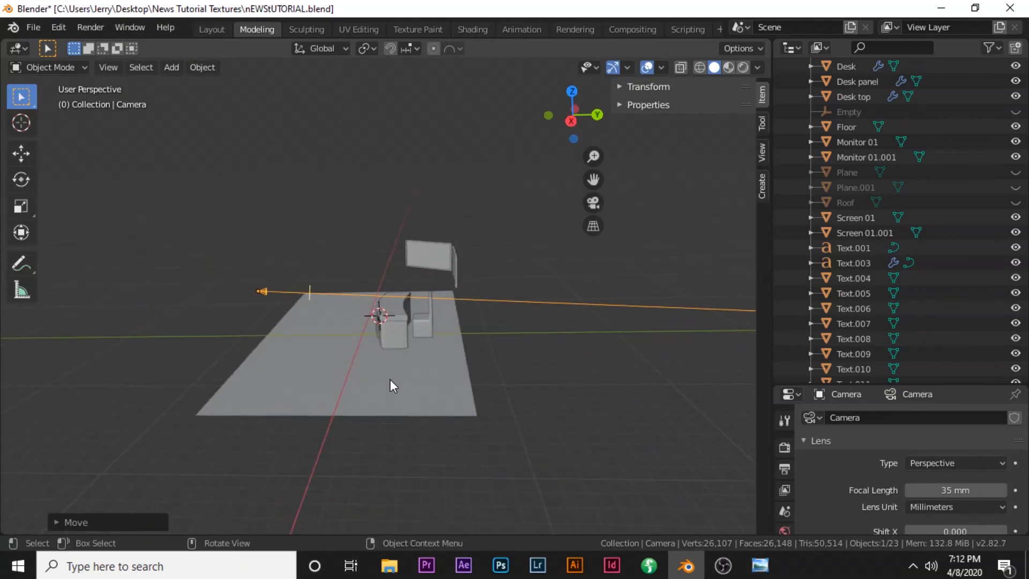
key("shift+a")
mouse_move(310, 253)
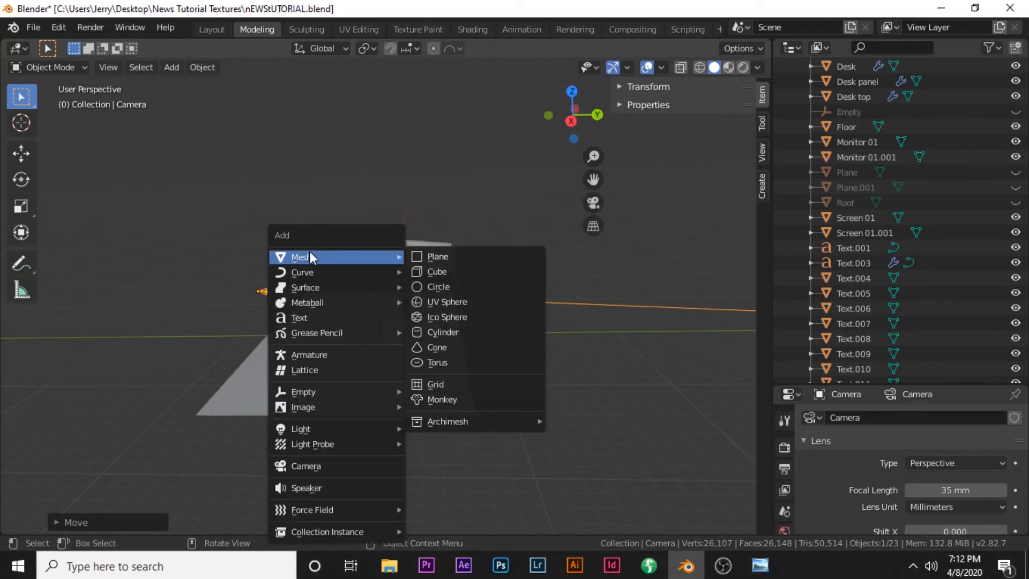
left_click(428, 274)
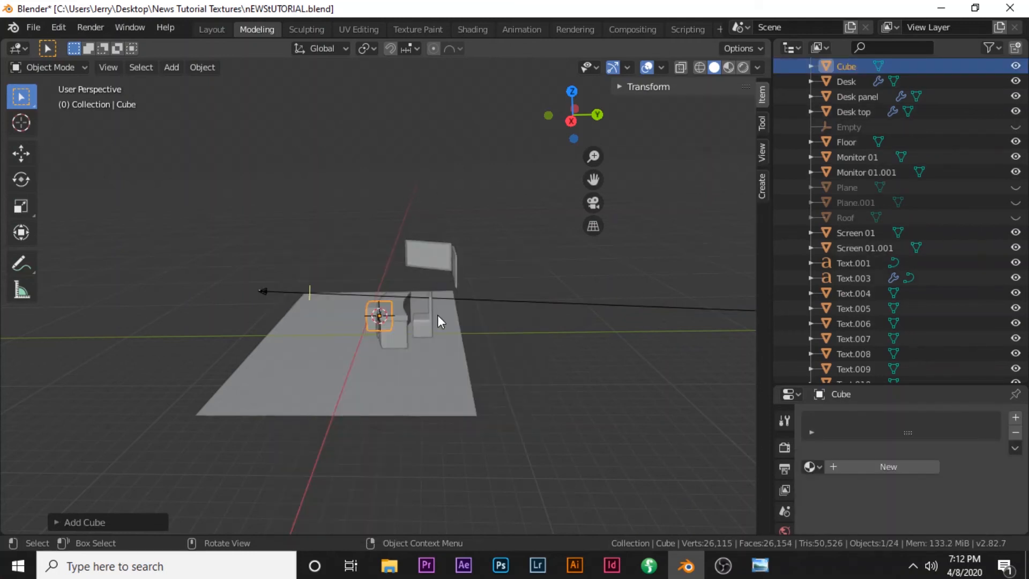
middle_click_drag(315, 363, 413, 356)
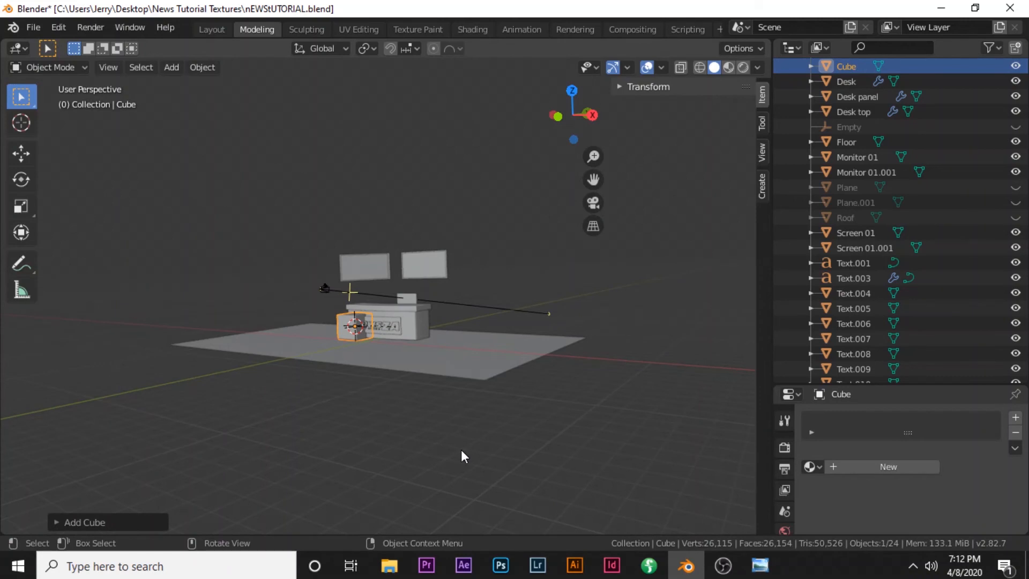
key("KP_1")
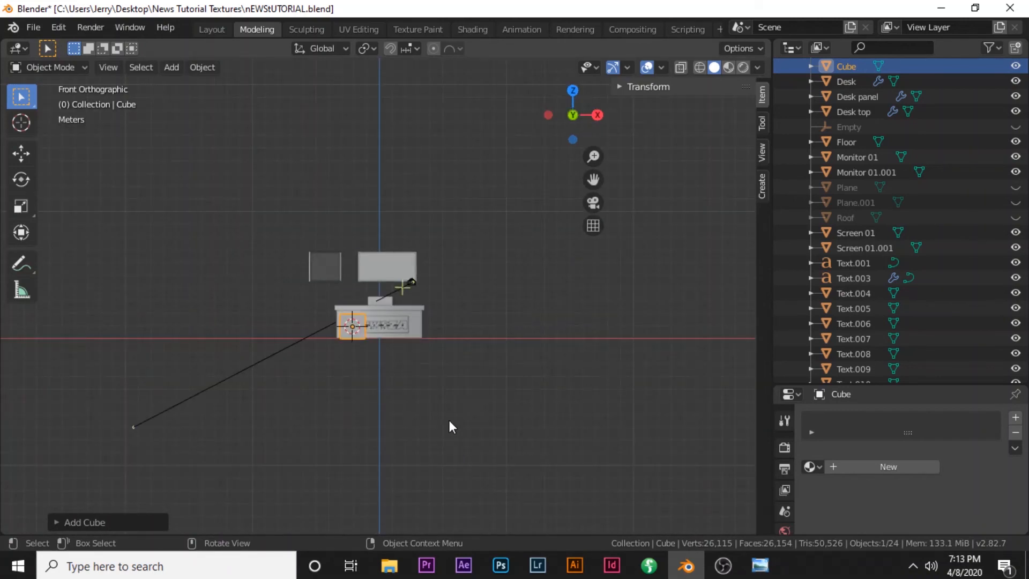
middle_click_drag(406, 380, 387, 393)
scroll(387, 394, "up", 4)
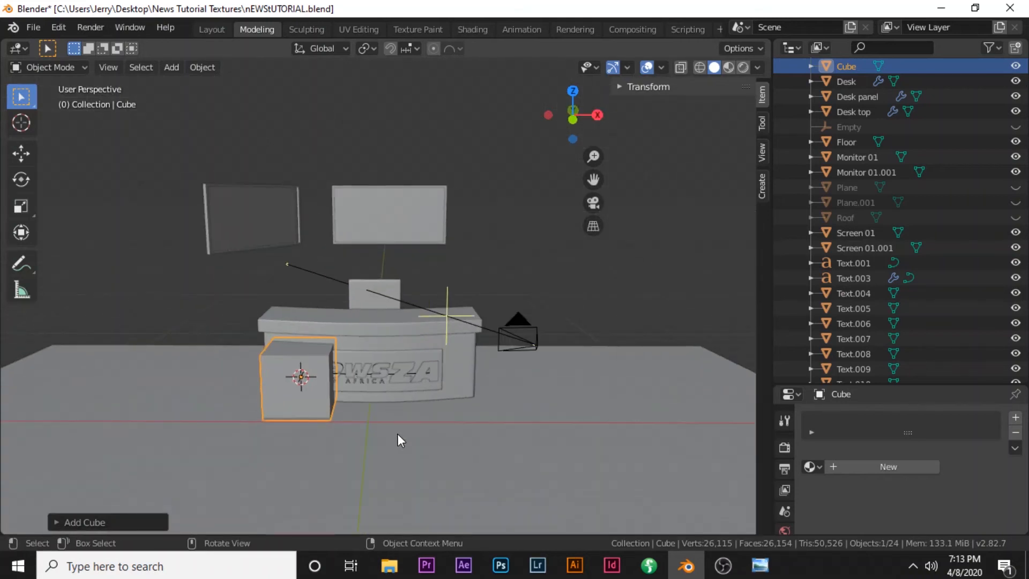
key("s")
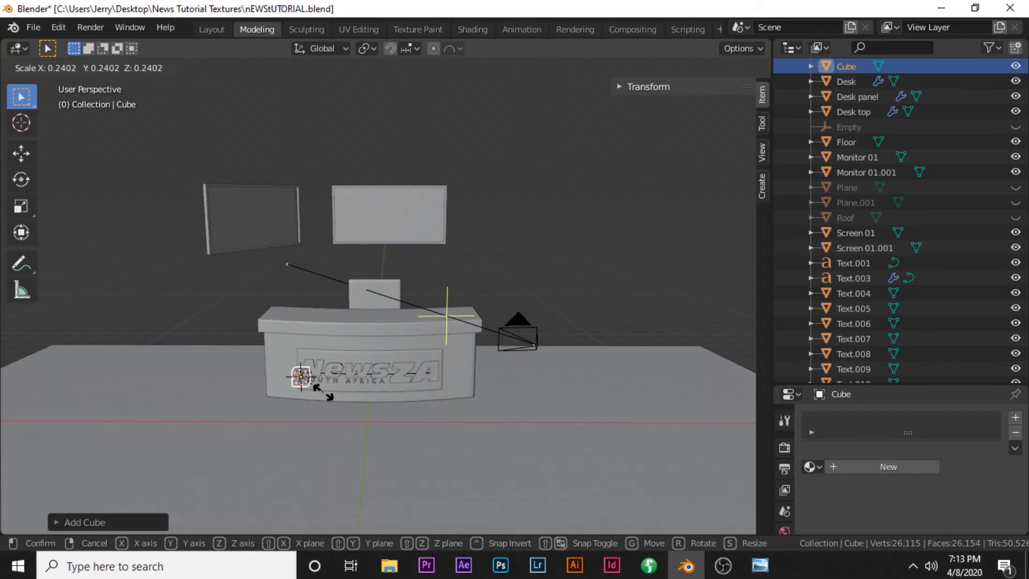
left_click(323, 393)
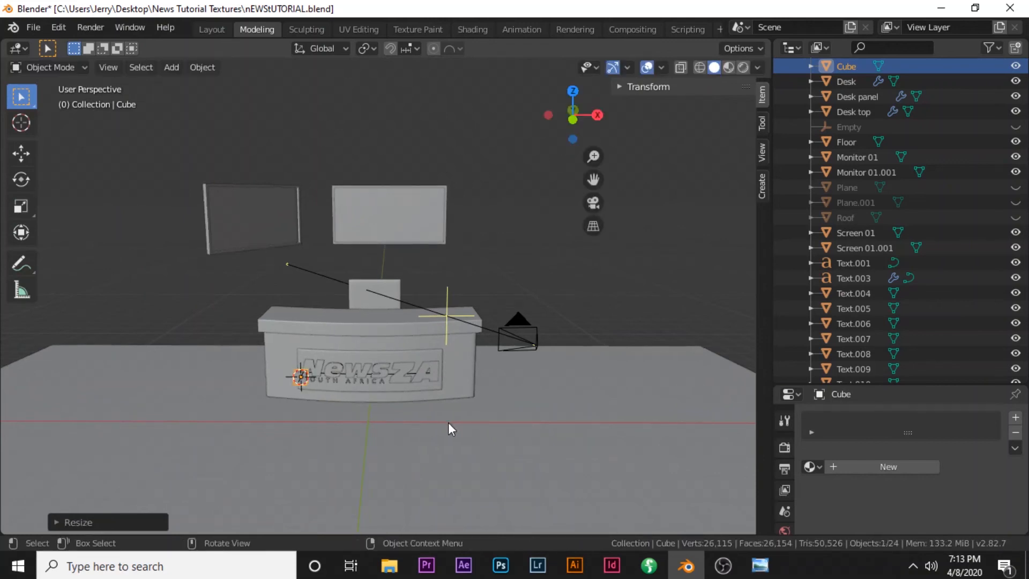
Stretch the cube into a long bar by scaling it along X by a factor of 6, two times in a row
key("KP_1")
scroll(345, 414, "up", 4)
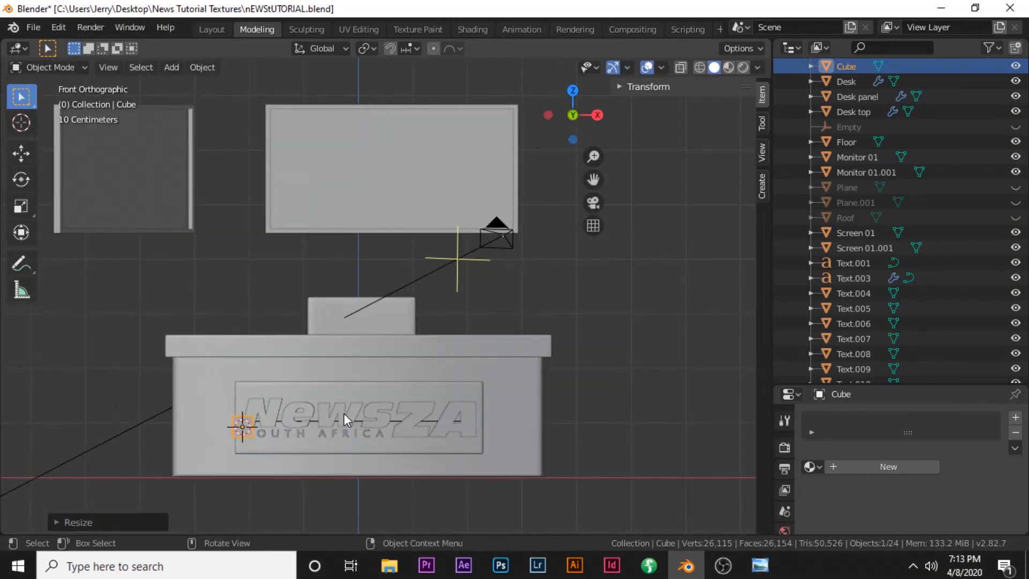
key("KP_7")
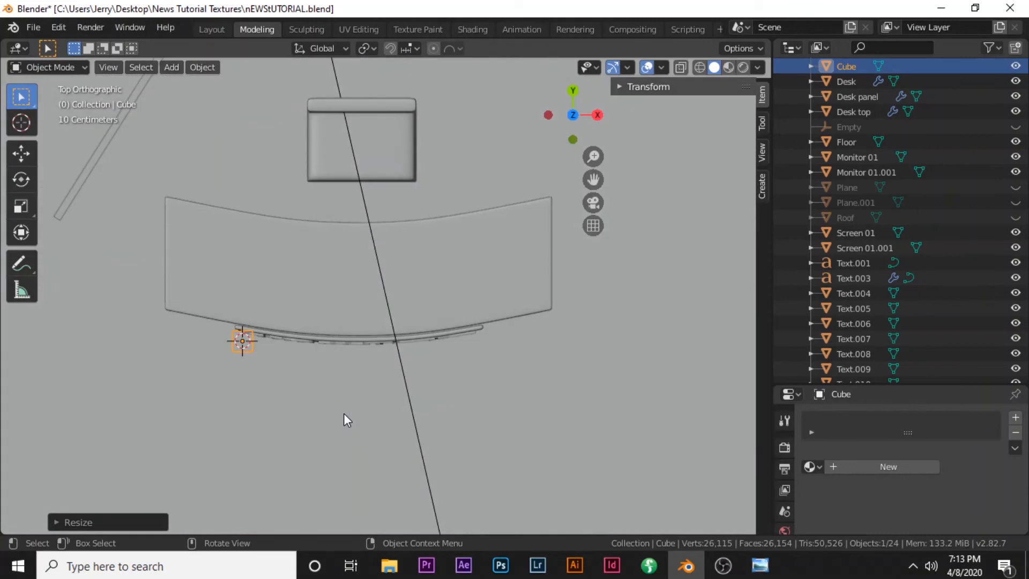
key("KP_1")
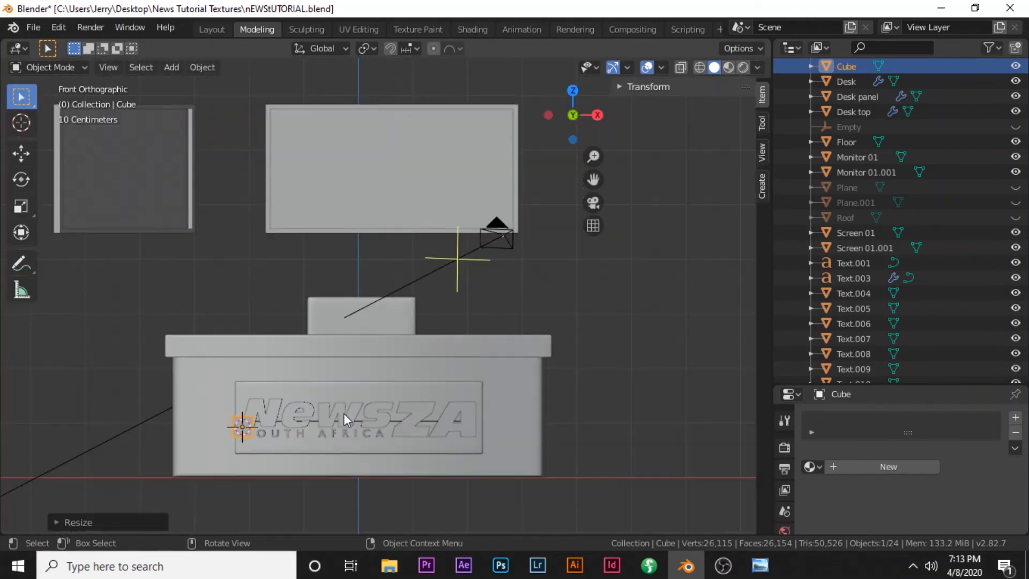
scroll(342, 416, "down", 1)
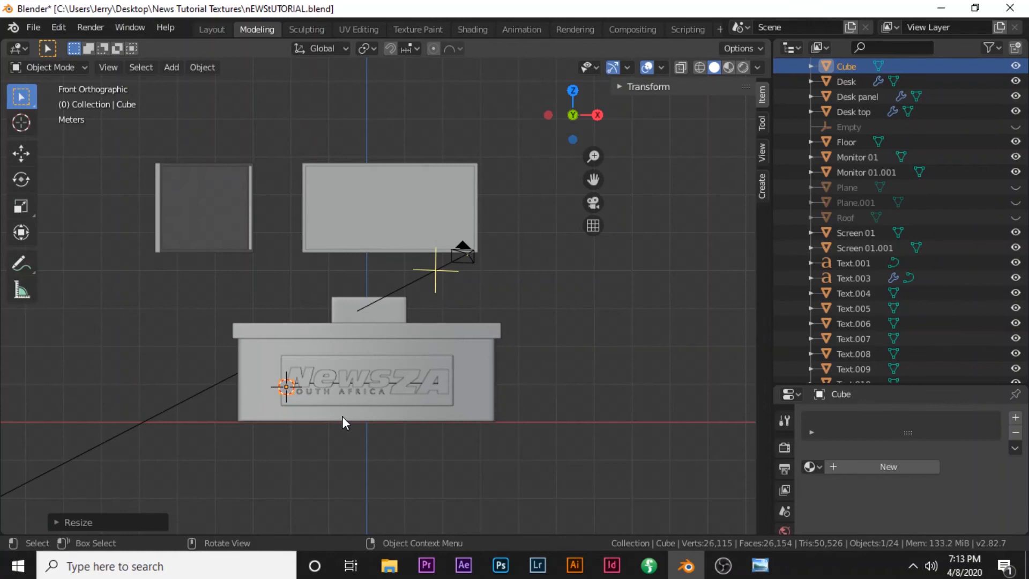
key("s")
key("x")
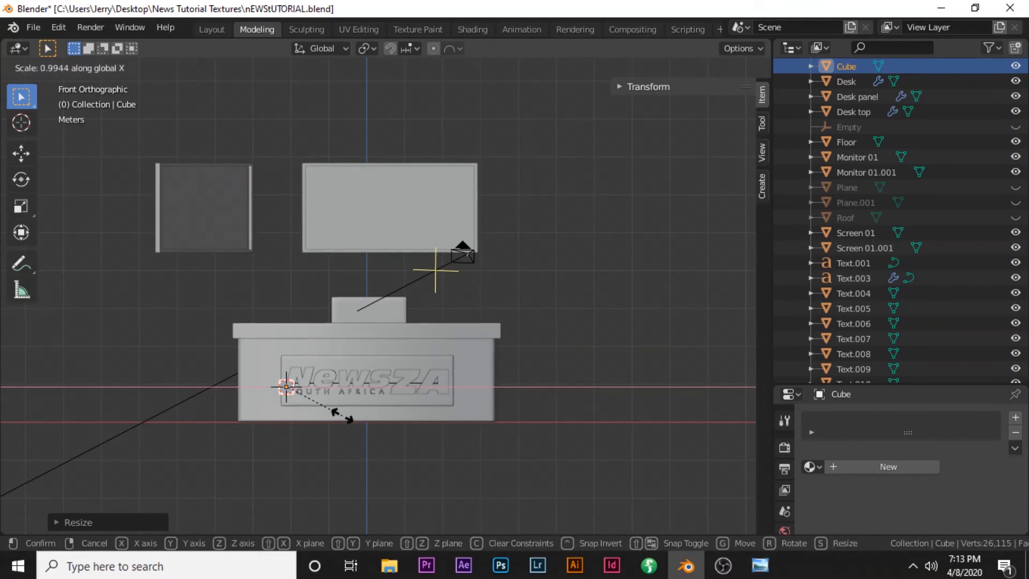
type("6")
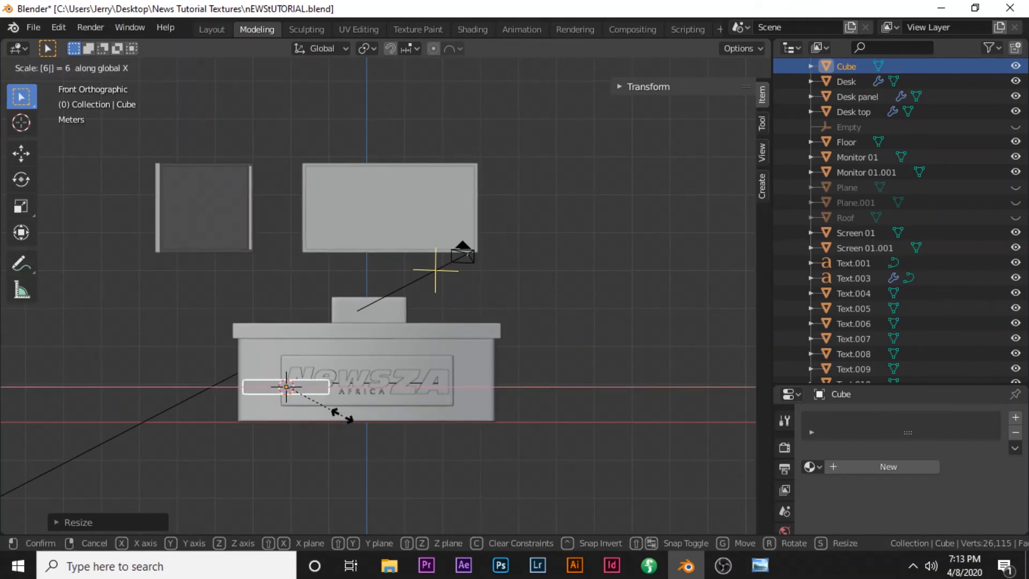
key("Return")
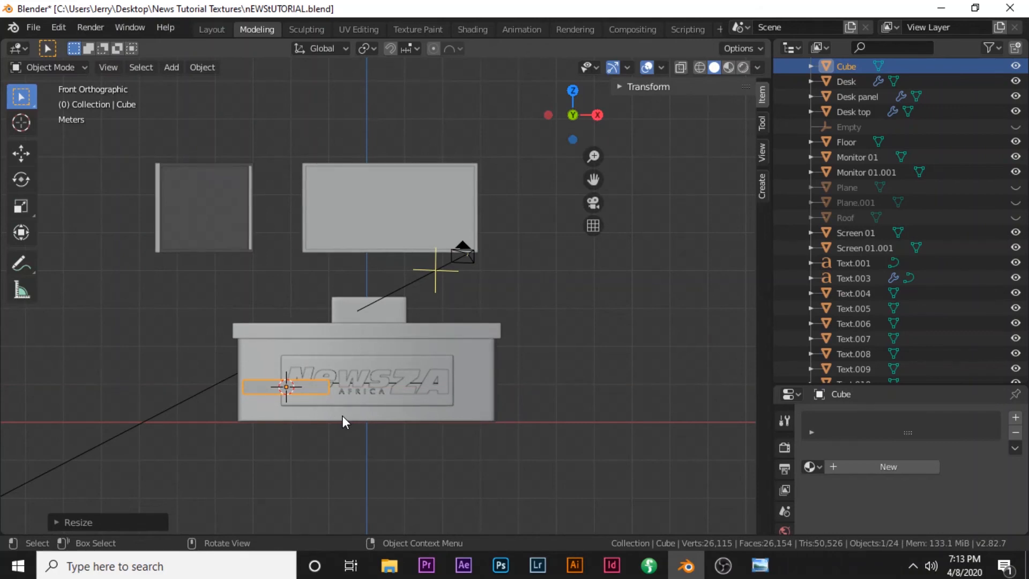
type("sx6")
key("Return")
scroll(417, 399, "down", 3)
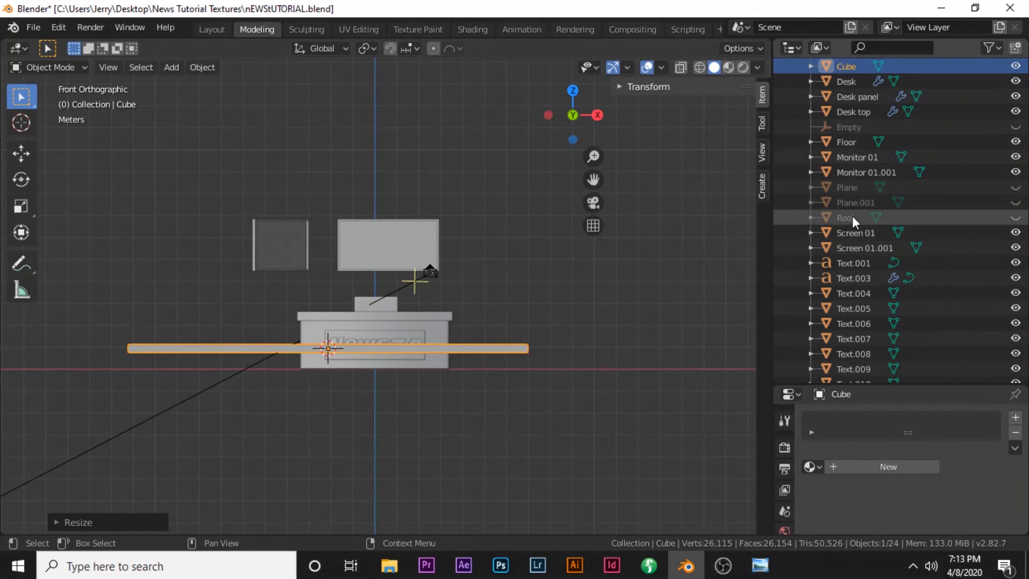
Unhide the Roof object and move the bar along Y to the roof's rear edge
left_click(1016, 218)
middle_click_drag(617, 281, 623, 318)
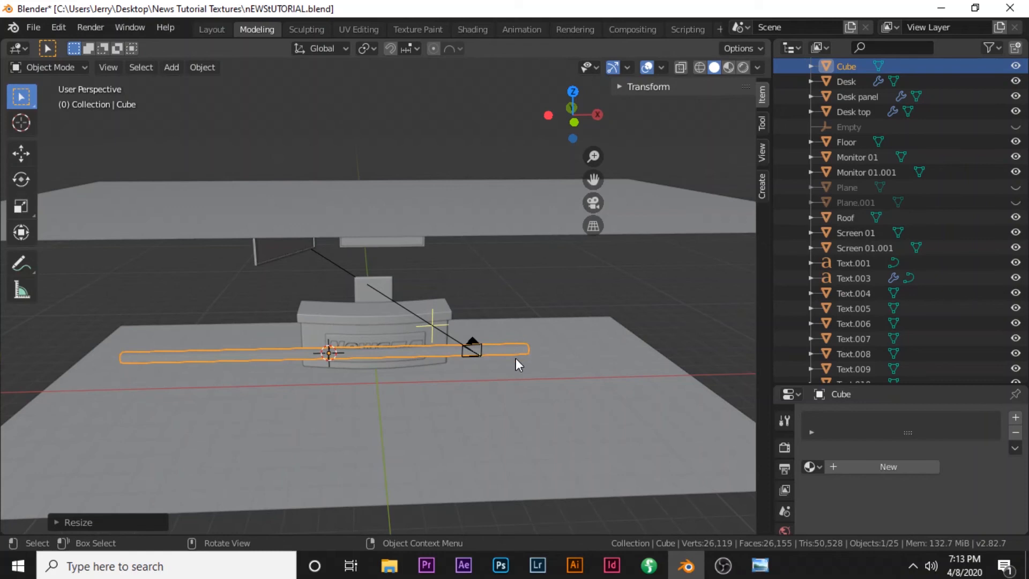
key("KP_7")
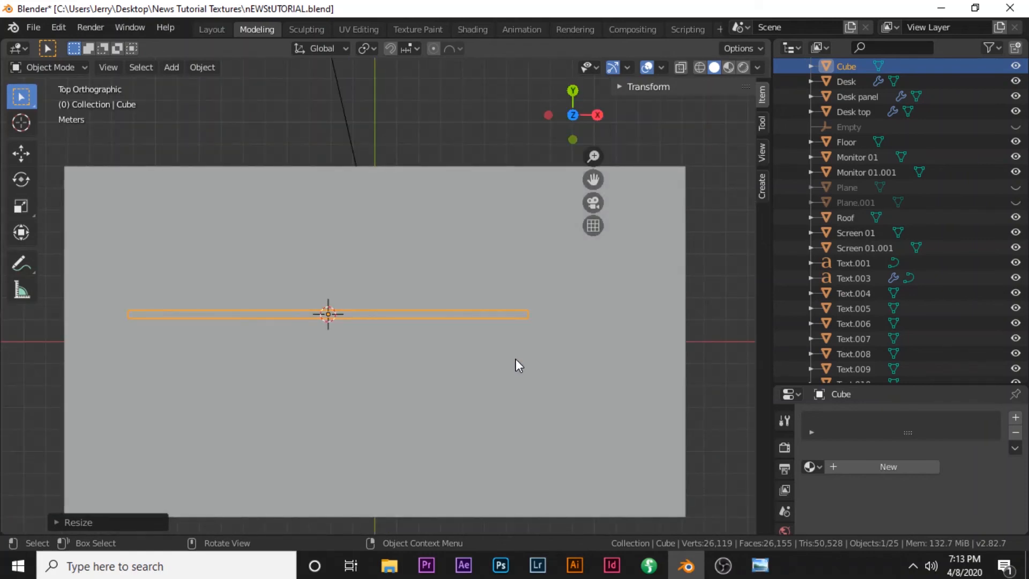
key("g")
key("y")
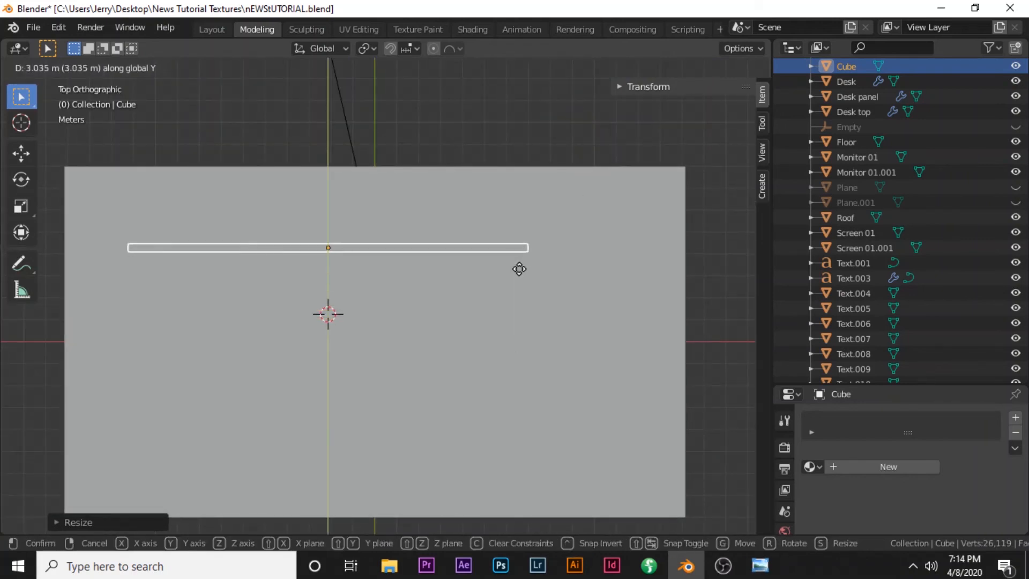
left_click(519, 214)
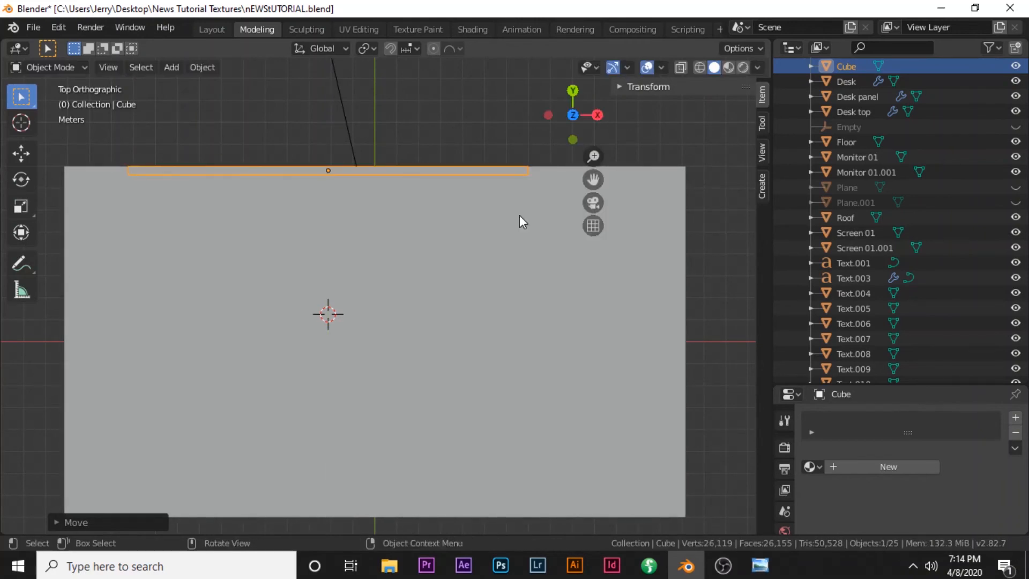
Centre the bar on the roof by moving it about 2 m along X, and lengthen it along X to span the roof's full width
key("g")
key("x")
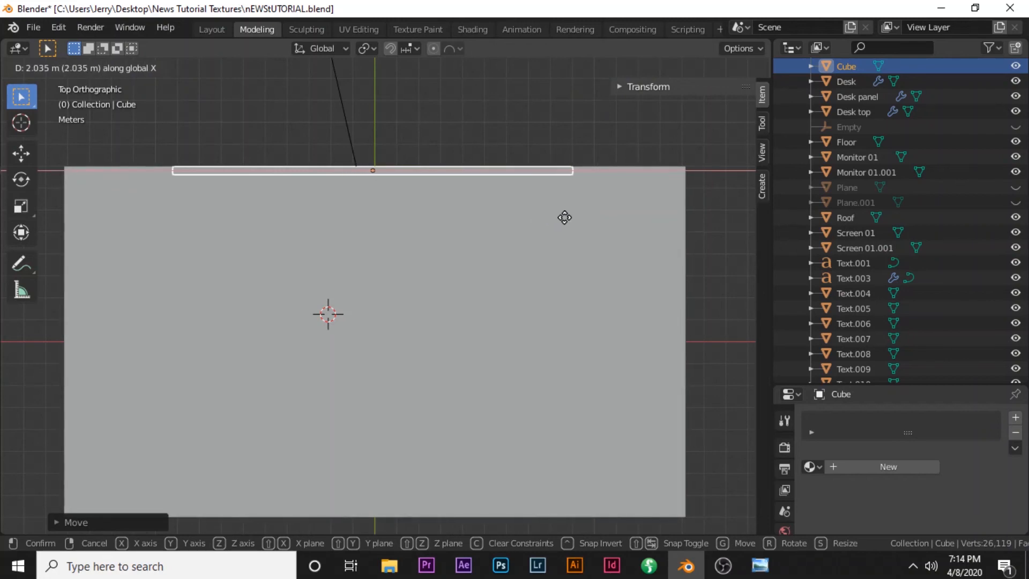
left_click(566, 222)
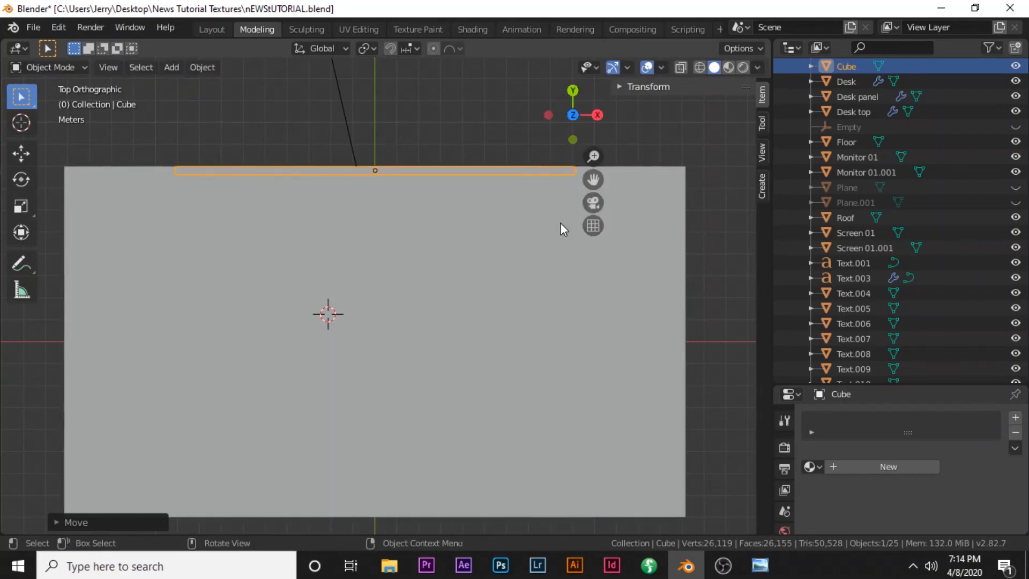
key("s")
key("x")
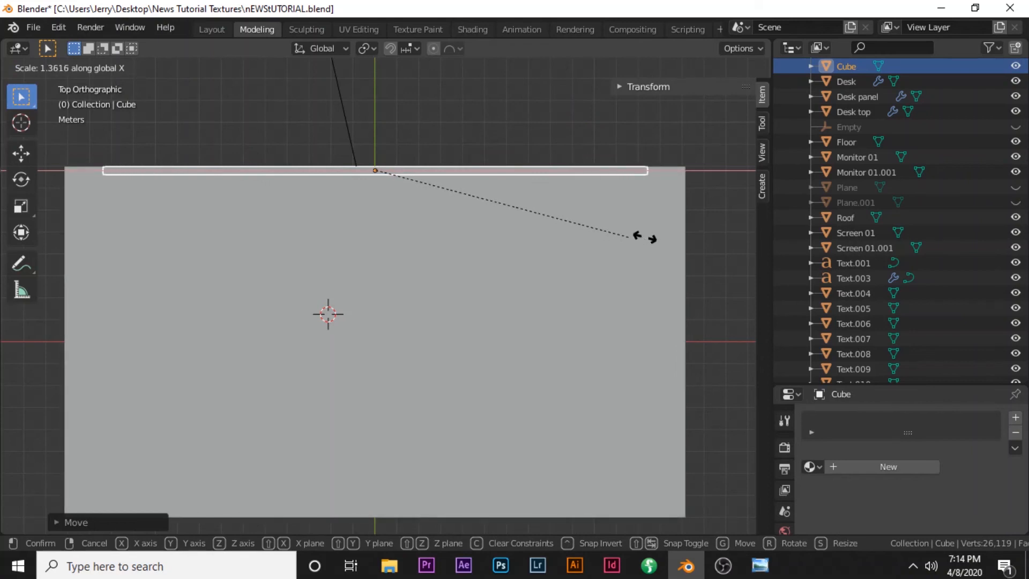
left_click(665, 238)
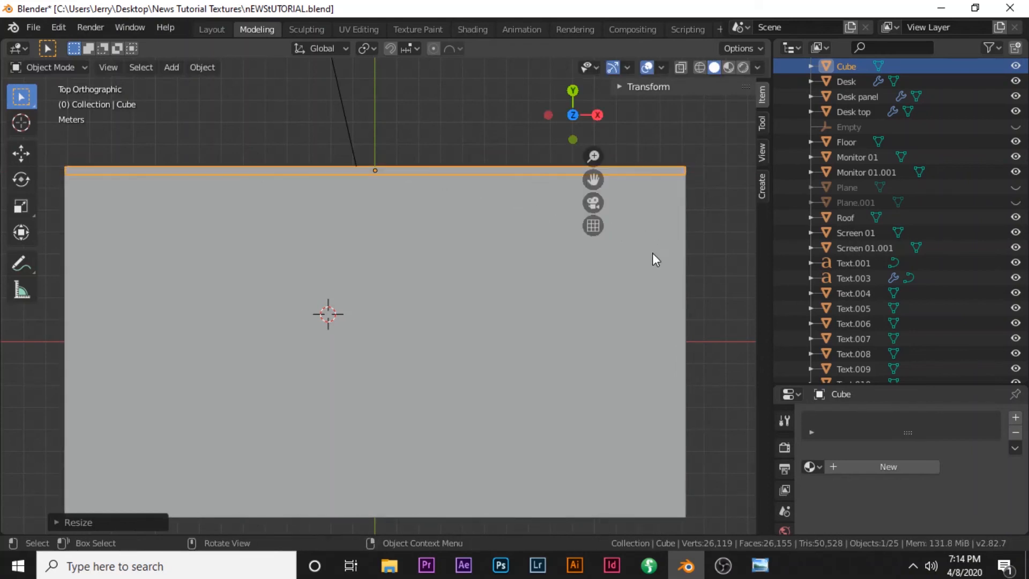
Lower the bar about 0.66 m along Z so it rests at floor level
key("KP_1")
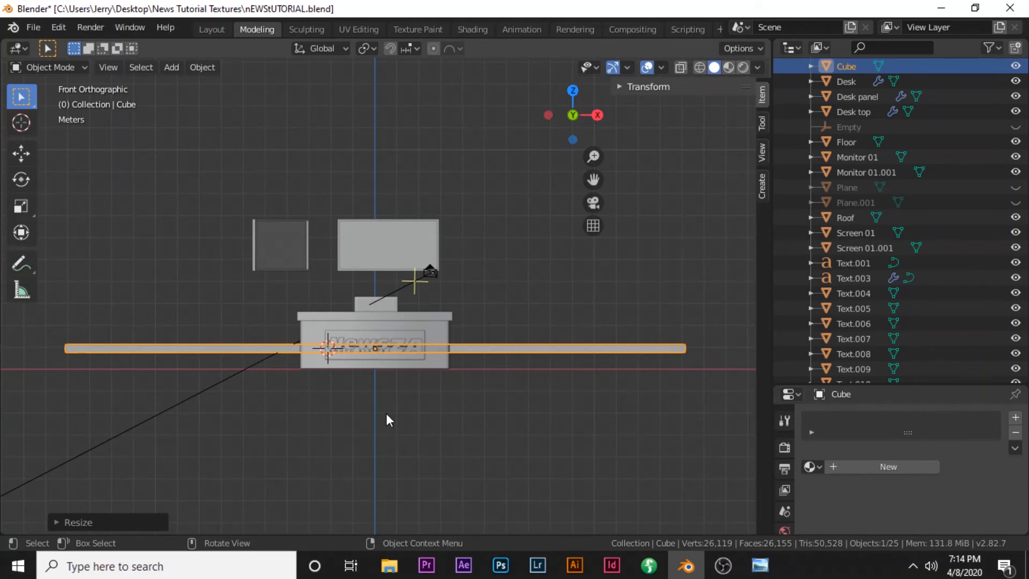
key("g")
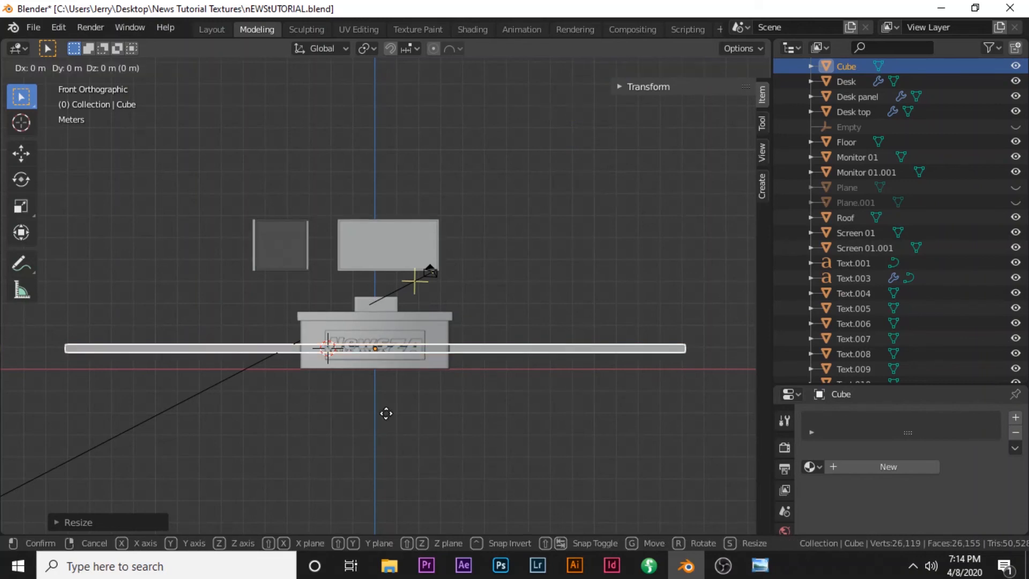
key("z")
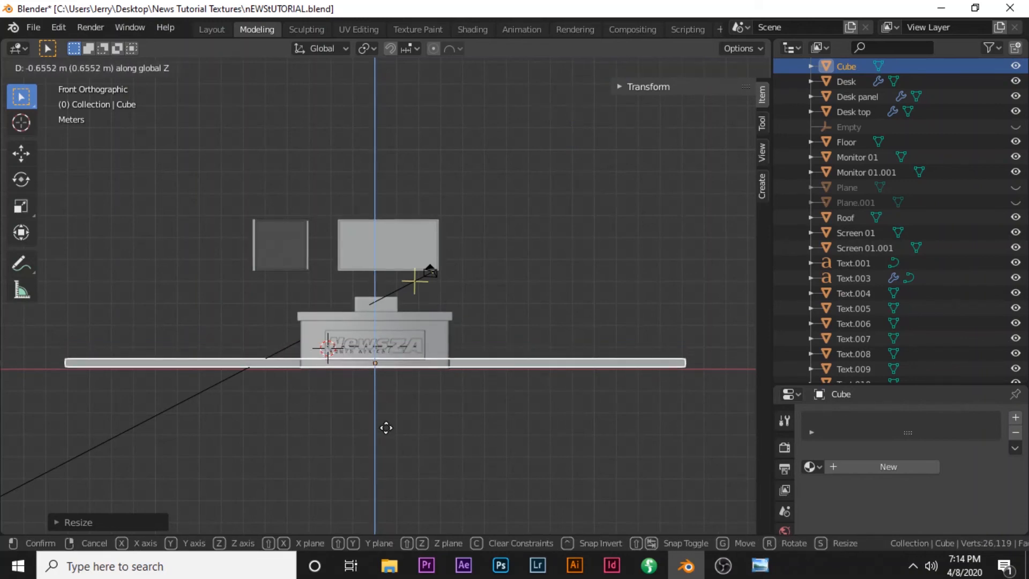
left_click(386, 429)
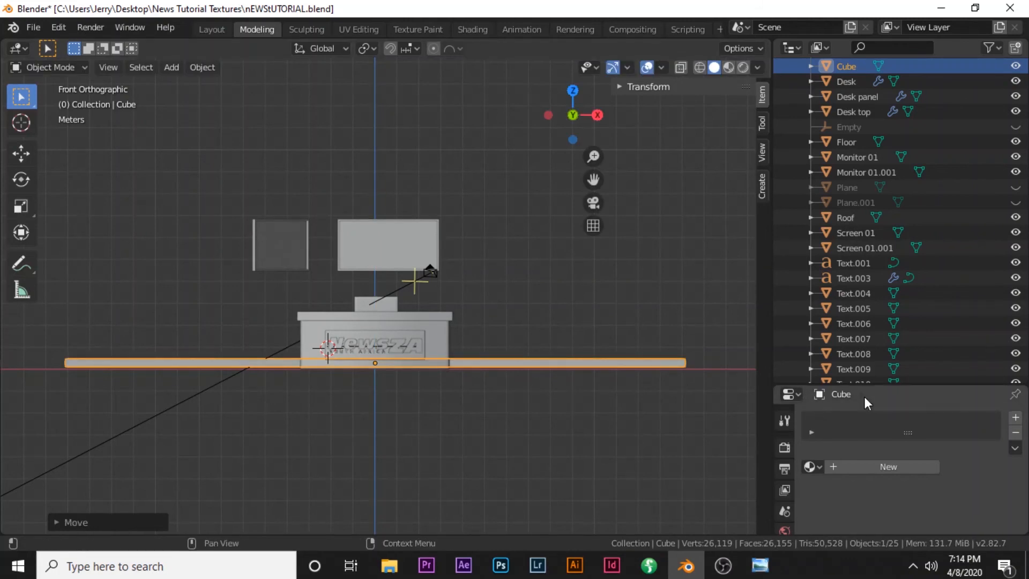
Add an Array modifier to the bar with a relative offset of 0 in X and 1 in Z
left_click_drag(864, 386, 849, 177)
left_click(784, 373)
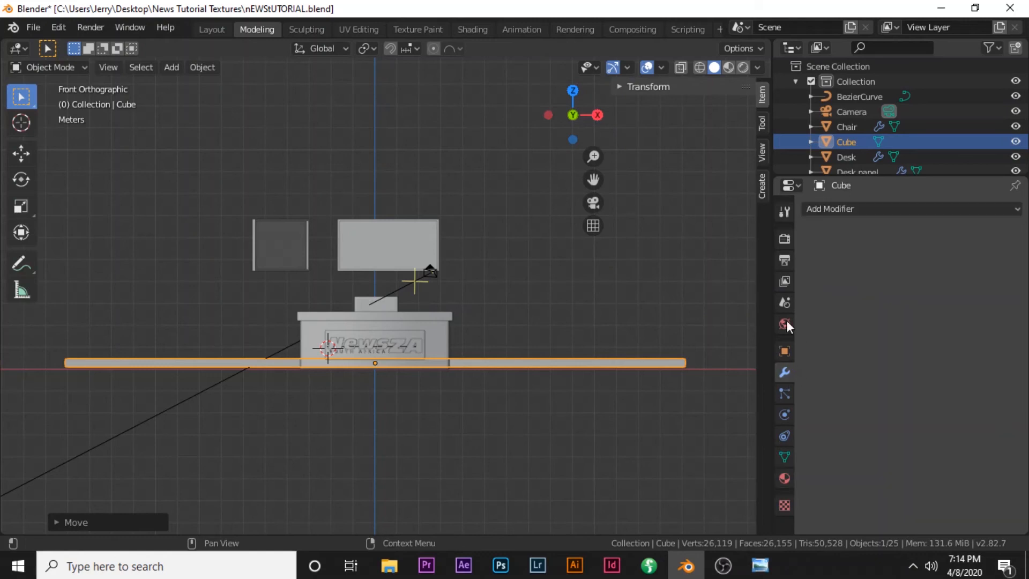
left_click(827, 209)
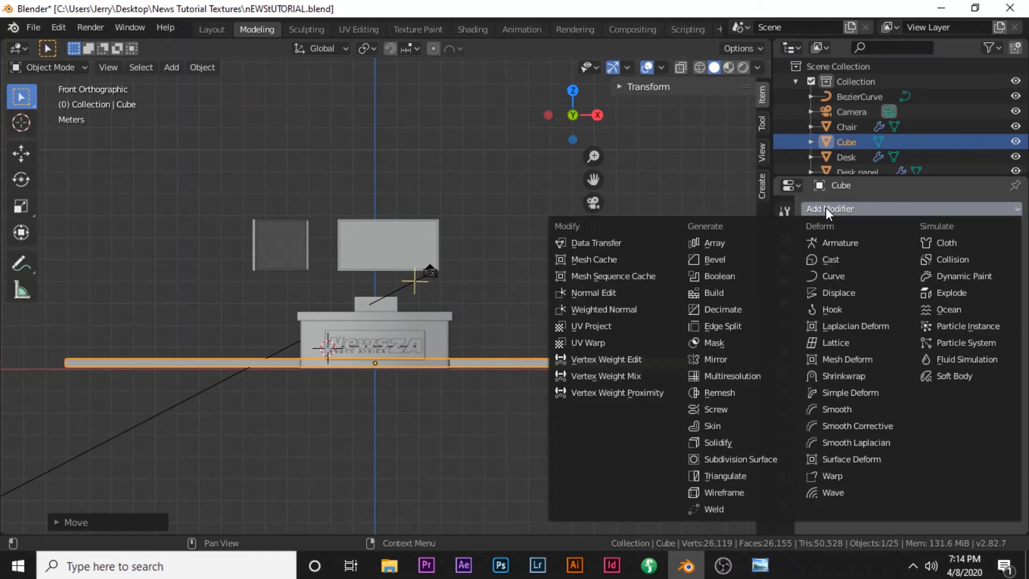
left_click(716, 244)
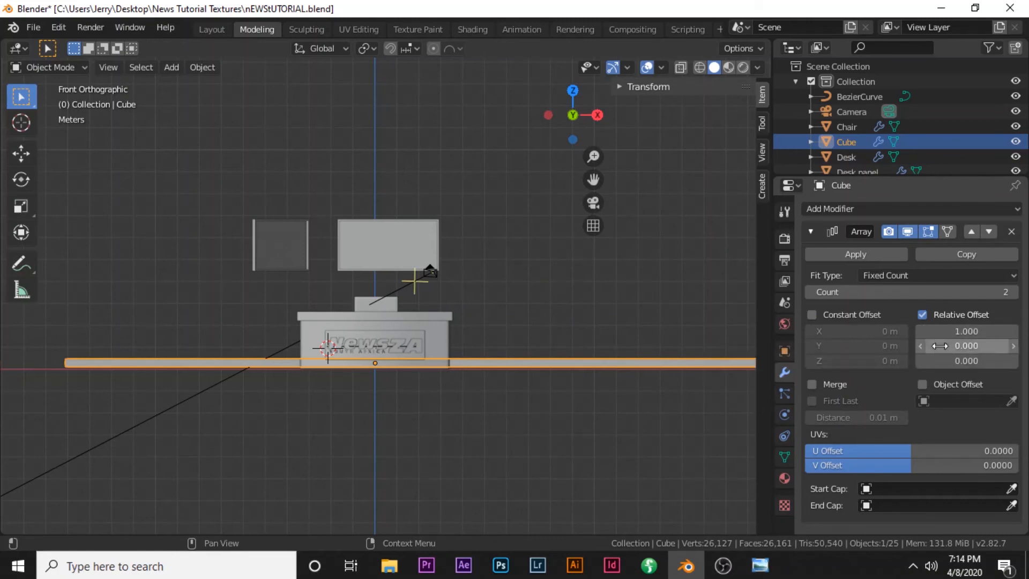
left_click(958, 332)
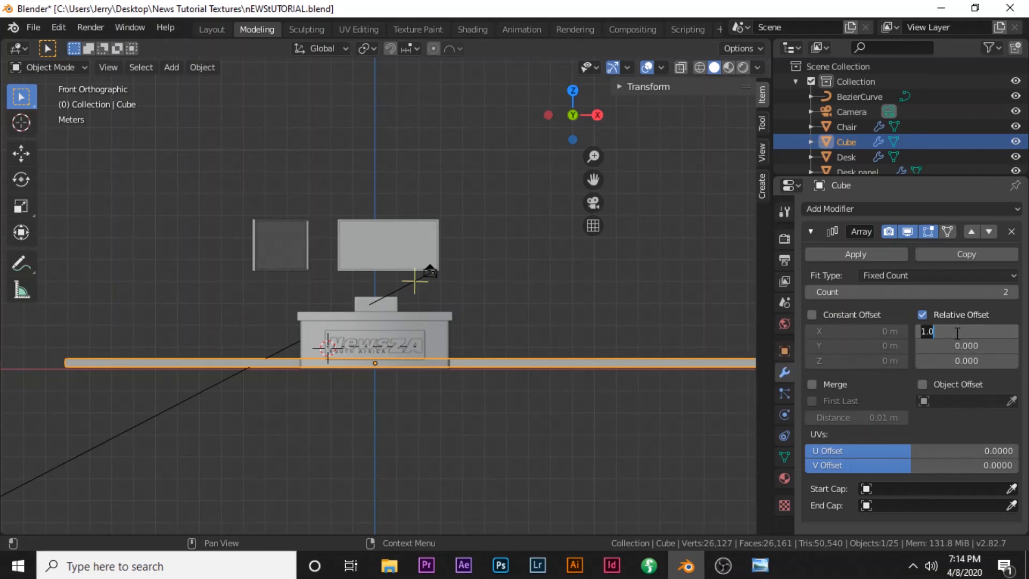
type("0")
left_click(935, 363)
left_click(943, 363)
type("1")
key("Return")
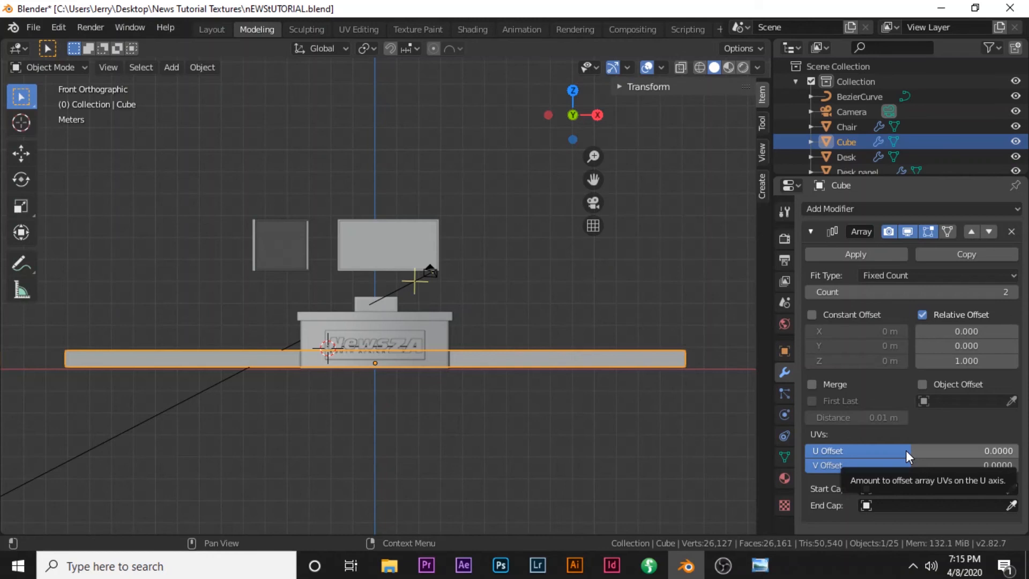
Enable the array's constant offset and increase its Z value to about 3.63 m to space the bars apart vertically
left_click(812, 315)
left_click_drag(857, 361, 885, 361)
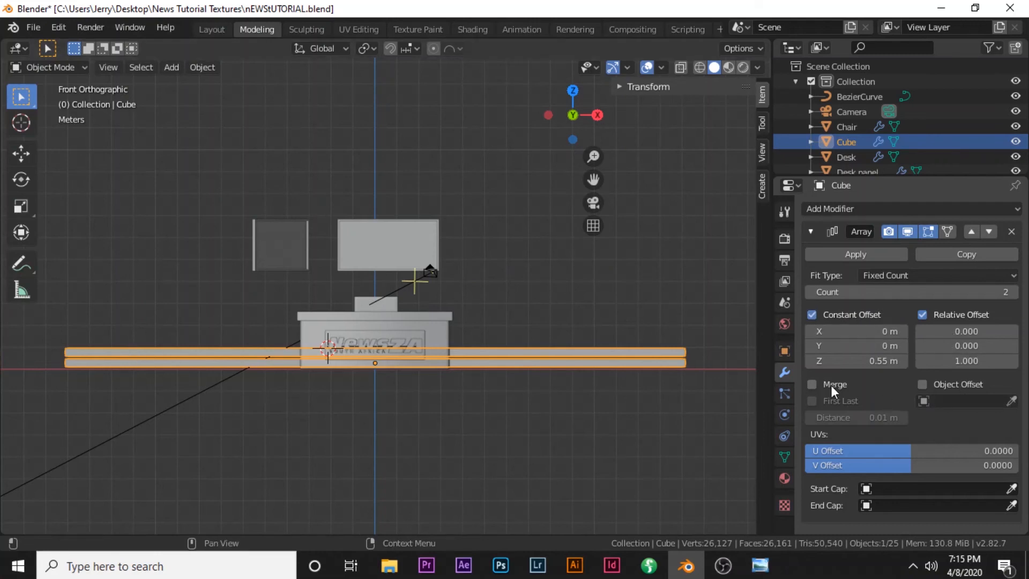
left_click_drag(858, 361, 911, 361)
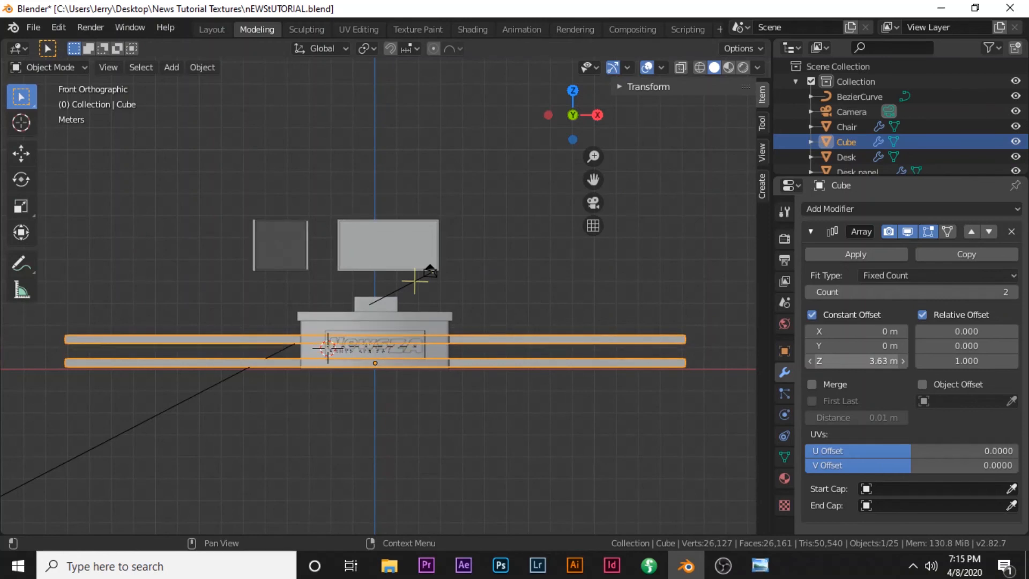
Make the hidden Walls object visible again
middle_click_drag(631, 330, 578, 352)
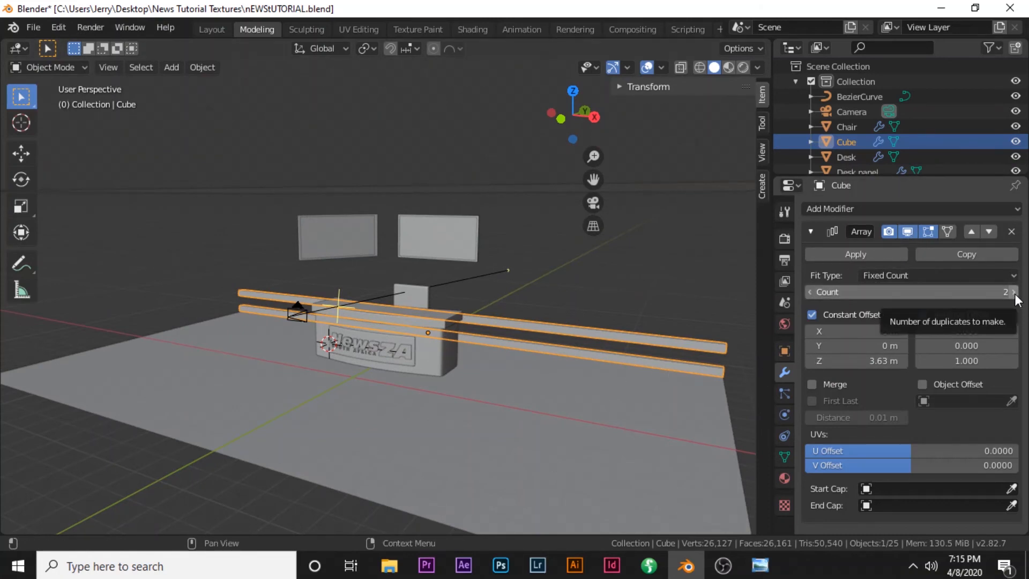
scroll(556, 316, "down", 4)
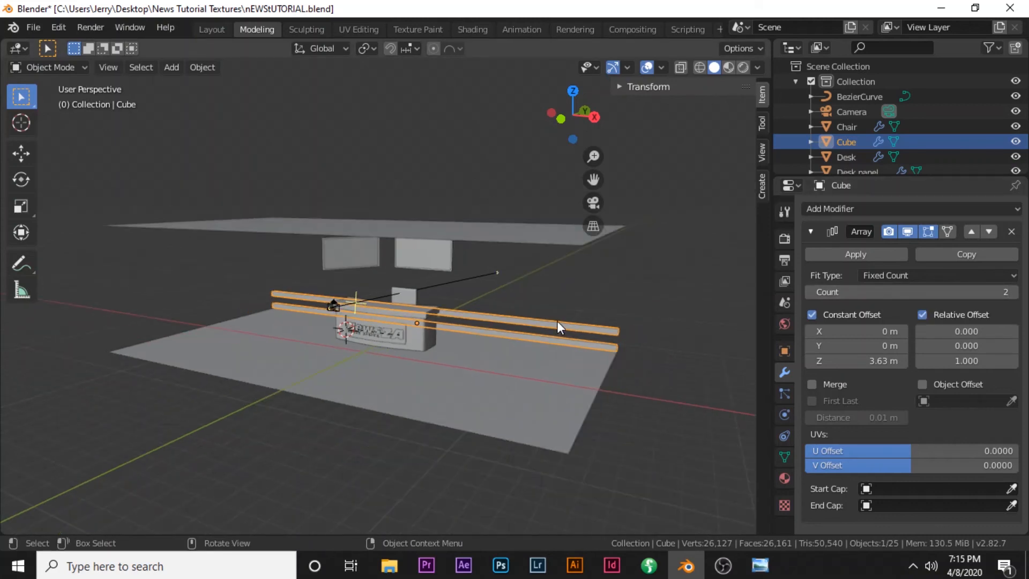
key("KP_7")
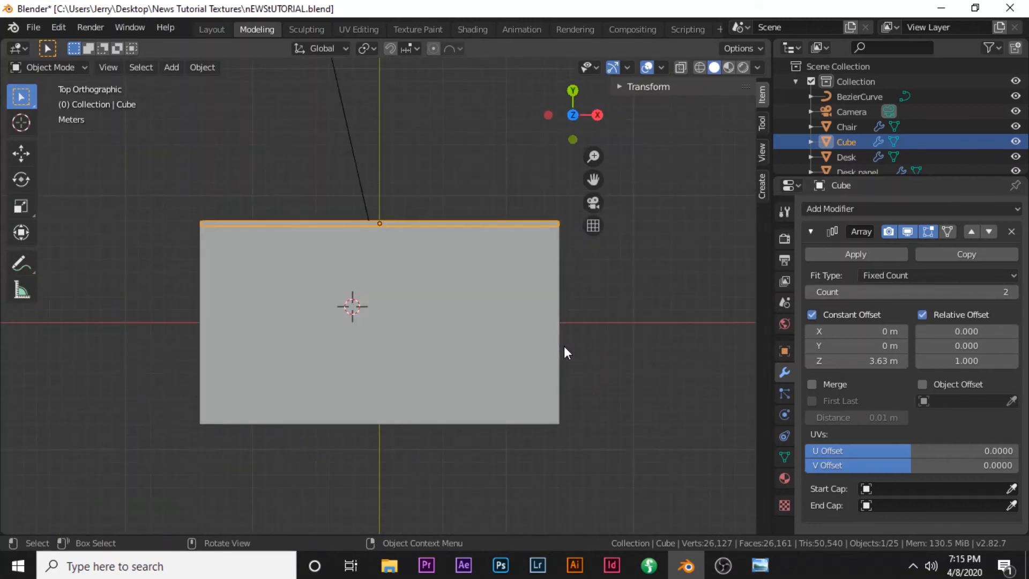
key("KP_3")
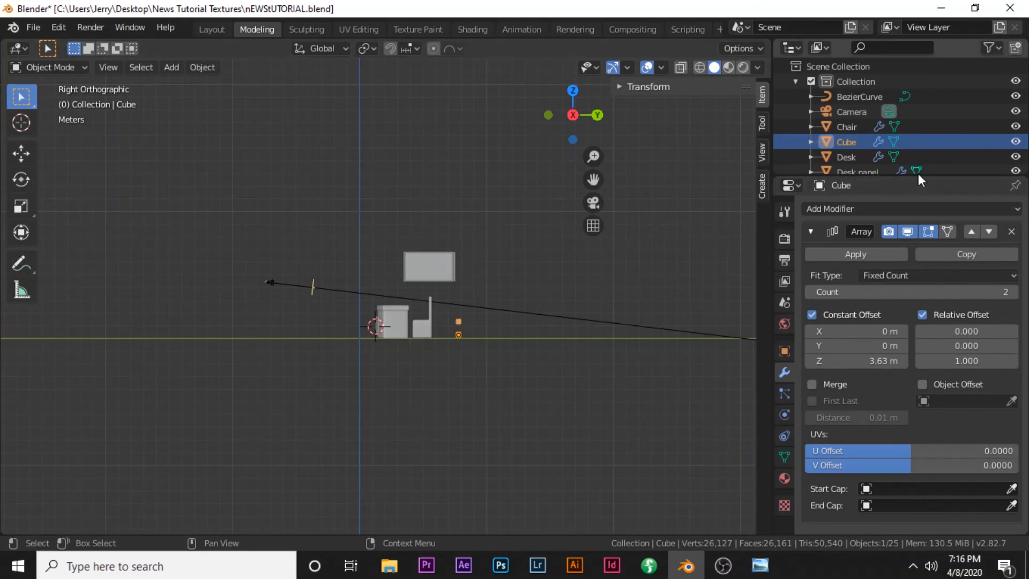
left_click_drag(918, 172, 918, 445)
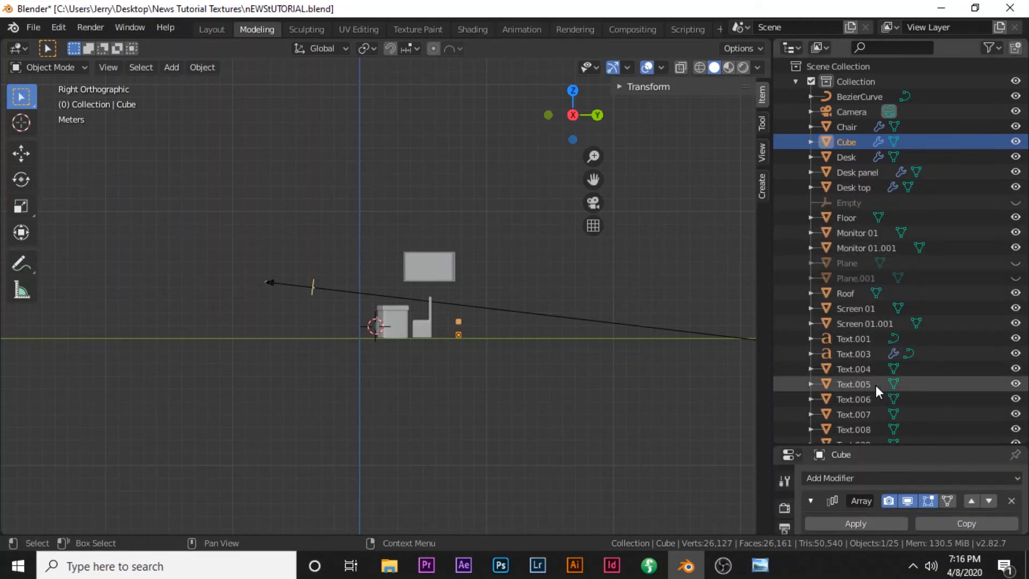
scroll(876, 388, "down", 3)
left_click(1016, 429)
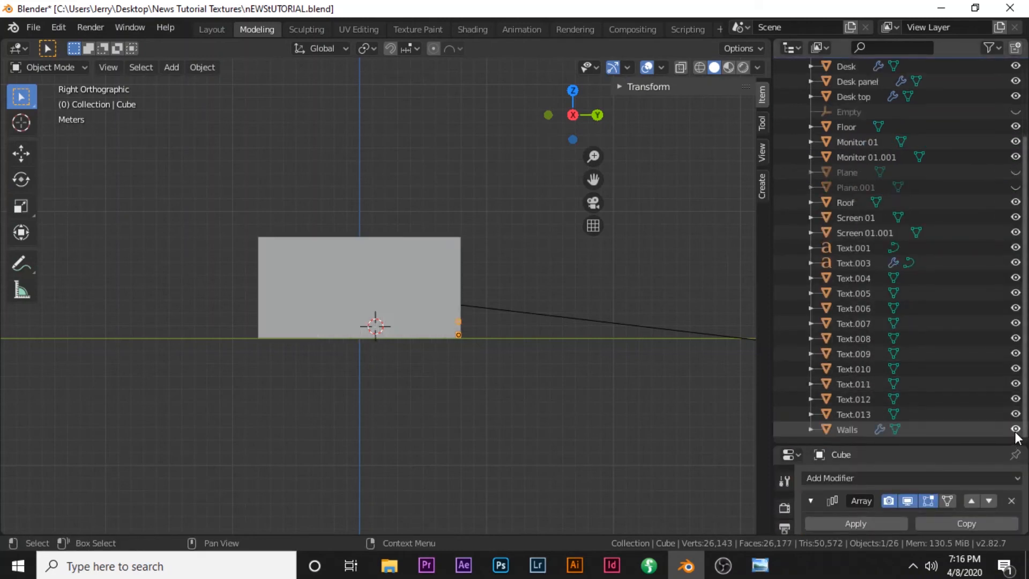
Switch the side view to wireframe shading so the bars show against the back wall
key("z")
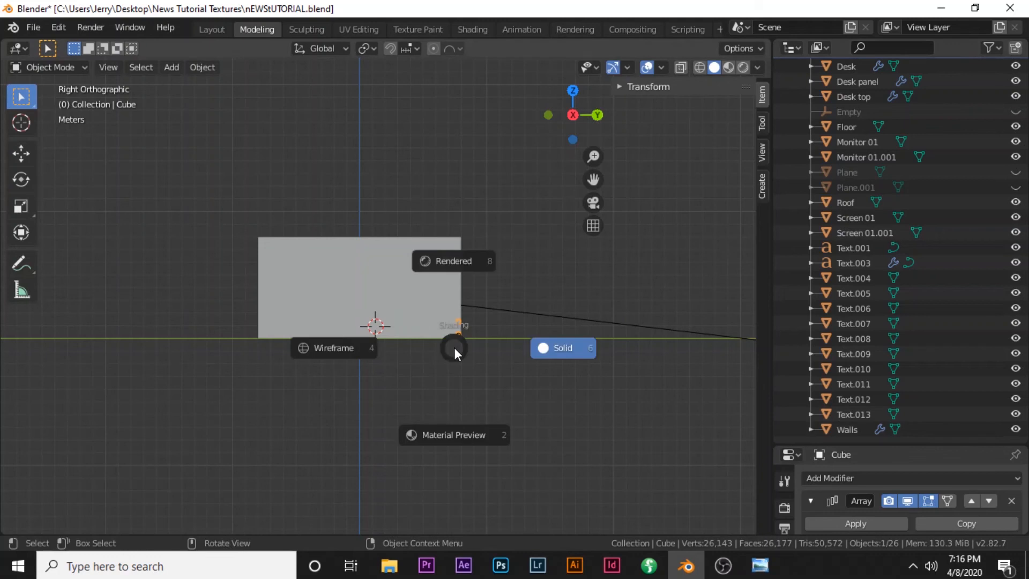
left_click(349, 356)
scroll(449, 348, "up", 4)
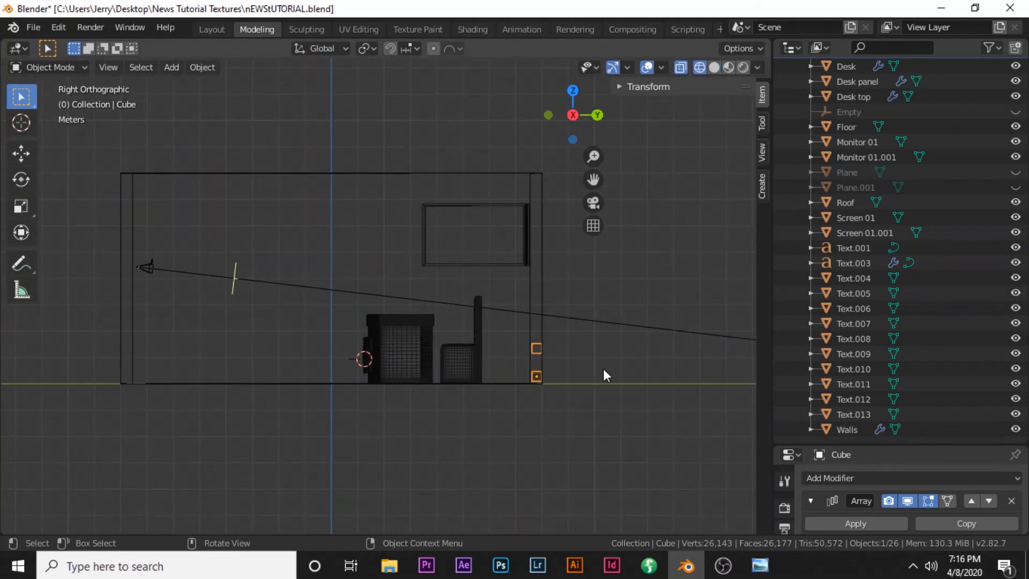
Reduce the bar array's constant Z offset to 2.04 m and raise its count to 11
left_click_drag(872, 445, 884, 167)
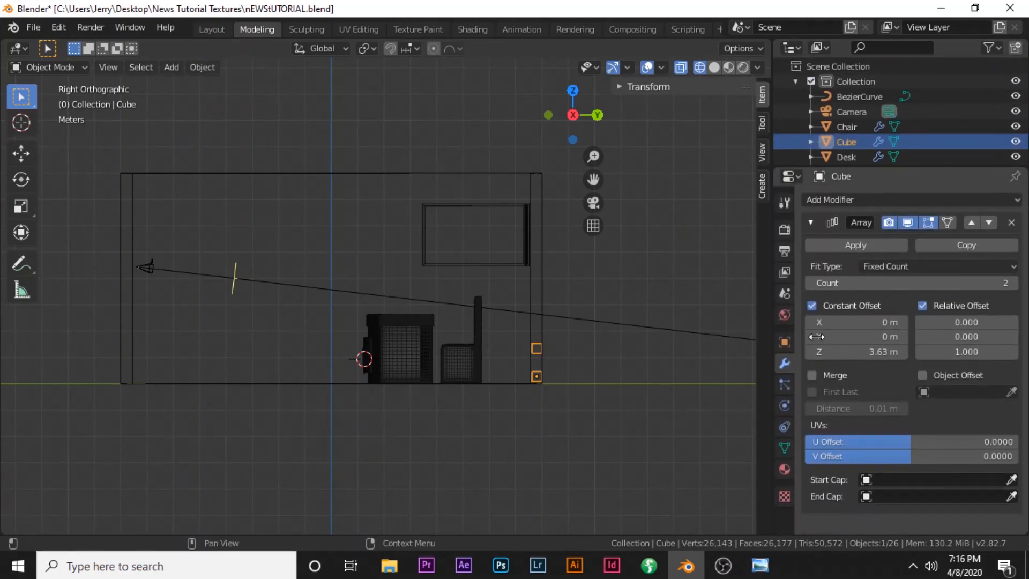
mouse_move(869, 352)
left_mouse_down()
mouse_move(837, 352)
mouse_move(868, 352)
left_mouse_up()
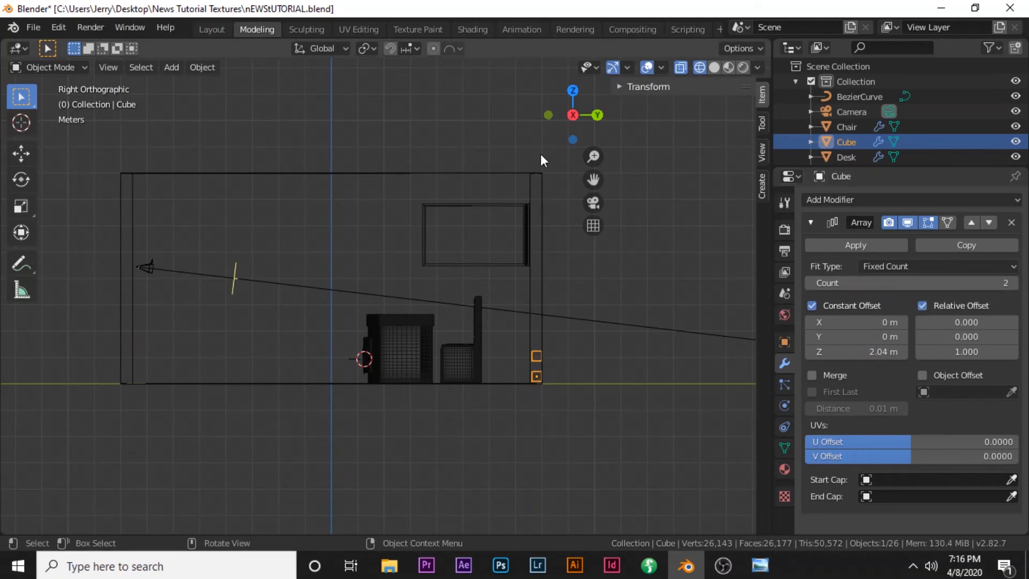
left_click(1012, 283)
left_click(1012, 283)
left_click(1012, 283)
left_click(1012, 283)
left_click(1012, 283)
left_click(1012, 283)
left_click(1012, 283)
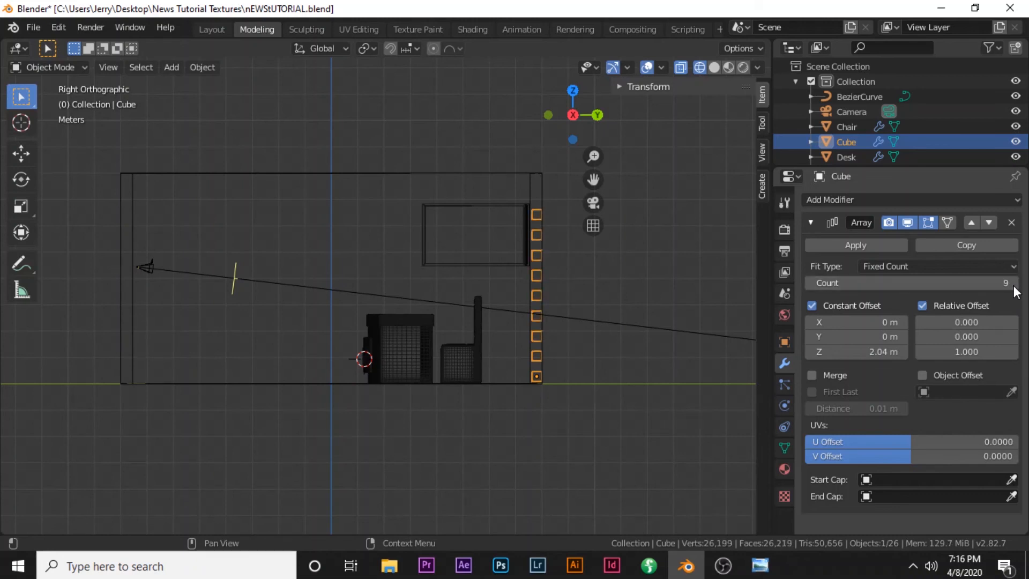
left_click(1013, 283)
left_click(1013, 283)
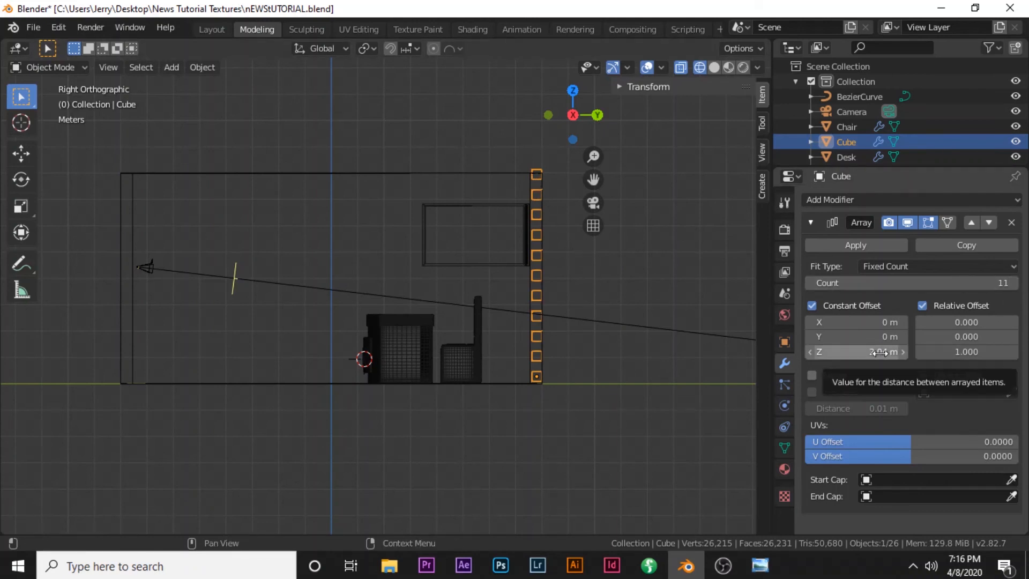
Fine-tune the array's constant Z offset down to 1.95 m so the top bar fits below the roof
left_click(811, 352)
left_click(810, 353)
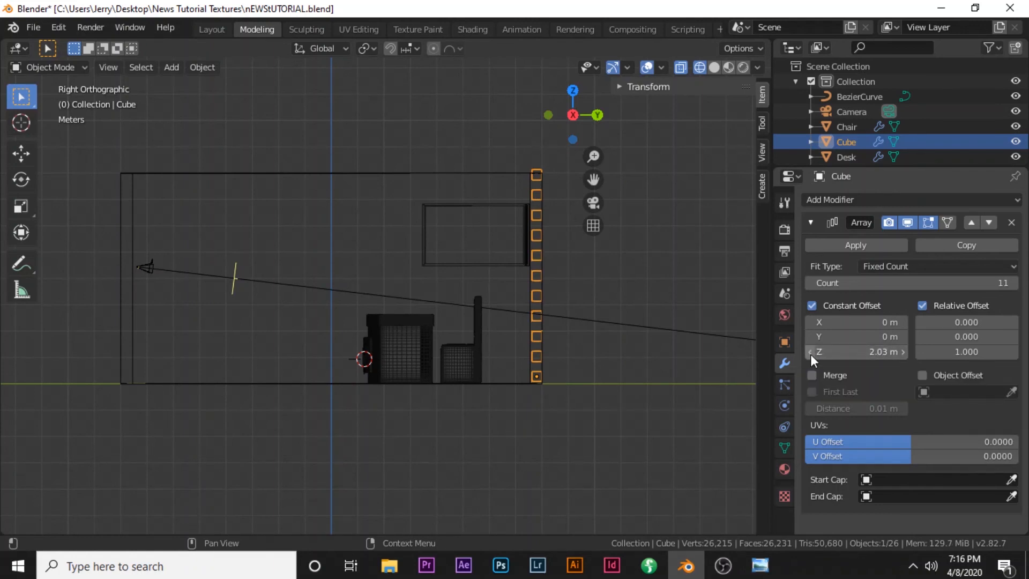
left_click(811, 352)
left_click(810, 353)
left_click(810, 352)
left_click(810, 352)
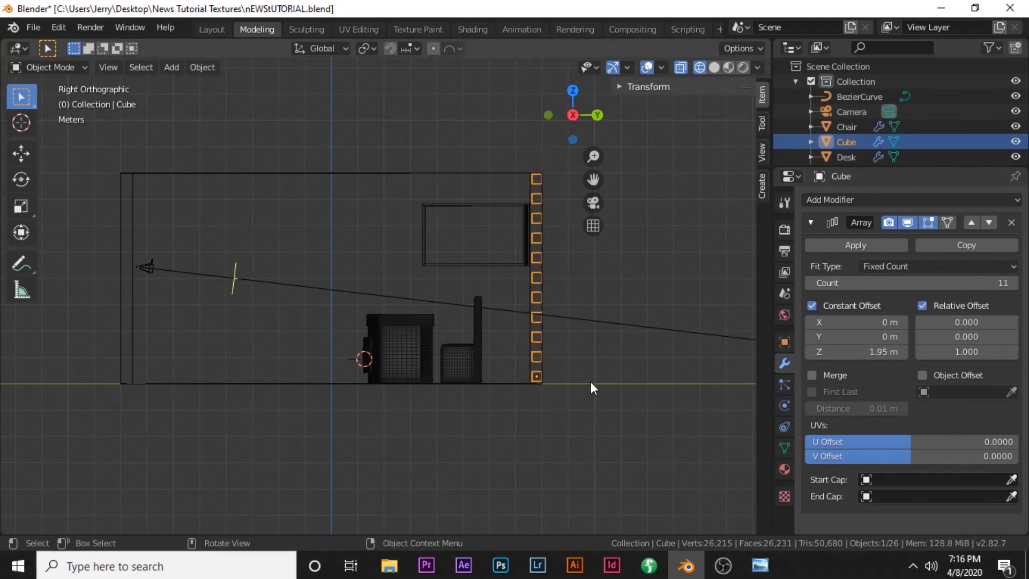
Examine how the stacked bars sit against the back wall and monitors, in perspective and from above
middle_click_drag(606, 391, 616, 365)
scroll(616, 370, "down", 3)
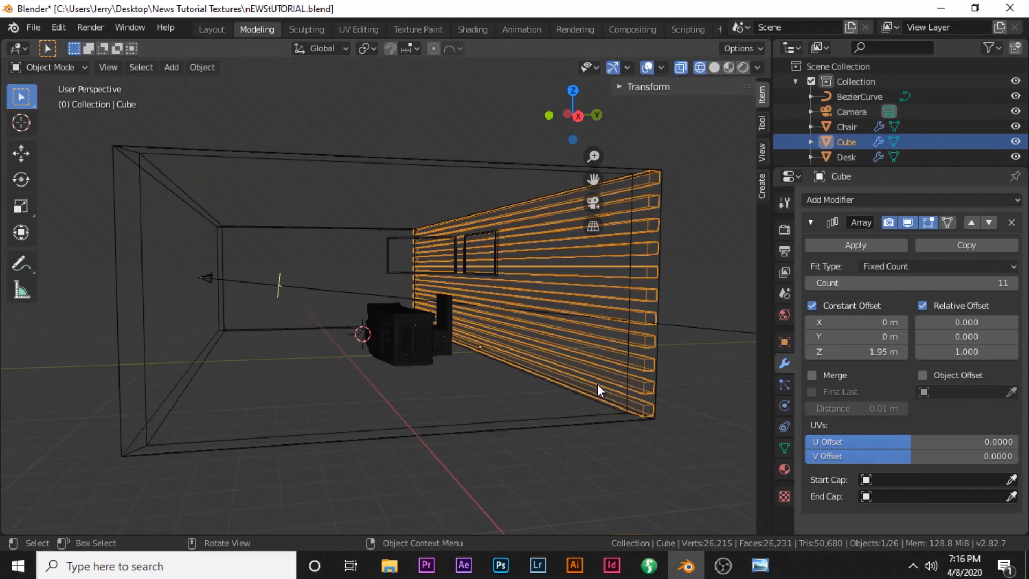
key("KP_7")
scroll(595, 382, "up", 2)
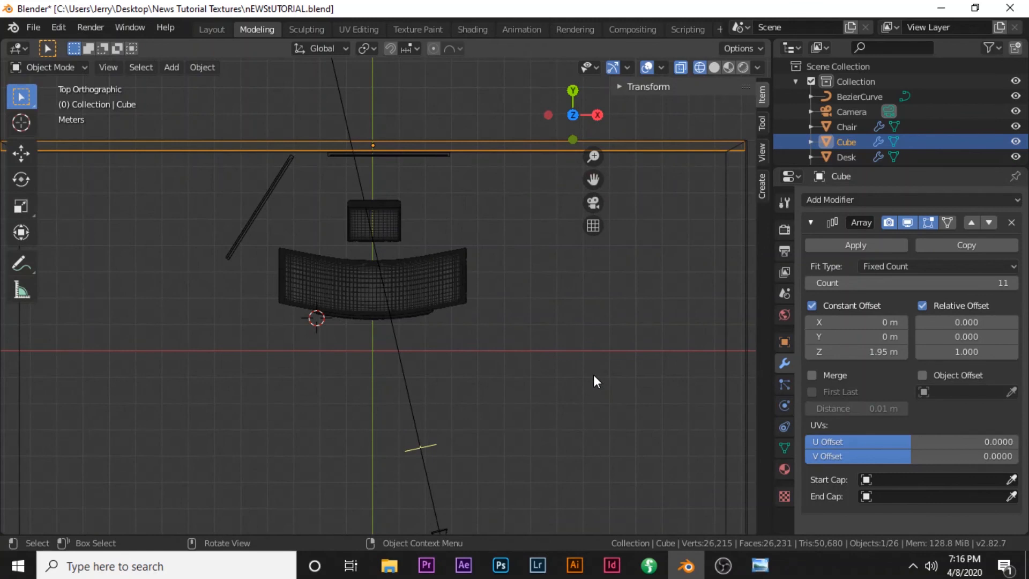
scroll(371, 155, "up", 1)
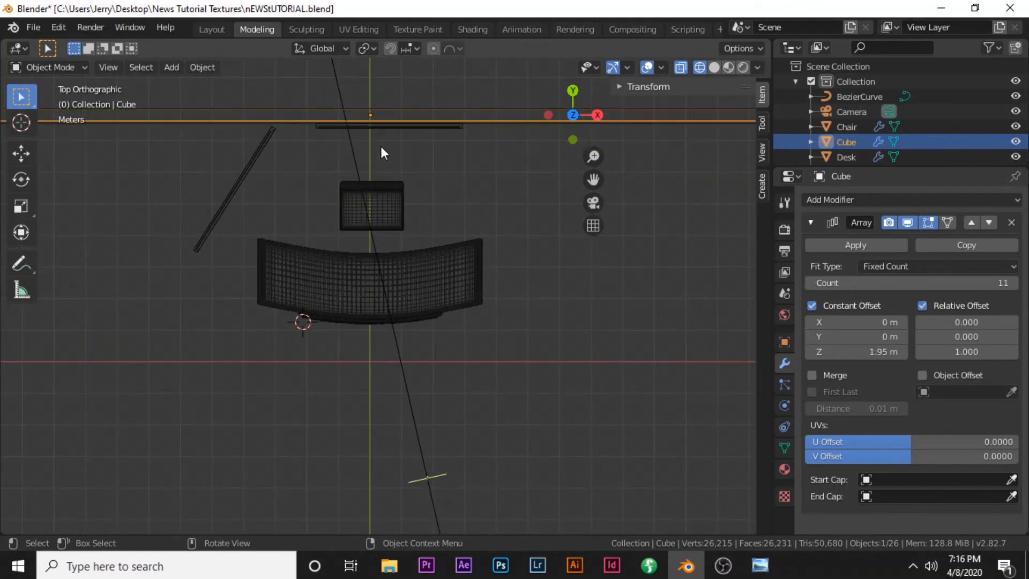
scroll(510, 194, "down", 1)
scroll(510, 194, "up", 1)
middle_click_drag(511, 188, 487, 143)
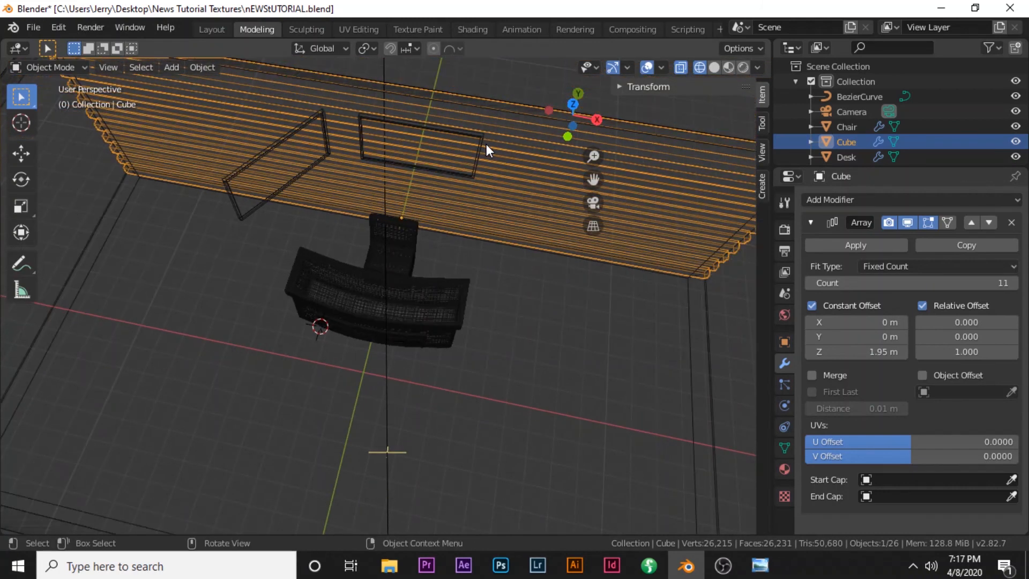
scroll(487, 143, "down", 1)
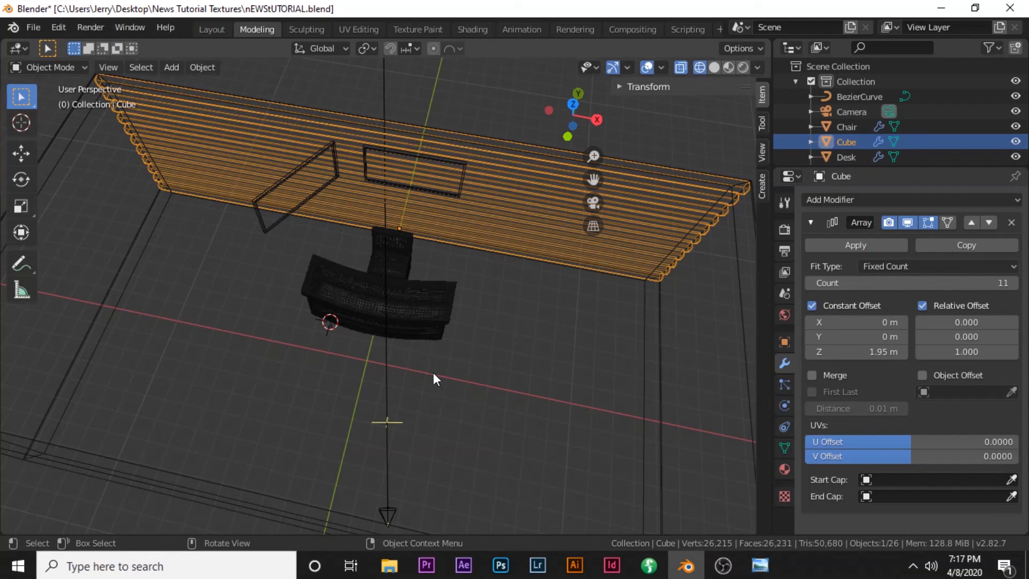
Hide the arrayed bars so the monitor in front of them can be selected
left_click(395, 192)
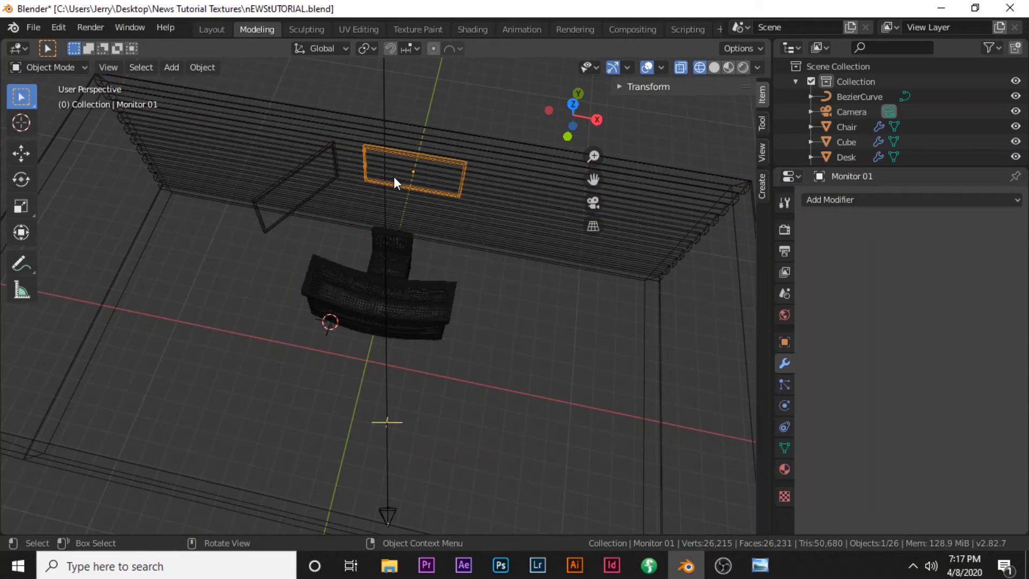
left_click(395, 171, "shift")
left_click(395, 172)
scroll(425, 166, "up", 5)
mouse_move(462, 138)
middle_mouse_down()
mouse_move(472, 95)
mouse_move(463, 146)
middle_mouse_up()
left_click(1015, 143)
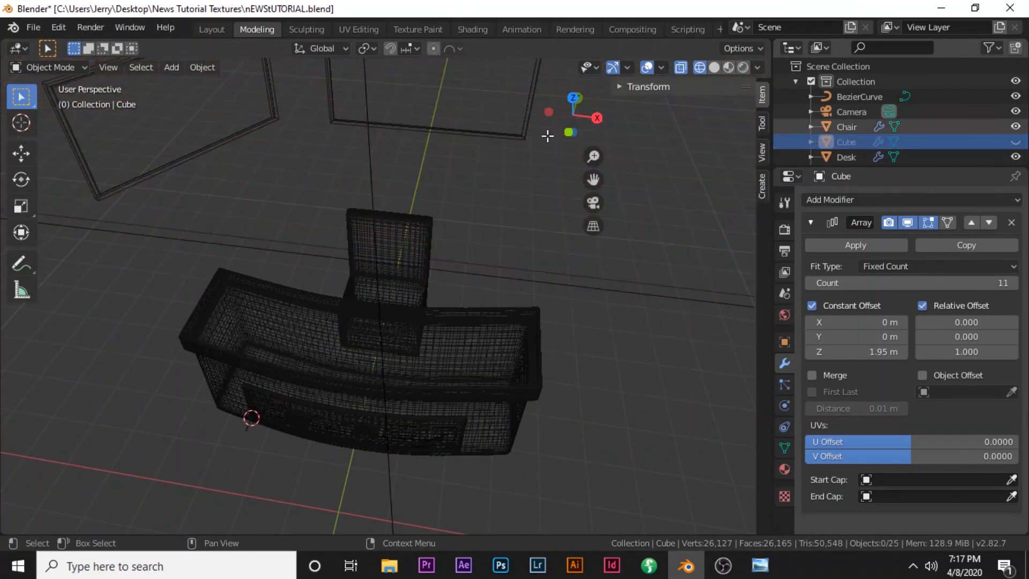
Select the back-wall monitor together with its screen and move them slightly along negative Y, away from the wall
scroll(489, 128, "down", 2)
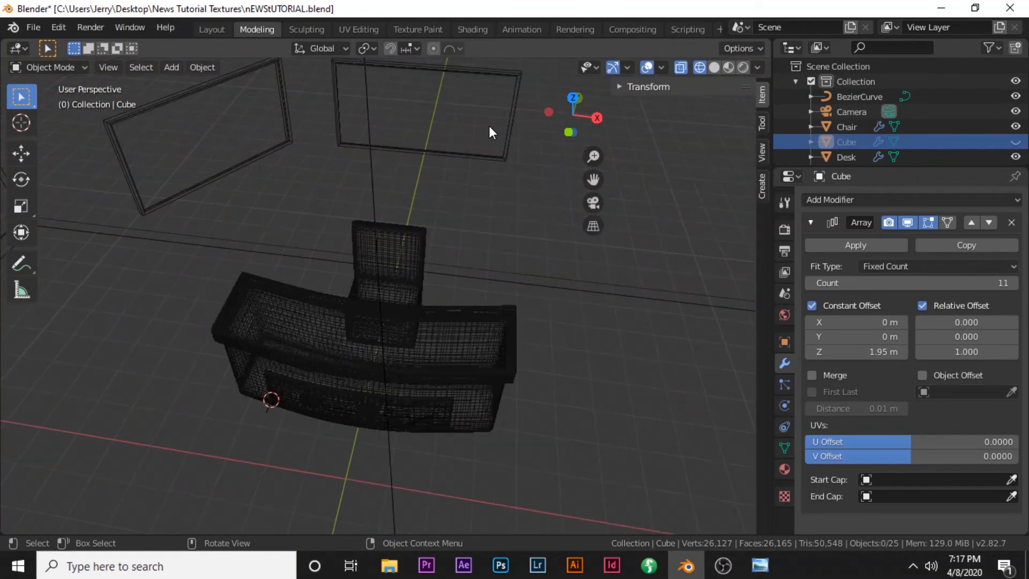
left_click(507, 73)
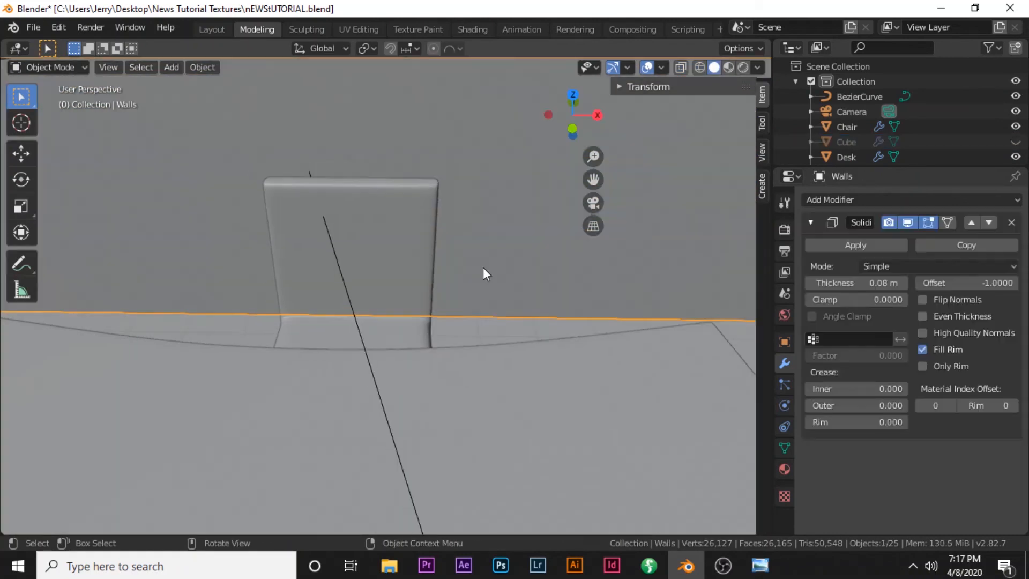
middle_click_drag(483, 267, 481, 245)
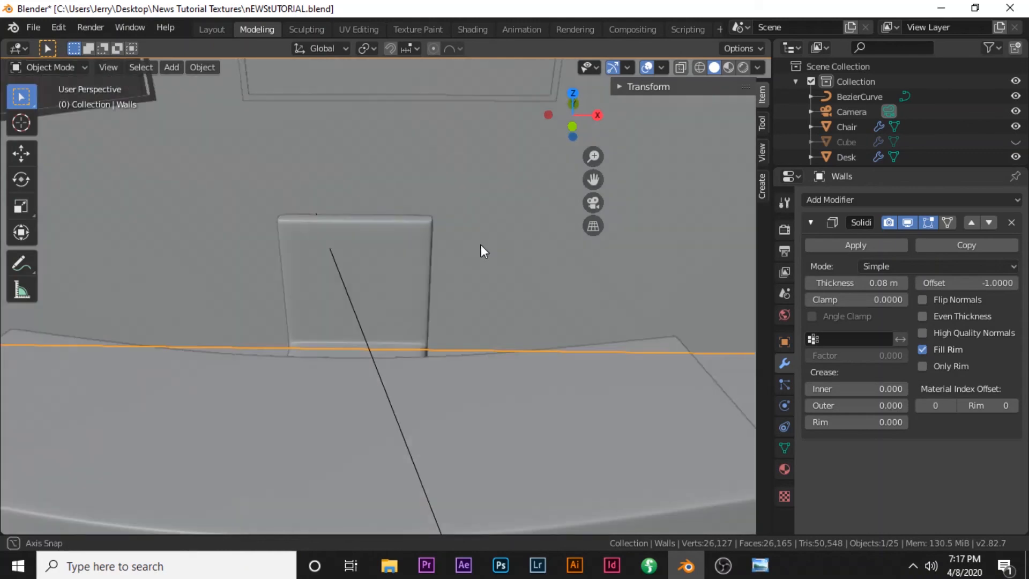
left_click(425, 86)
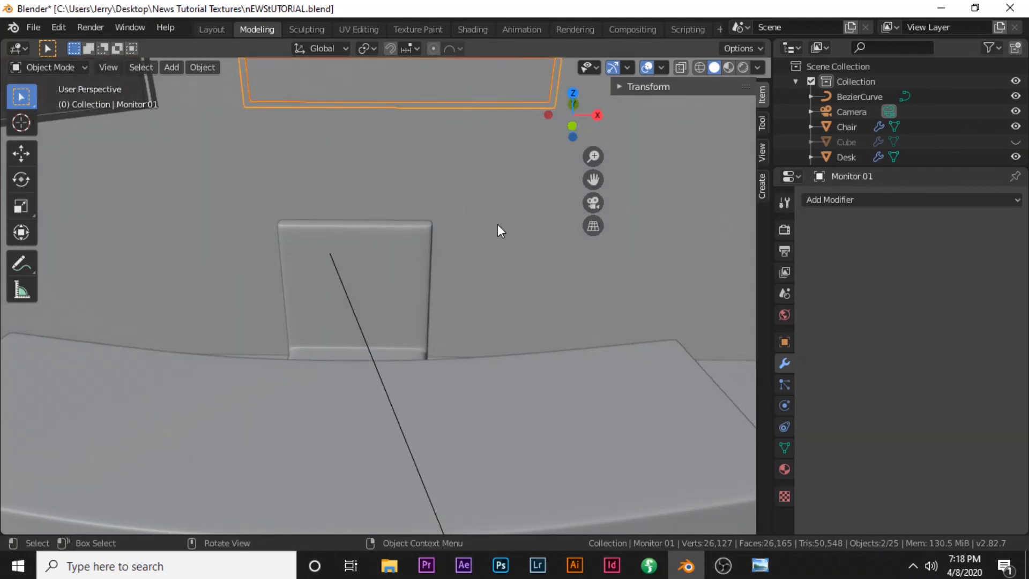
key("KP_7")
scroll(501, 233, "down", 5)
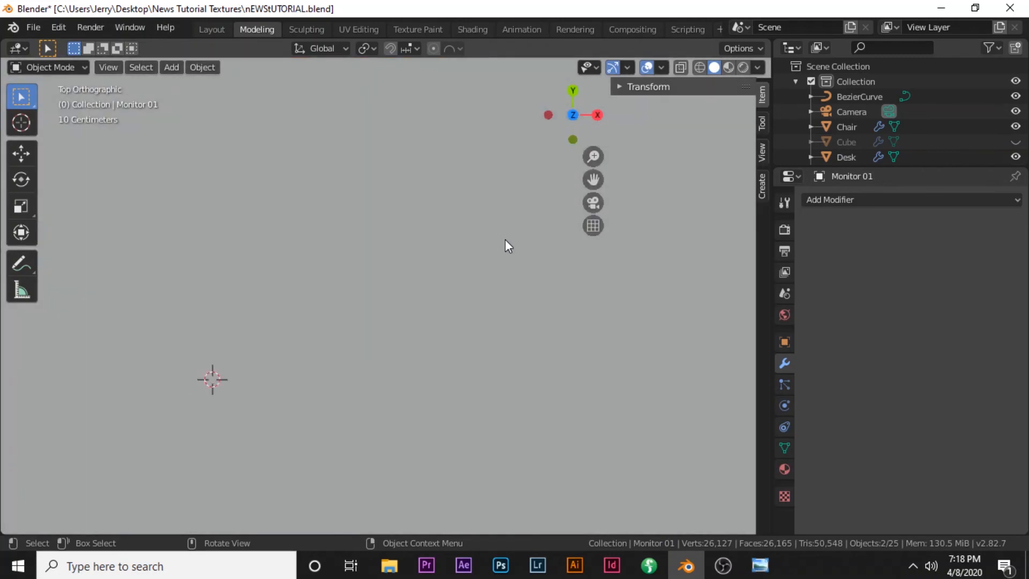
key("z")
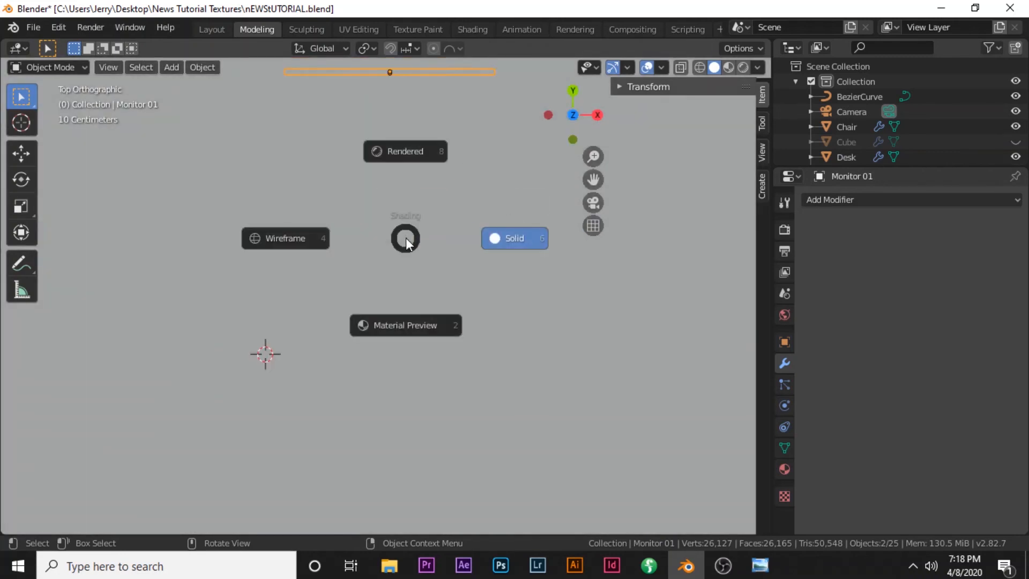
left_click(314, 245)
scroll(419, 225, "down", 1)
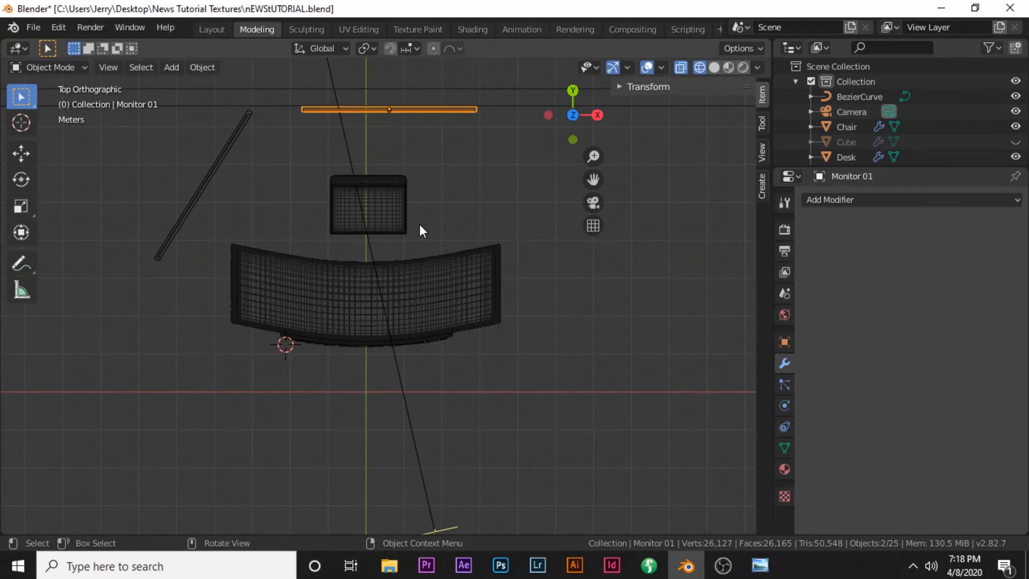
key("g")
key("y")
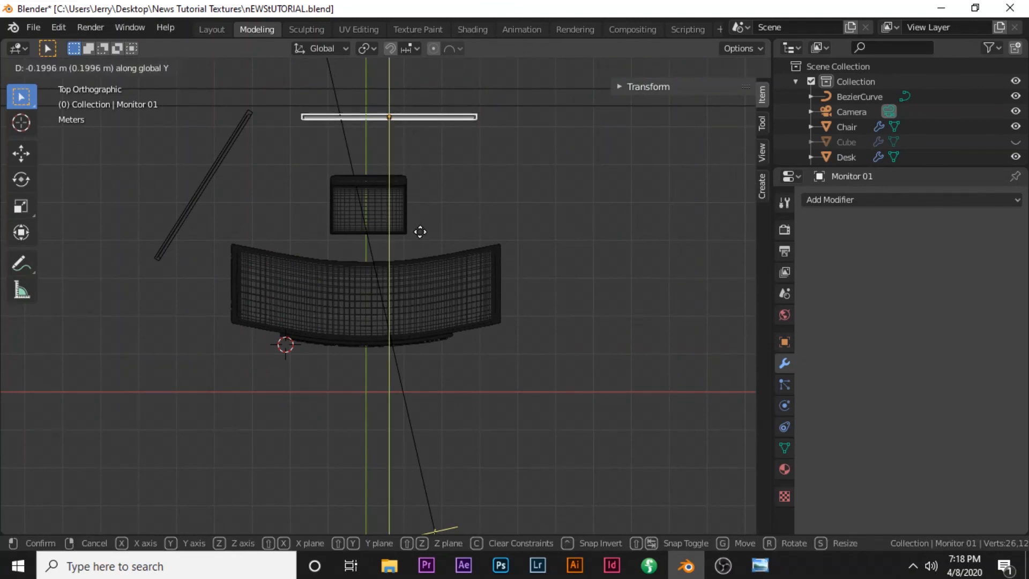
left_click(422, 231)
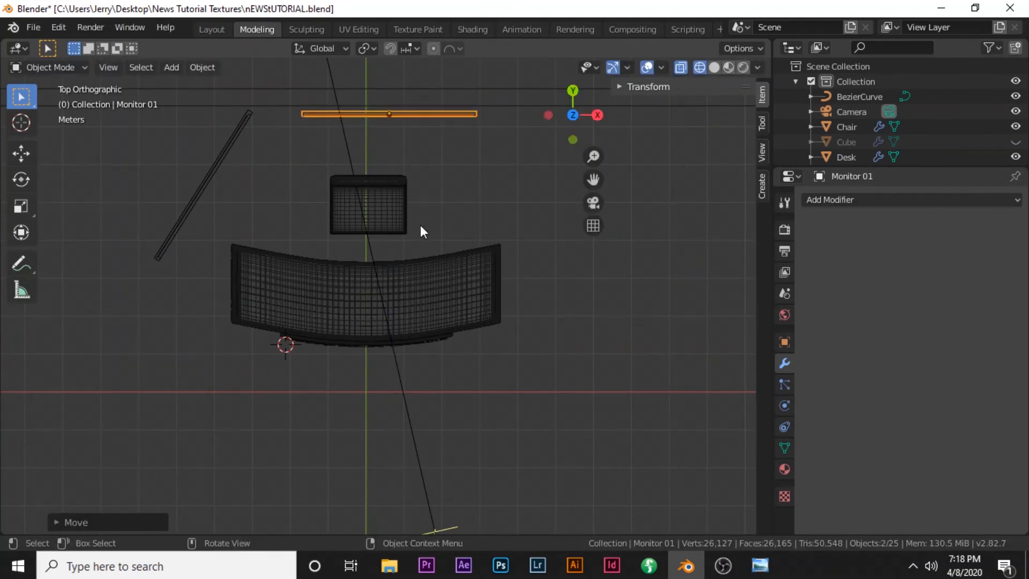
Add a mesh plane and rotate it 93° about the global X axis so it stands upright
scroll(397, 204, "down", 1)
scroll(418, 290, "down", 1)
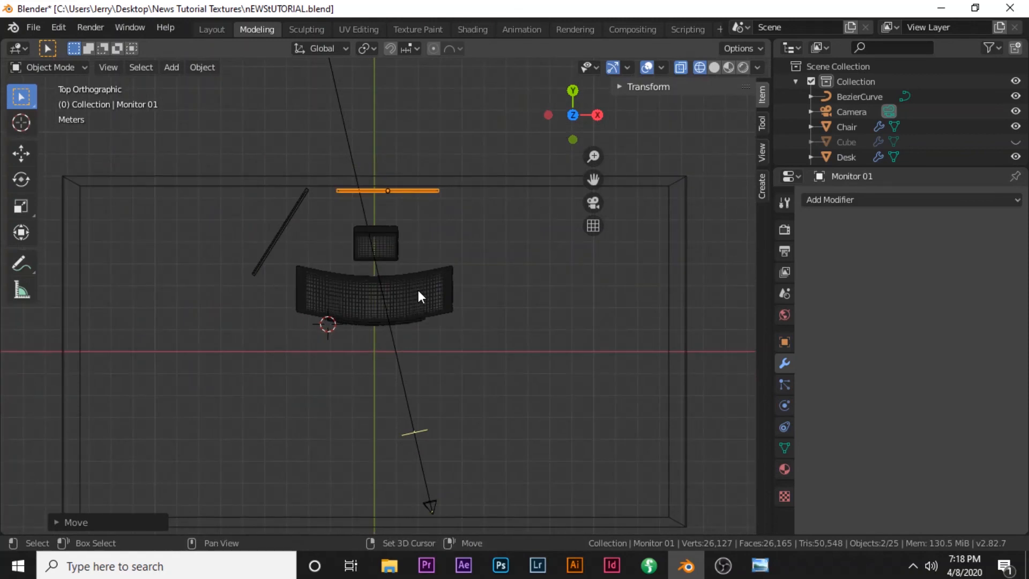
key("shift+a")
mouse_move(408, 250)
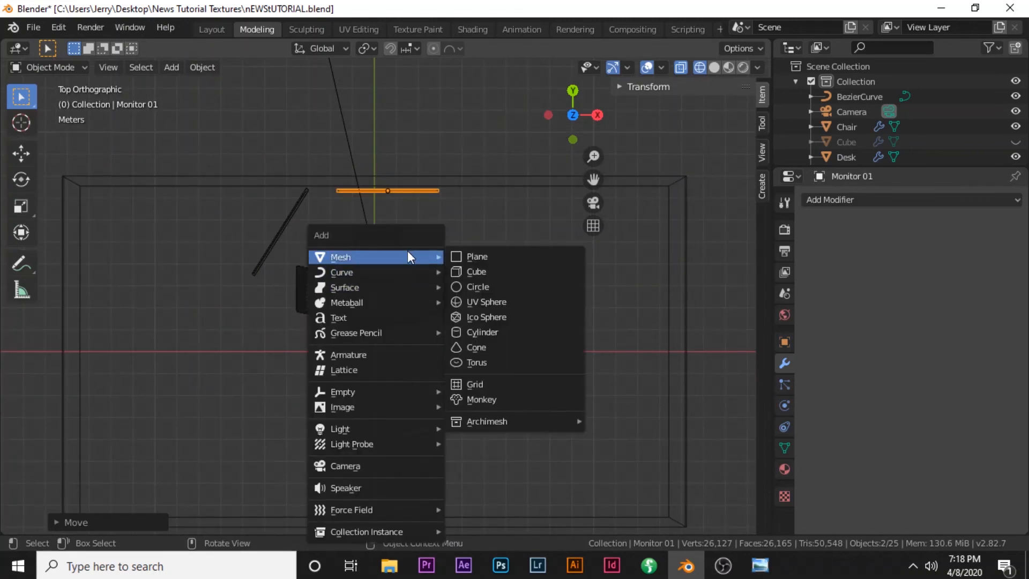
left_click(495, 259)
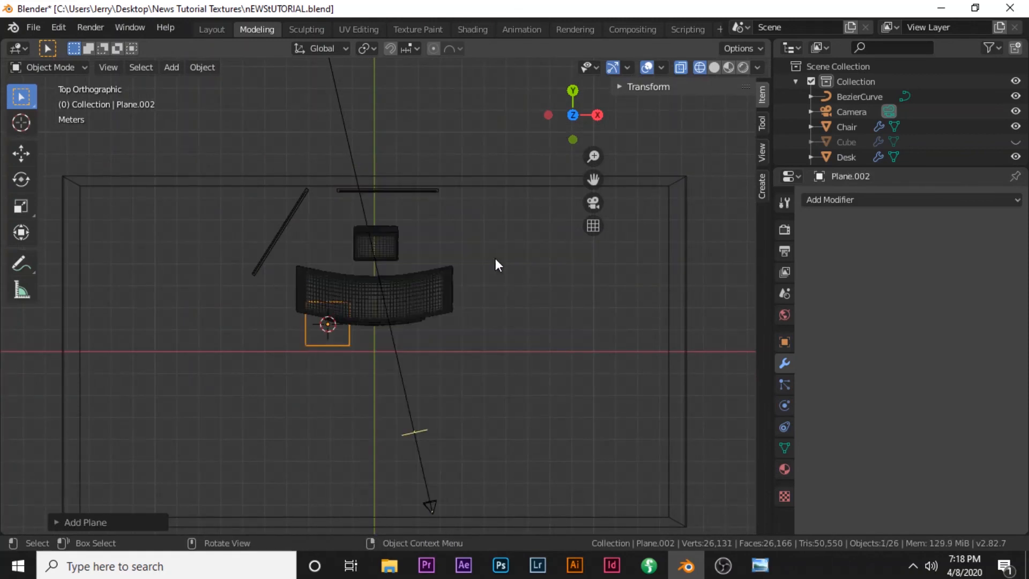
key("r")
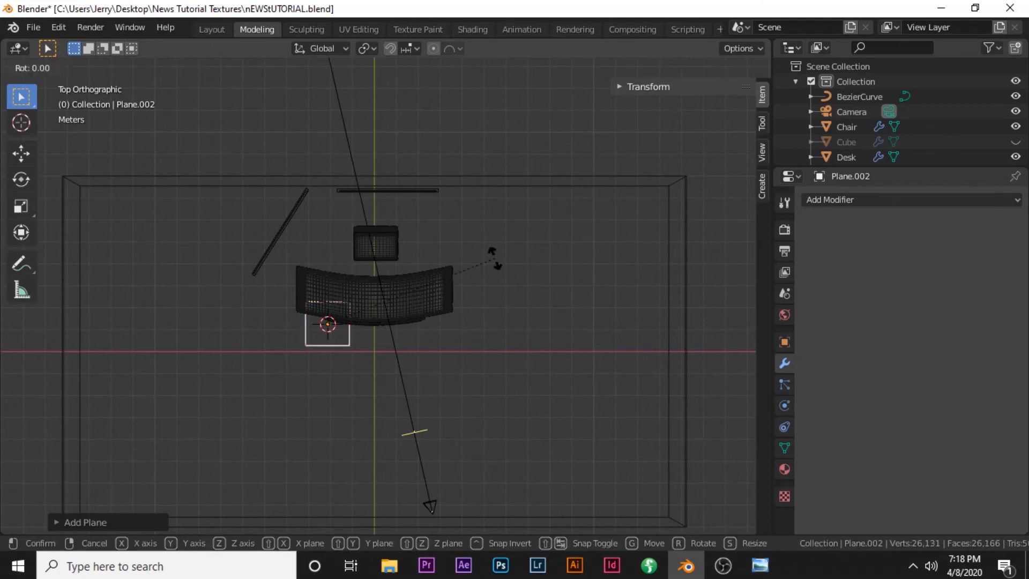
type("x")
type("93")
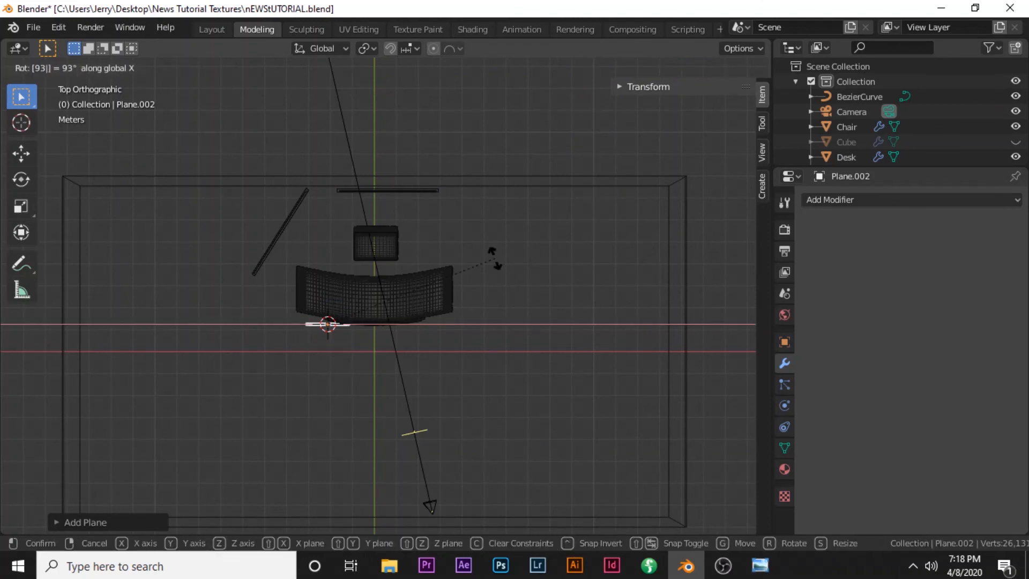
key("Return")
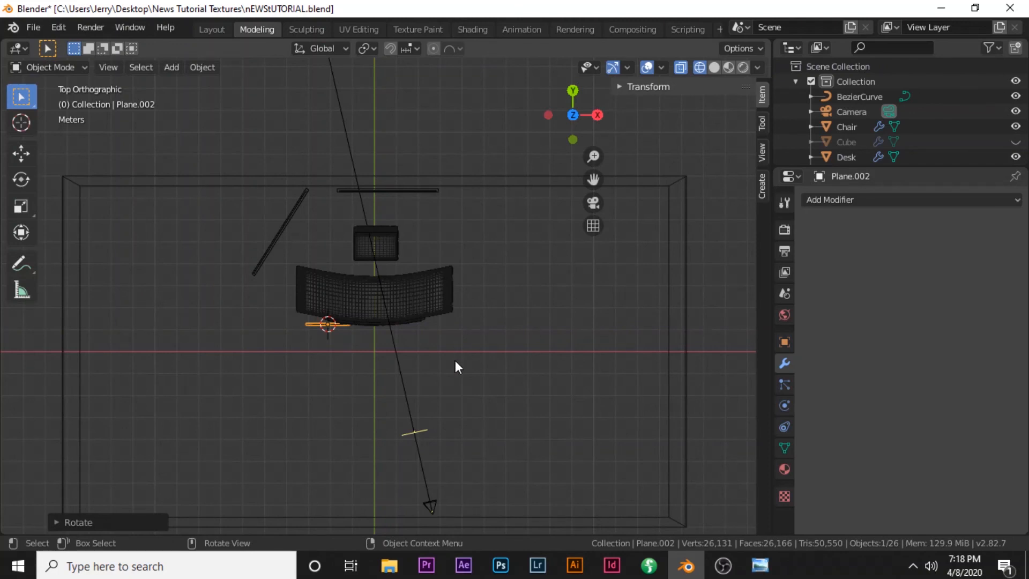
Move the upright plane to the back wall, centred behind the back-wall monitor
key("g")
key("y")
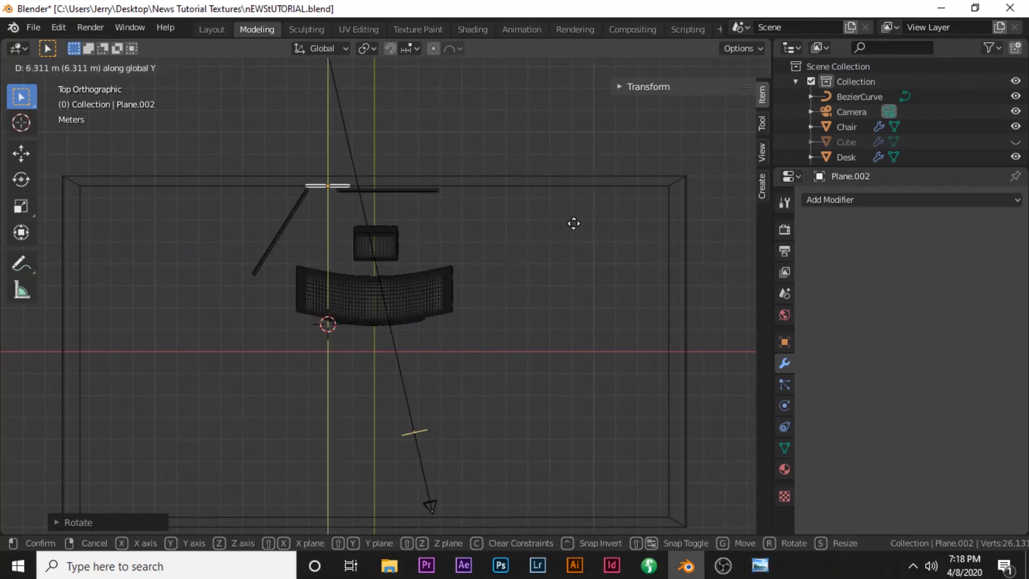
left_click(623, 217)
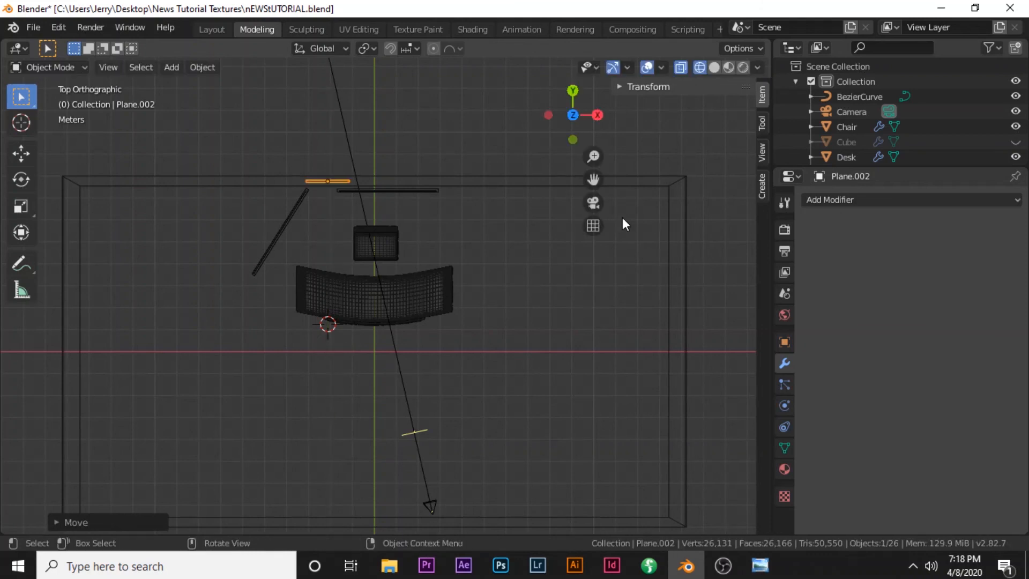
key("g")
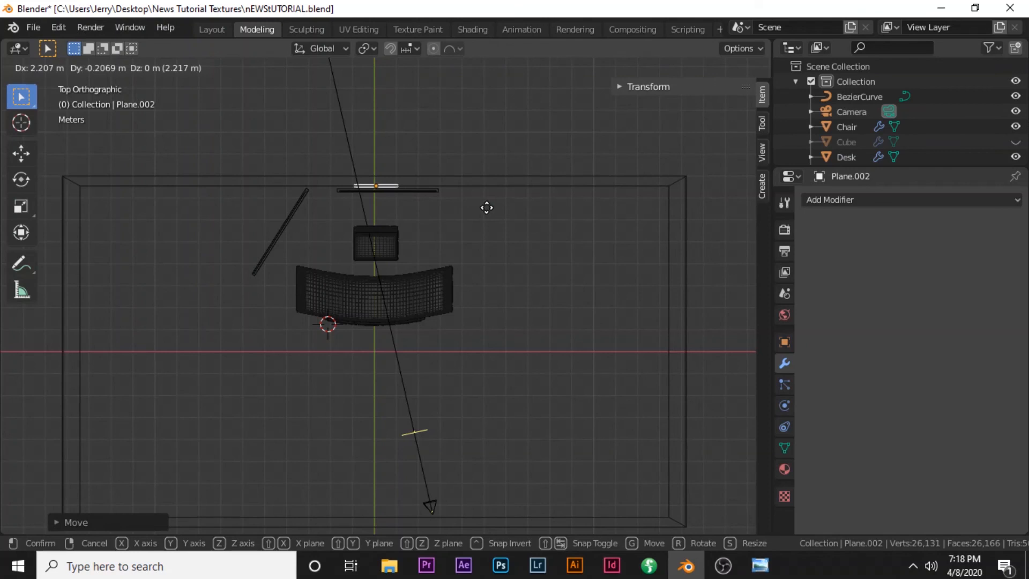
left_click(485, 210)
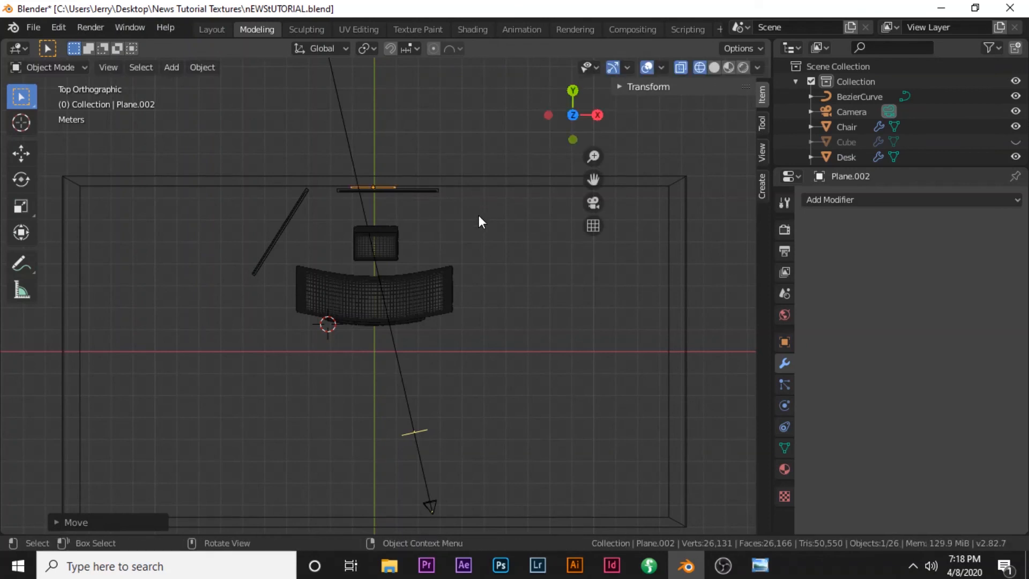
Scale the upright plane by 12 along the X axis to stretch it across the back wall
key("s")
type("x")
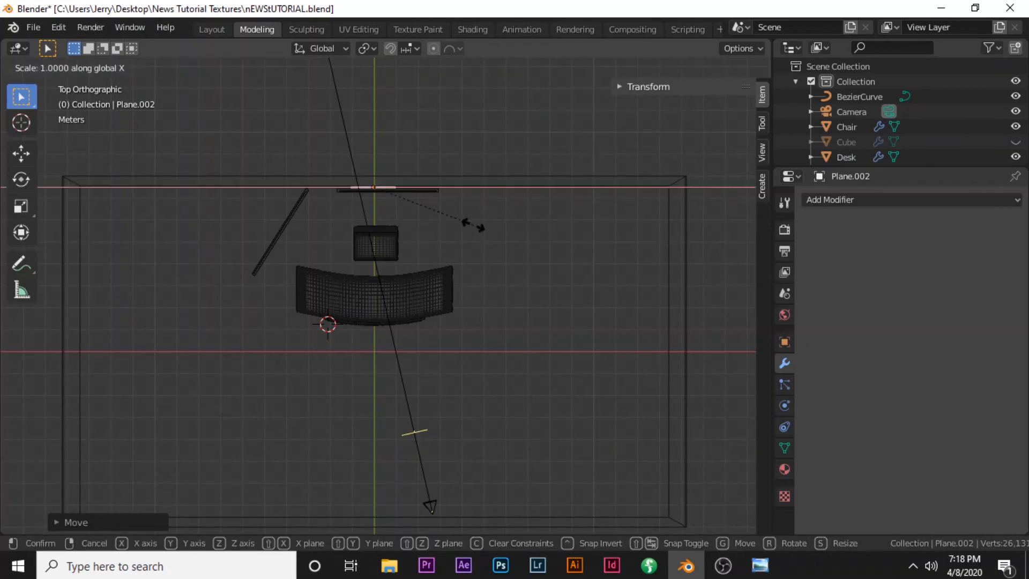
type("12")
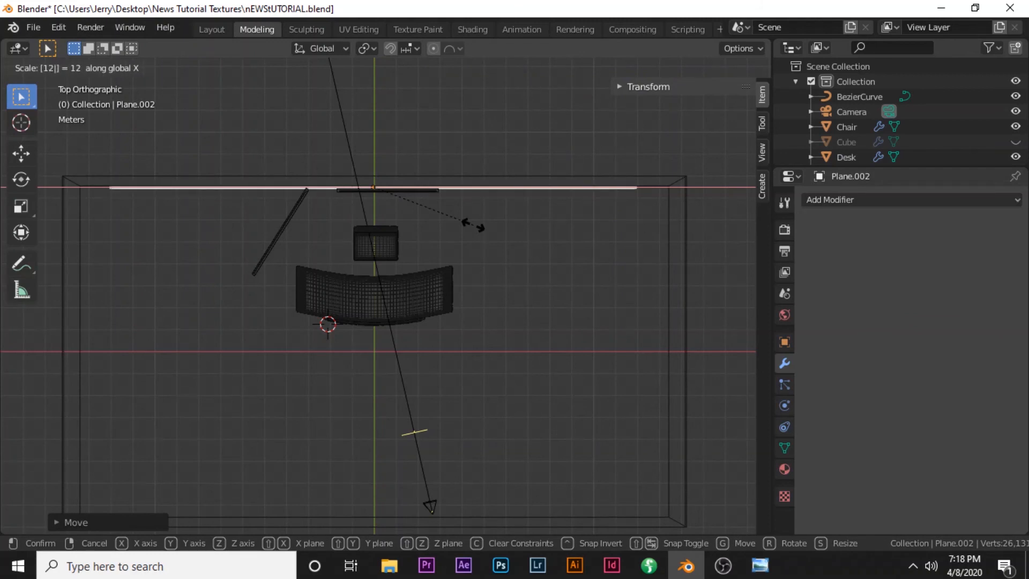
key("Return")
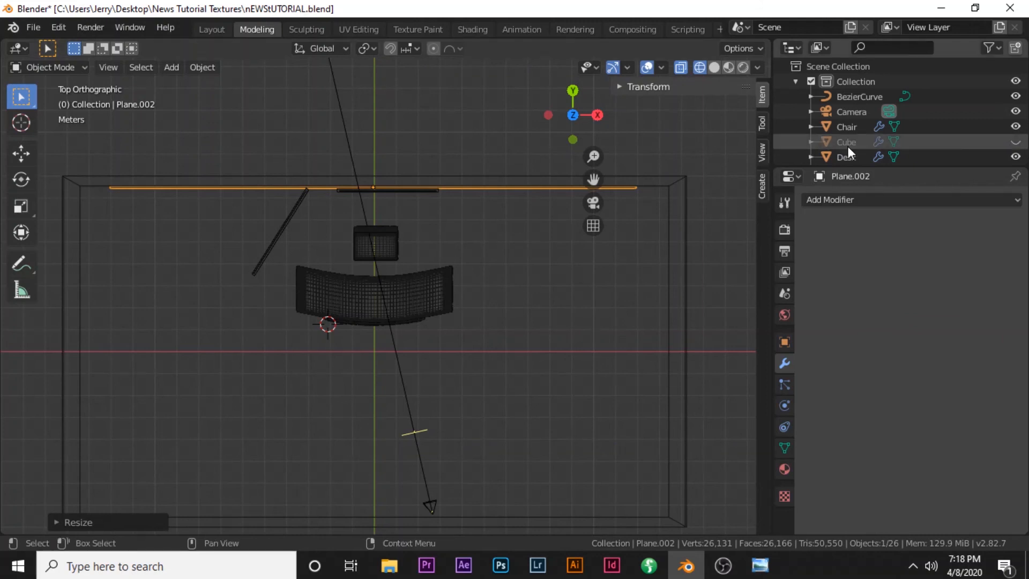
Unhide the arrayed bars and move them with the upright plane and back-wall monitor about 0.69 m along negative Y
left_click(1016, 142)
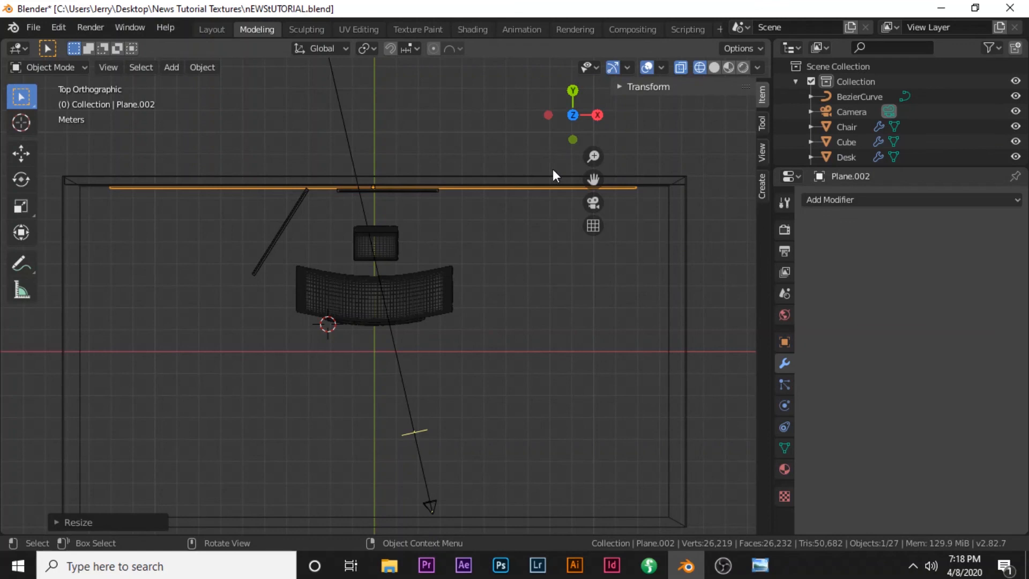
left_click(505, 181)
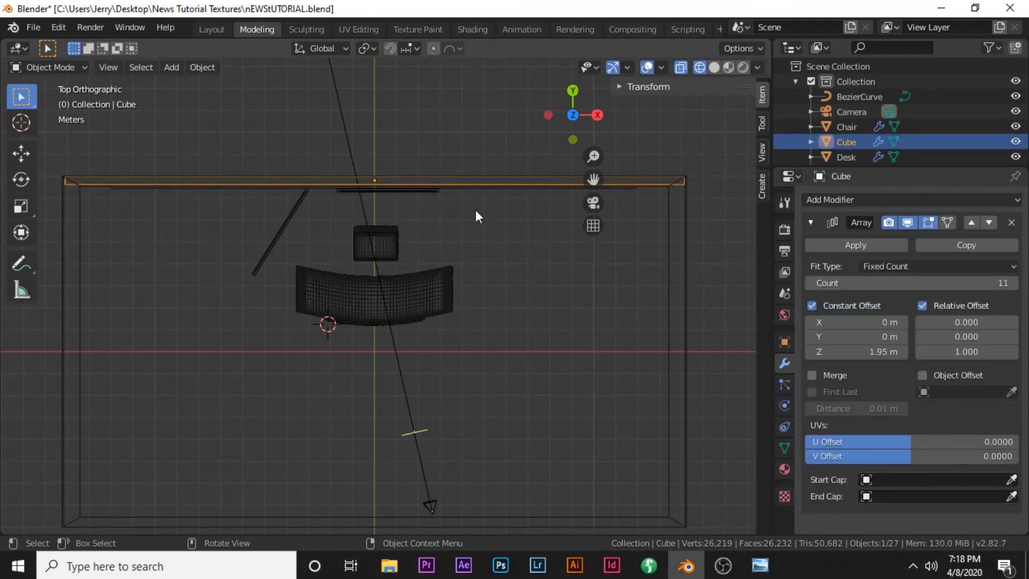
left_click(428, 189, "shift")
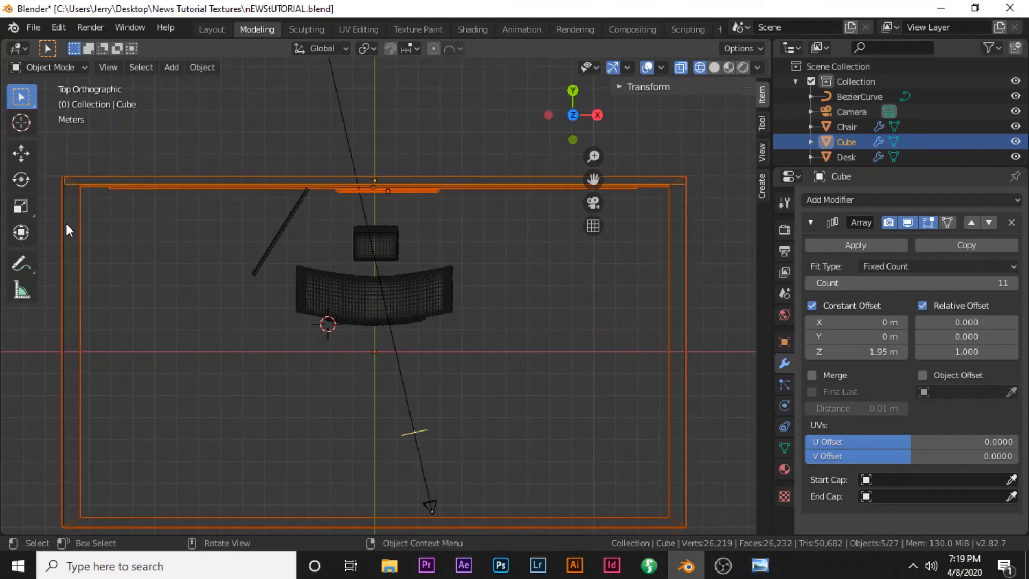
key("b")
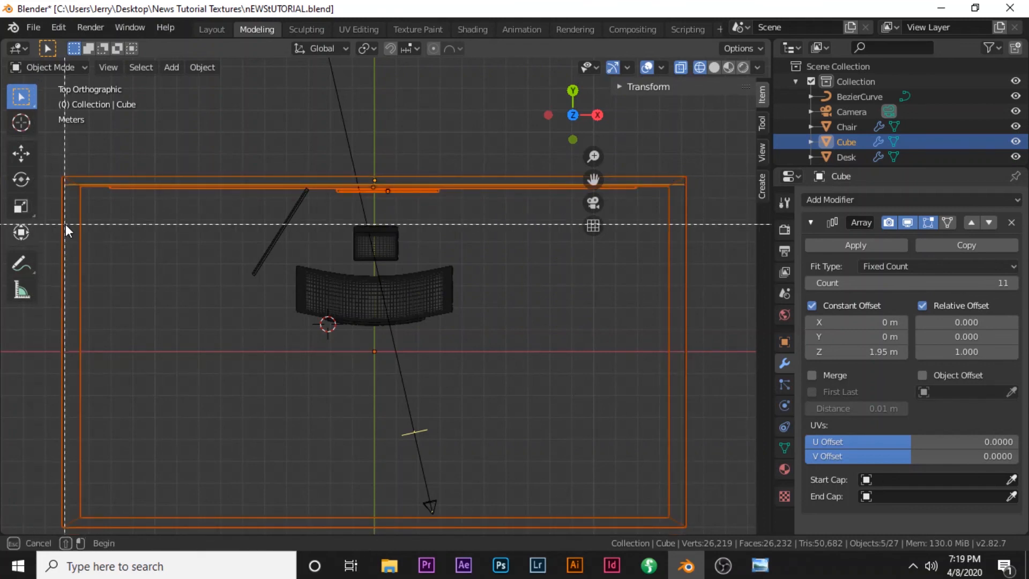
middle_click_drag(66, 226, 34, 217)
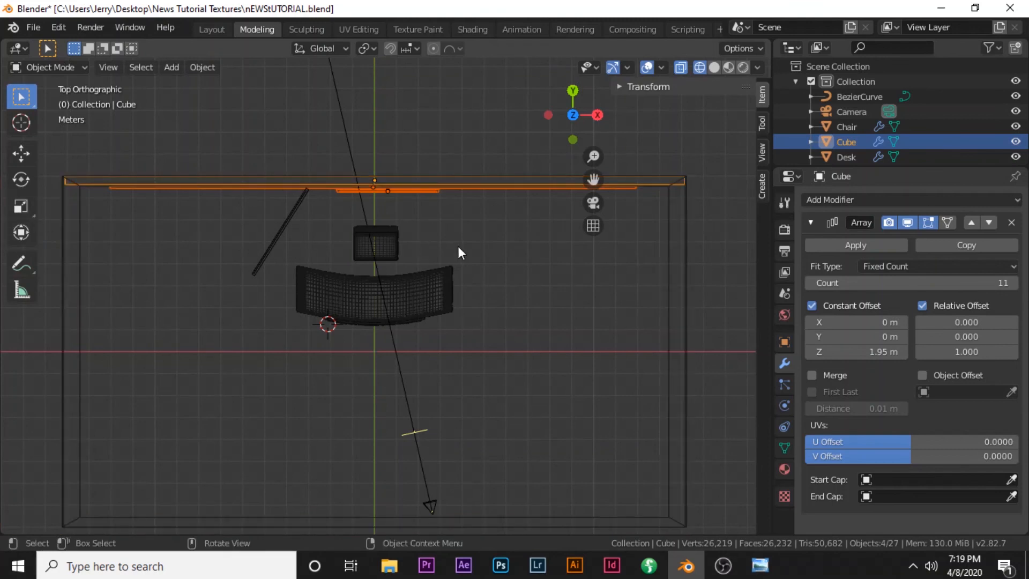
key("g")
key("y")
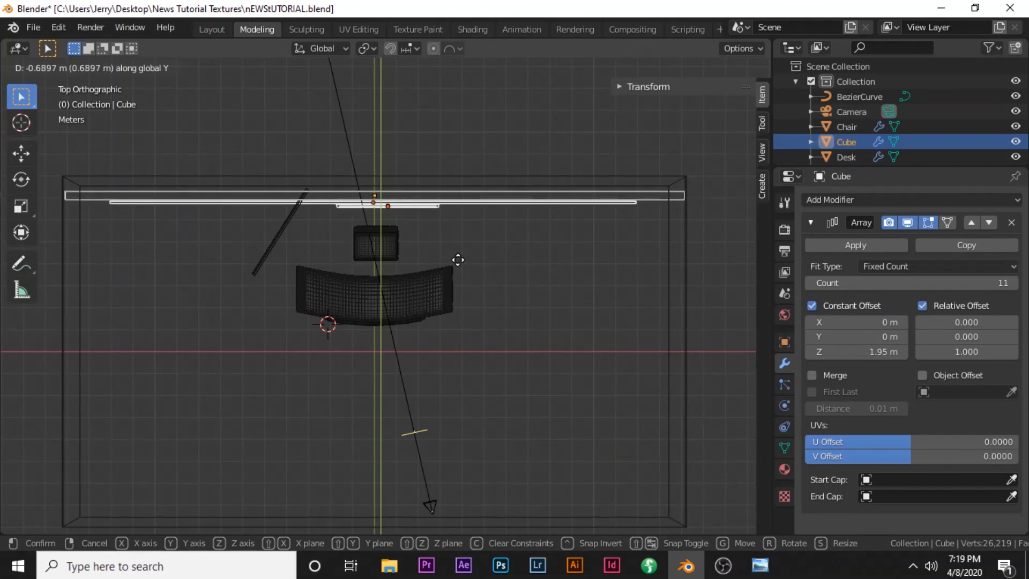
left_click(452, 260)
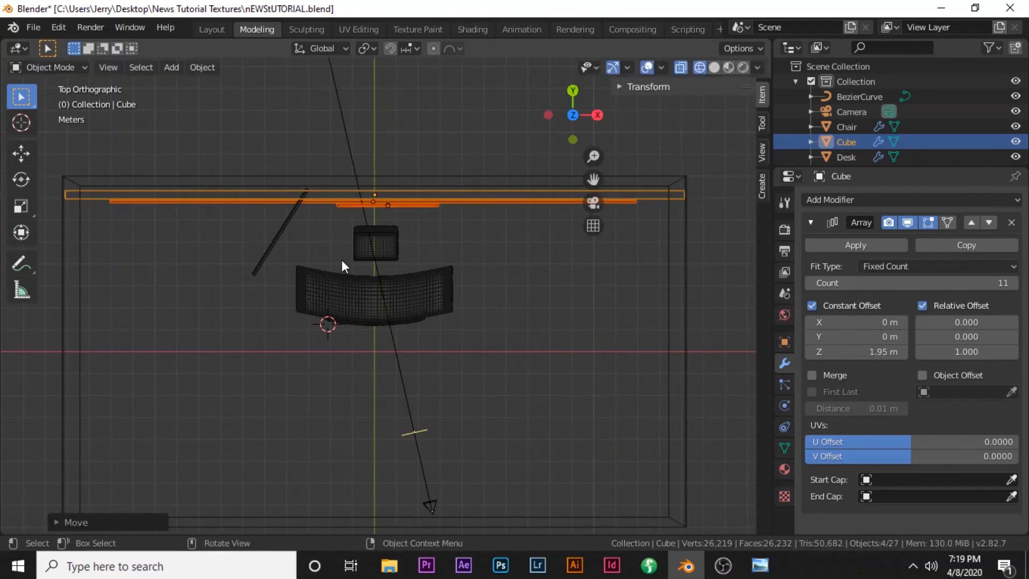
Move the angled side monitor with its screen about 1.4 m along negative X and 0.8 m along negative Y
key("alt+a")
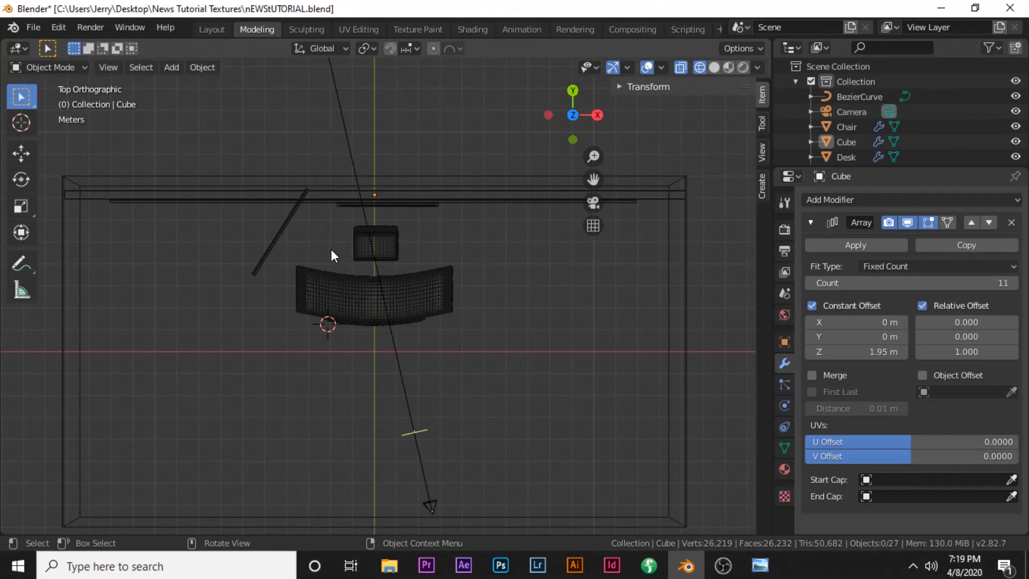
left_click_drag(311, 247, 234, 204)
key("g")
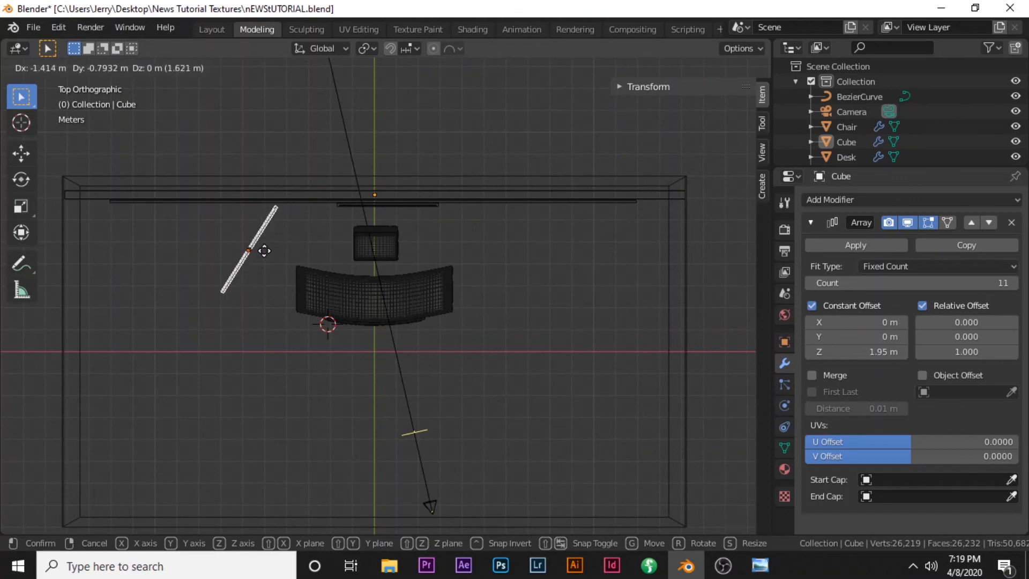
left_click(265, 252)
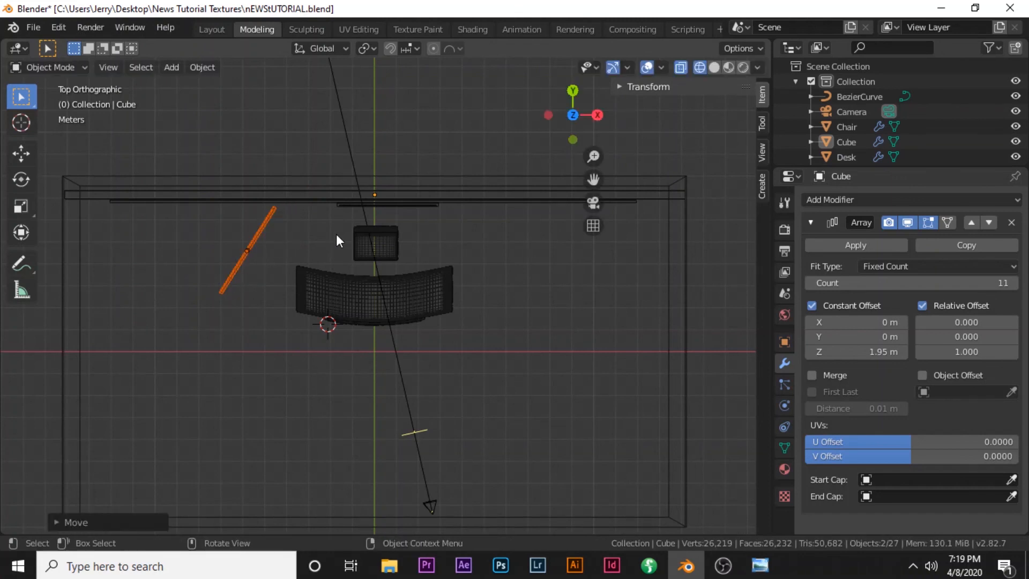
left_click(456, 219)
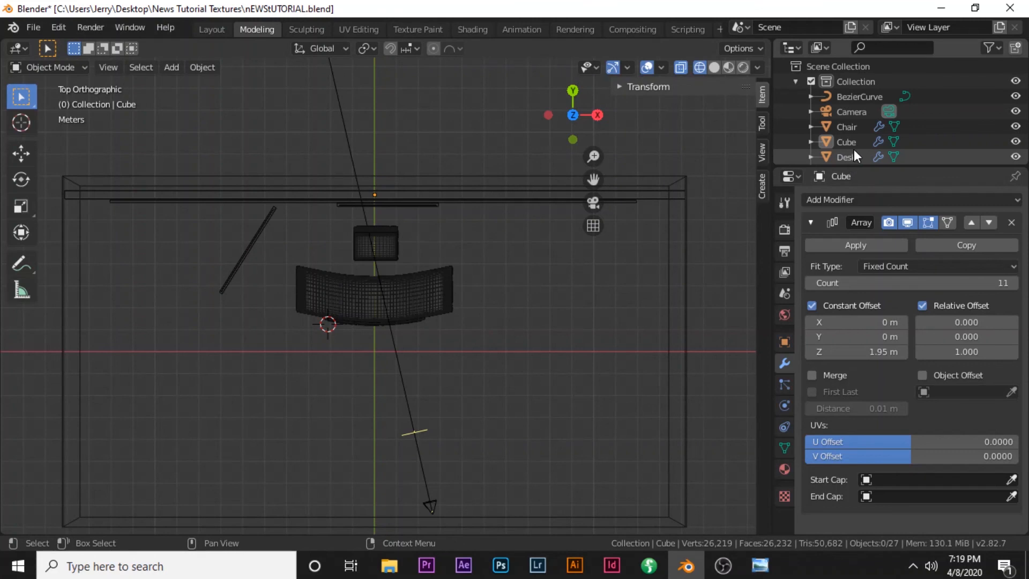
Select only the stretched upright plane and move it about 0.57 m along positive Y, in among the bars
left_click_drag(867, 166, 861, 316)
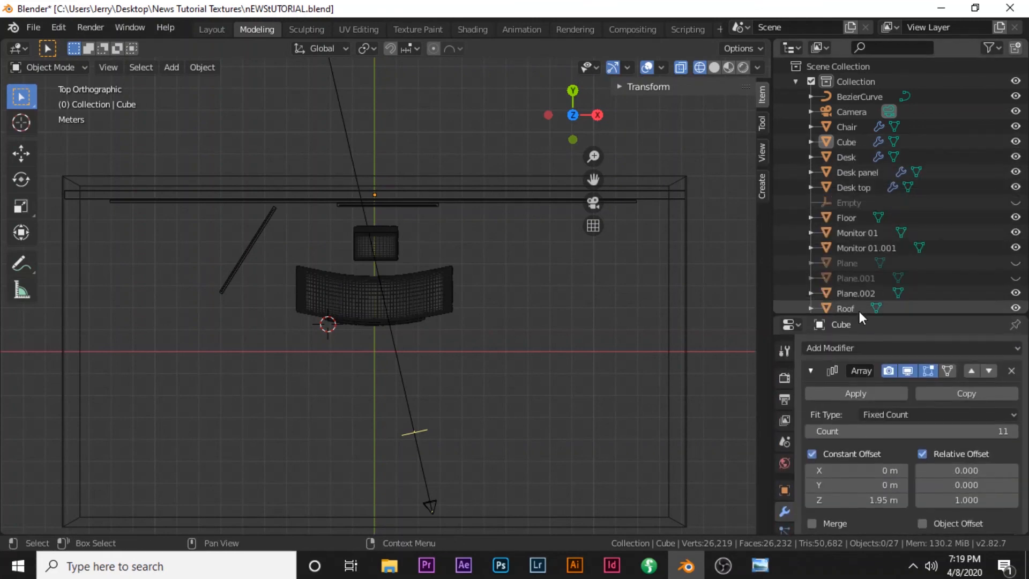
middle_click_drag(438, 226, 443, 137)
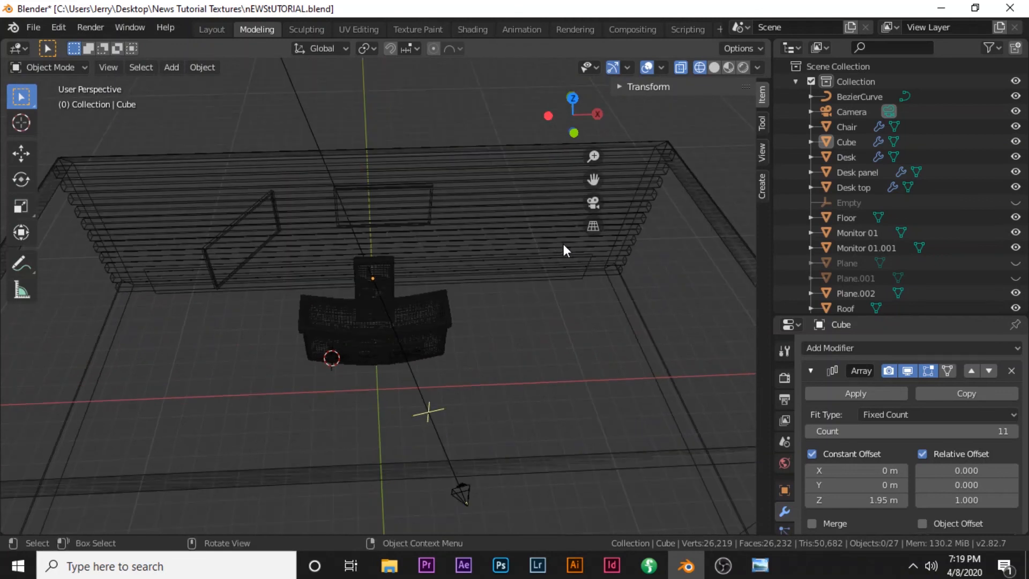
left_click(575, 258)
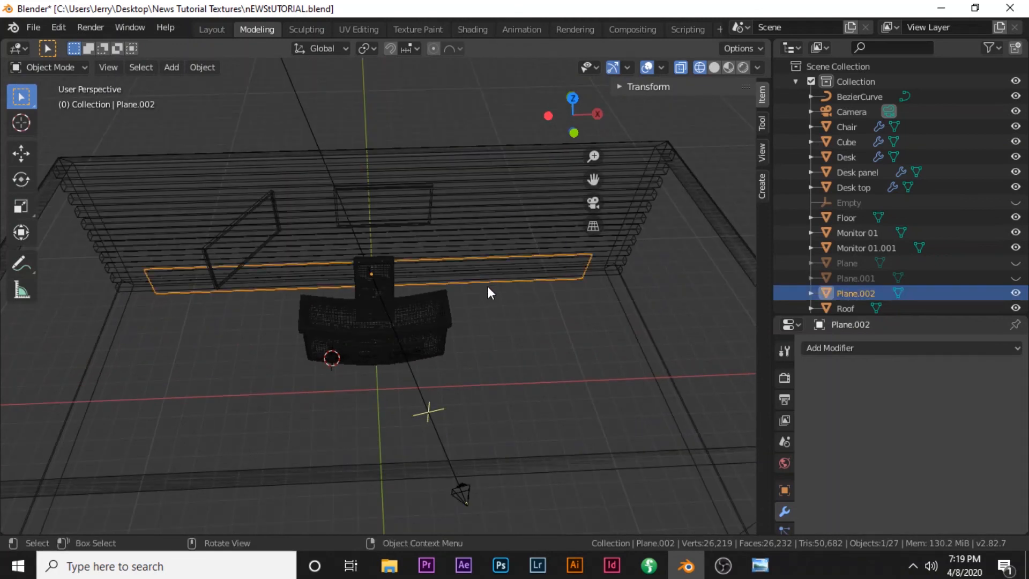
key("KP_7")
scroll(488, 292, "up", 1)
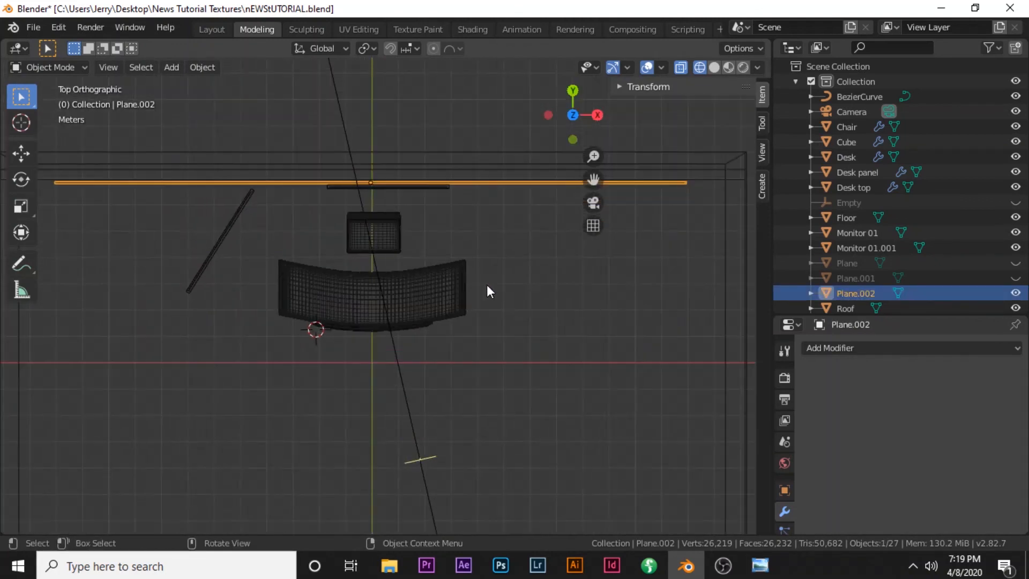
key("g")
key("y")
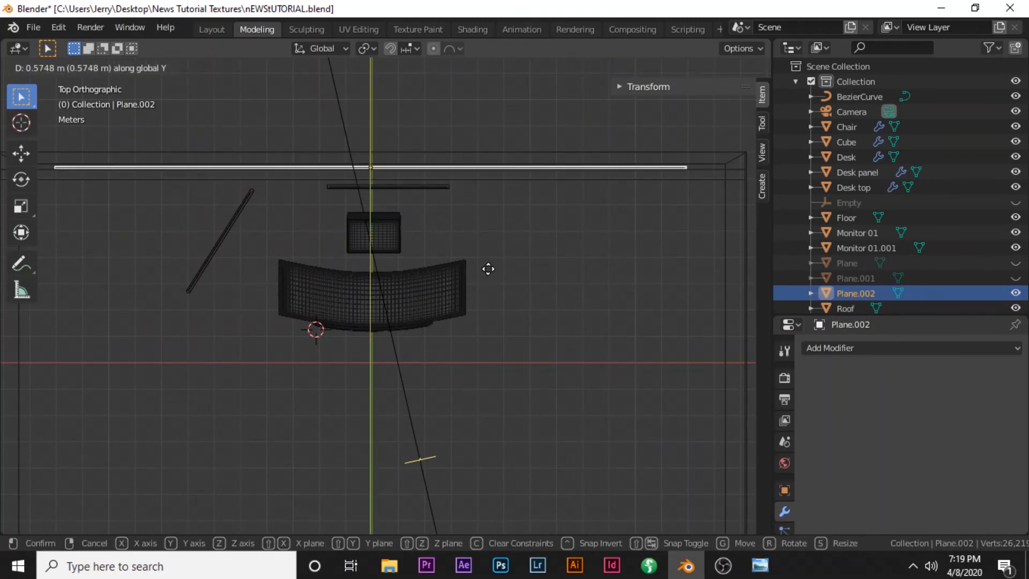
left_click(489, 270)
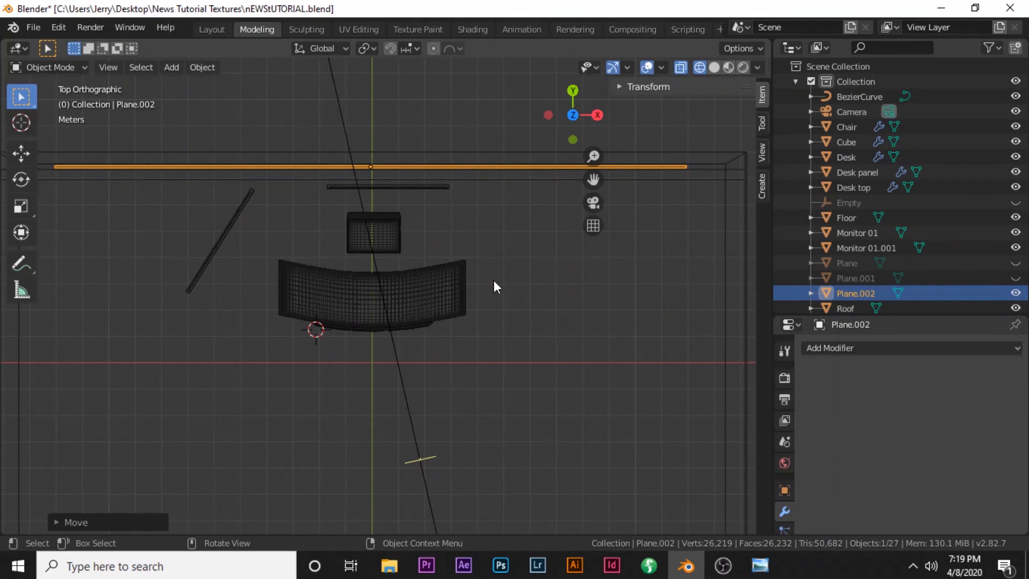
Raise the plane along Z to about mid-height of the back wall and scale it about 1.17 along X to the bars' width
key("KP_1")
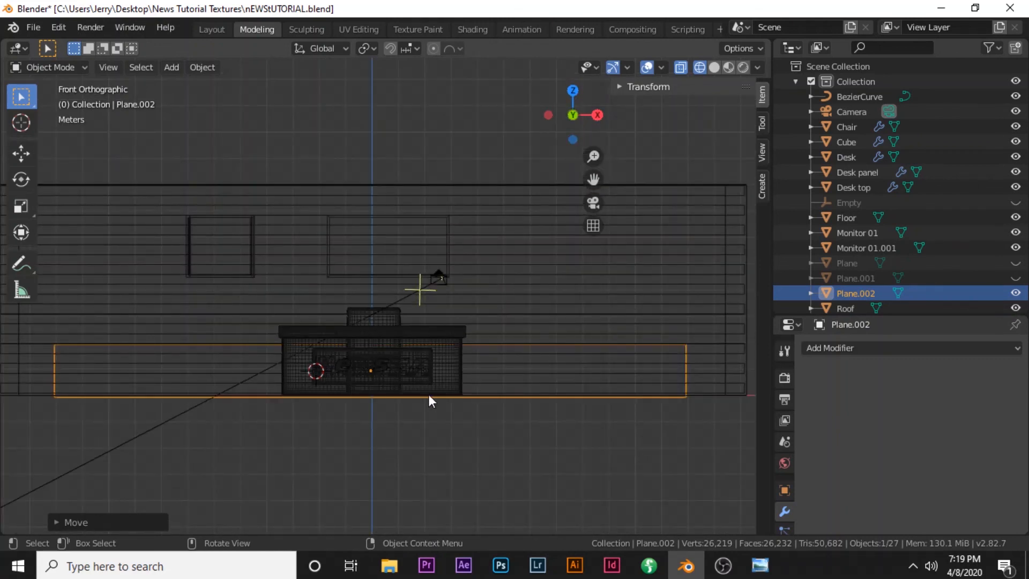
key("g")
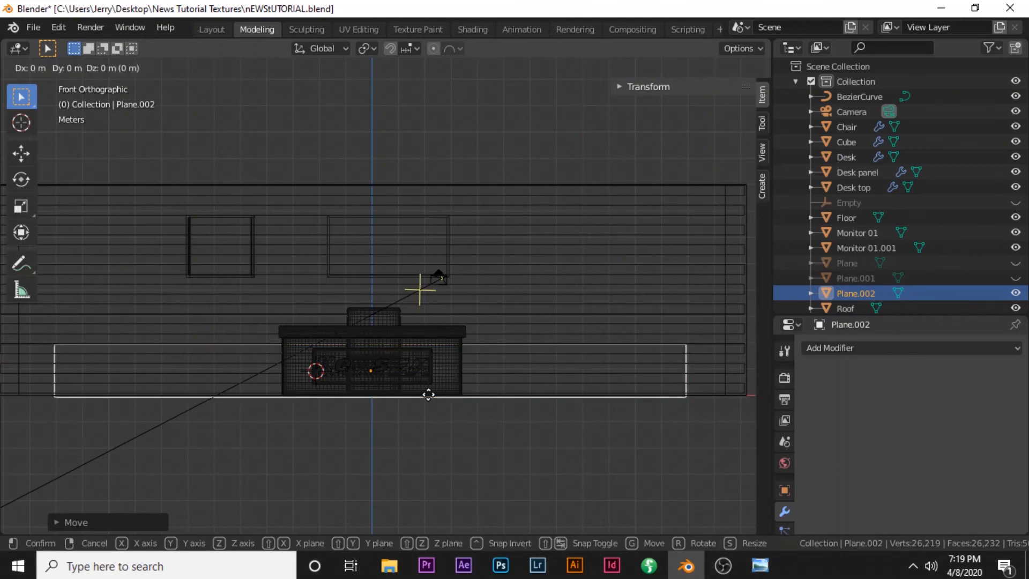
key("z")
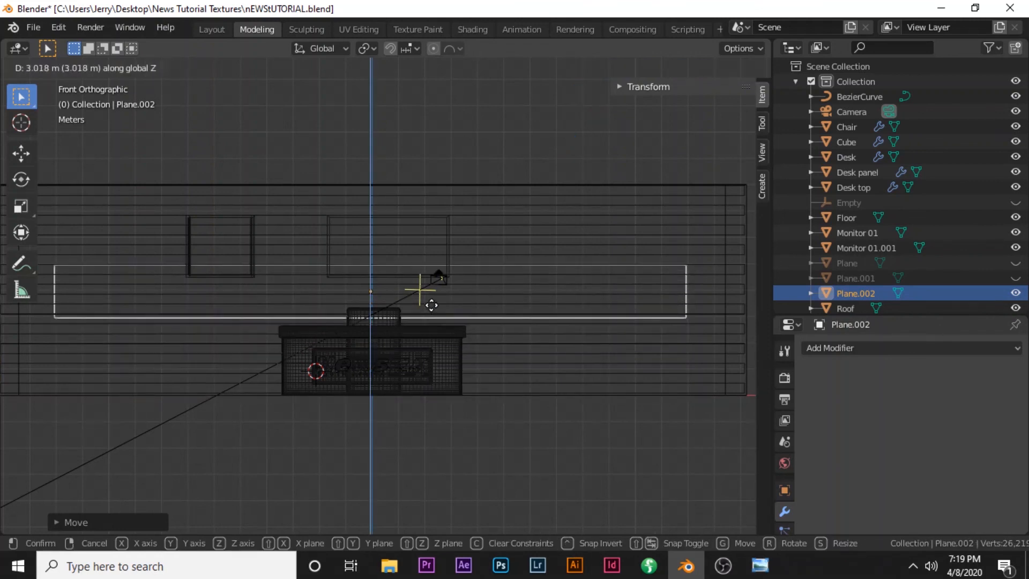
left_click(432, 307)
key("s")
key("x")
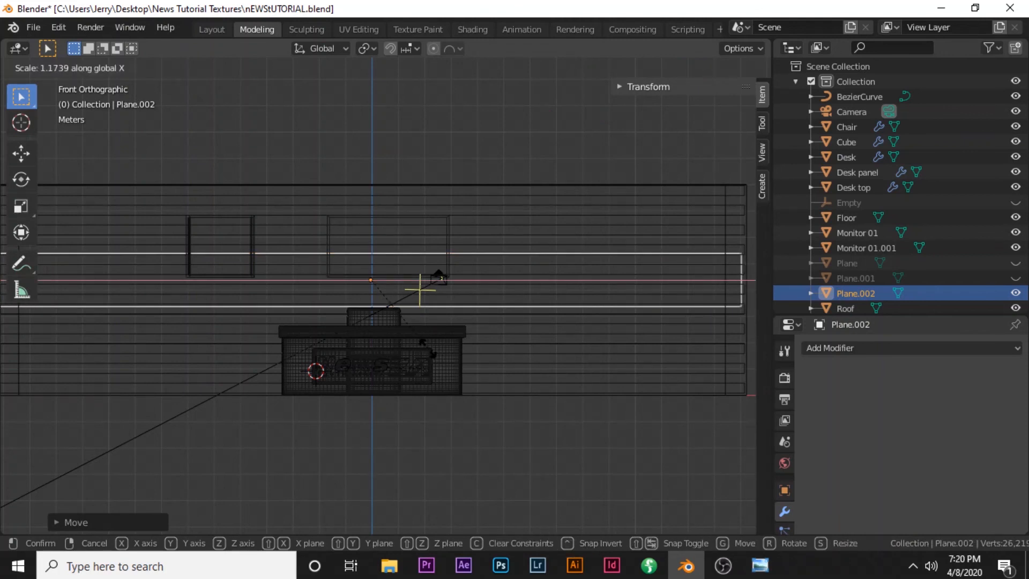
left_click(427, 348)
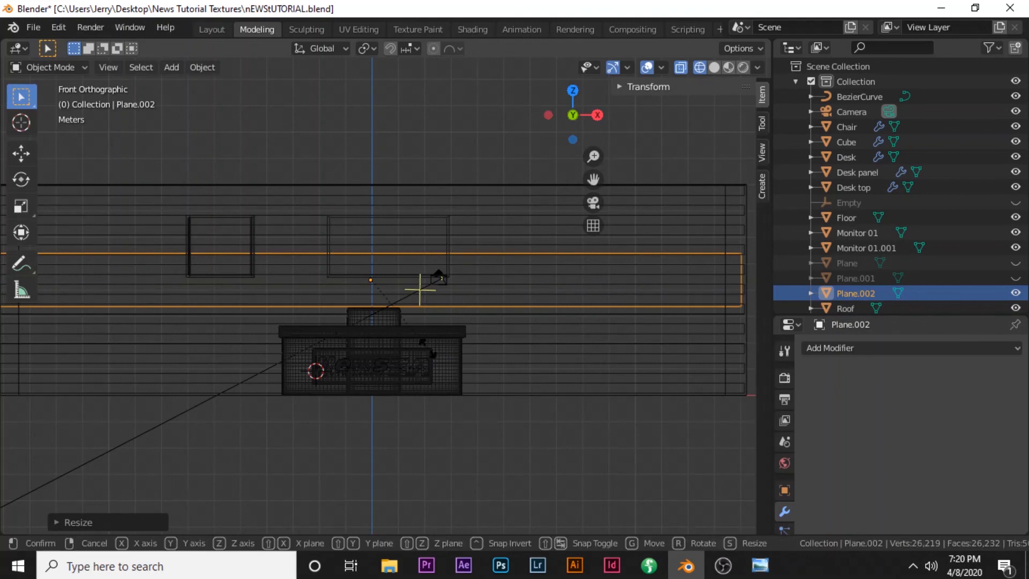
Scale the upright plane along Z so it covers nearly the full height of the bars on the back wall
key("s")
key("z")
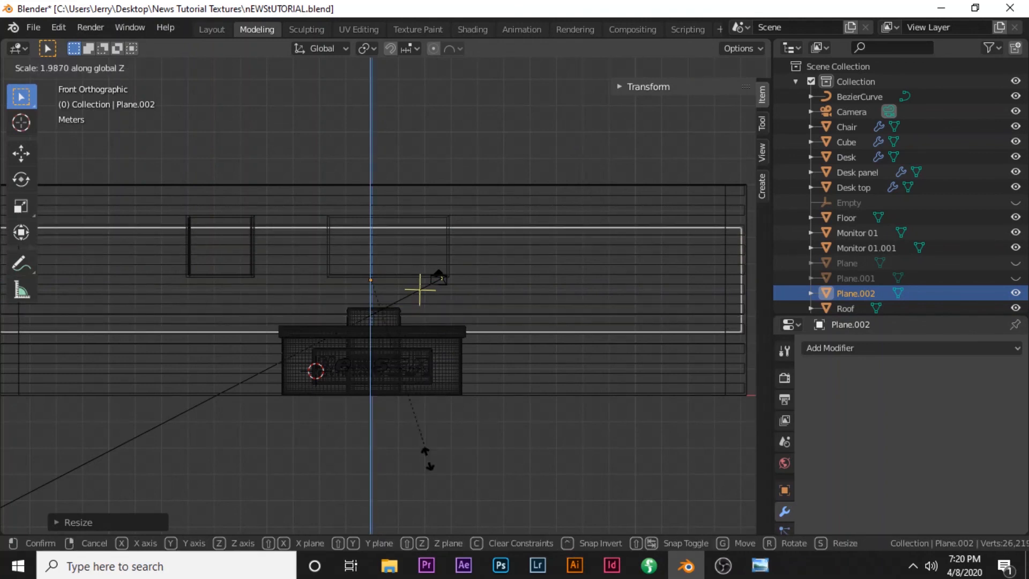
left_click(486, 89)
scroll(560, 161, "down", 1)
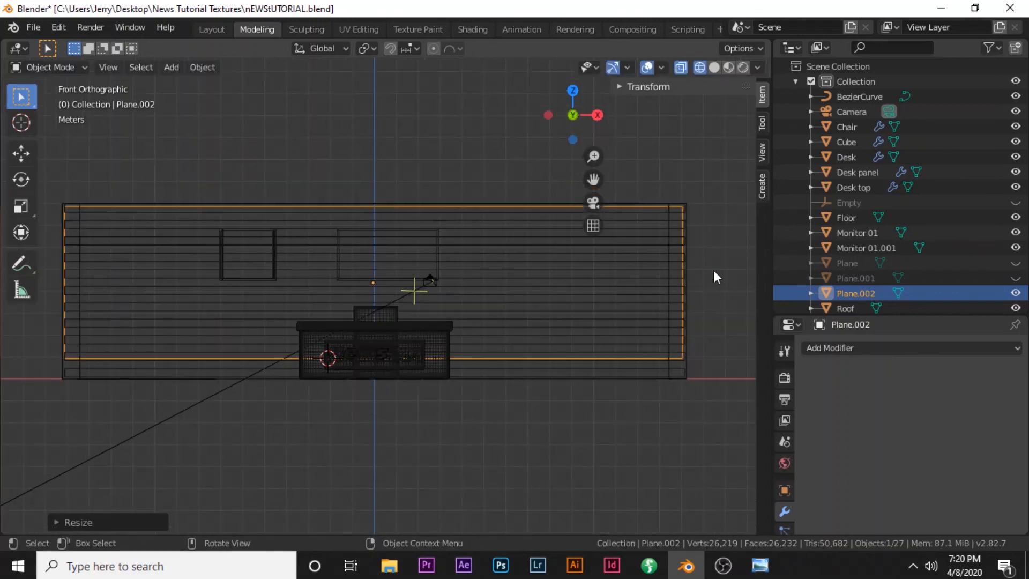
Give the upright plane a new material and set its base color to bright cyan-blue
left_click_drag(898, 317, 900, 135)
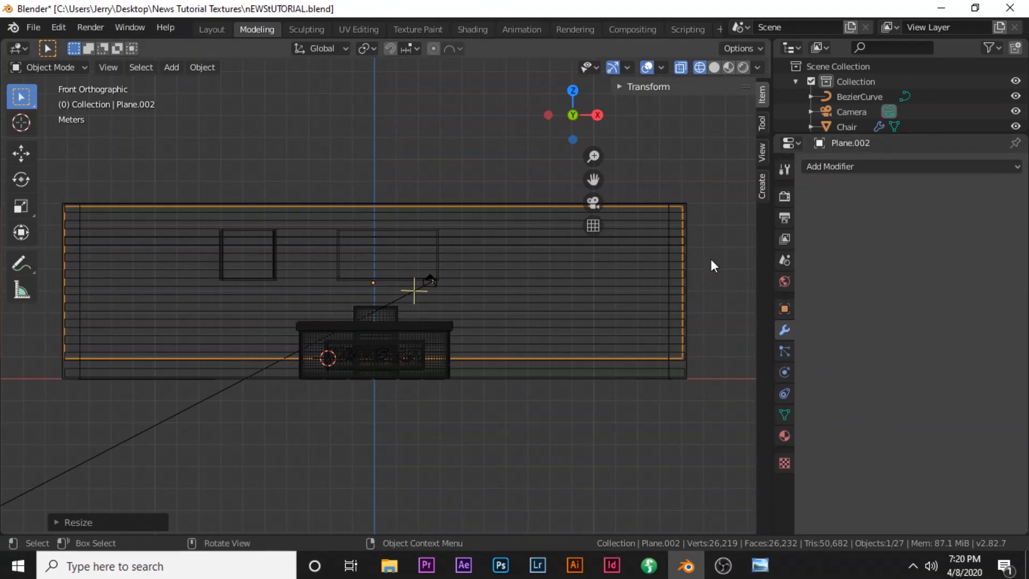
scroll(705, 249, "down", 1)
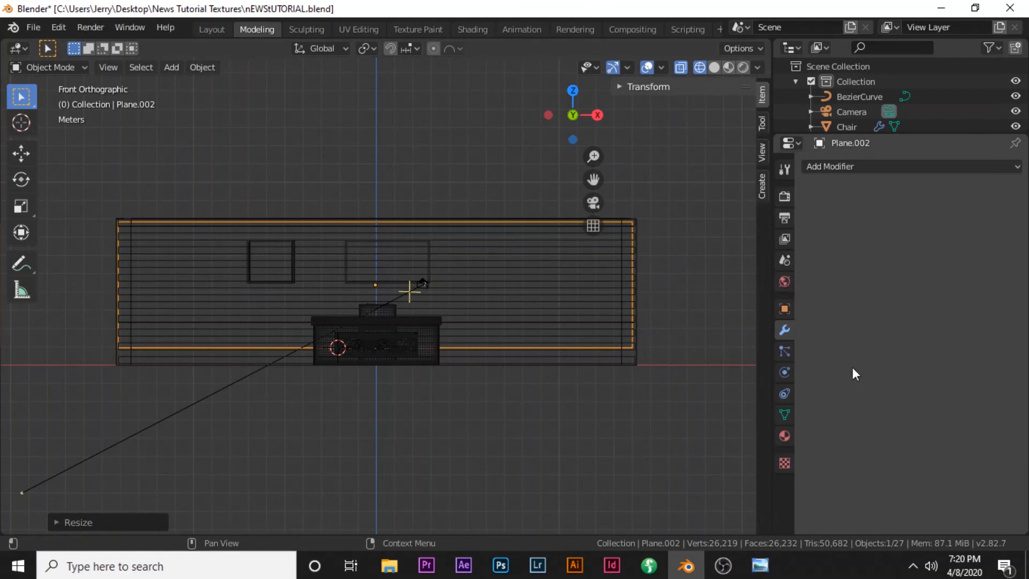
left_click(785, 436)
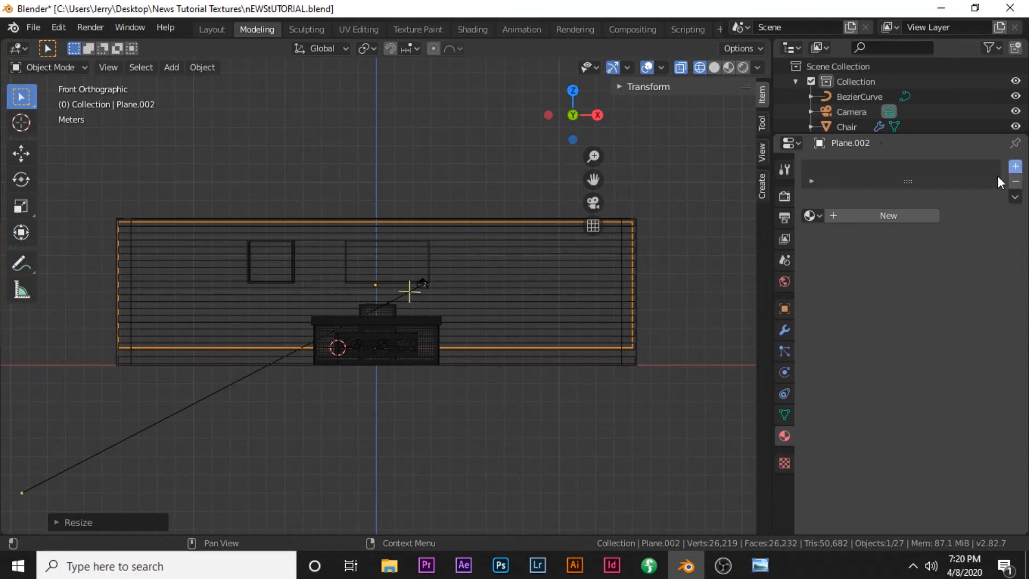
left_click(1016, 166)
left_click(873, 220)
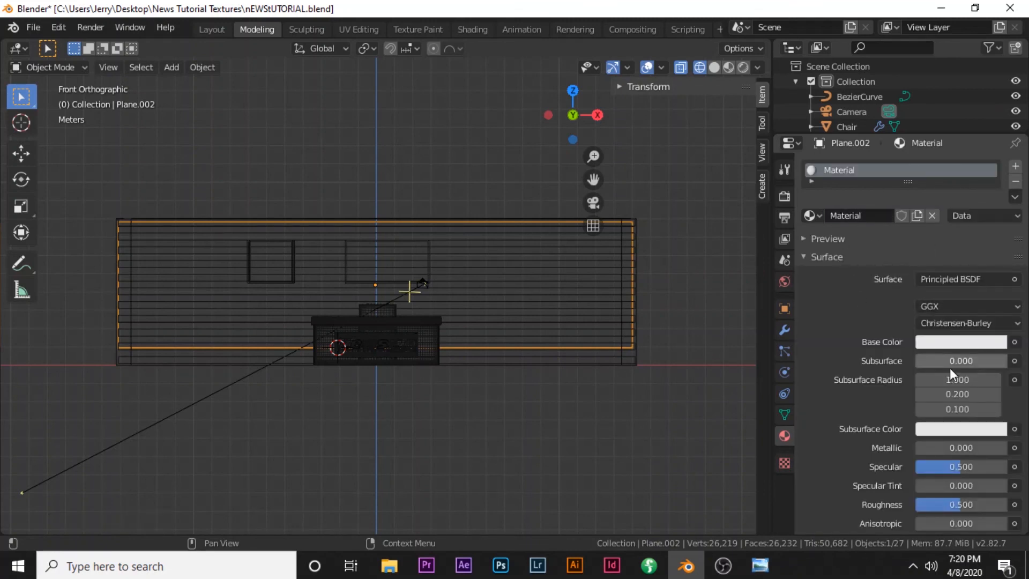
left_click(946, 346)
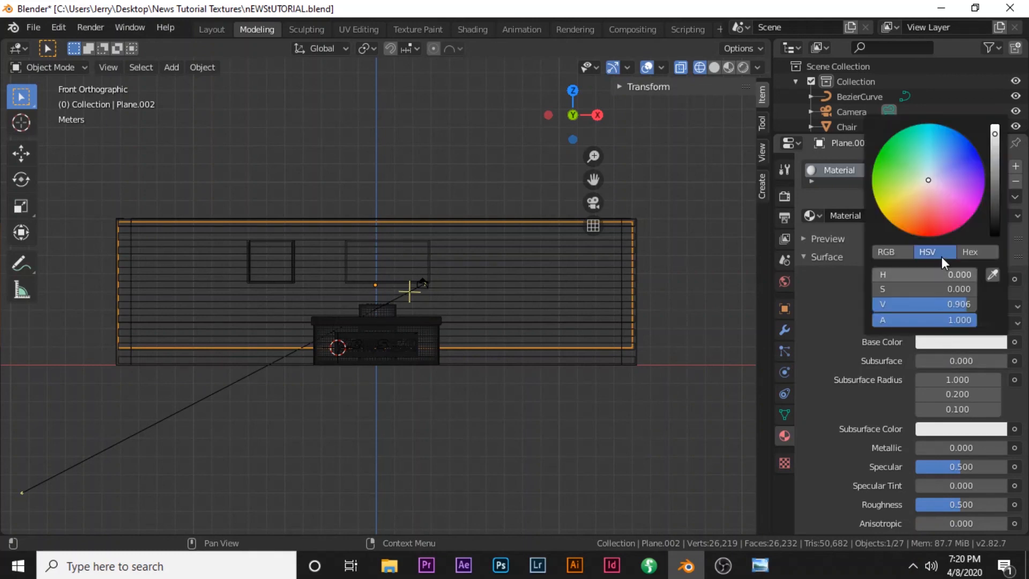
left_click_drag(933, 174, 936, 130)
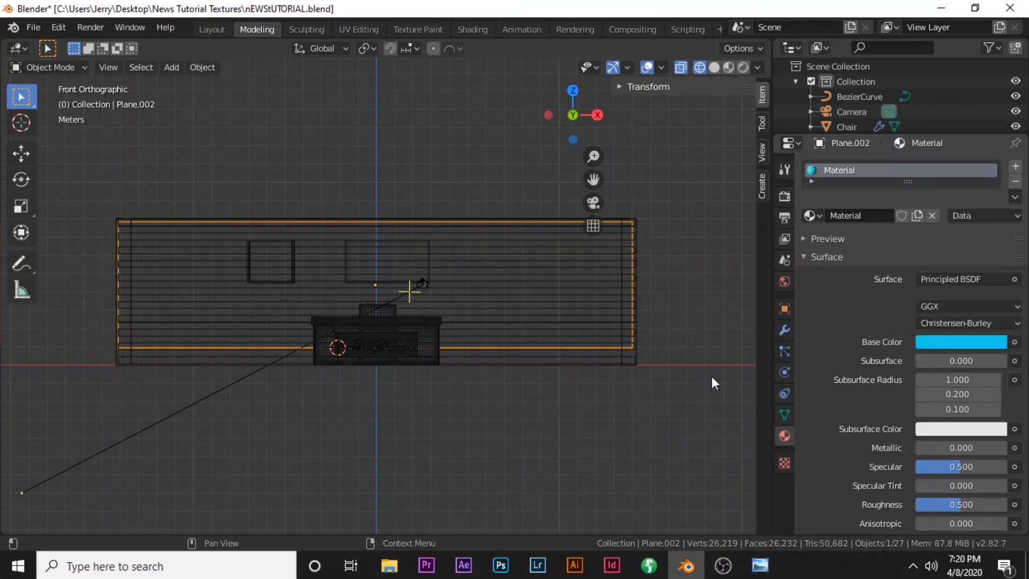
In the Shading workspace, unlink the Principled BSDF from the plane's Material Output and move it aside
scroll(551, 464, "down", 8)
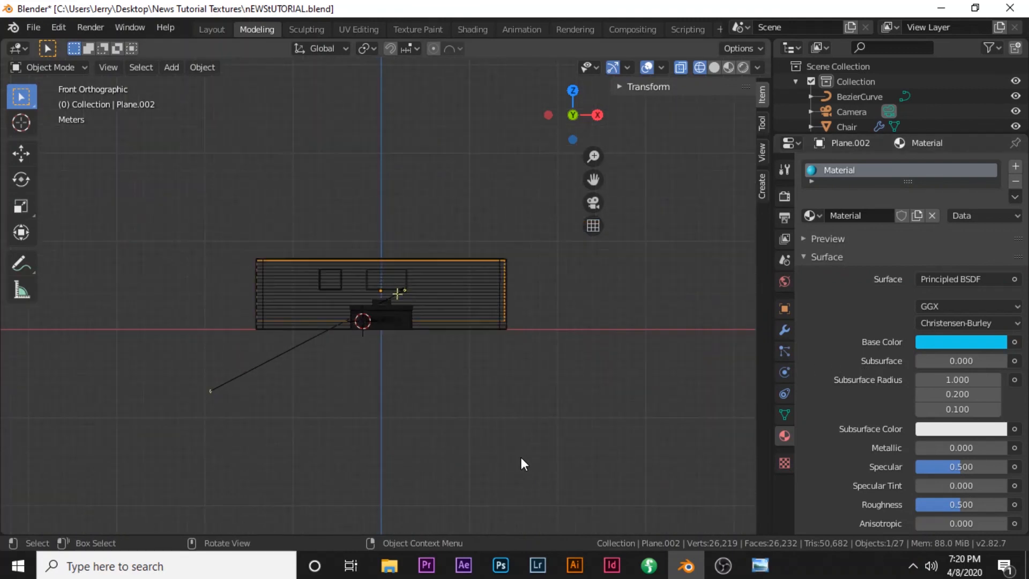
scroll(475, 449, "up", 1)
scroll(475, 448, "down", 1)
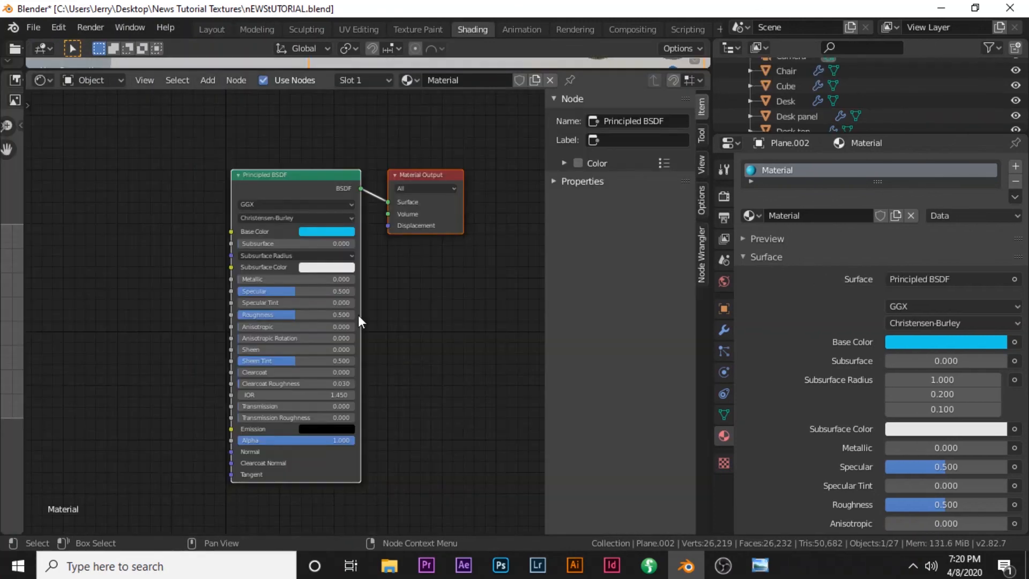
left_click_drag(275, 187, 236, 179)
left_click(346, 192)
right_click_drag(338, 193, 350, 192, "ctrl")
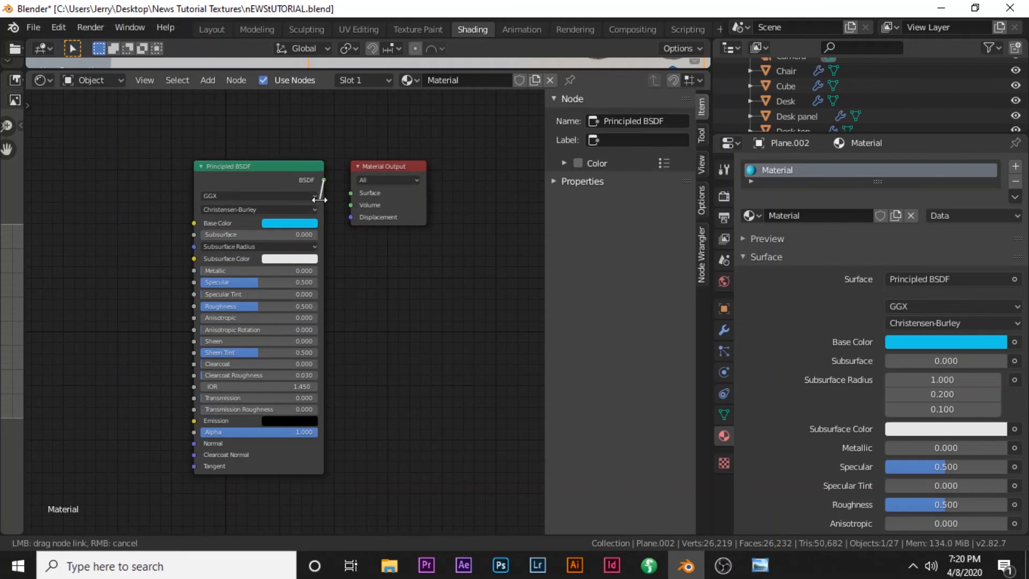
left_click(270, 167)
left_click_drag(149, 167, 88, 165)
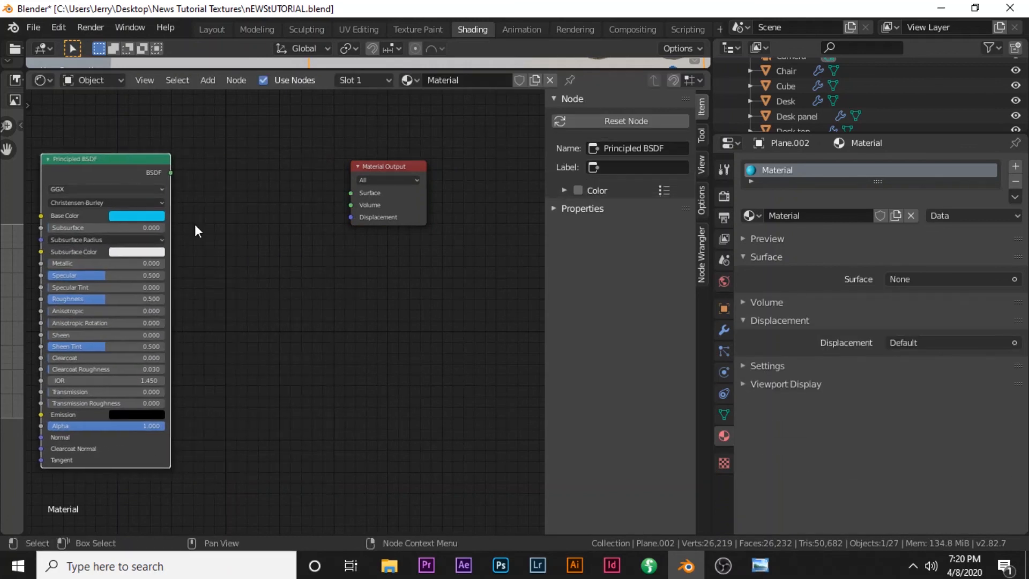
Add an Emission shader node in front of the Material Output
key("shift+a")
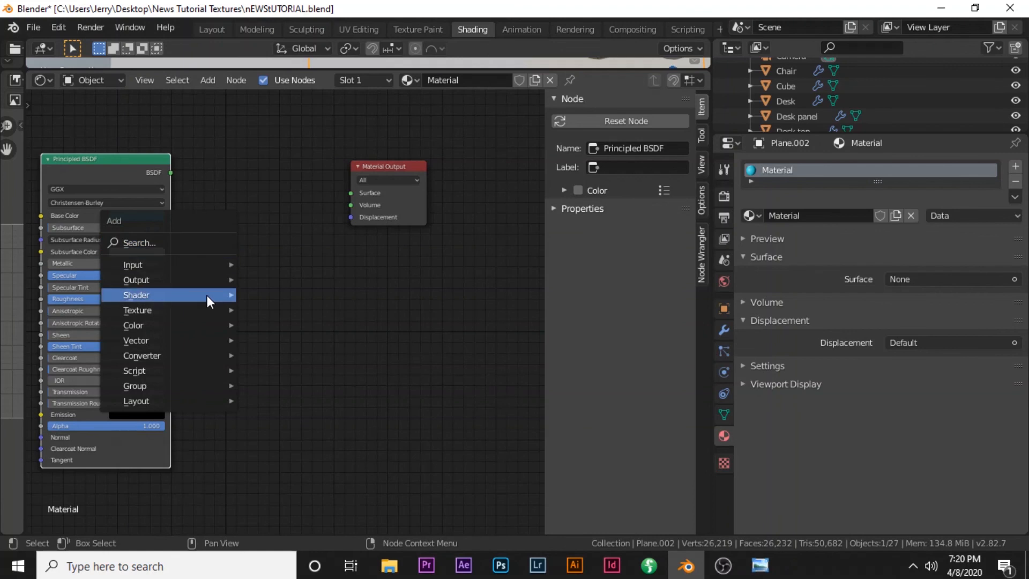
mouse_move(206, 296)
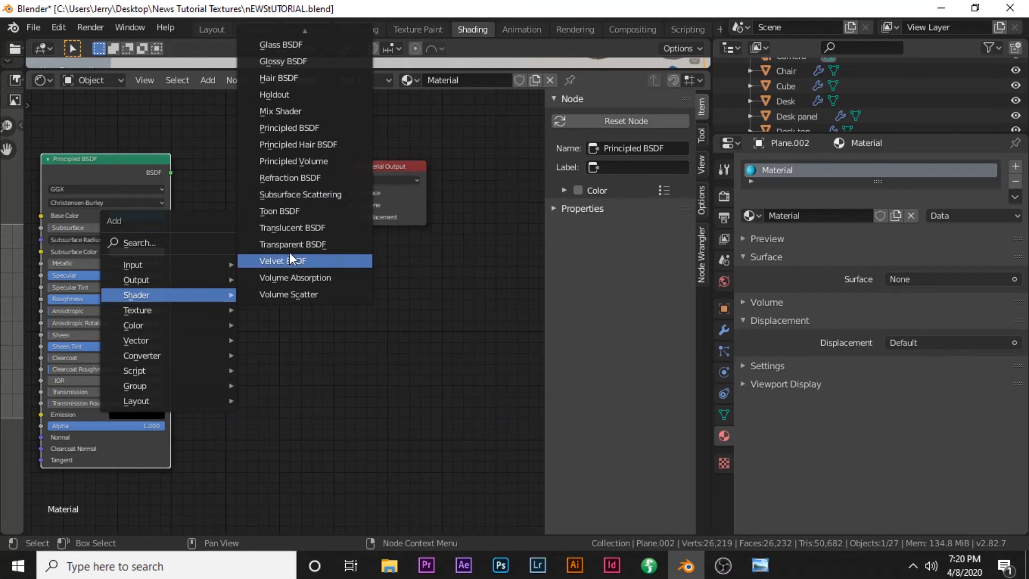
scroll(290, 252, "down", 7)
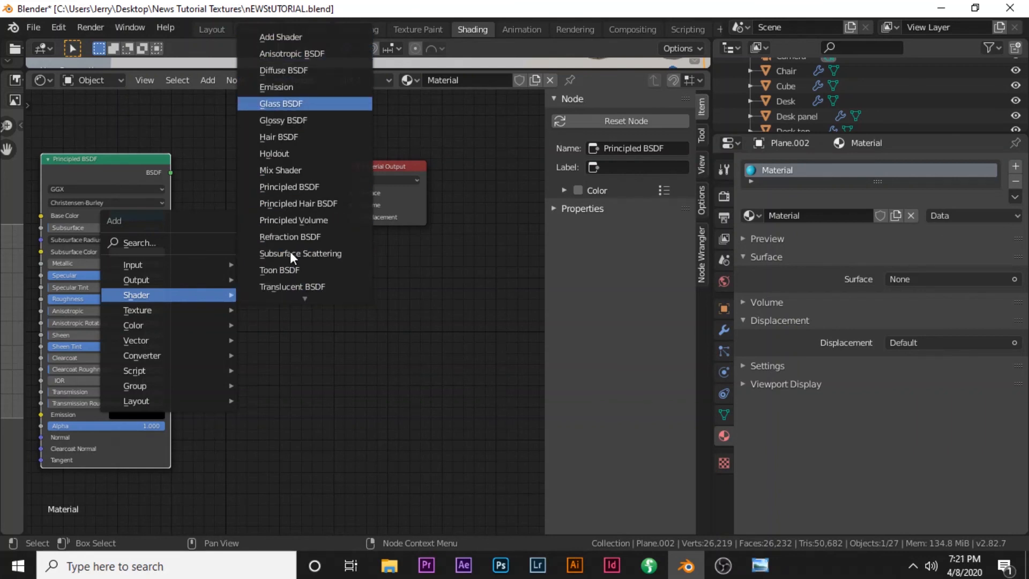
scroll(291, 235, "down", 4)
scroll(291, 235, "down", 4)
left_click(296, 88)
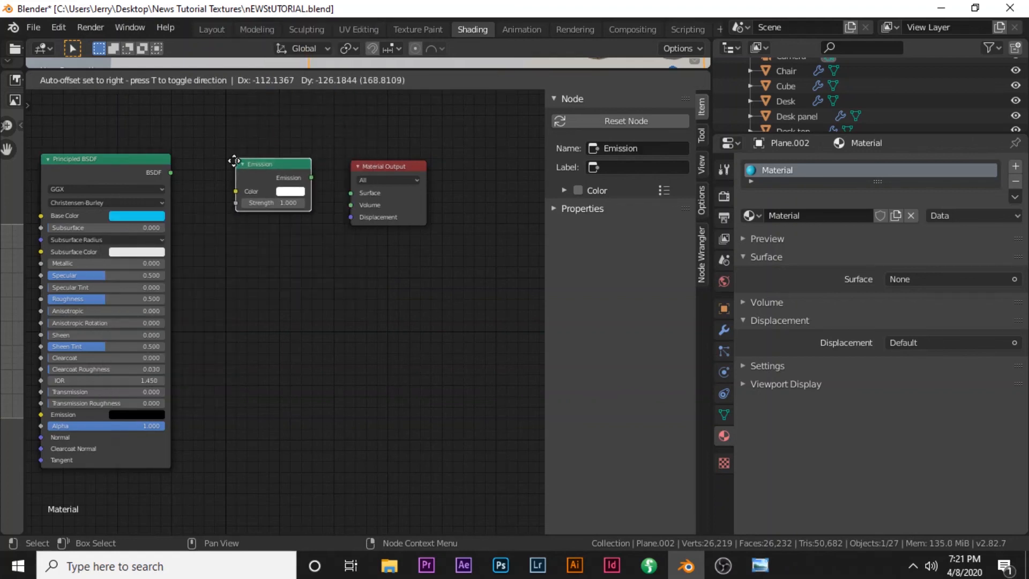
left_click(217, 182)
Delete the Principled BSDF node and link the Emission node to the Material Output's Surface input
left_click(116, 160)
key("Delete")
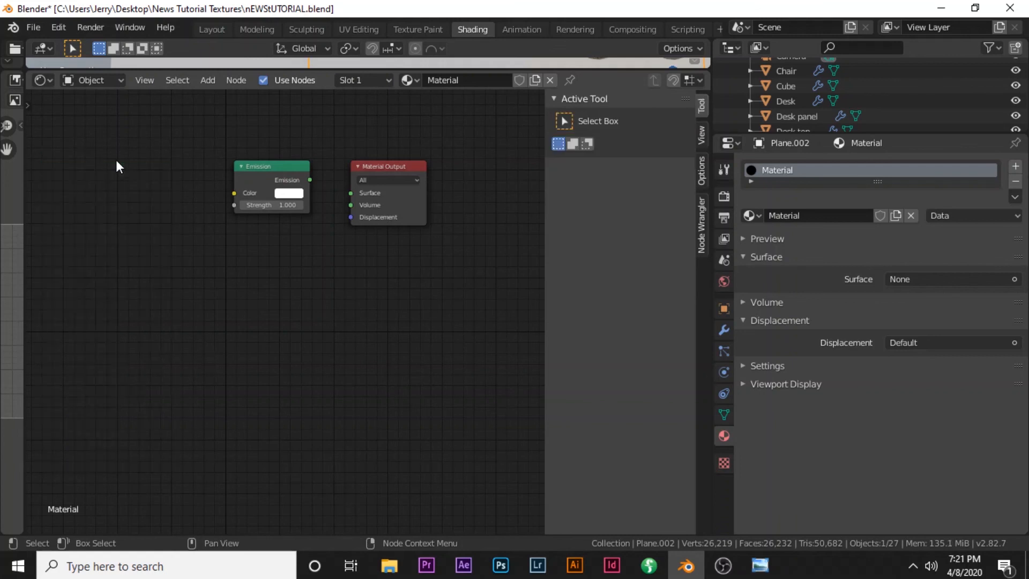
scroll(268, 161, "up", 1)
left_click_drag(320, 145, 368, 161)
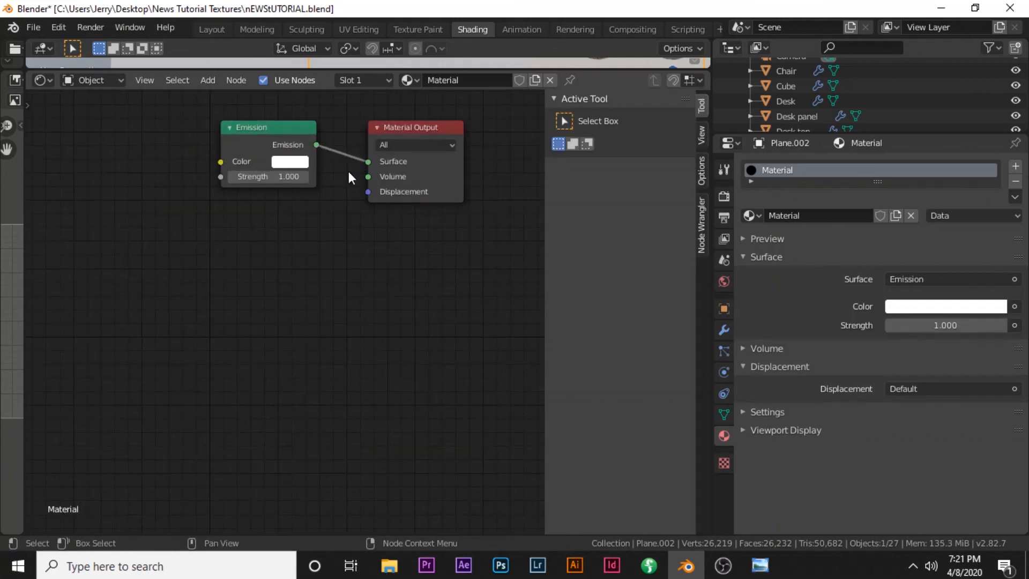
Set the Emission node's color to bright blue
left_click(302, 164)
left_click_drag(329, 231, 341, 183)
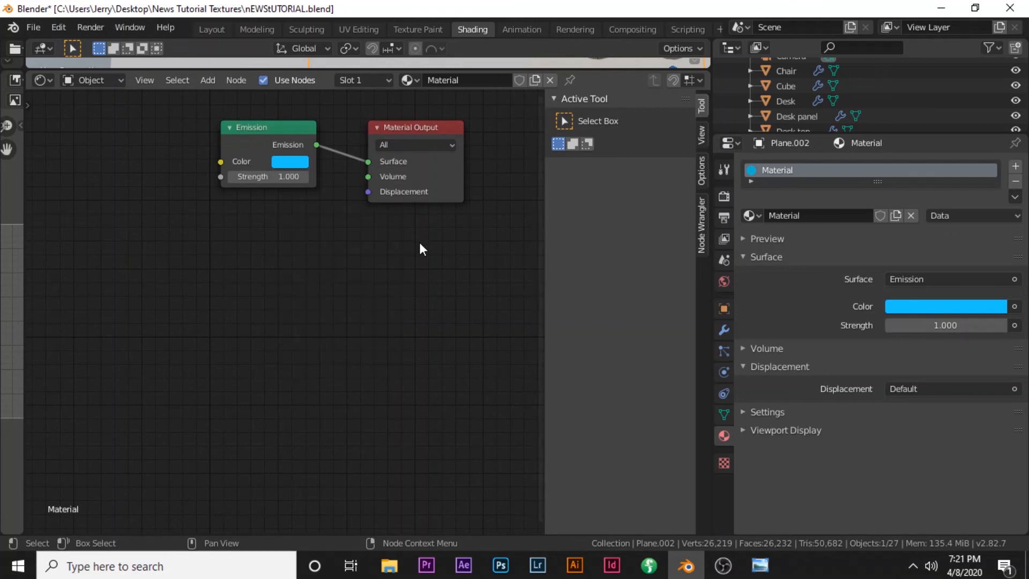
scroll(472, 283, "down", 1)
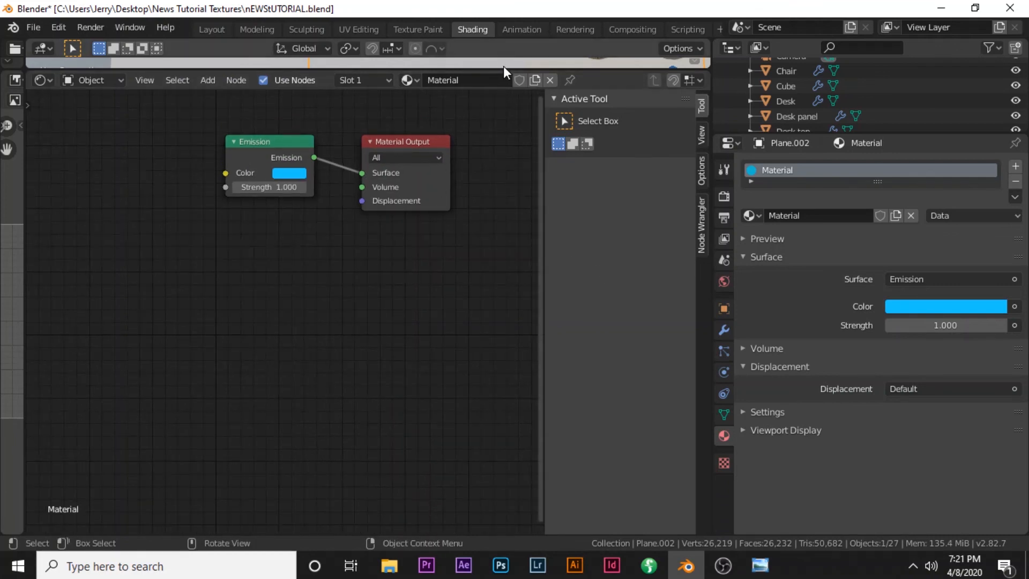
Enlarge the 3D viewport and preview the set through the camera in rendered shading
left_click_drag(499, 69, 460, 397)
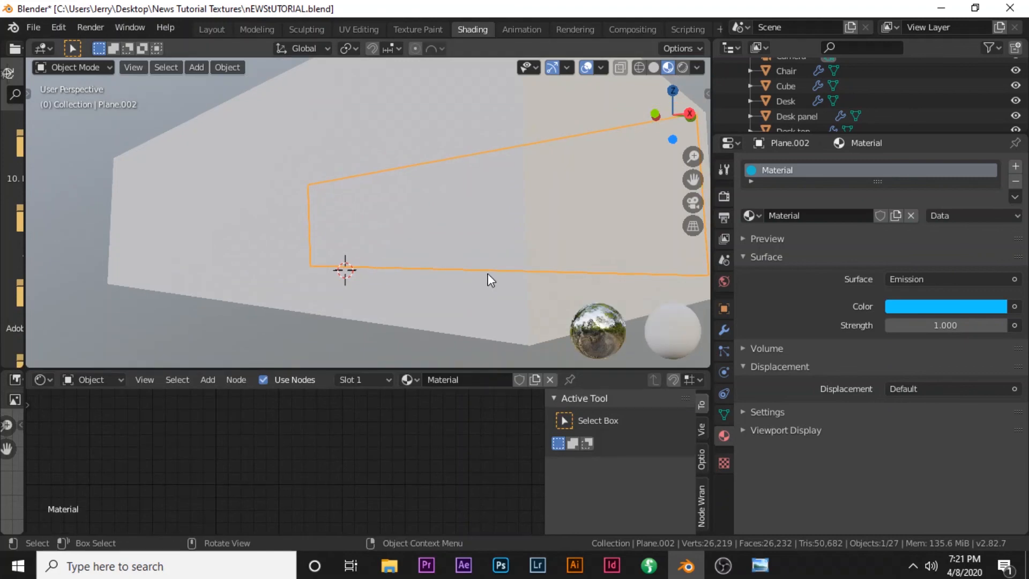
key("KP_0")
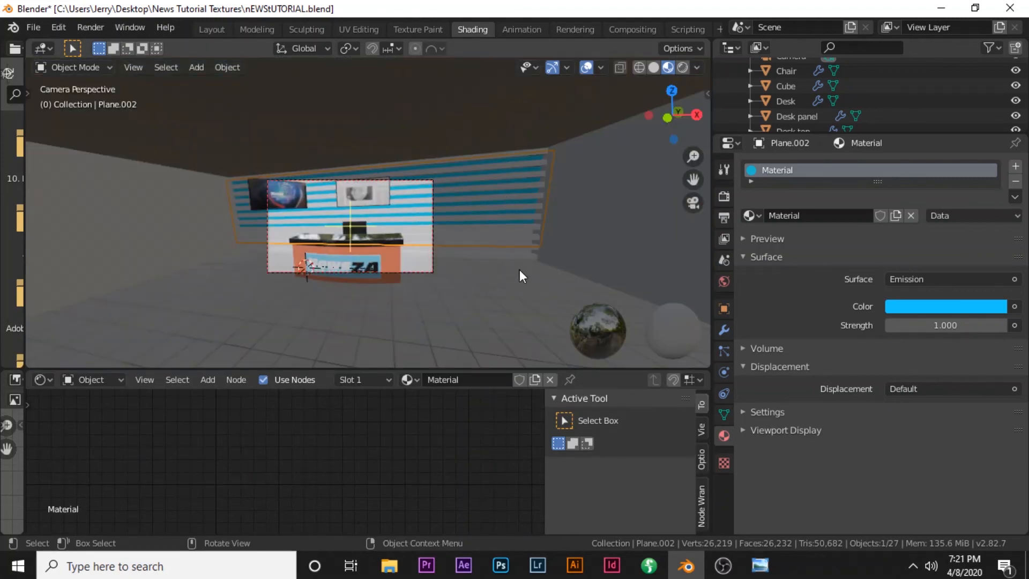
left_click(682, 67)
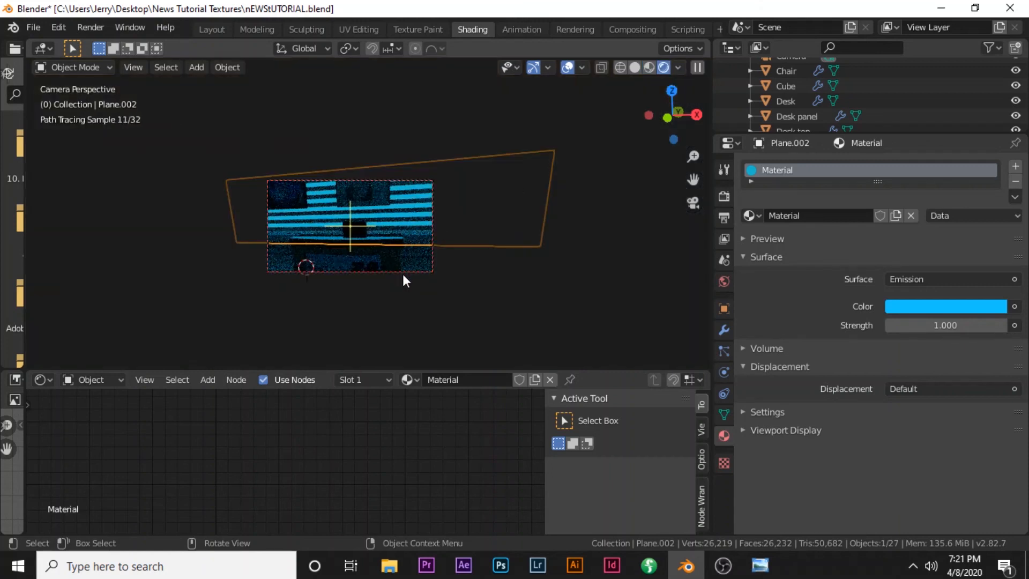
scroll(403, 274, "up", 2)
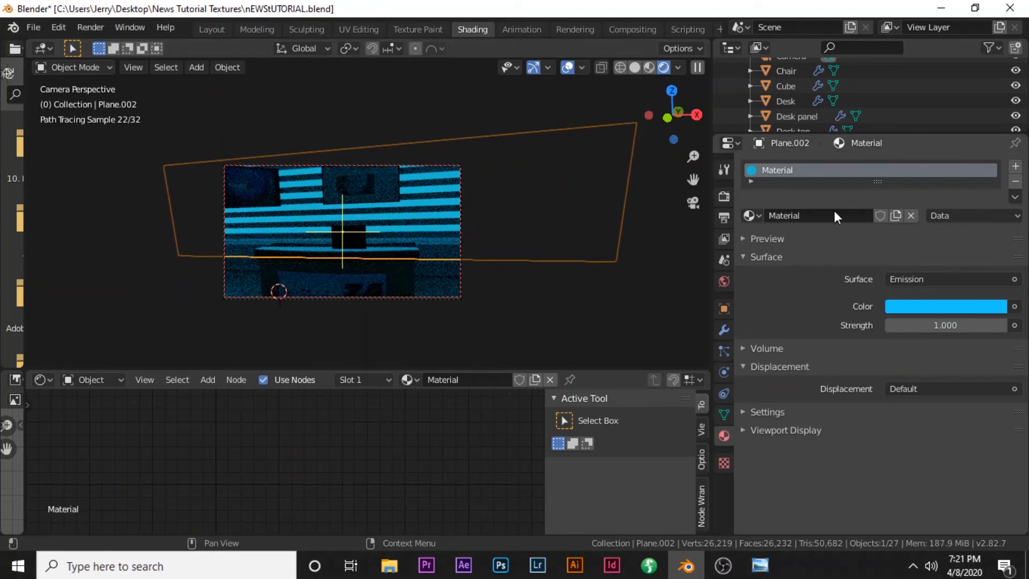
Enlarge the object list and unhide Plane and Plane.001 so they light the rendered preview
left_click_drag(830, 131, 810, 409)
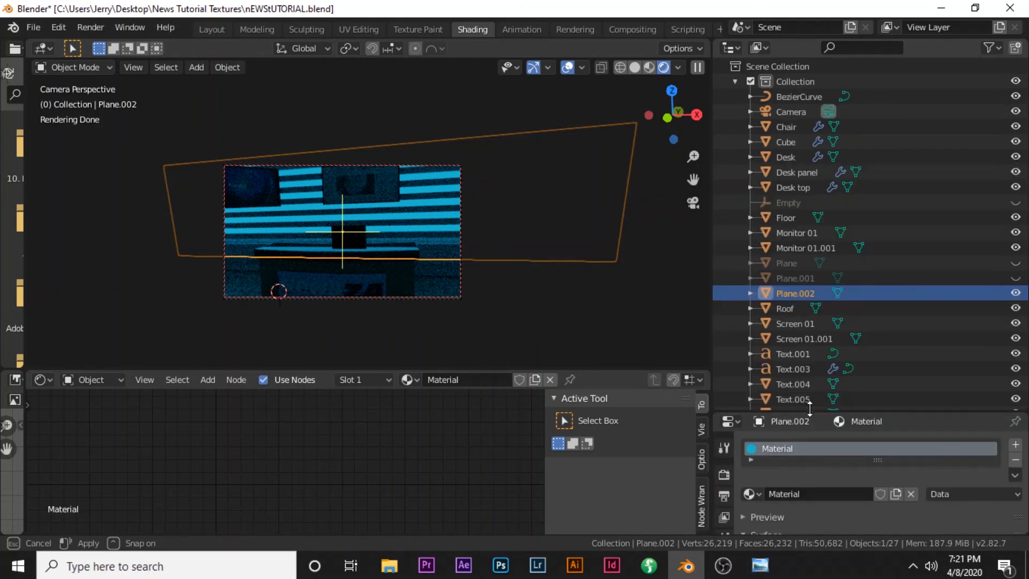
left_click(1015, 278)
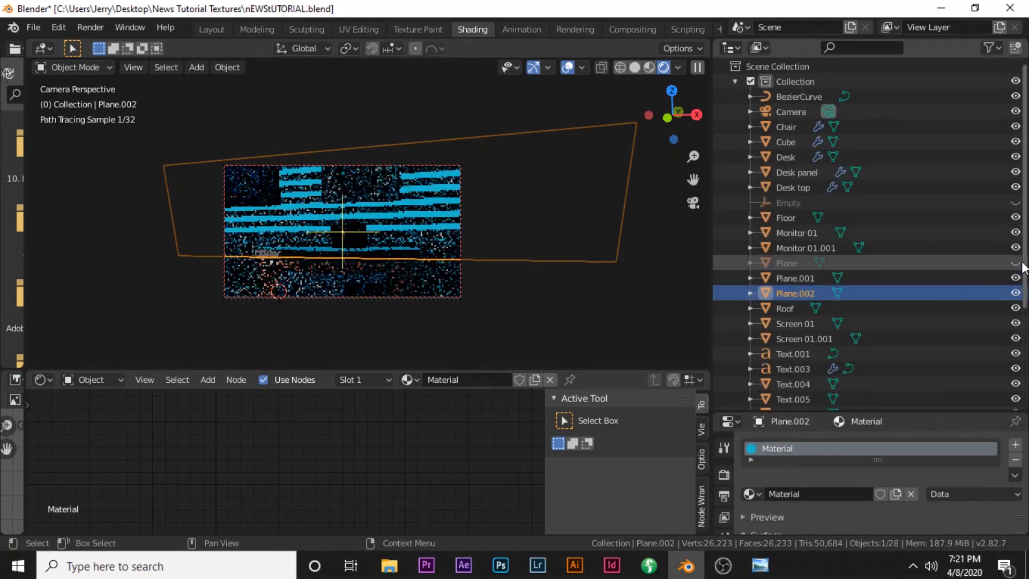
left_click(1016, 263)
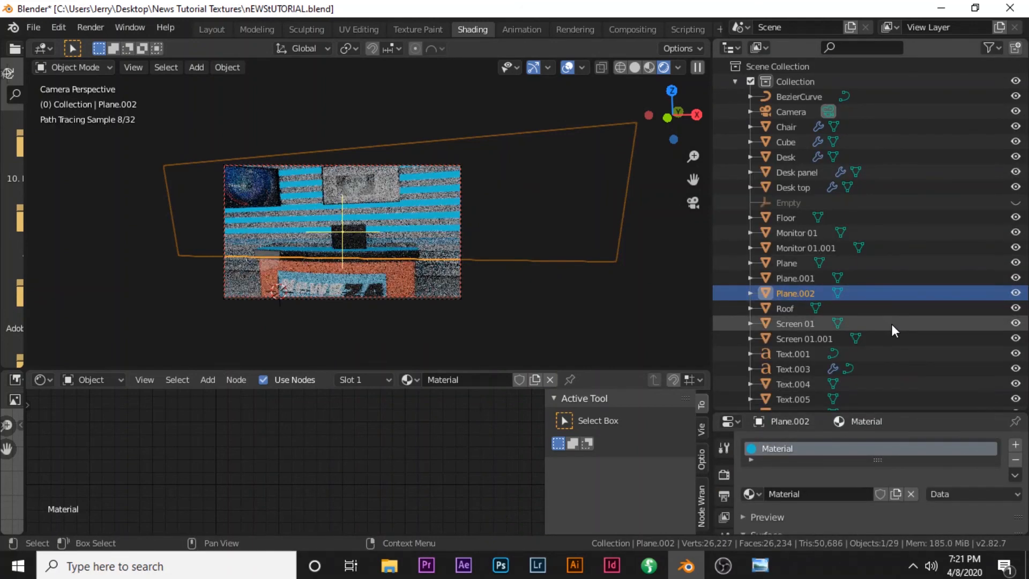
scroll(892, 324, "down", 2)
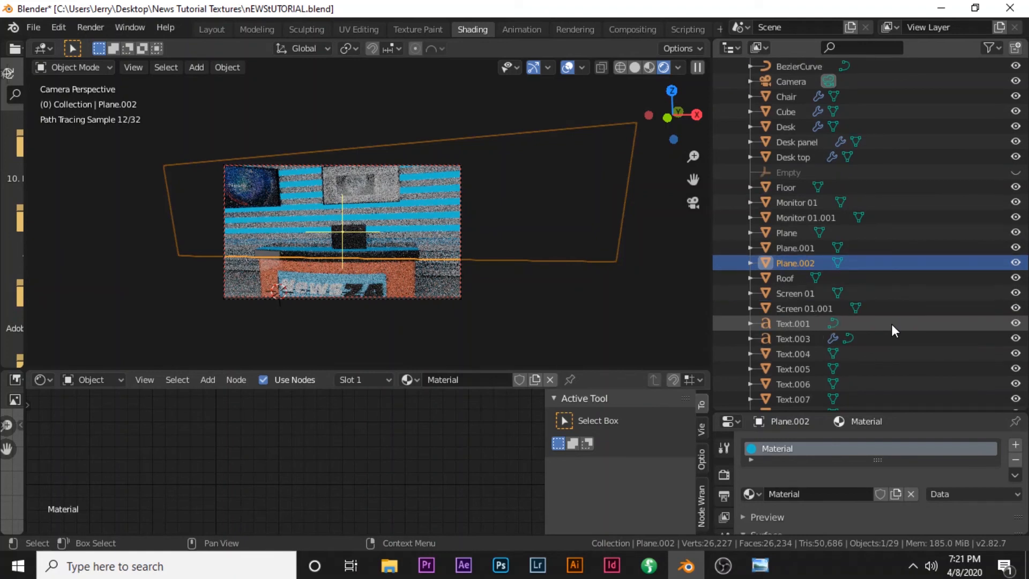
scroll(891, 324, "down", 7)
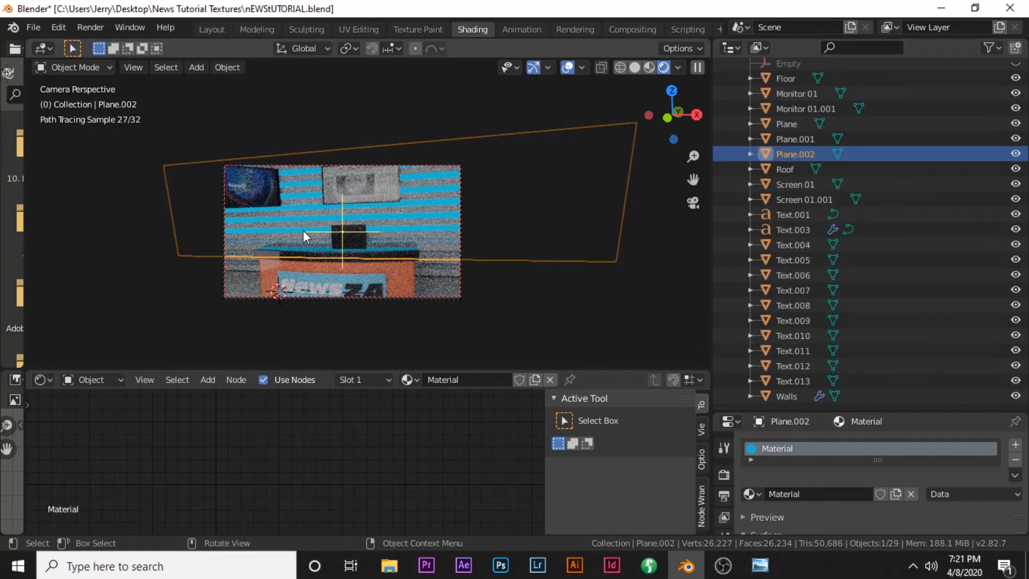
scroll(279, 226, "down", 1)
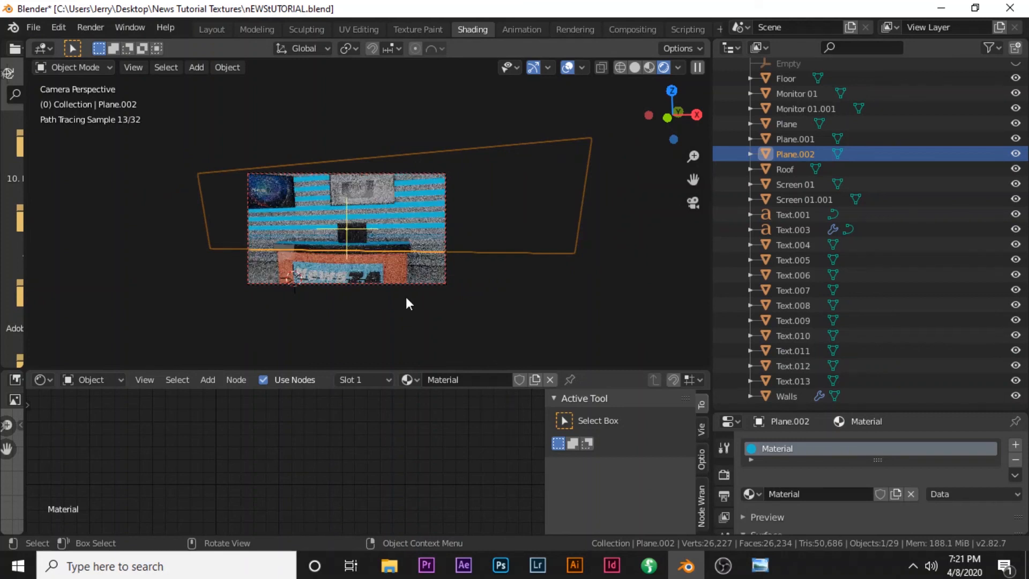
scroll(406, 297, "up", 3)
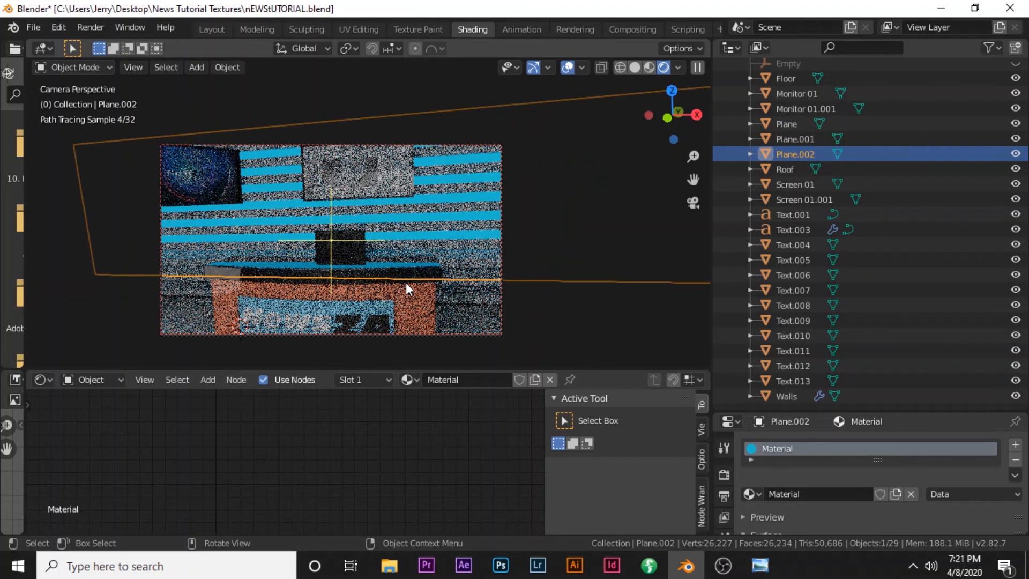
Deselect all objects and start rendering the final image from the camera
key("alt+a")
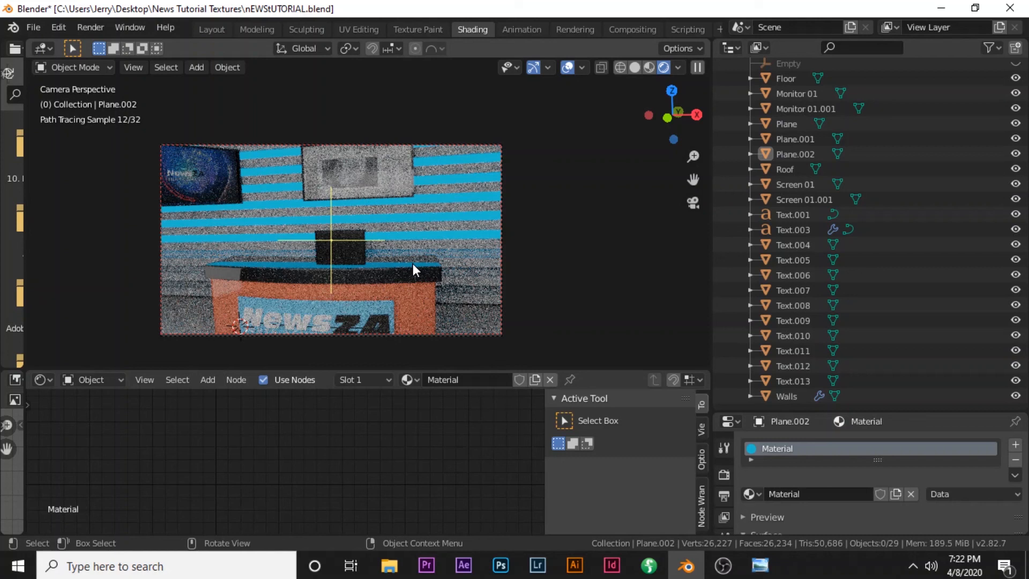
key("F12")
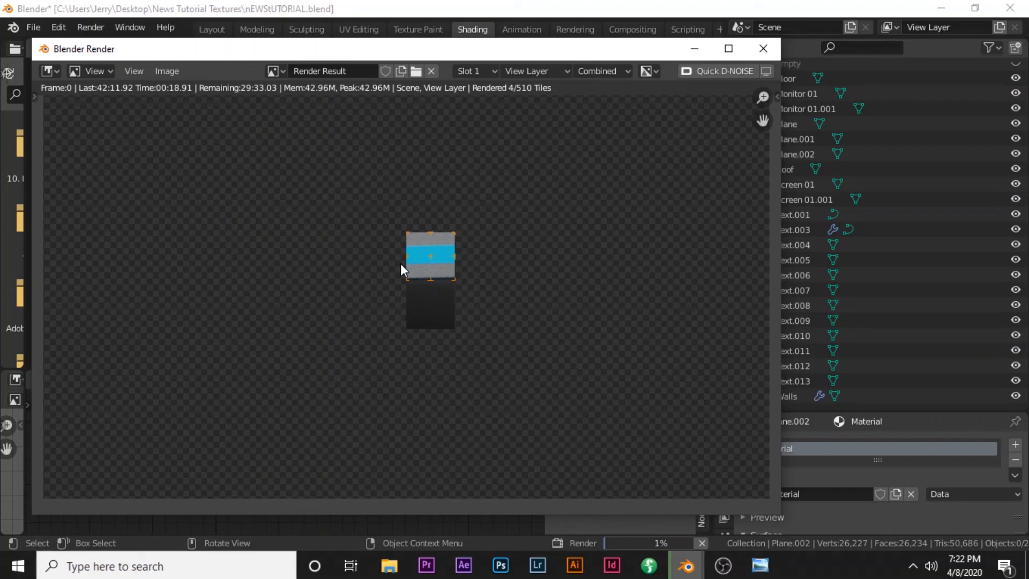
scroll(437, 323, "down", 1)
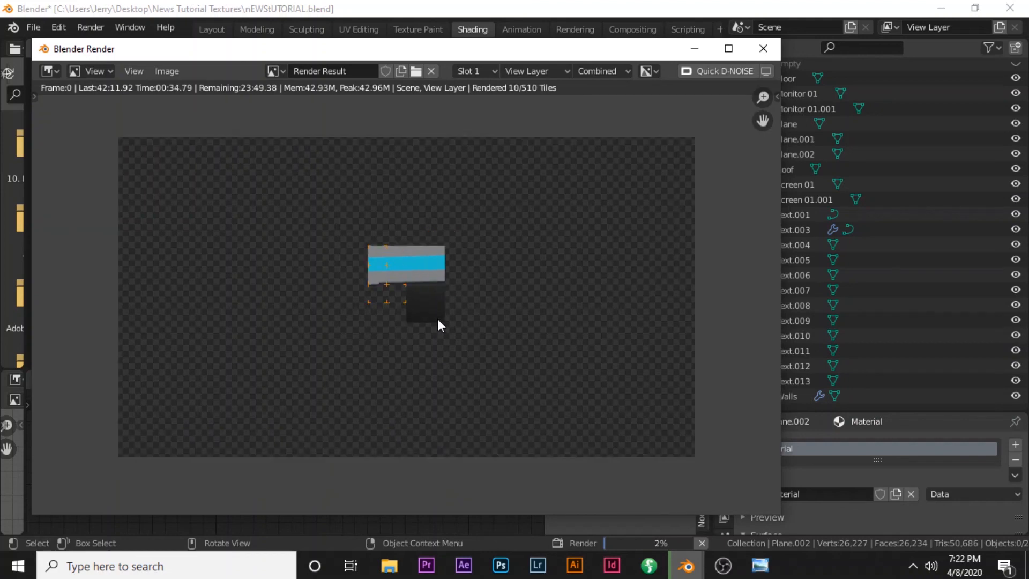